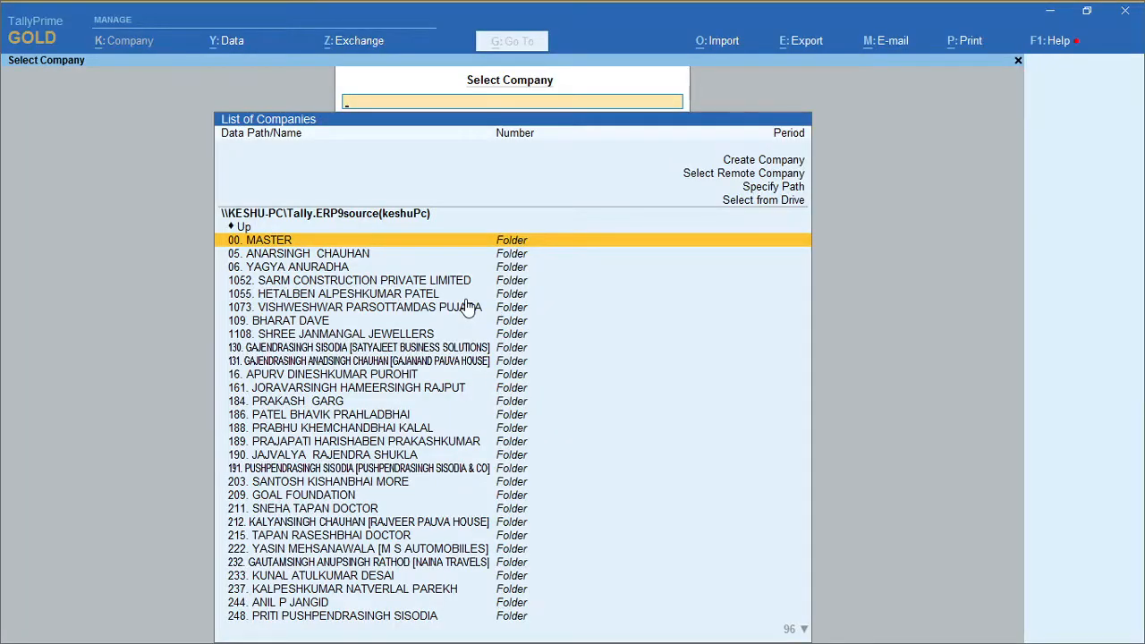
Step: Start creating a new company from the company selection list
key(Up)
key(Up)
key(Up)
key(Up)
key(Up)
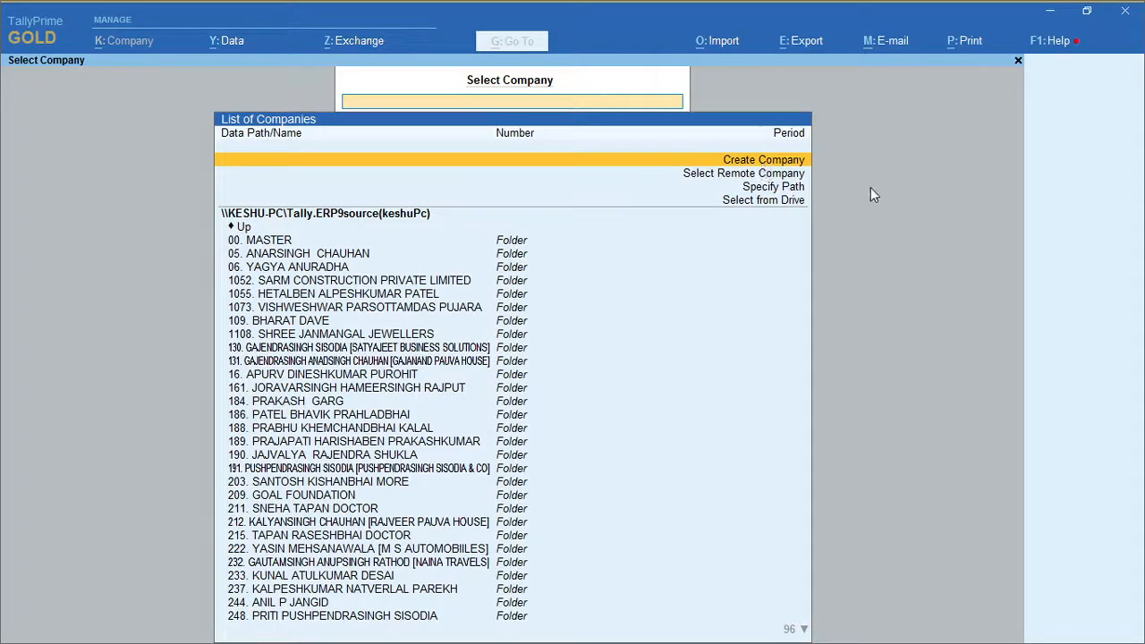
key(Return)
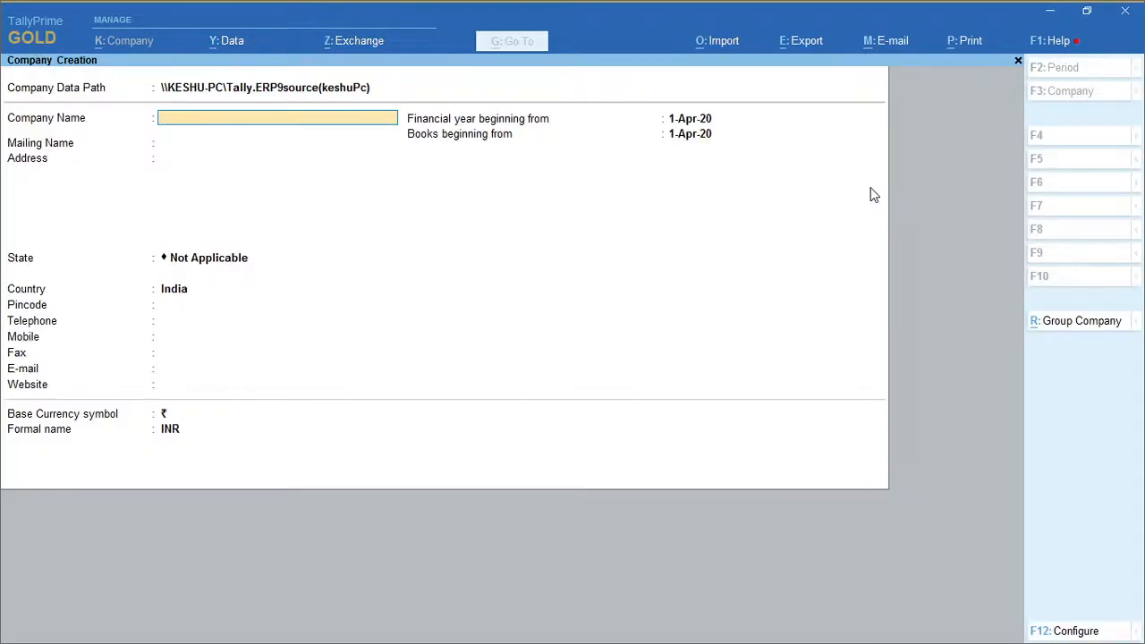
Step: Set the company data path to the network folder "318. NEW ABC FIRM", copying its address from File Explorer
key(BackSpace)
key(alt+Tab)
key(alt+Tab)
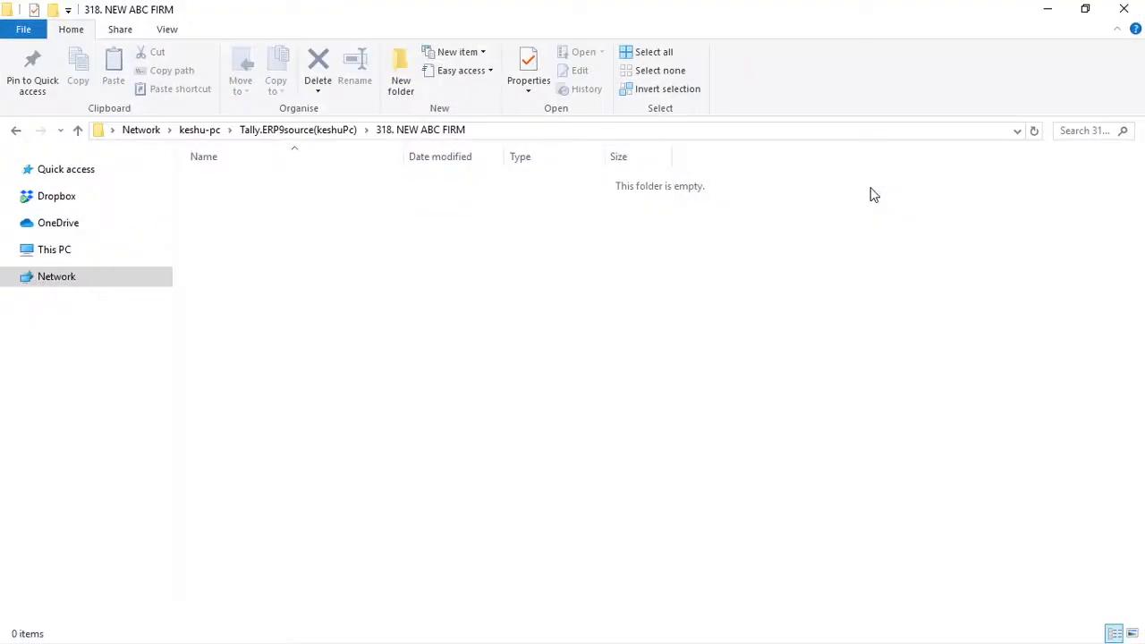
key(alt+d)
key(alt+Tab)
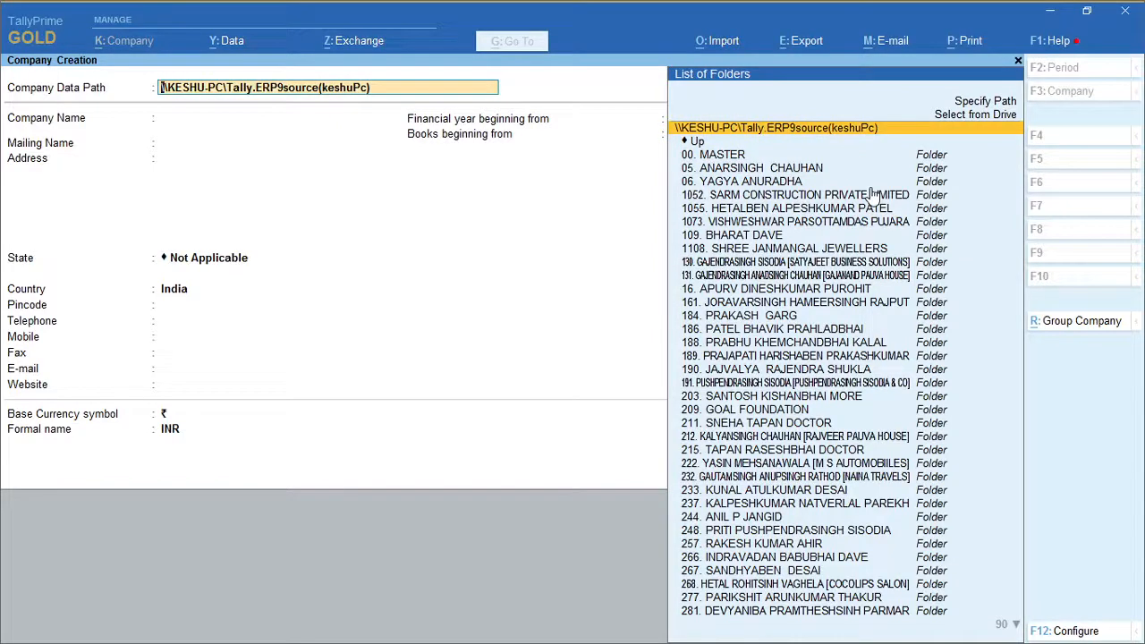
key(ctrl+alt+v)
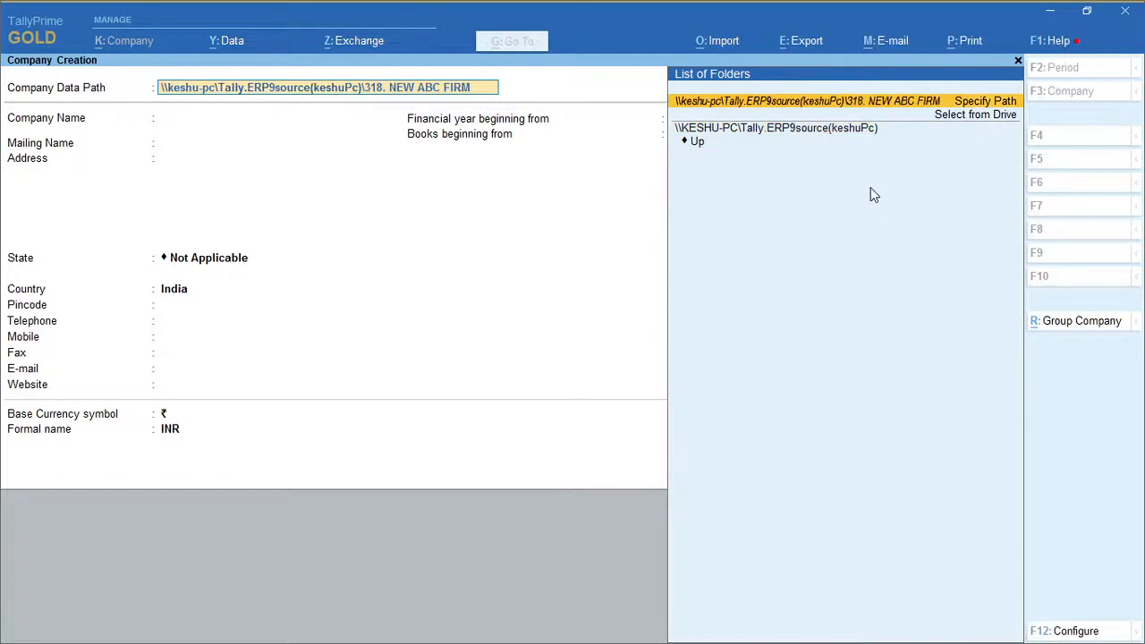
key(Return)
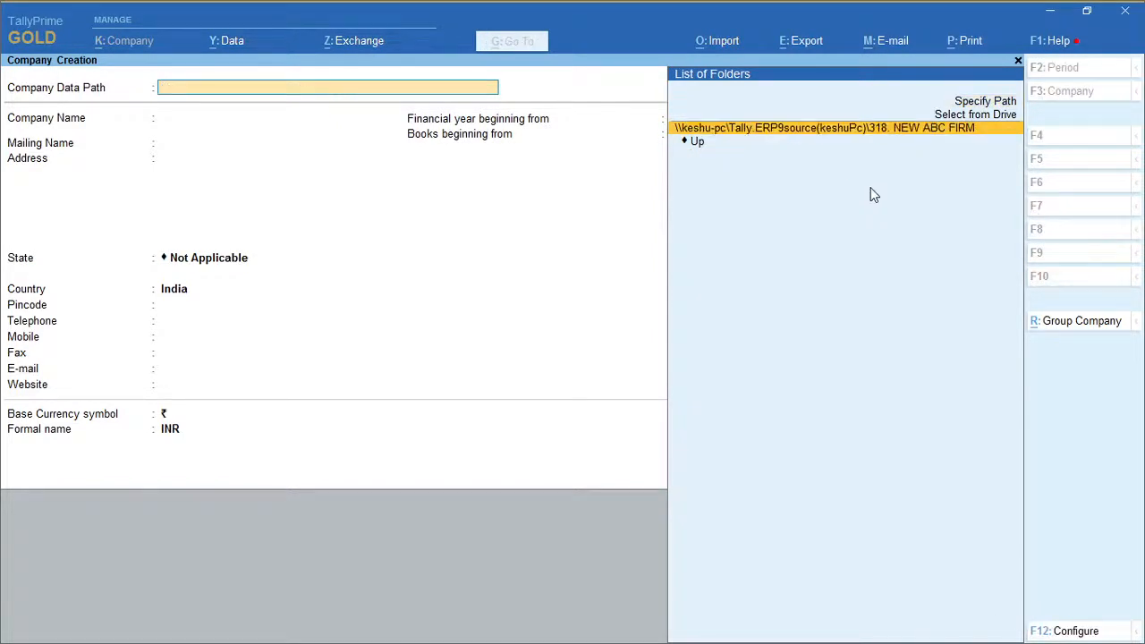
key(Return)
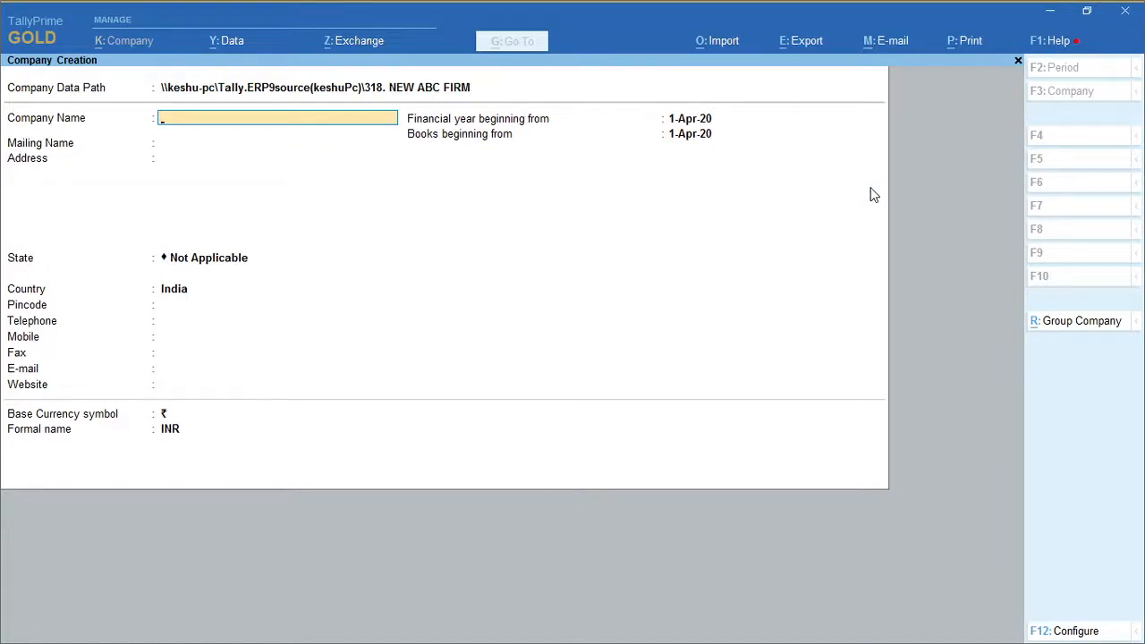
Step: Name the company "New Abc Firm" and keep the same mailing name
text(New abc Fr)
key(BackSpace)
text(irm)
key(Return)
key(Return)
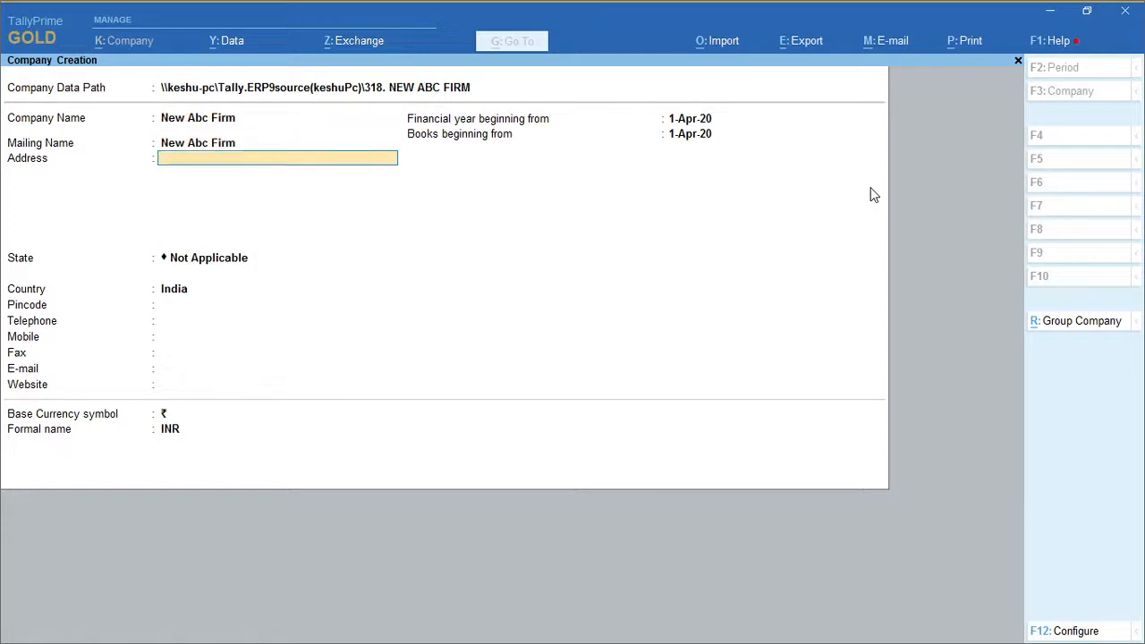
Step: Set the state to Gujarat and enter the company's pincode, leaving the address and other contact fields blank
key(Return)
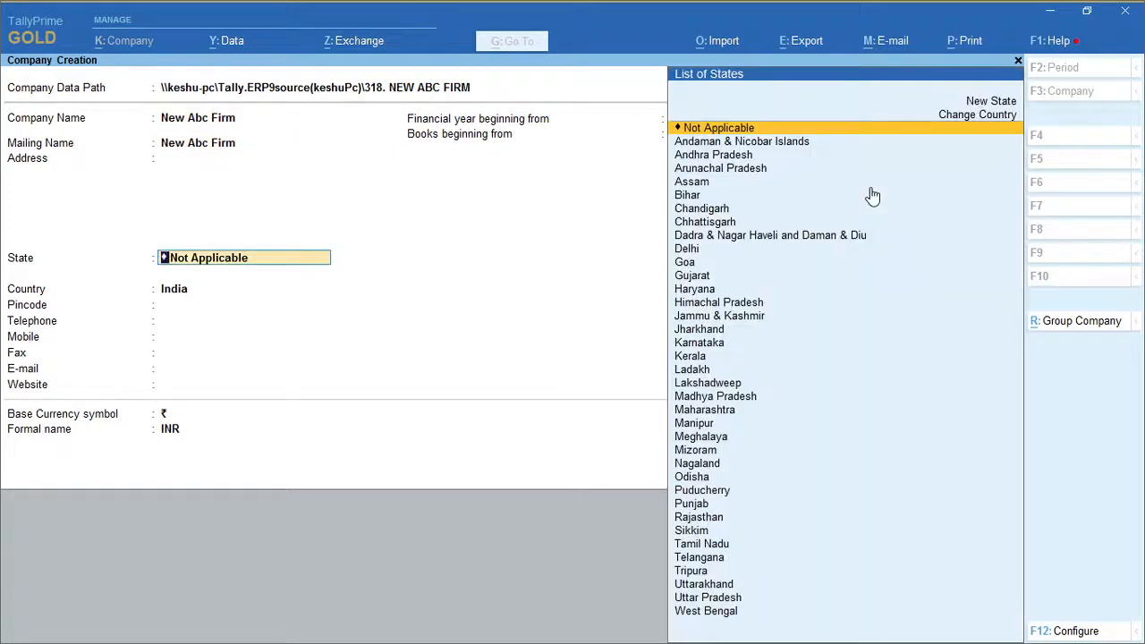
text(Gujarat)
key(Return)
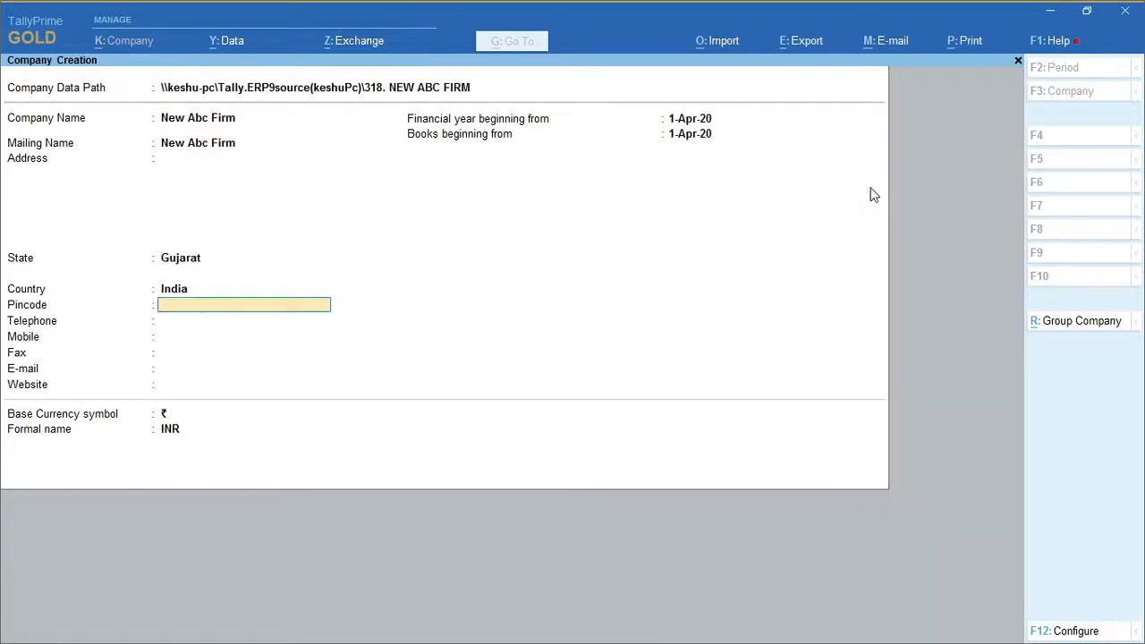
text(380015)
key(Return)
key(Return)
key(Return)
key(Return)
key(Return)
key(Return)
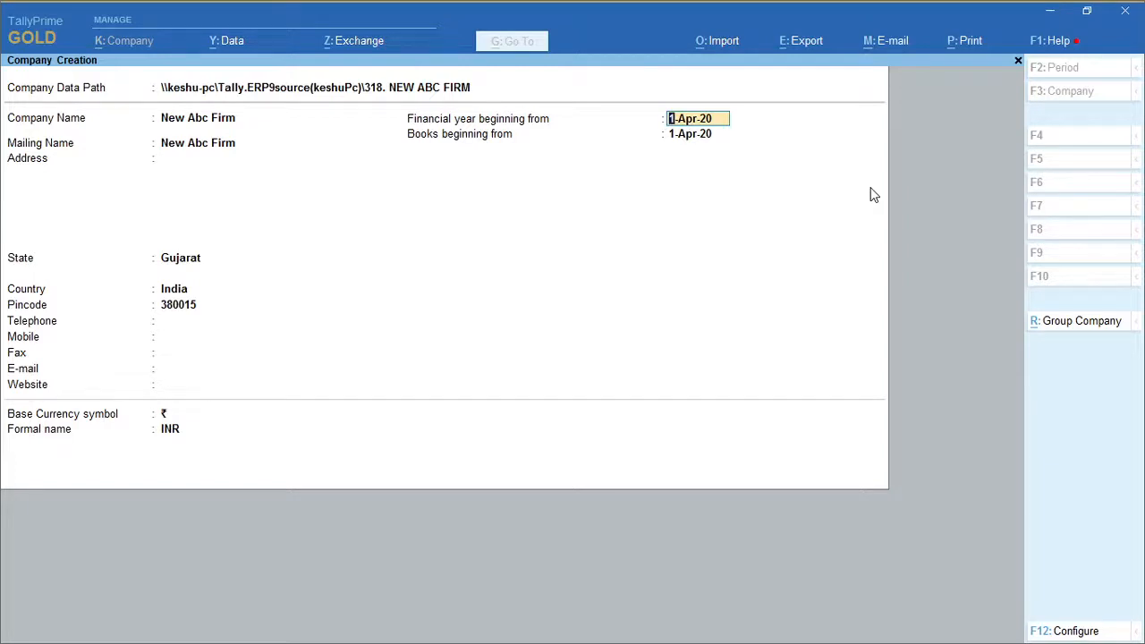
Step: Accept 1-Apr-20 as the financial year and books start, save the company and accept its default features
key(Return)
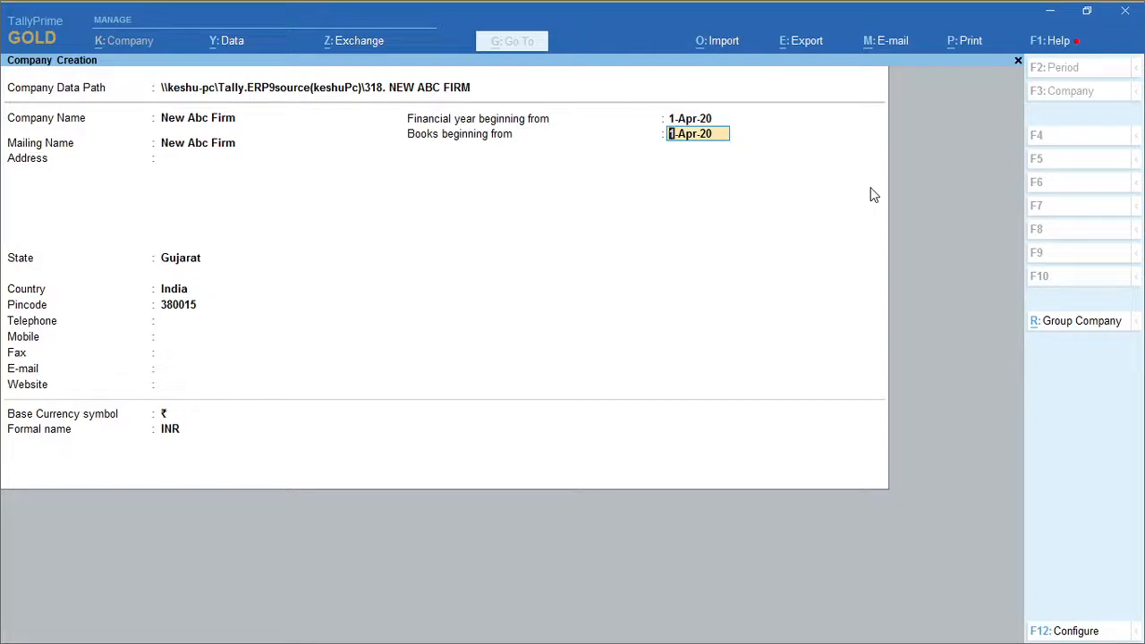
key(ctrl+a)
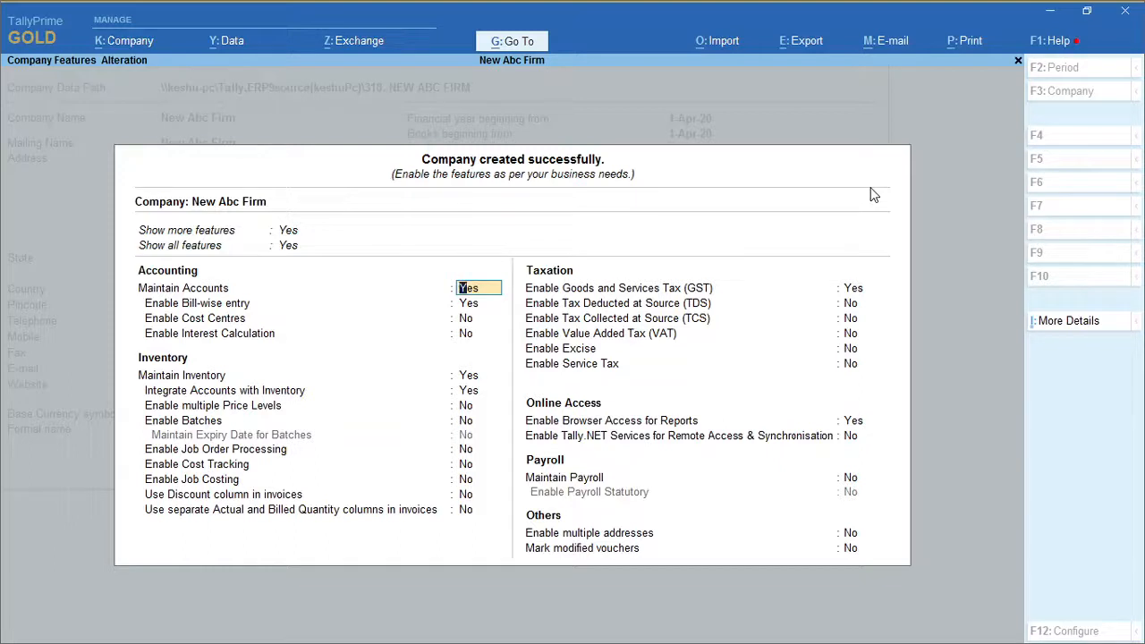
key(ctrl)
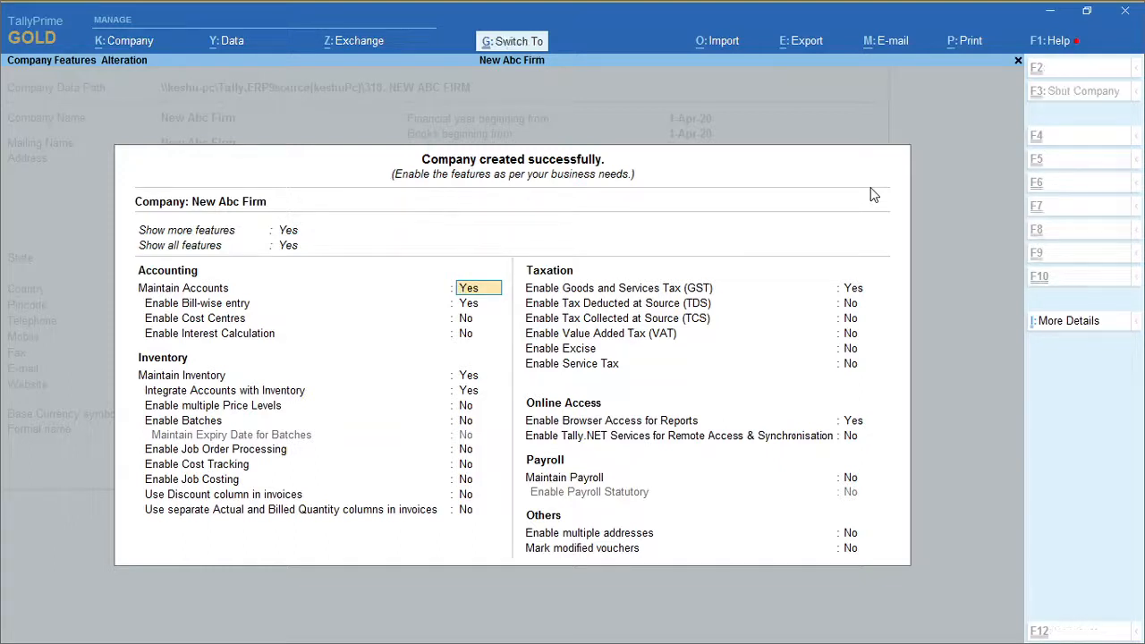
key(ctrl+a)
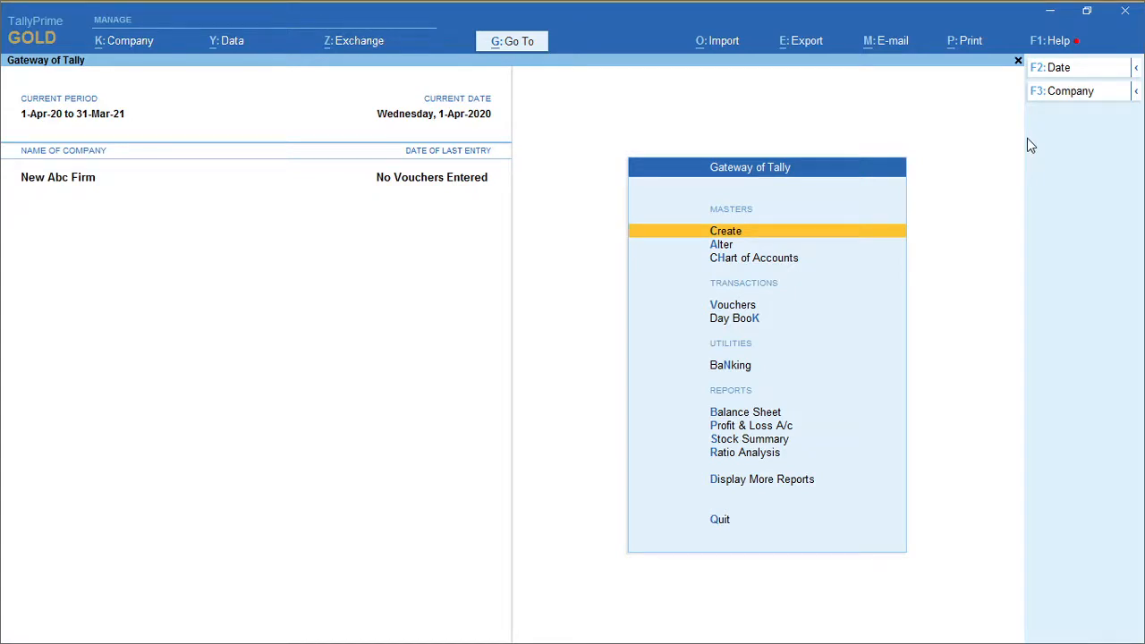
Step: Open voucher entry for the New Abc Firm company
key(Down)
key(Down)
key(Down)
key(Down)
key(Up)
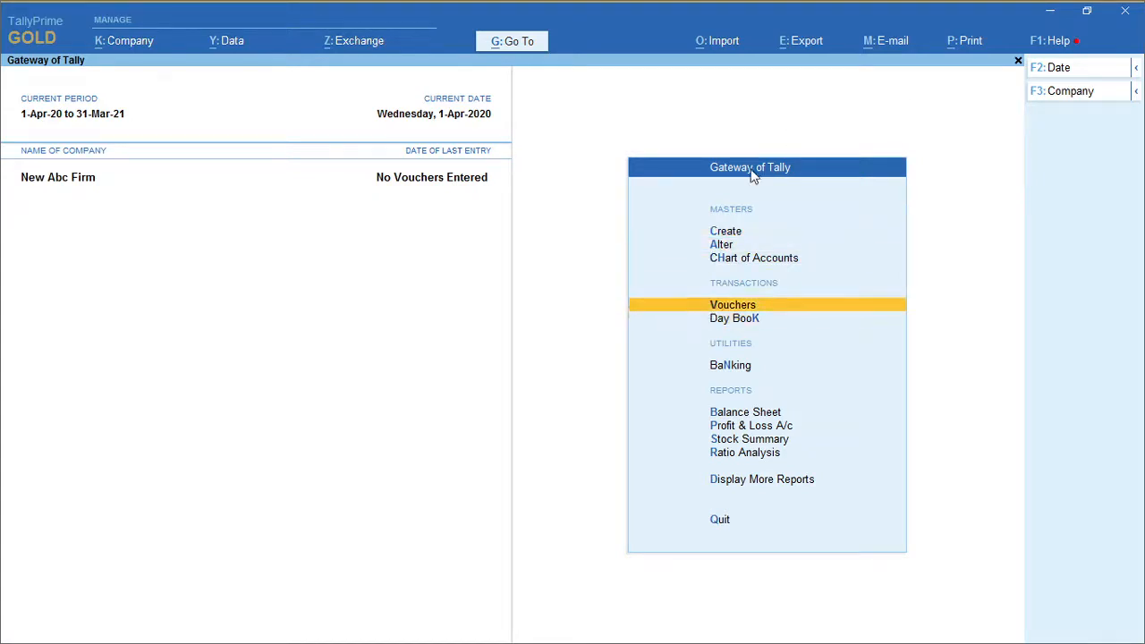
click(759, 296)
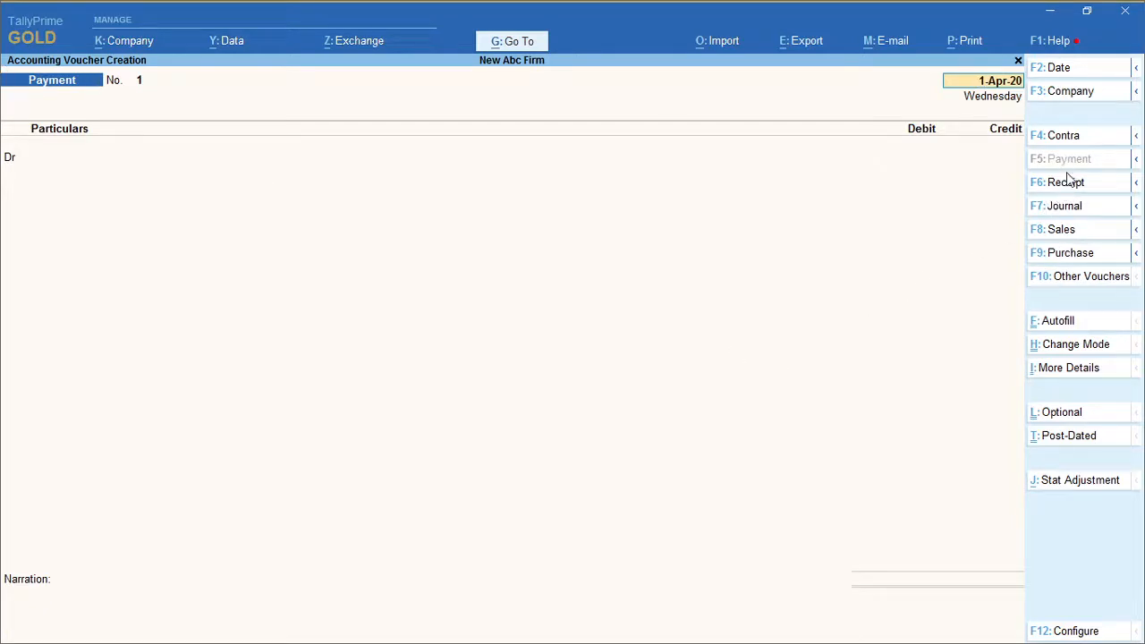
Step: Switch the voucher through the Purchase, Contra and Payment types
click(1066, 256)
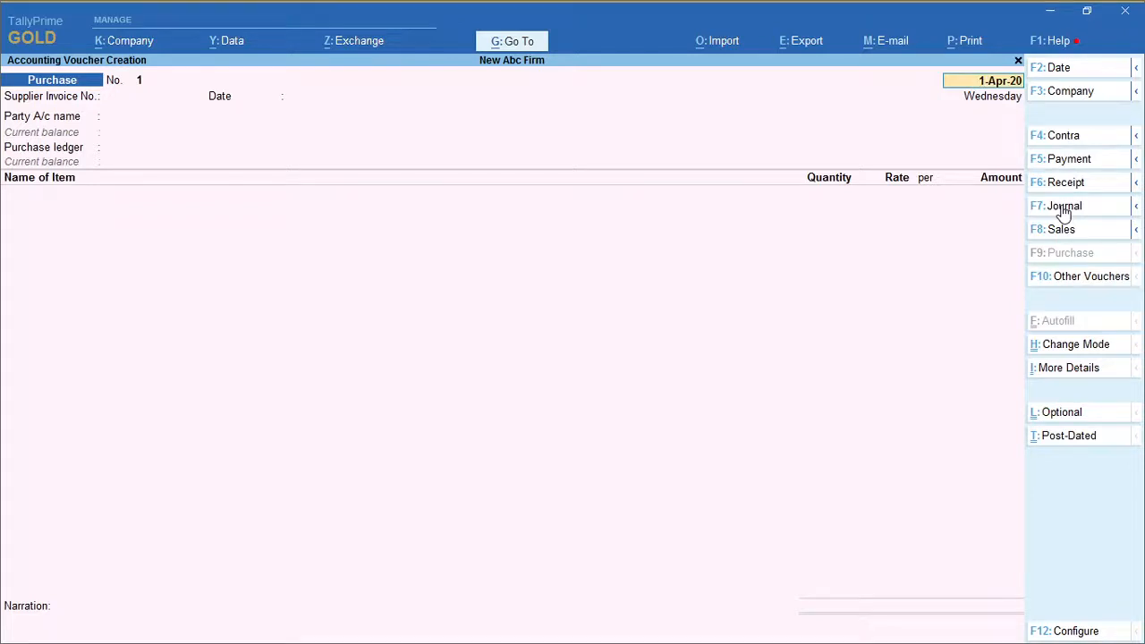
key(F4)
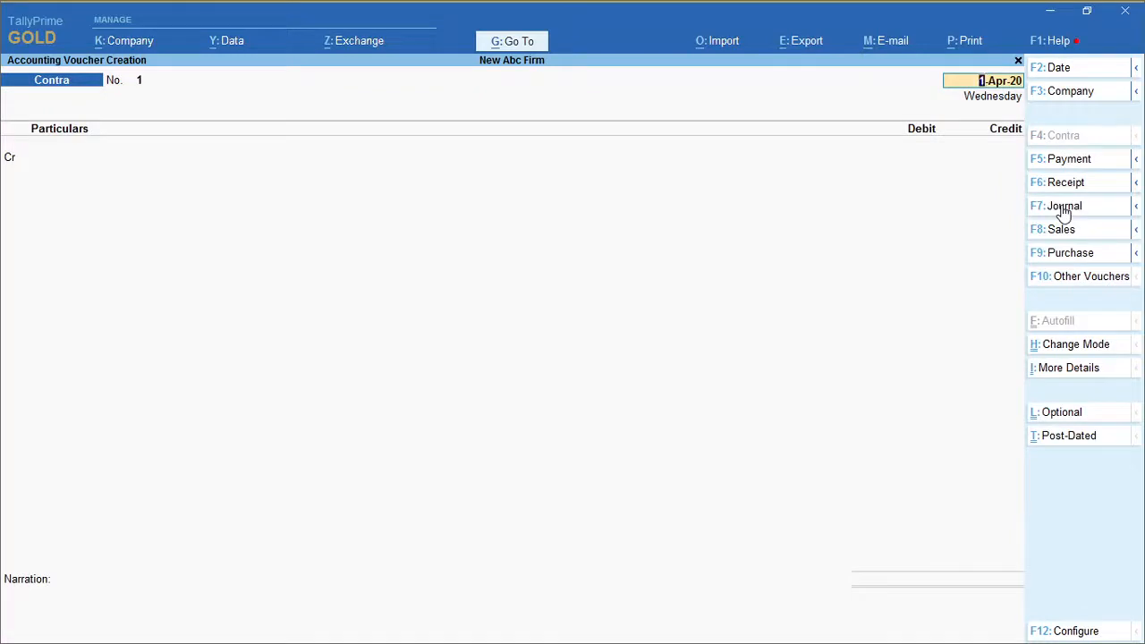
click(1067, 157)
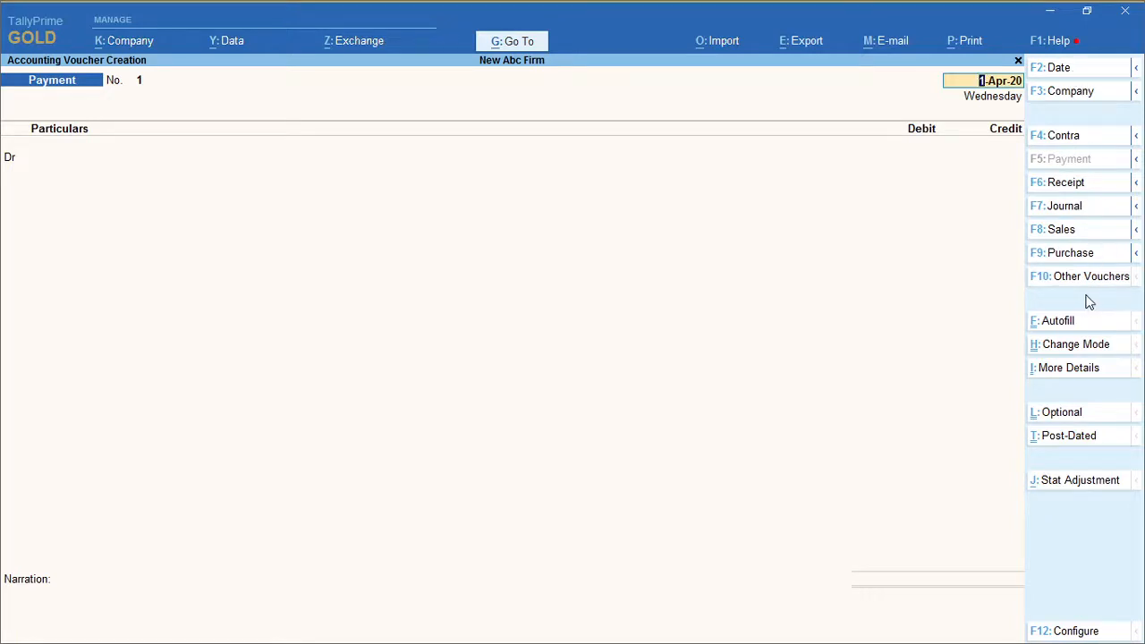
Step: Change the voucher type to Purchase using the full list of voucher types
key(F10)
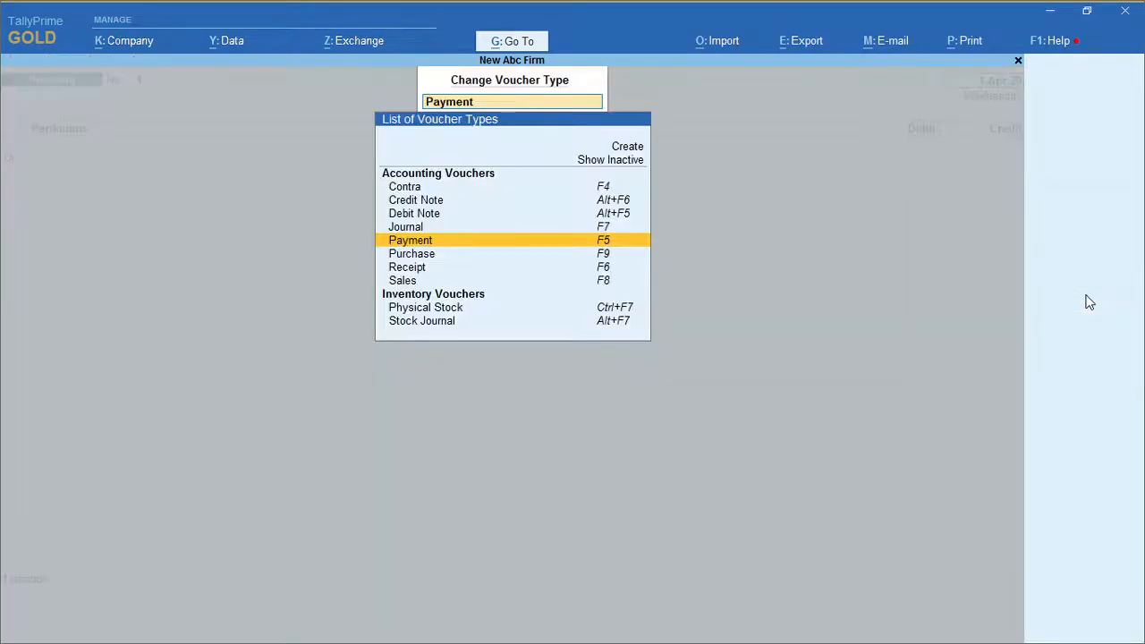
key(Up)
key(Up)
key(Up)
key(Up)
key(Up)
key(Down)
key(Down)
key(Down)
key(Down)
key(Down)
key(Down)
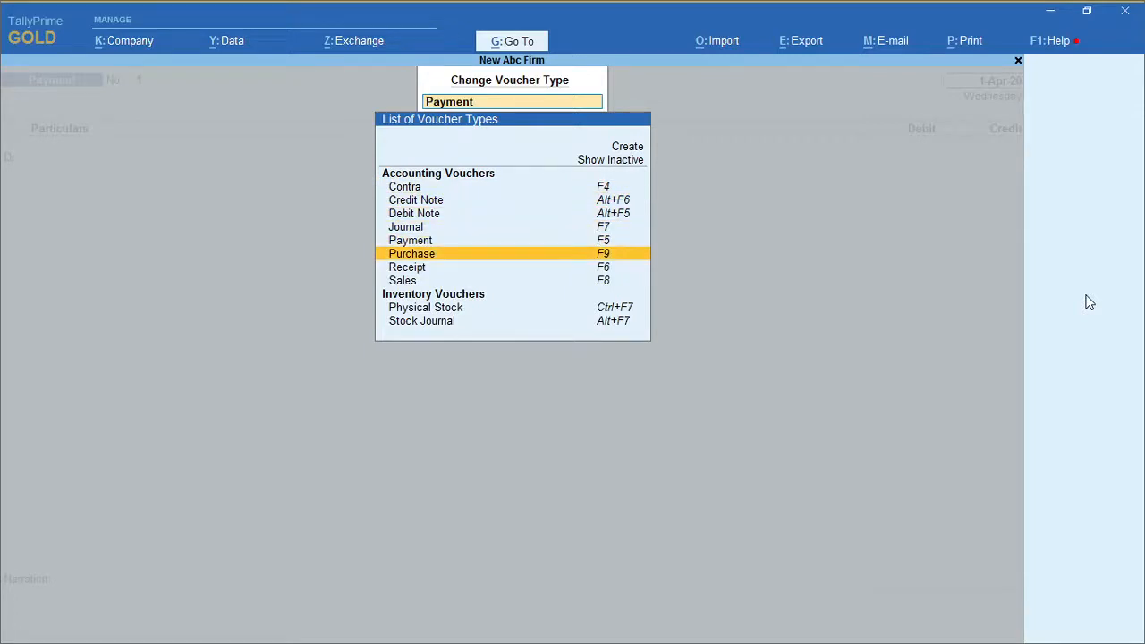
key(Return)
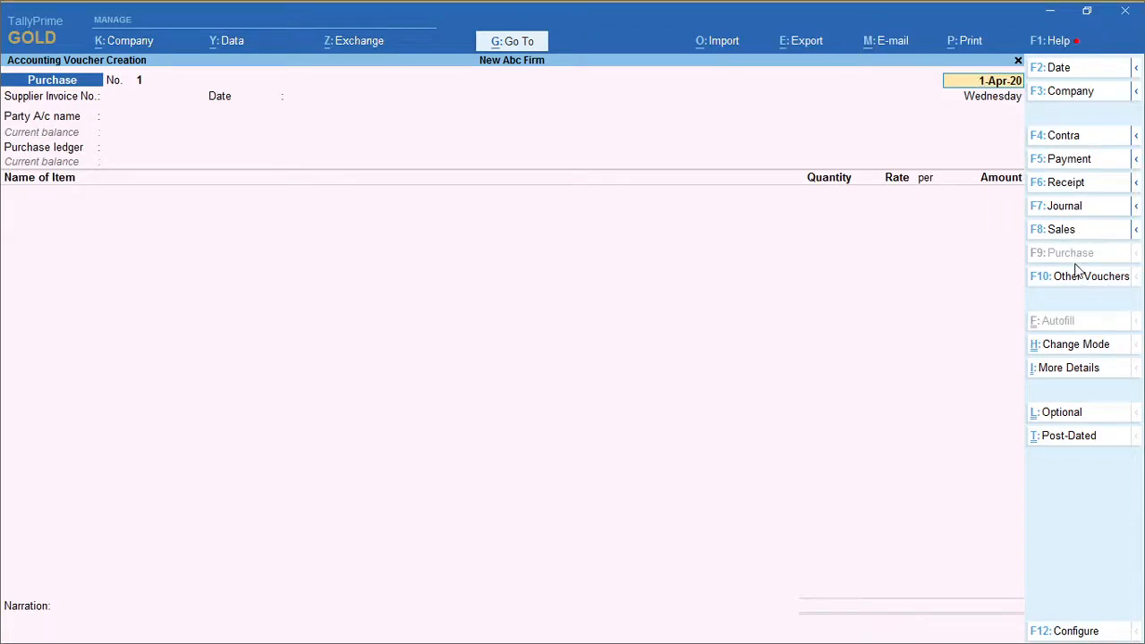
Step: Switch to the AY 2021-22 folder in File Explorer and open the "01. Purchase" workbook in Excel
key(alt+Tab)
key(alt+Tab)
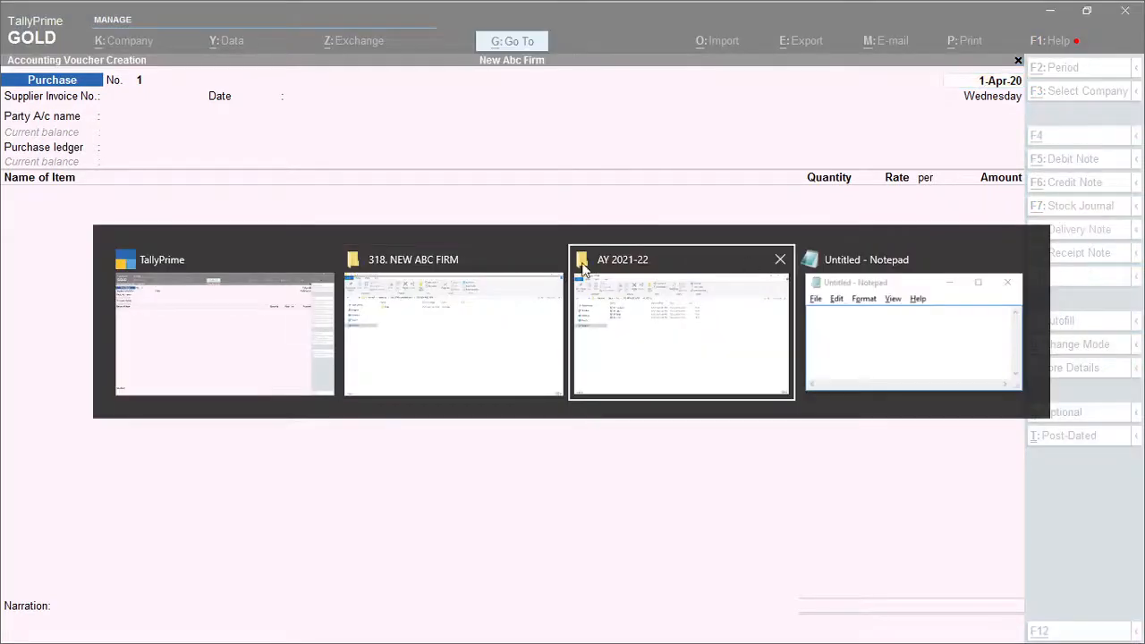
click(556, 259)
click(590, 340)
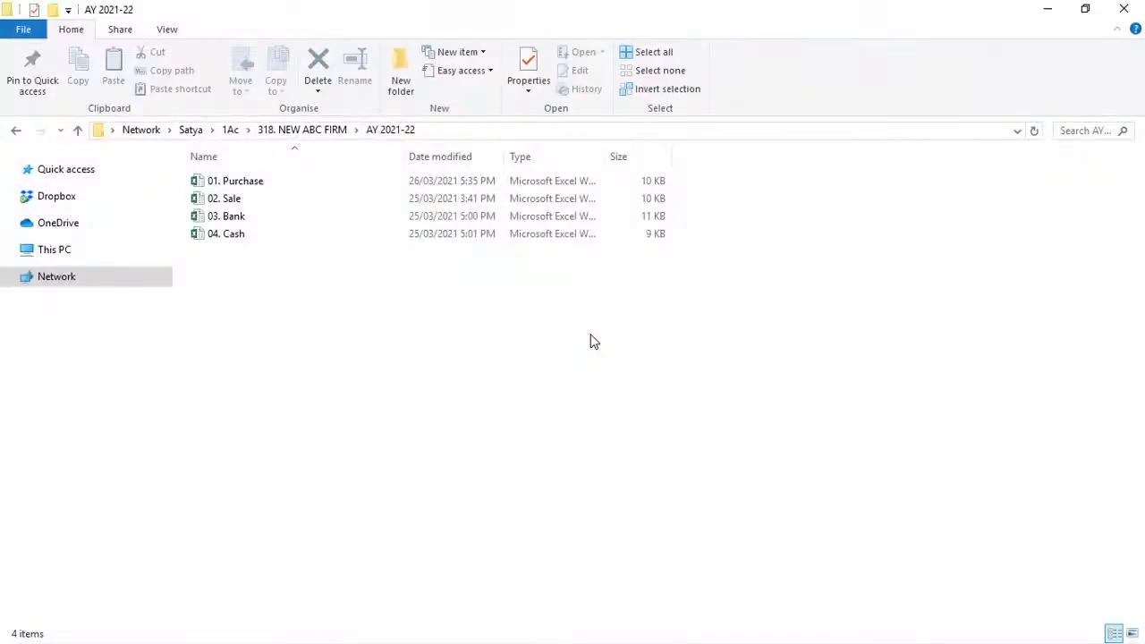
click(326, 131)
double_click(265, 205)
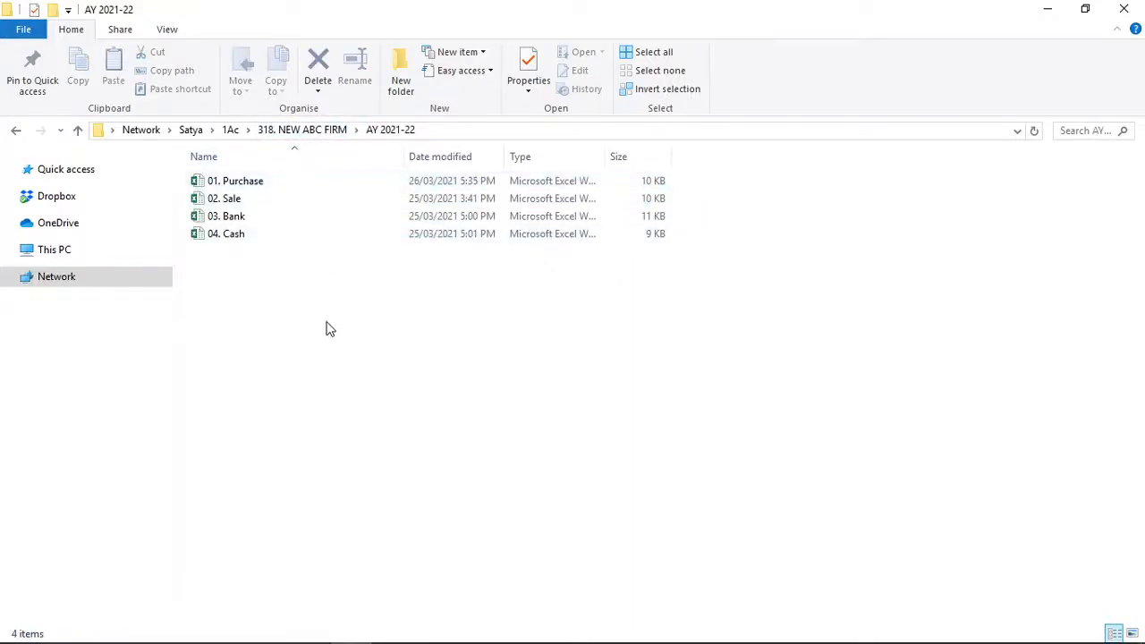
key(Down)
key(Up)
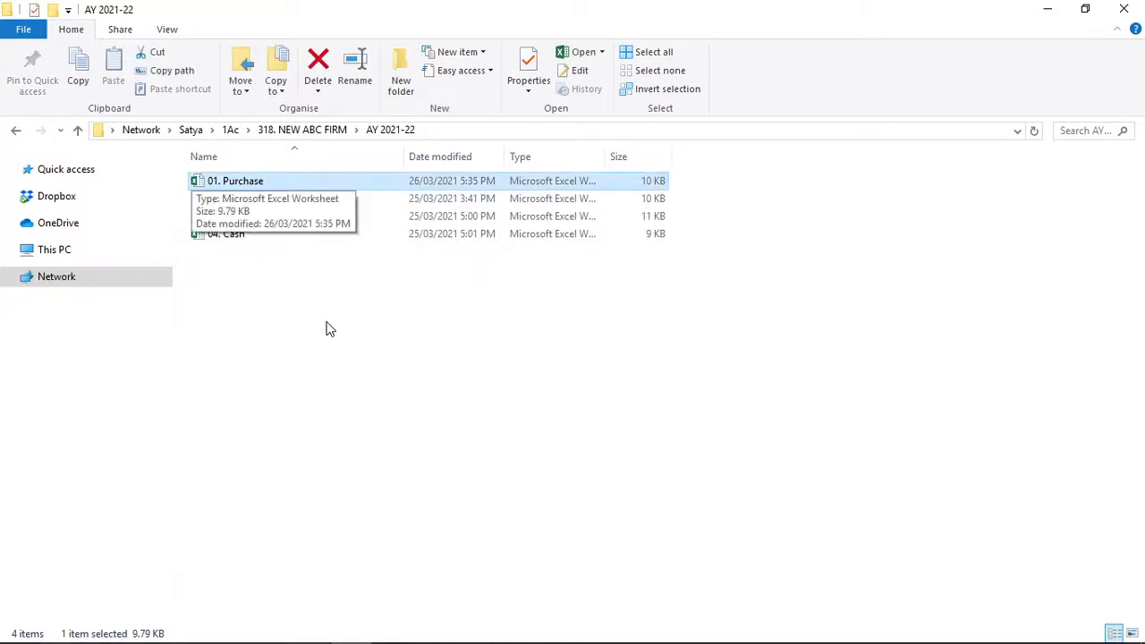
key(Return)
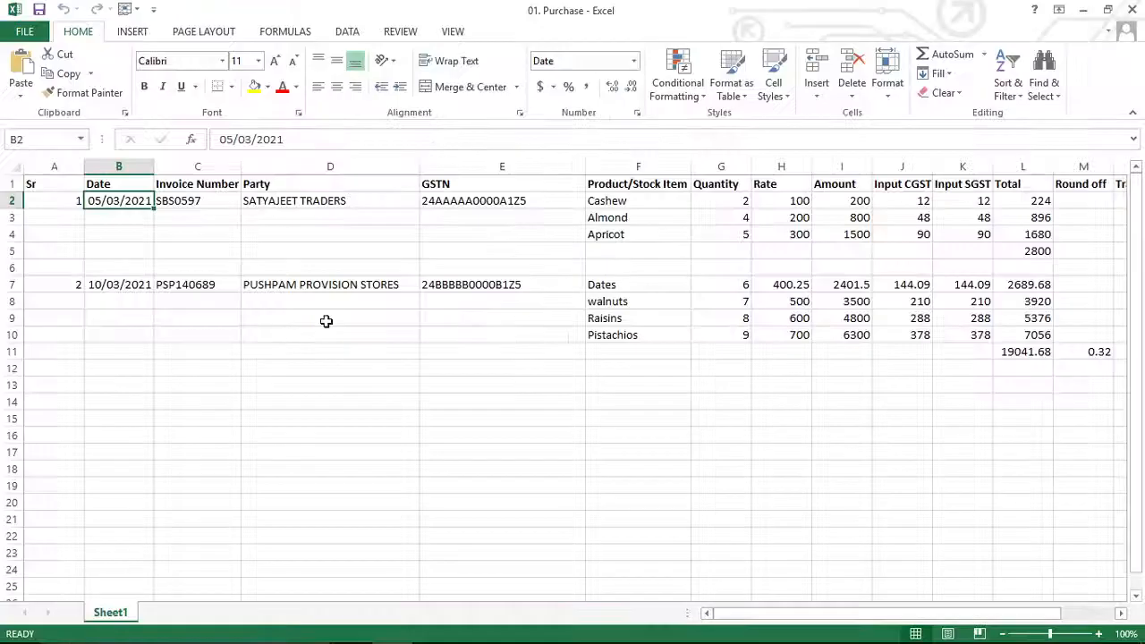
Step: Return to TallyPrime and set the purchase voucher date to 5.3.21, matching the first purchase in the workbook
key(alt+Tab)
key(alt+Tab)
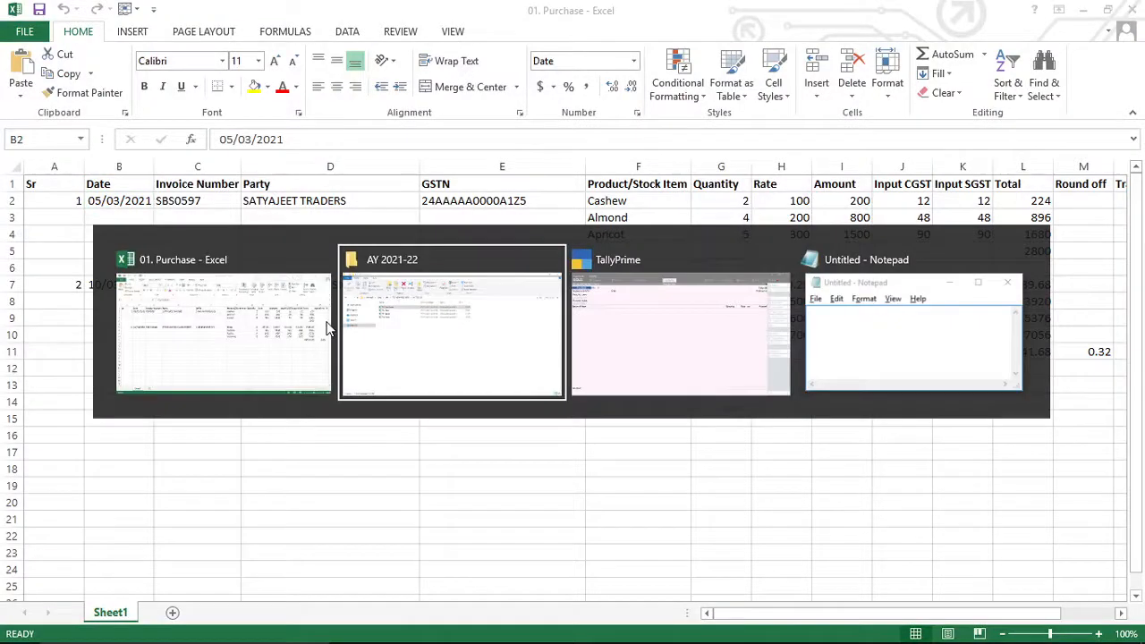
key(alt+Tab)
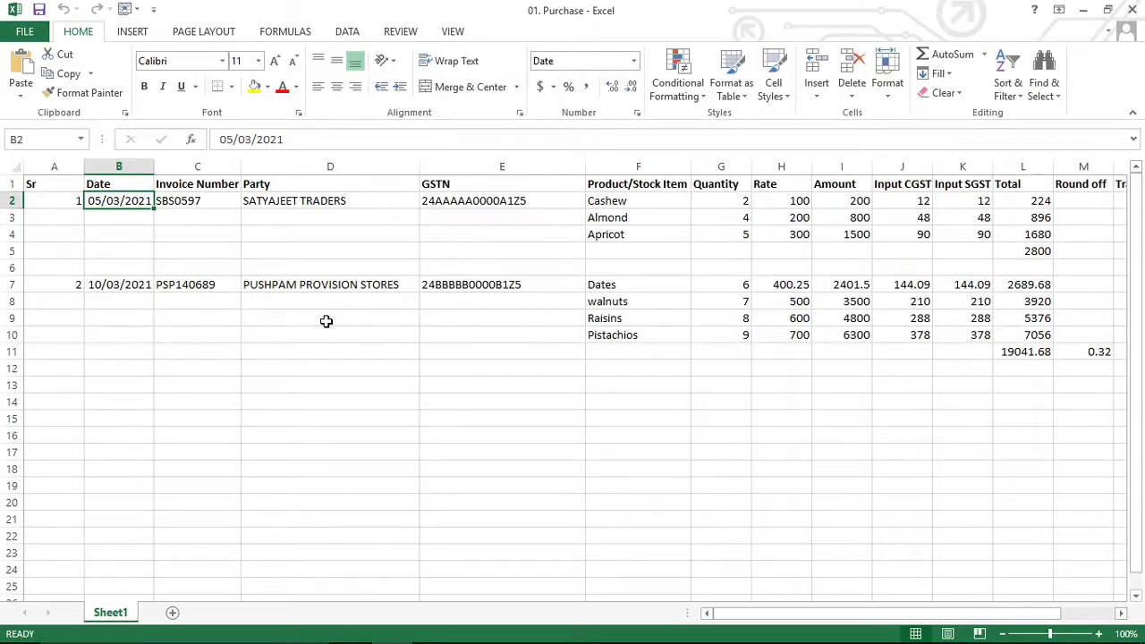
key(alt+Tab)
text(5.3.2)
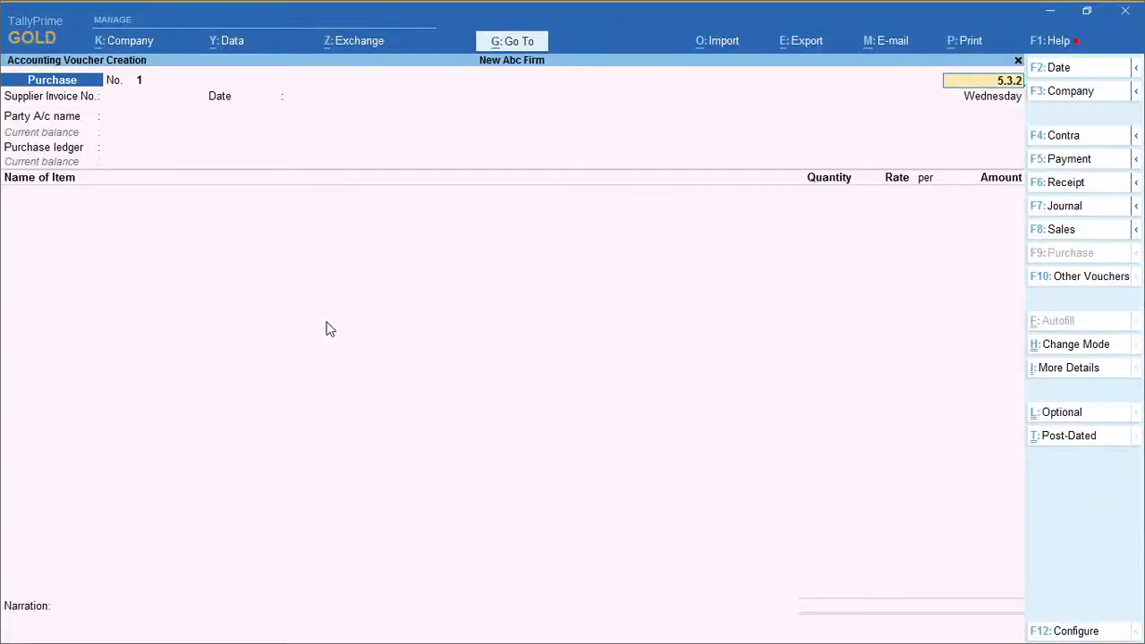
text(1)
key(Return)
Step: Copy the invoice number from cell C2 of the Purchase workbook into the voucher's supplier invoice number and accept 5-Mar-21 as its date
key(alt+Tab)
key(Right)
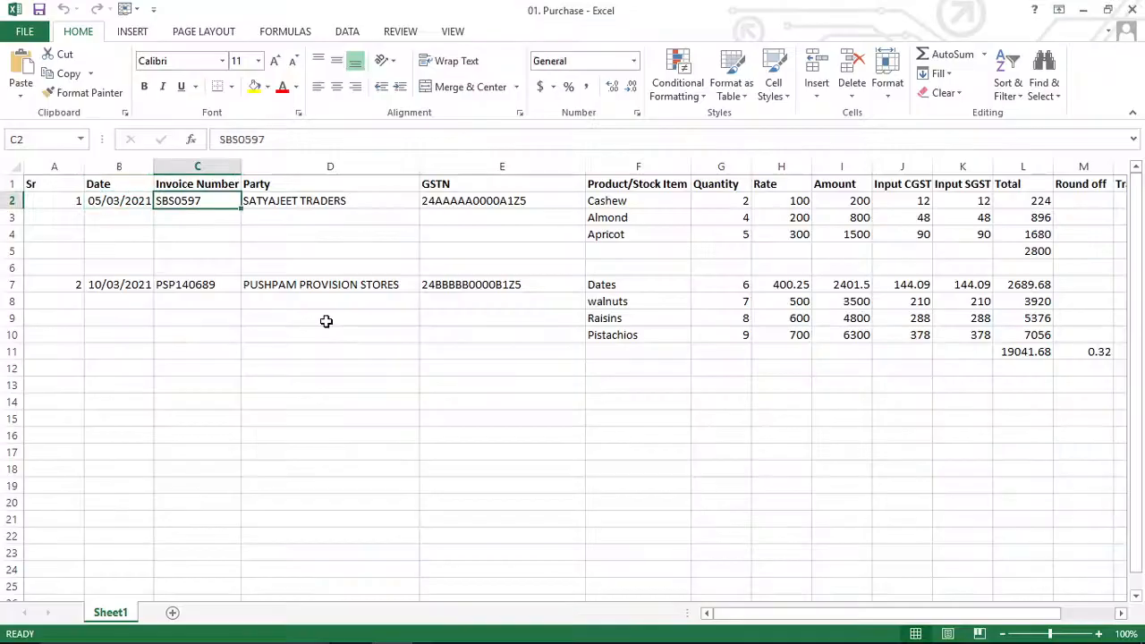
key(ctrl+c)
key(alt+Tab)
key(ctrl+alt+v)
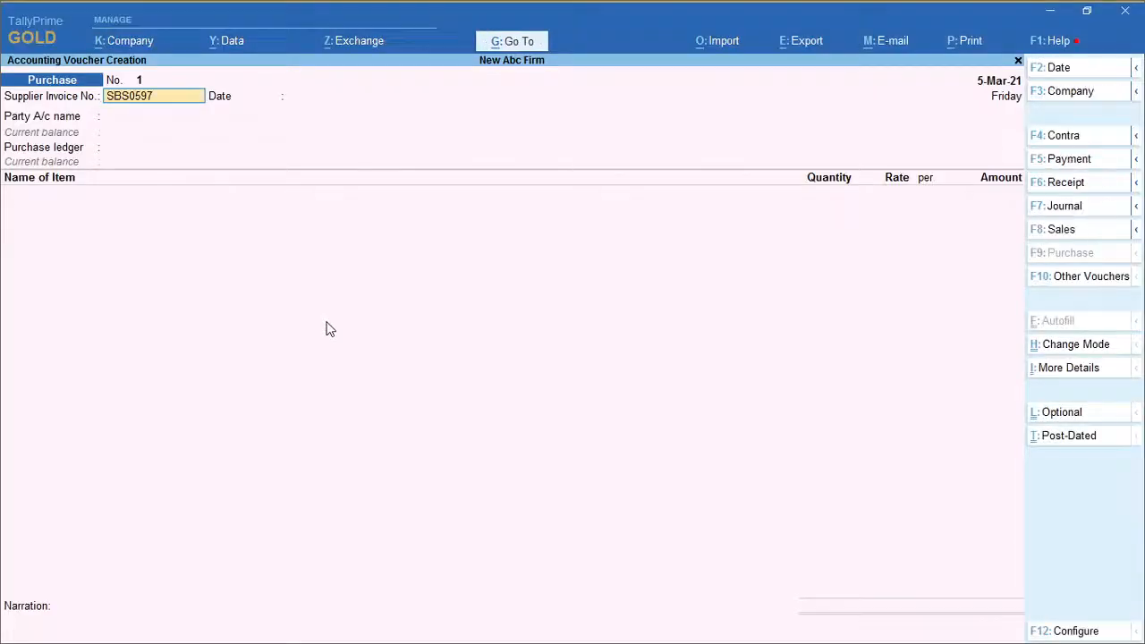
key(alt+Tab)
key(alt+Tab)
key(Return)
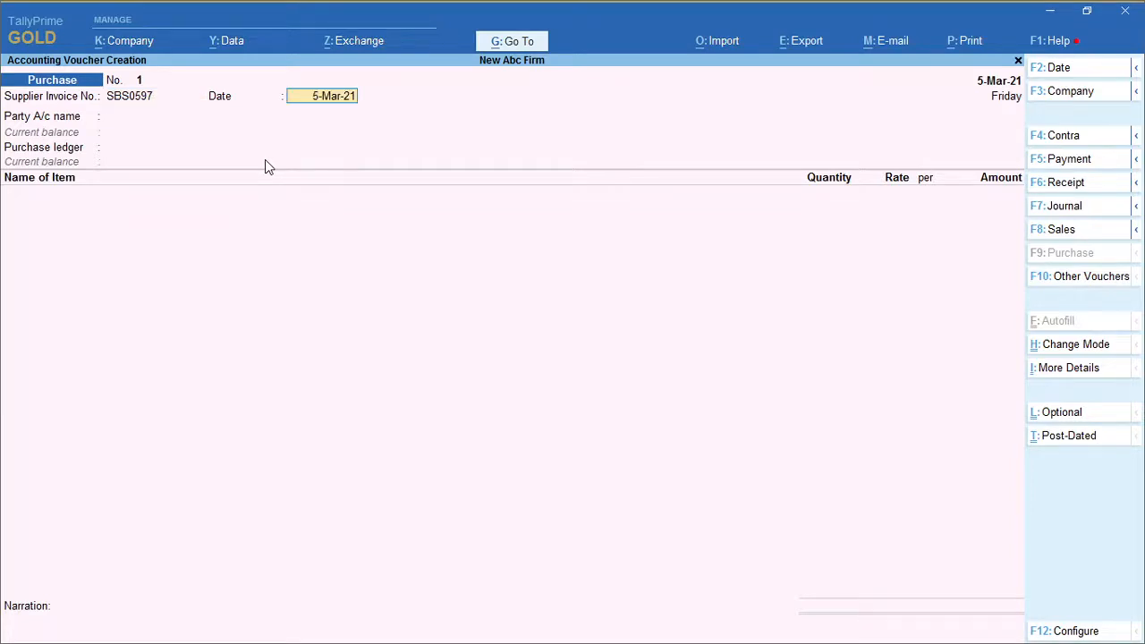
key(Return)
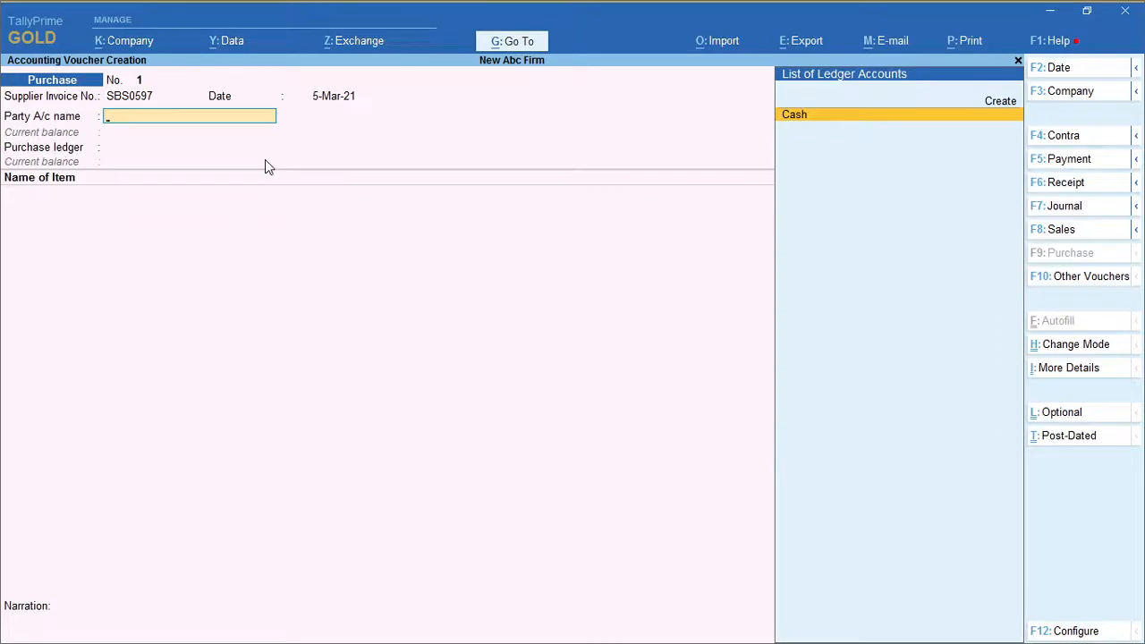
Step: Select the first supplier's name in cell D2 of the Purchase workbook in Excel and return to the TallyPrime voucher
key(alt+Tab)
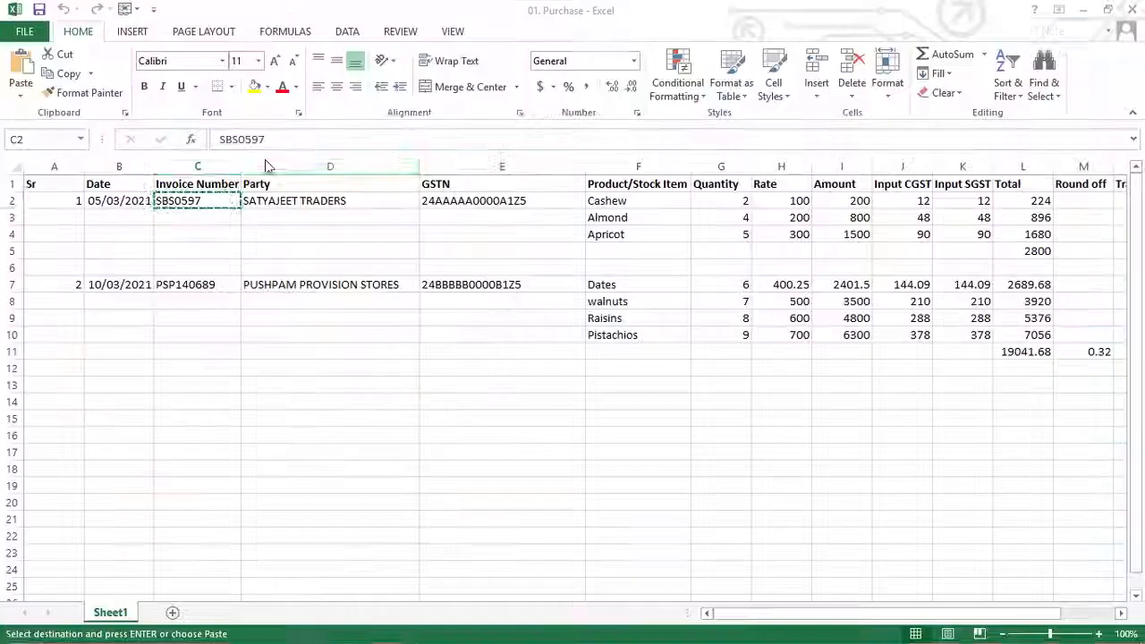
key(Escape)
key(Right)
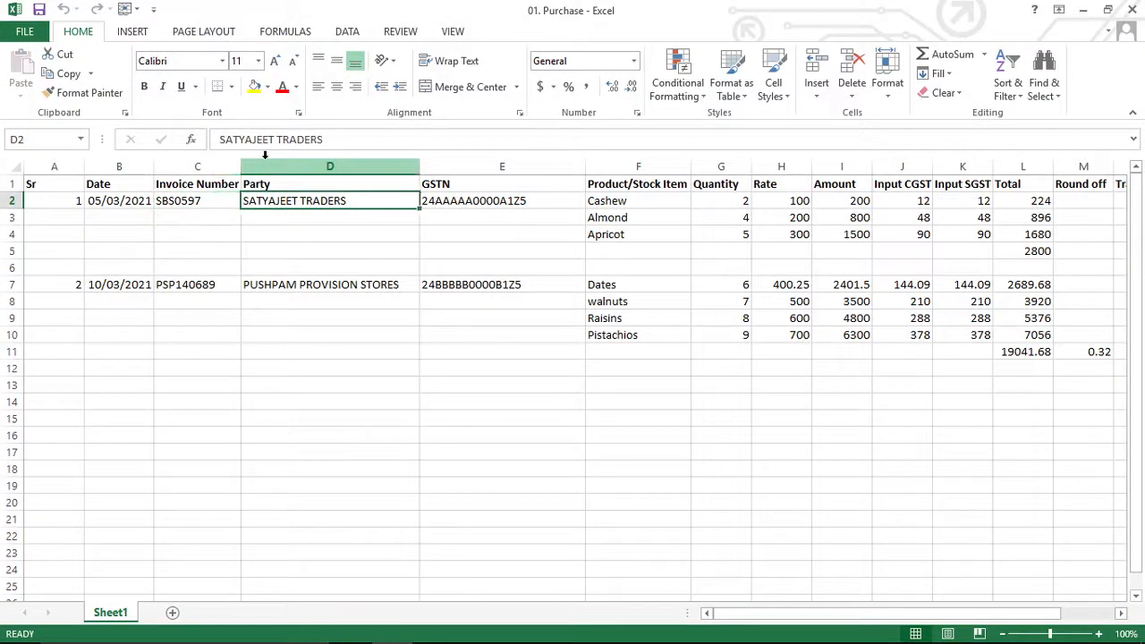
key(alt+Tab)
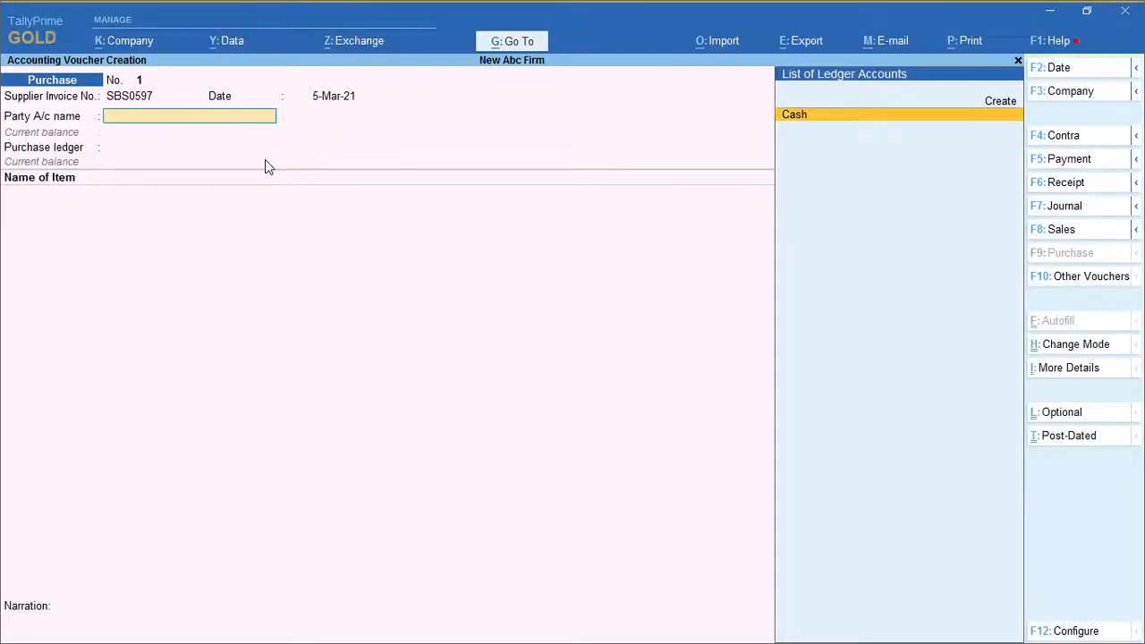
Step: Switch to Notepad, write the note "press ALT+C", and return to the purchase voucher in TallyPrime
key(alt+Tab)
key(alt+Tab)
key(alt+Tab)
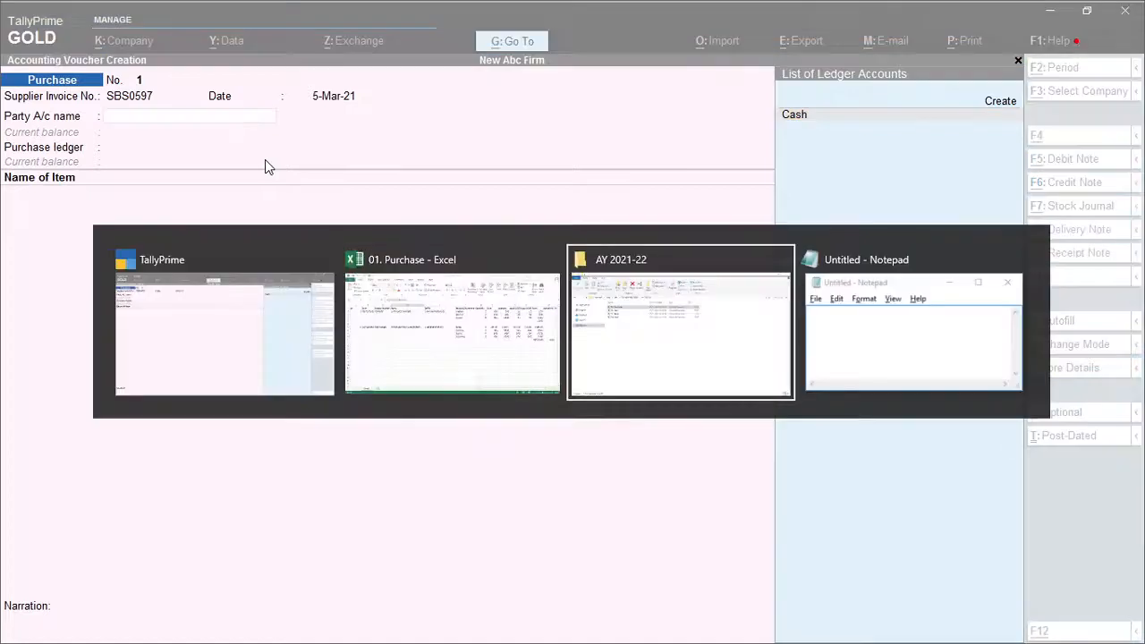
text(p)
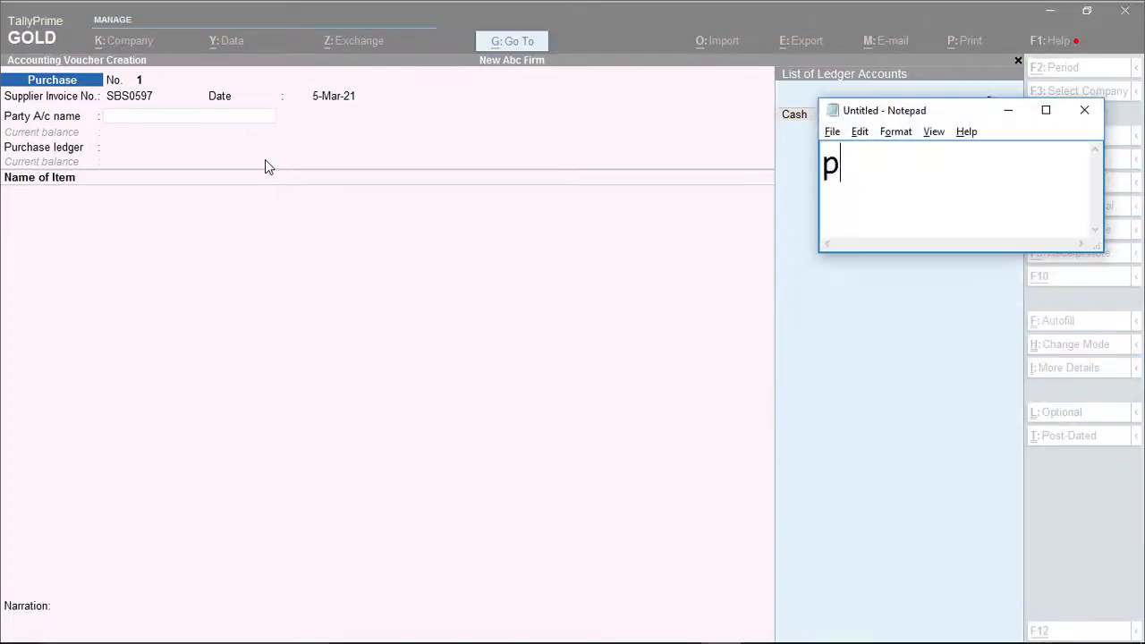
text(ress ALT+C)
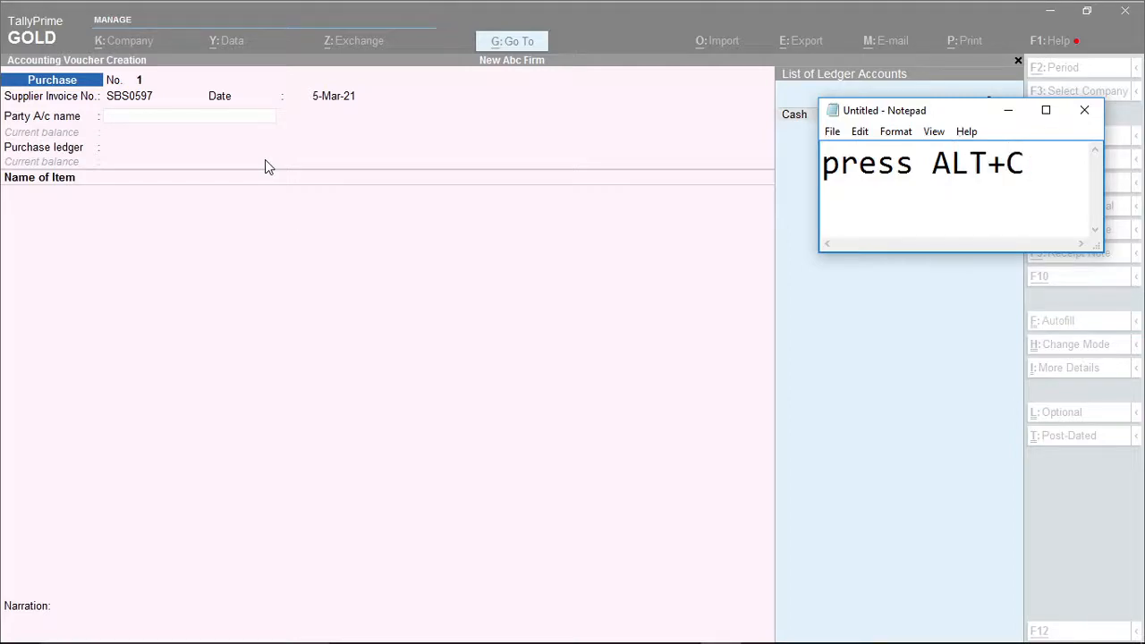
key(super)
key(alt+Tab)
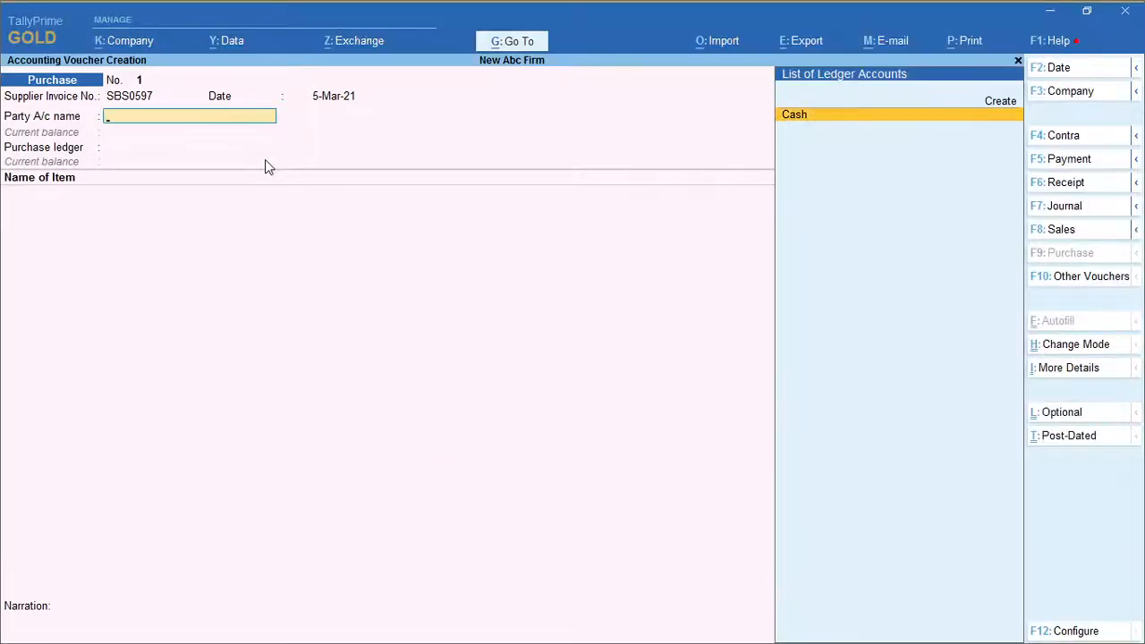
Step: Start a new party ledger from the voucher and name it SATYAJEET TRADERS by copying cell D2 from the Excel workbook
key(alt+c)
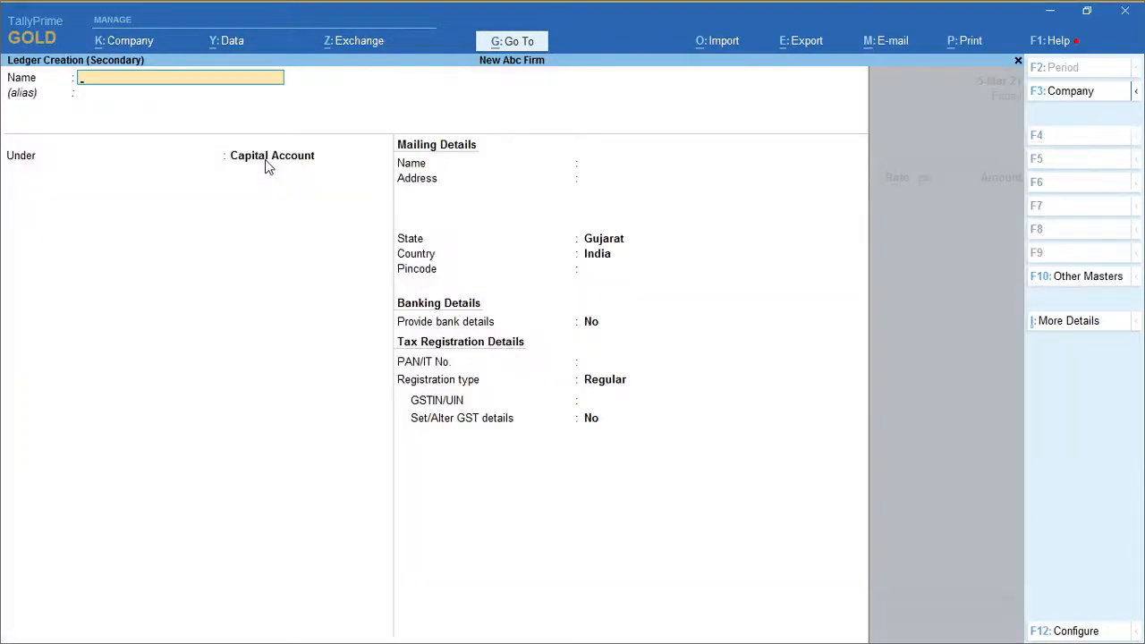
key(alt+Tab)
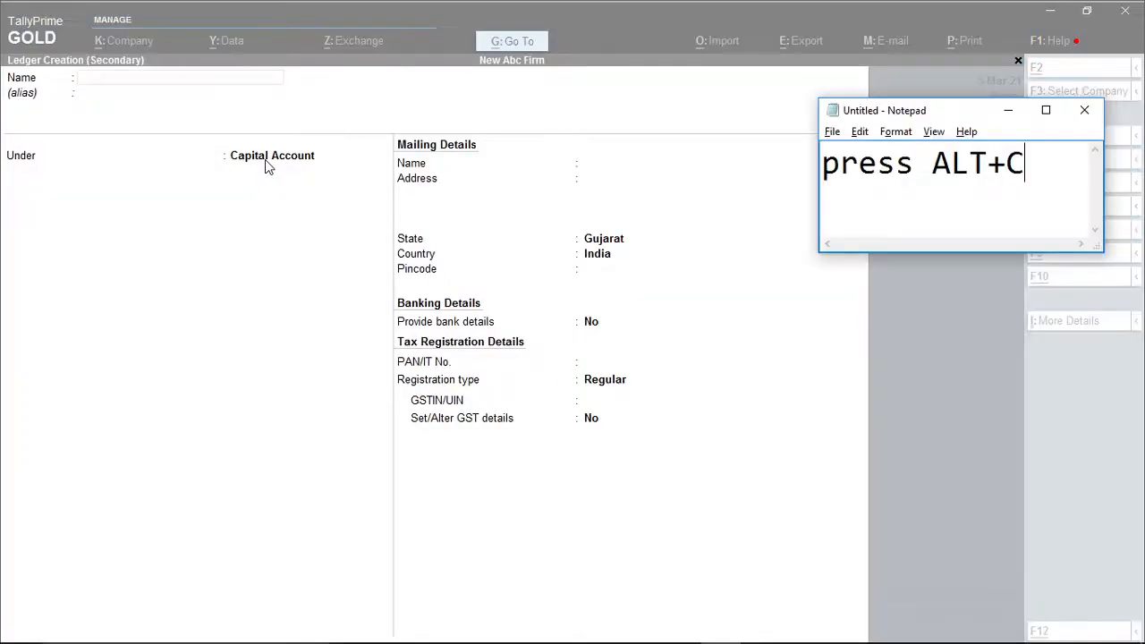
key(alt+Tab)
key(alt+Tab)
key(alt+Tab)
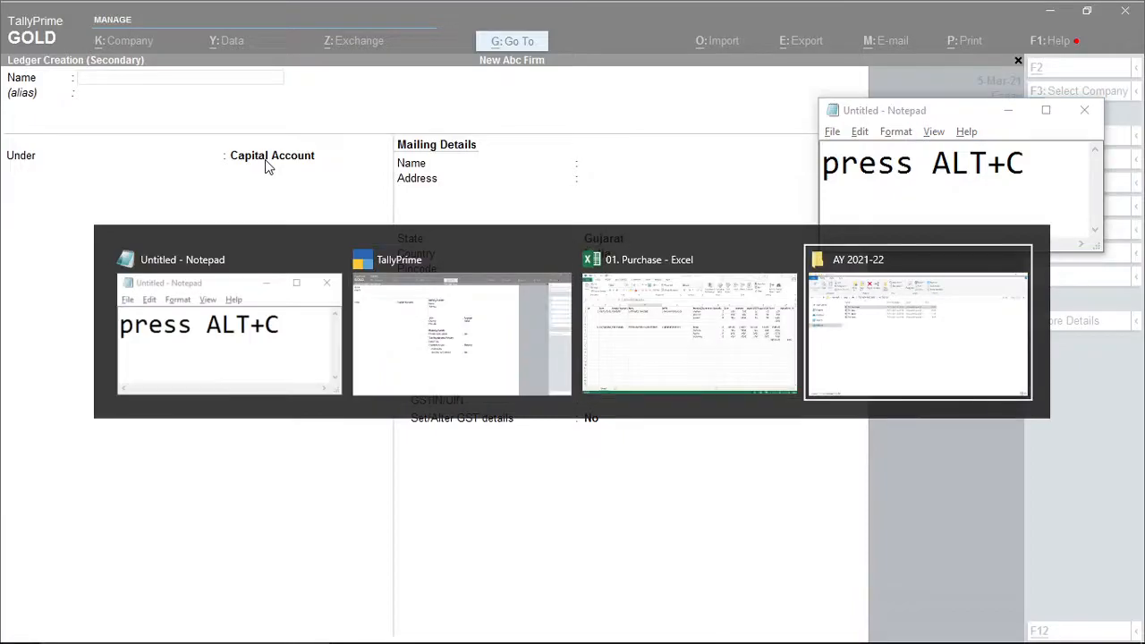
key(alt+shift+Tab)
key(ctrl+c)
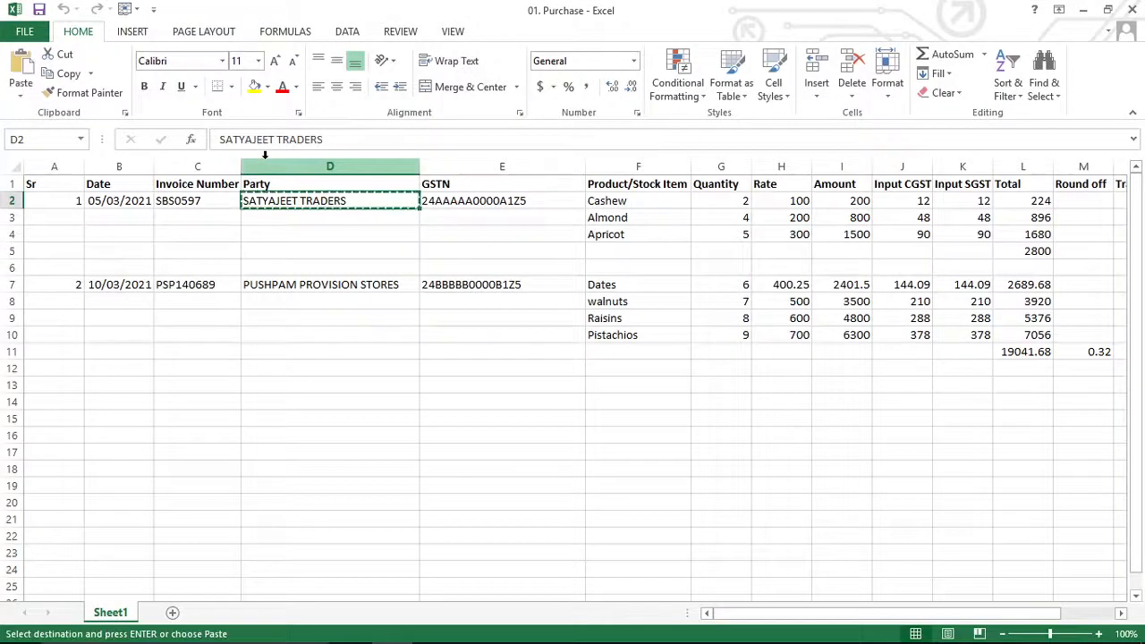
key(alt+Tab)
key(alt+Tab)
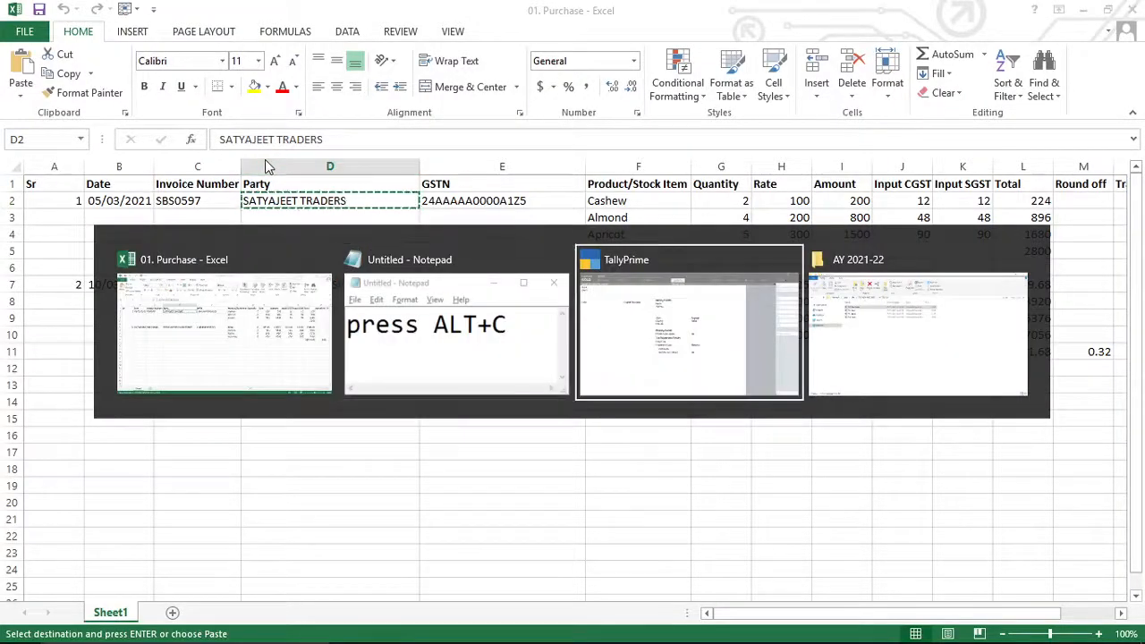
key(ctrl+alt+v)
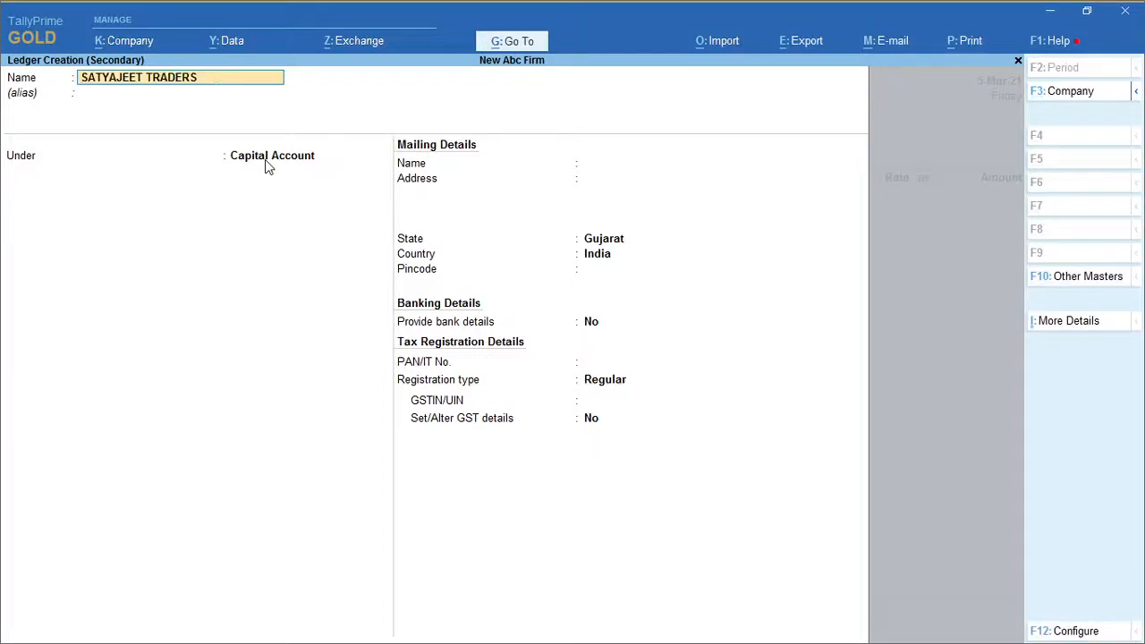
Step: Leave the ledger's alias blank and place SATYAJEET TRADERS under the Sundry Creditors group
key(Return)
key(Return)
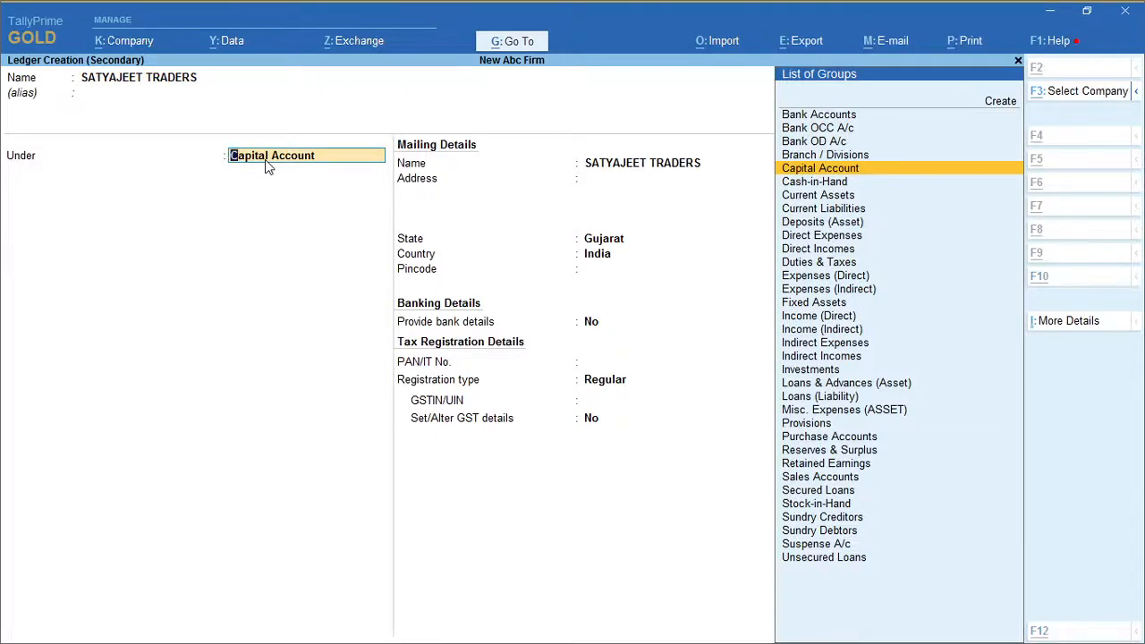
key(alt+Tab)
key(alt+Tab)
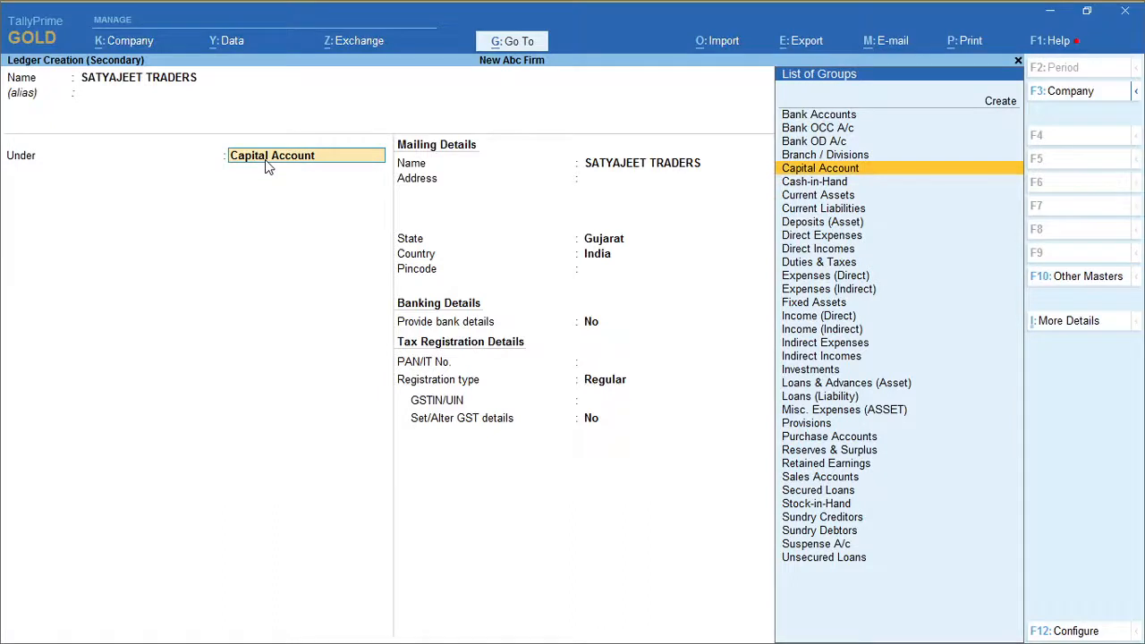
text(SUNDR)
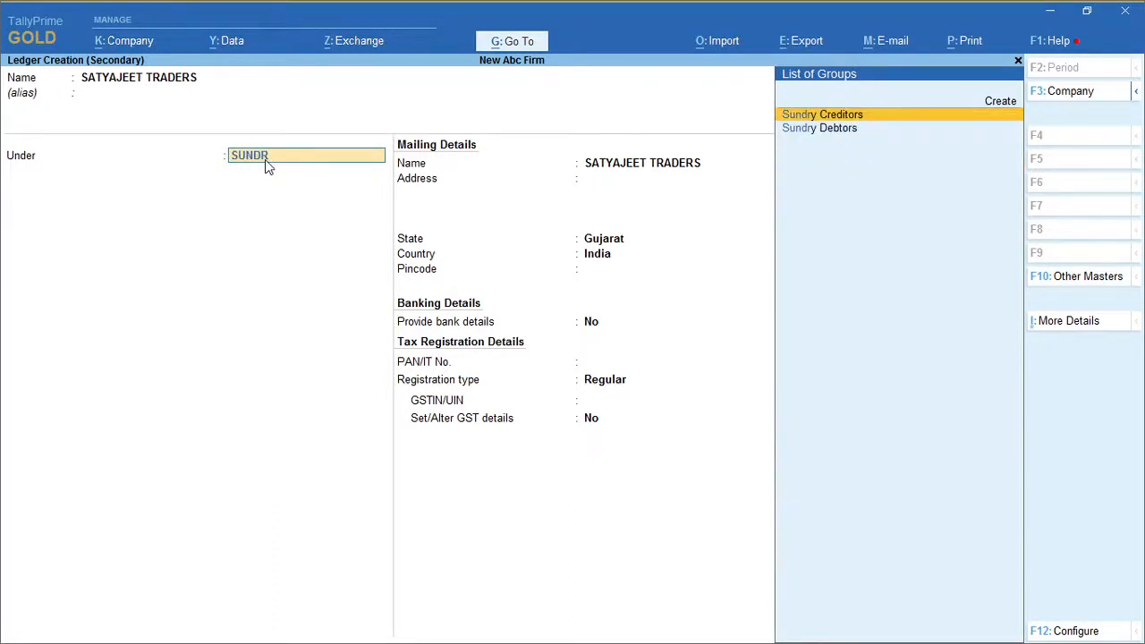
key(Return)
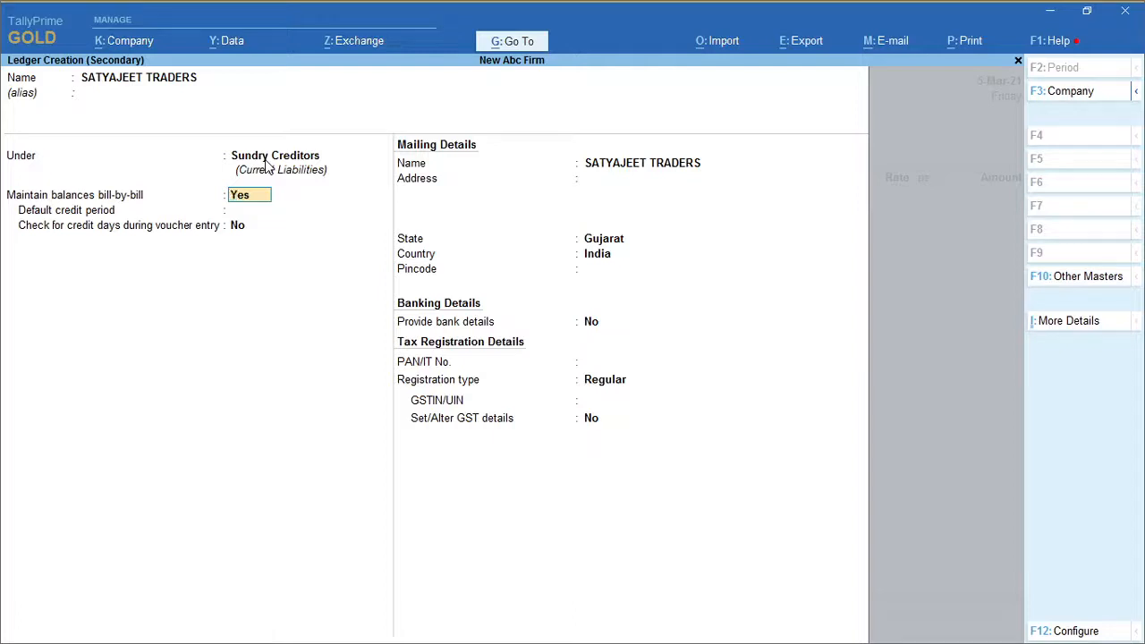
Step: Keep bill-by-bill balances on, credit-day checks and bank details off, state Gujarat, and registration type Regular for the supplier ledger
key(ctrl)
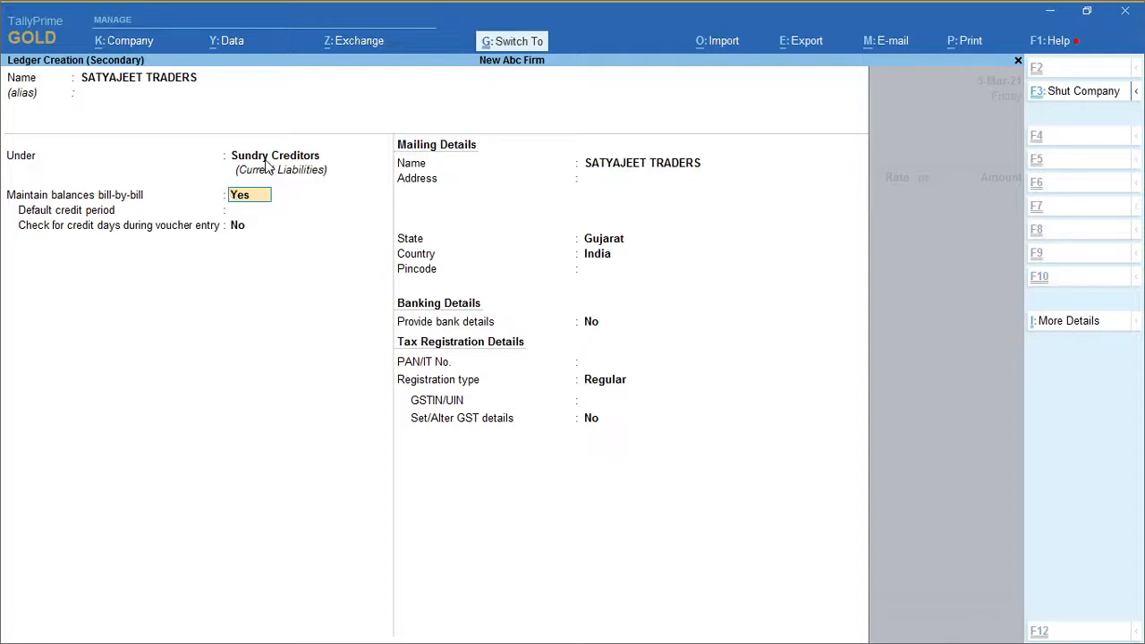
key(Return)
key(Return)
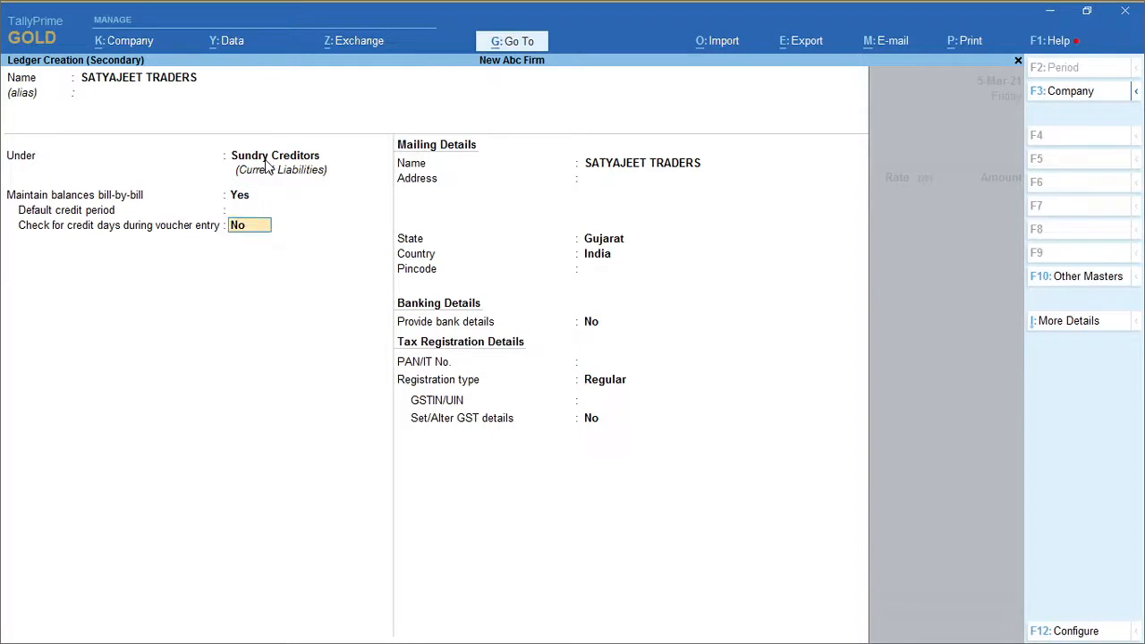
key(Return)
key(Return)
key(Return)
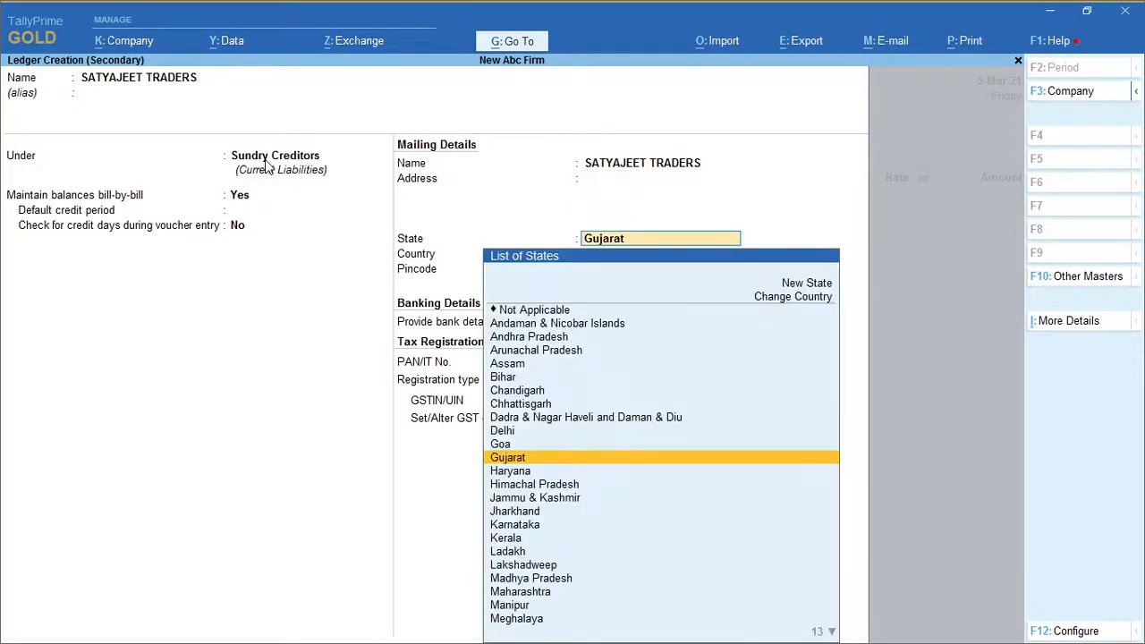
key(Return)
key(Return)
key(Return)
key(Return)
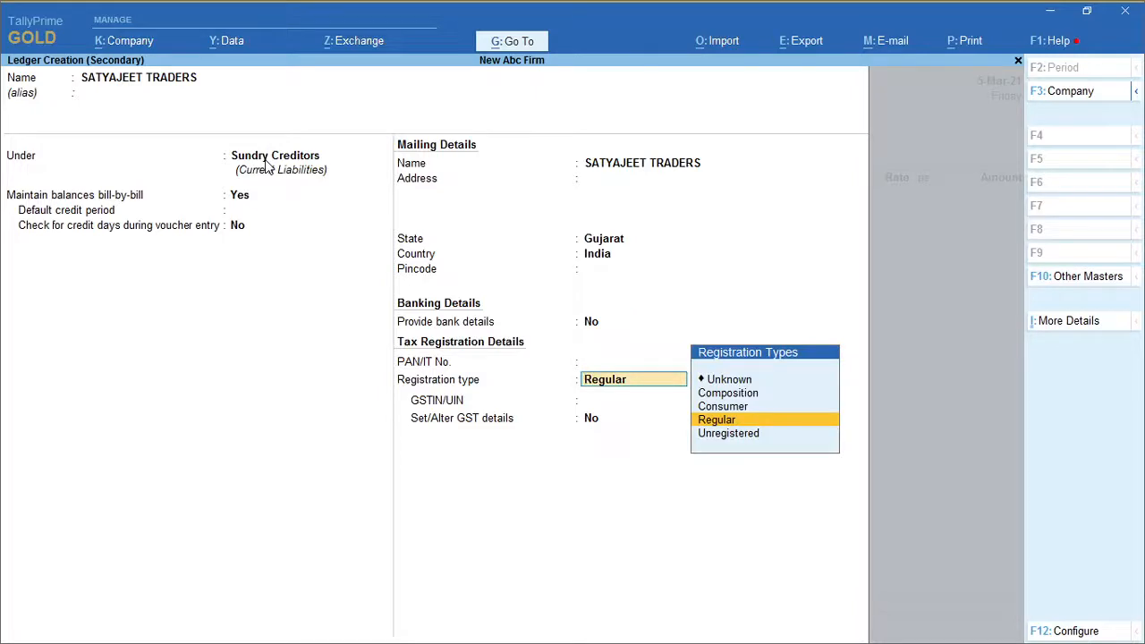
key(Return)
Step: Copy the supplier's GSTIN from cell E2 of the Purchase workbook into the ledger's GSTIN/UIN field and save the ledger
key(alt+Tab)
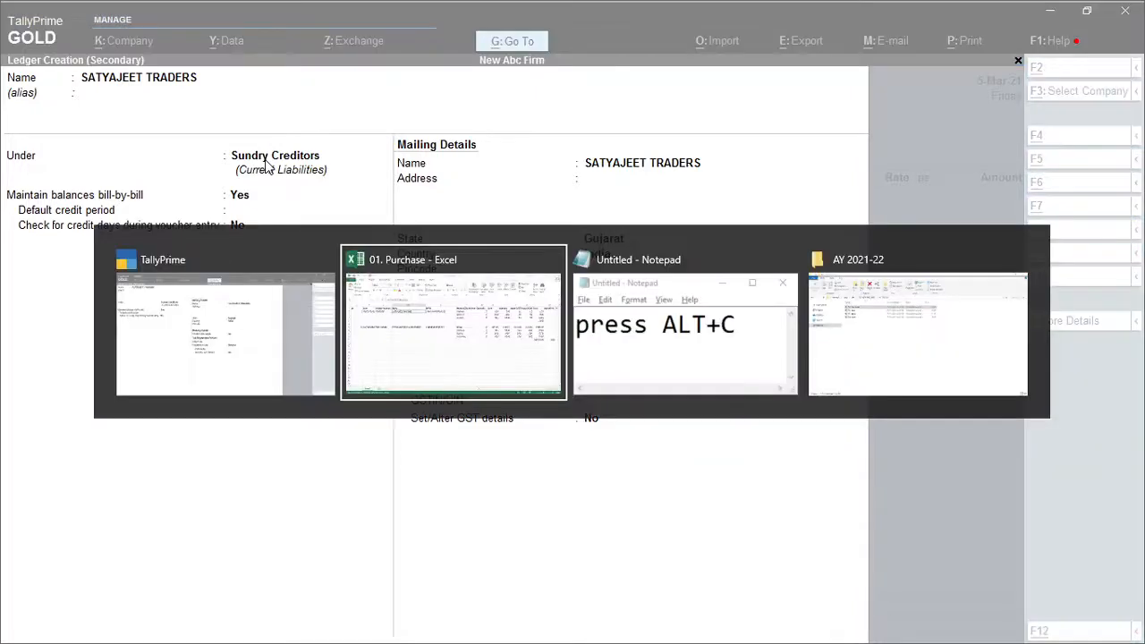
key(Escape)
key(Right)
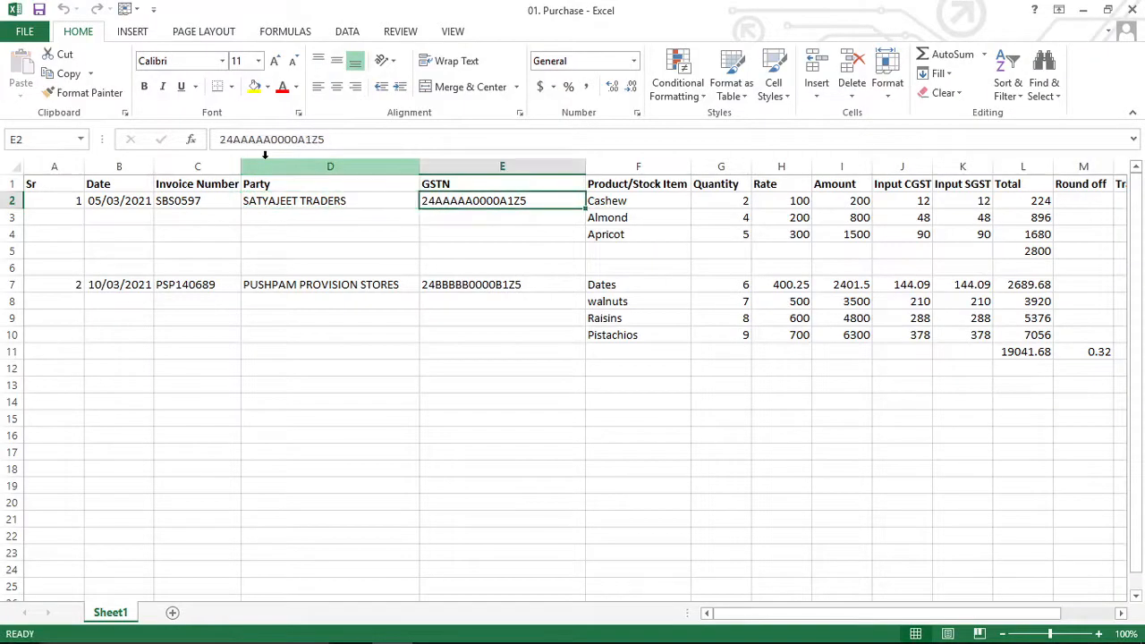
key(ctrl+c)
key(alt+Tab)
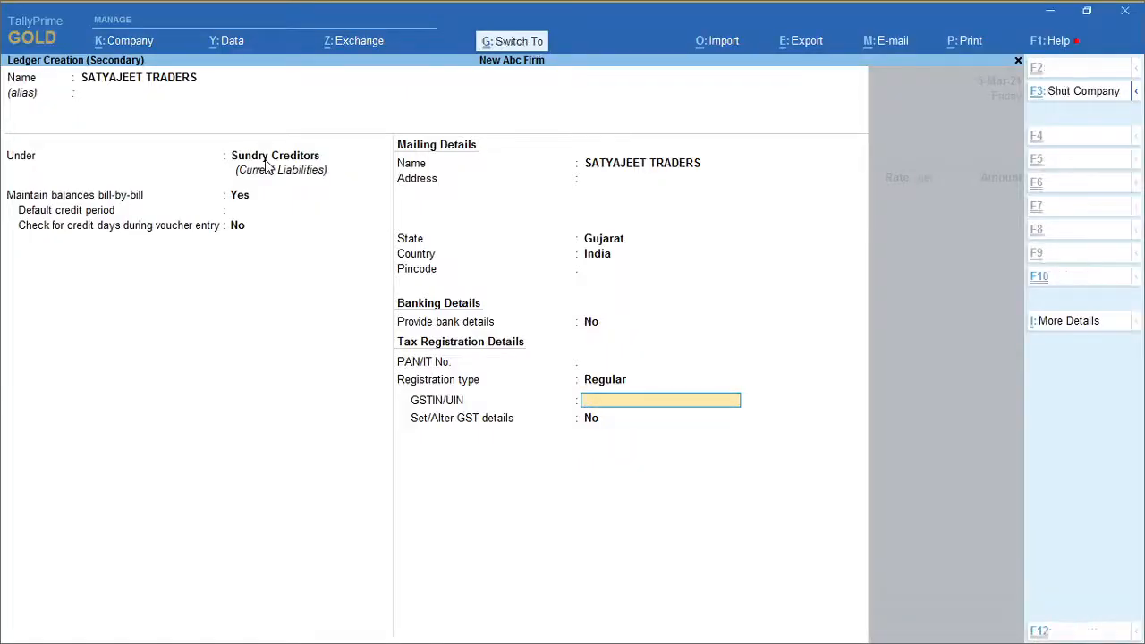
key(ctrl+v)
key(Return)
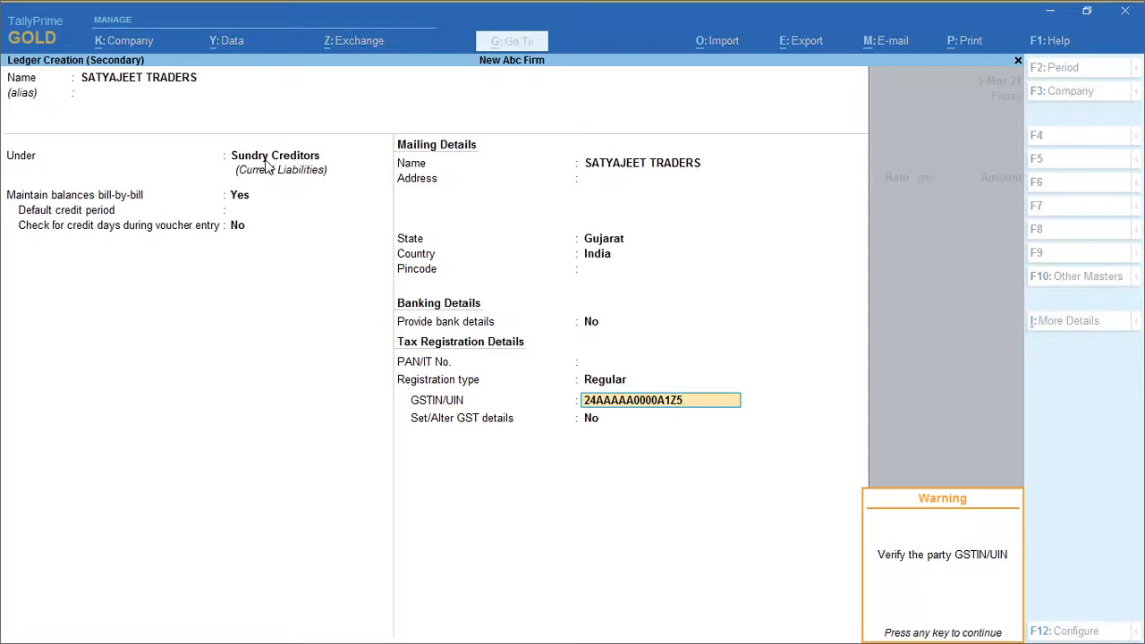
key(Return)
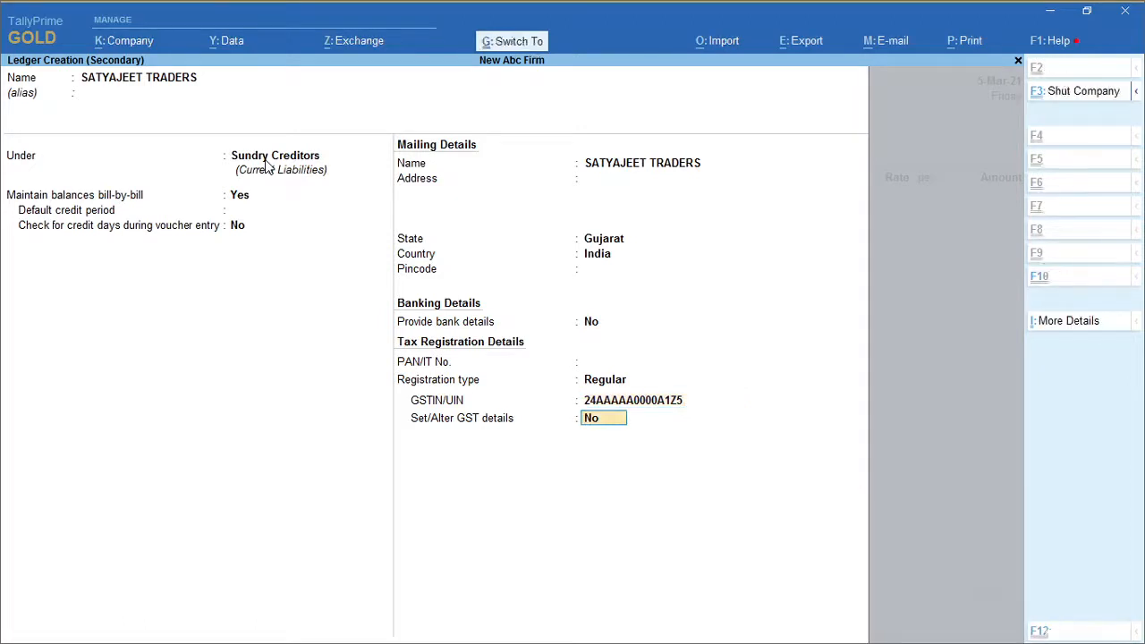
key(ctrl+a)
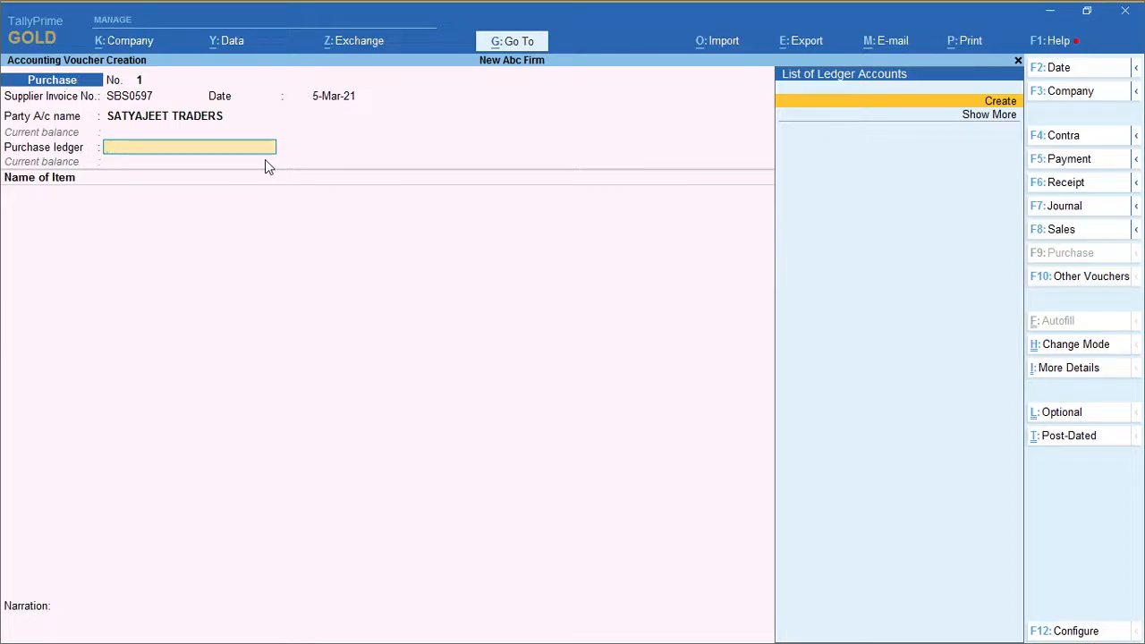
Step: Create the purchase ledger PURCHASE A/C under Purchase Accounts with ledger type Not Applicable, and classify the transaction as Purchase Taxable
key(alt+c)
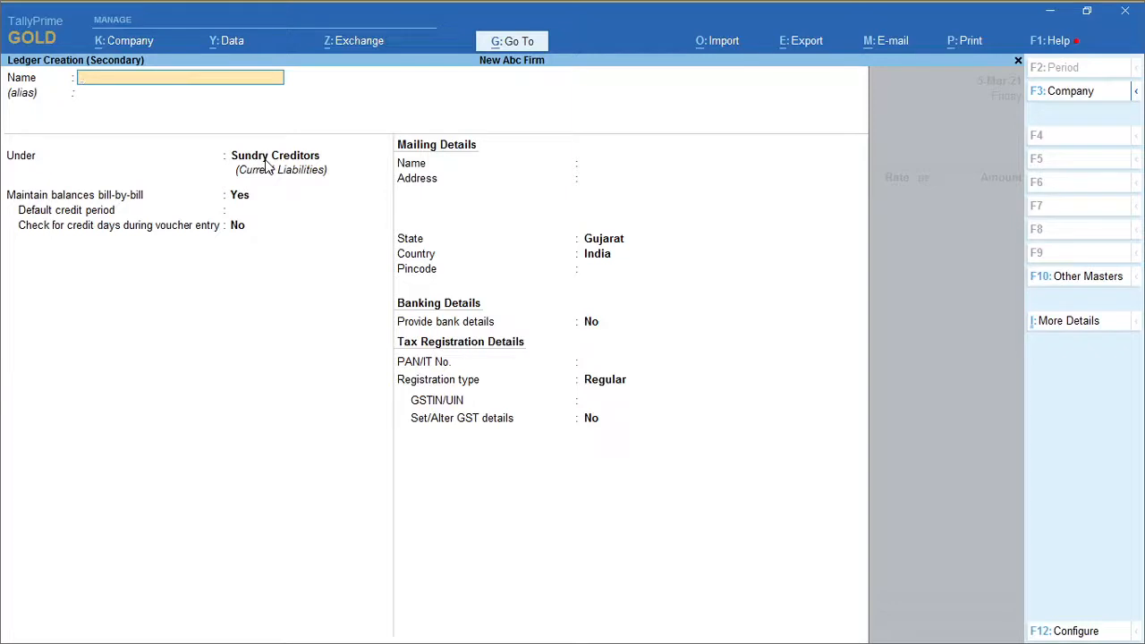
text(PURCHASE A/C)
key(Return)
key(Return)
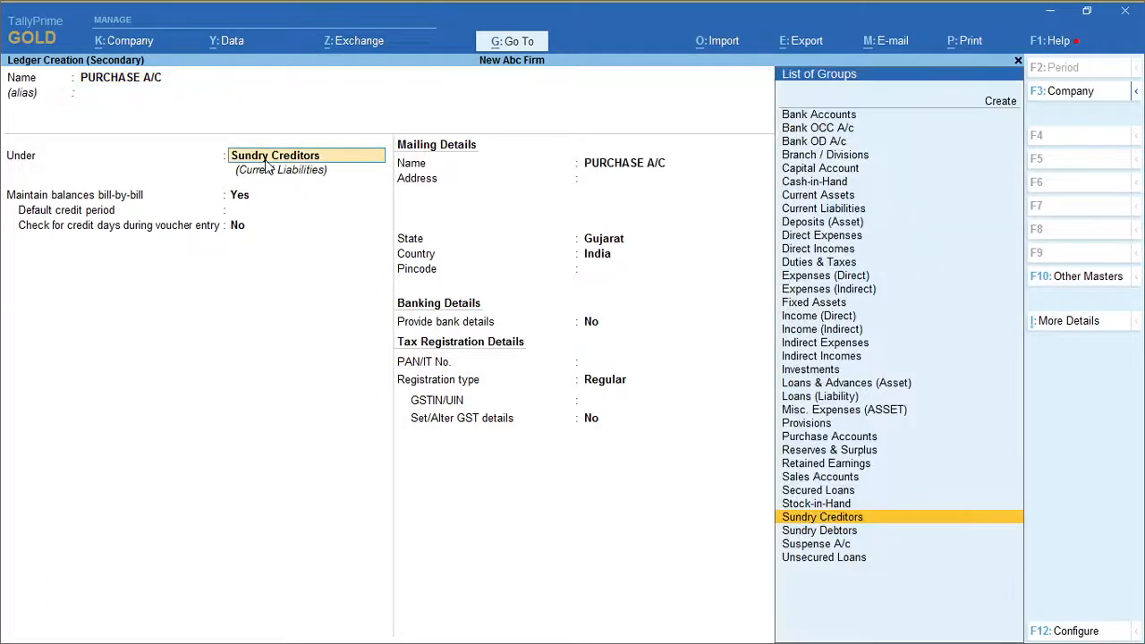
text(PUR)
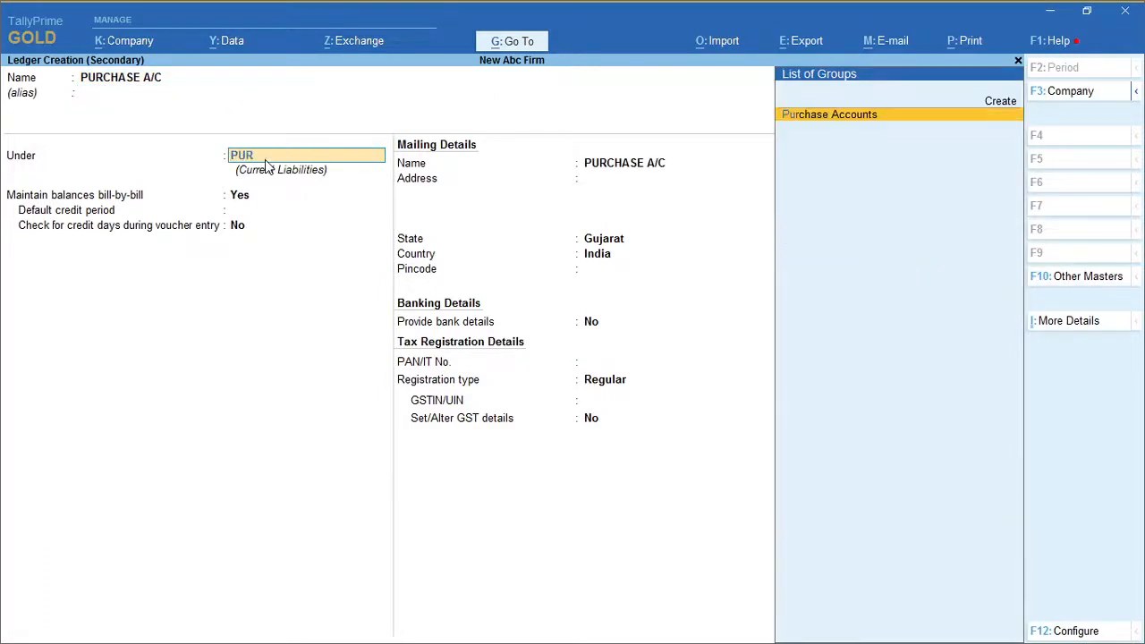
key(Return)
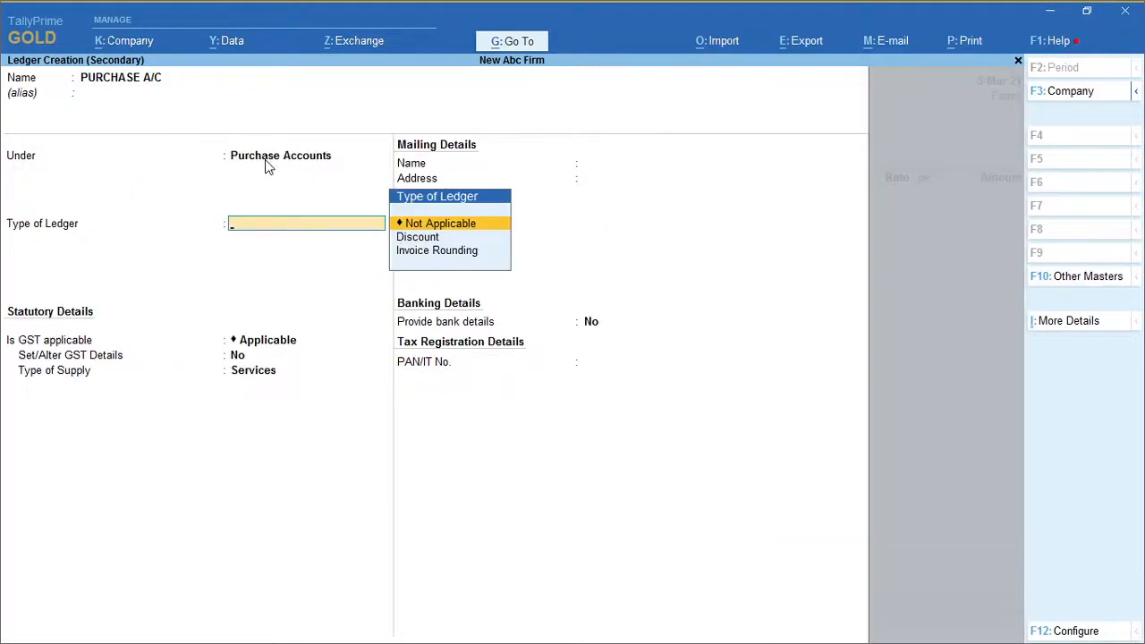
key(Return)
key(ctrl)
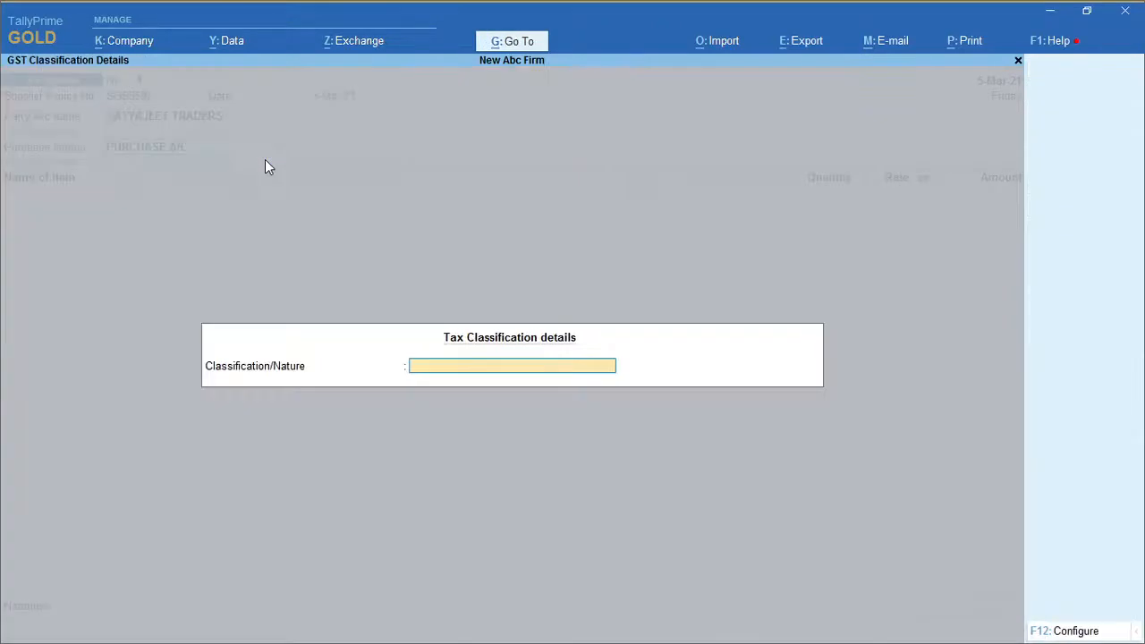
text(PUR)
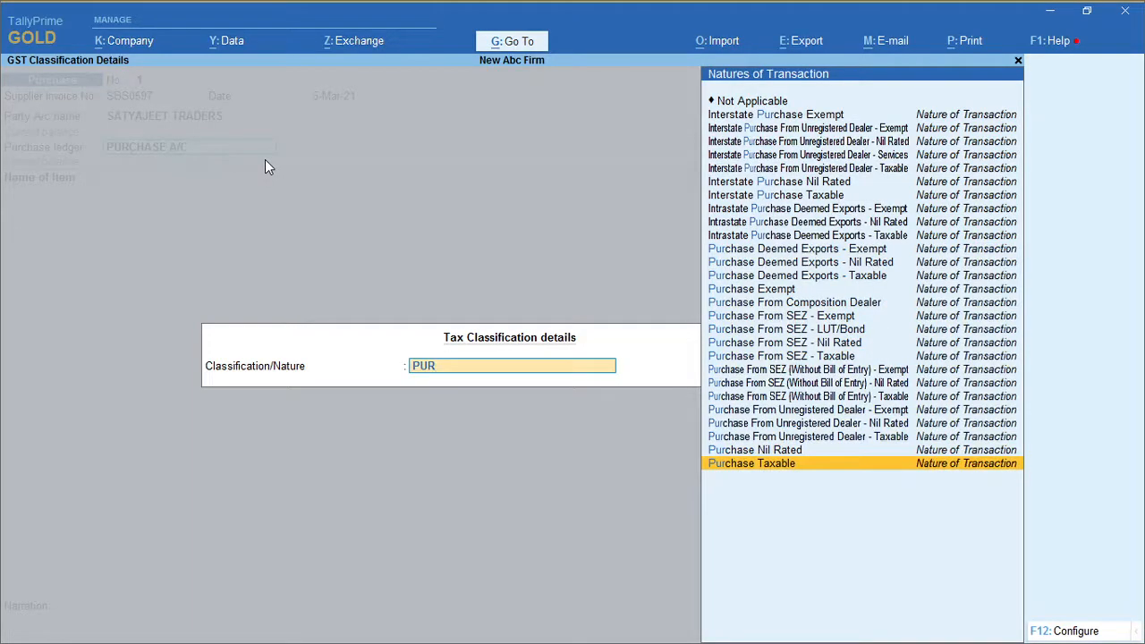
key(Return)
Step: Review the product/stock items listed for the first purchase in the 01. Purchase Excel workbook, comparing them with the voucher's item line
key(alt+Tab)
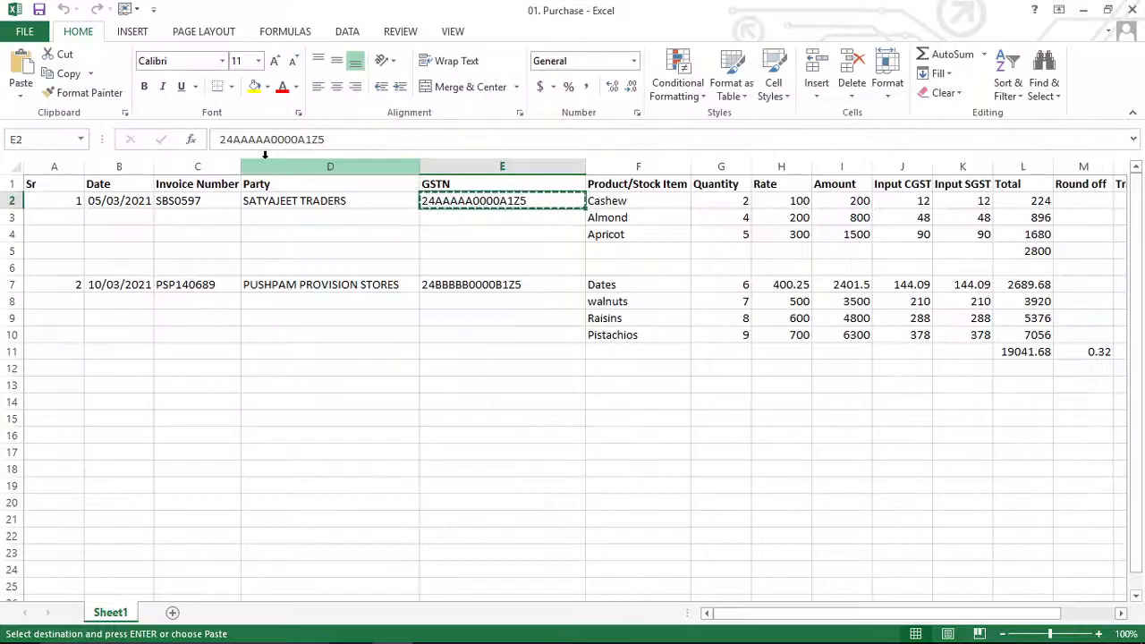
key(Right)
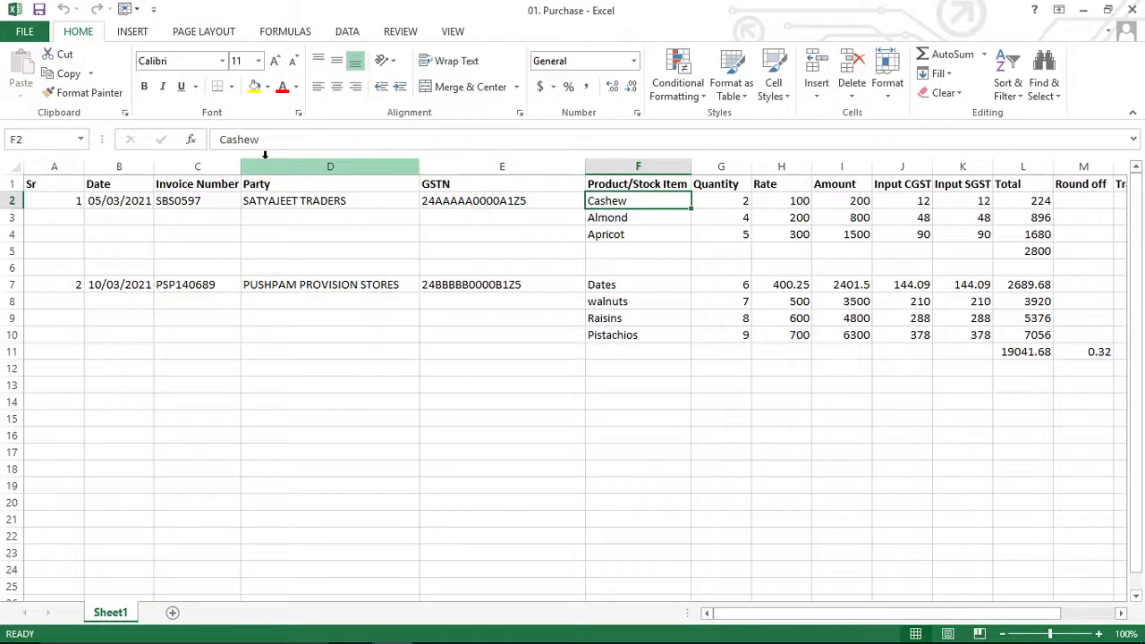
key(shift+Down)
key(shift+Down)
key(Up)
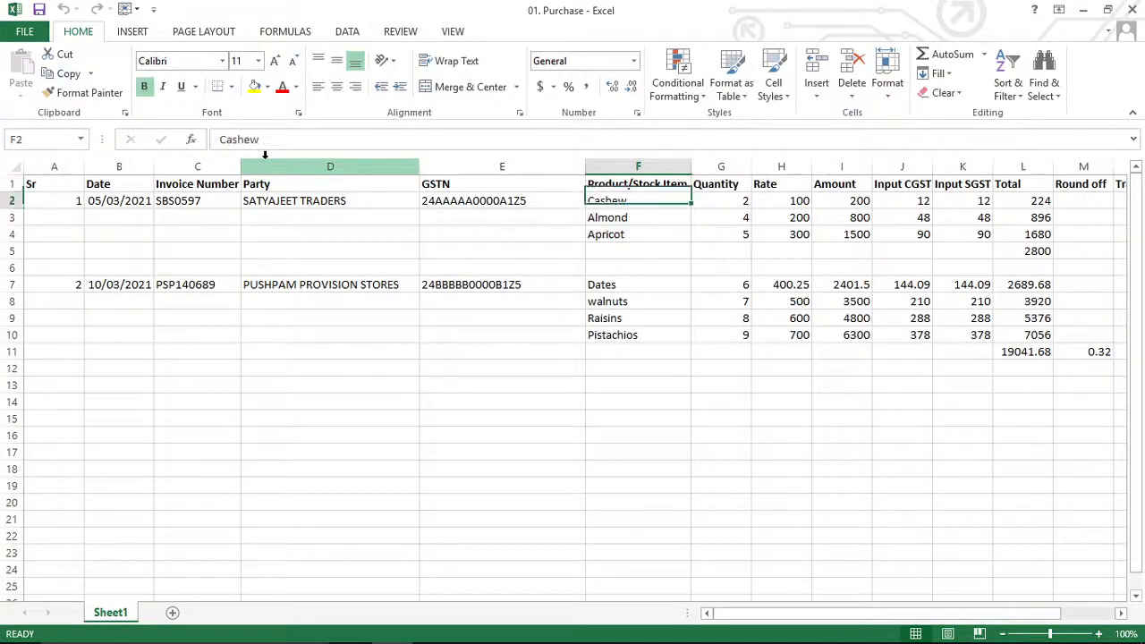
key(Down)
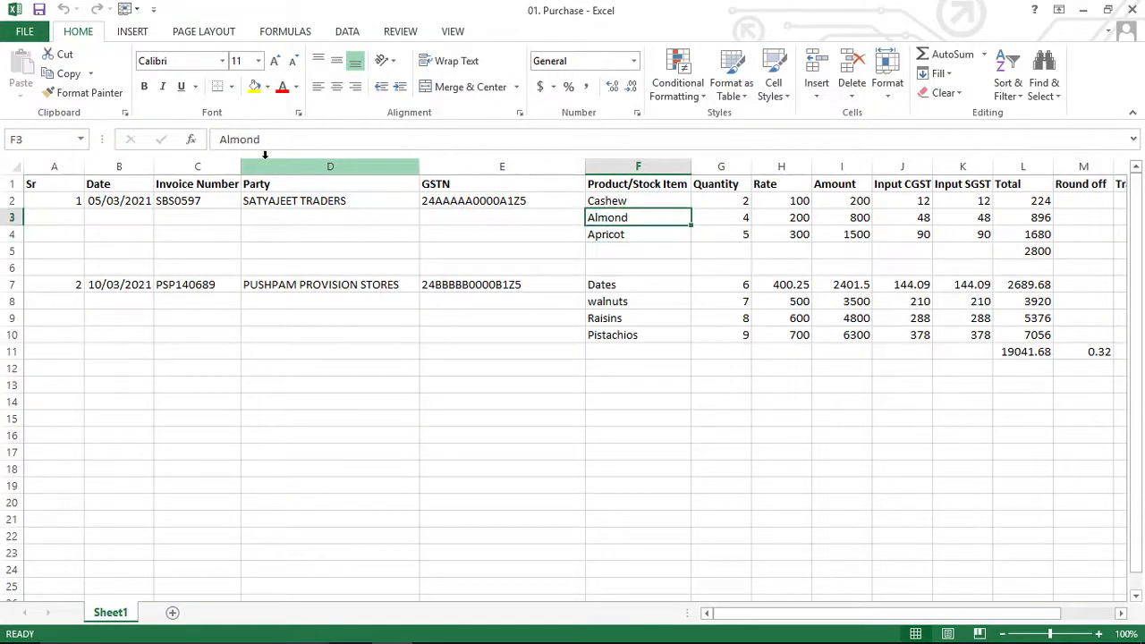
key(Up)
key(alt+Tab)
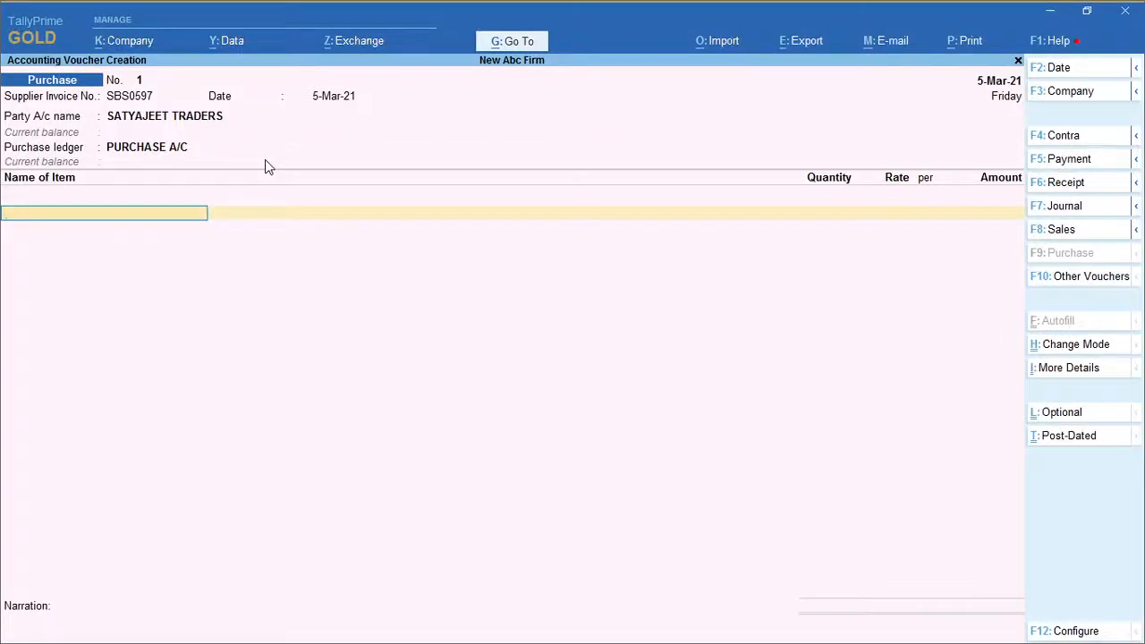
key(alt+Tab)
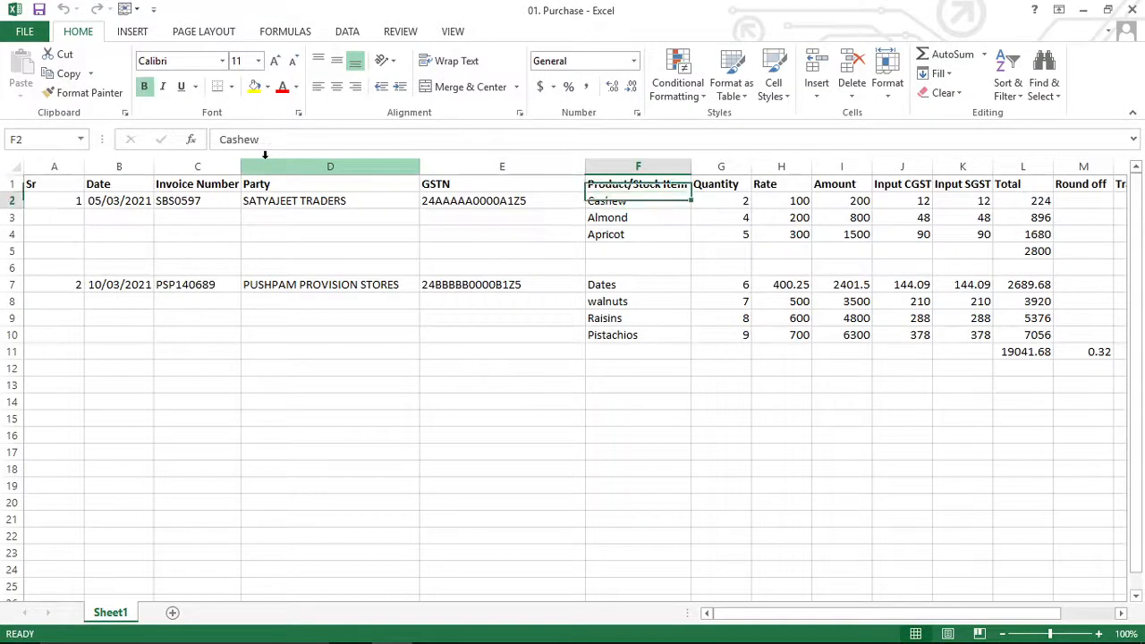
key(alt+Tab)
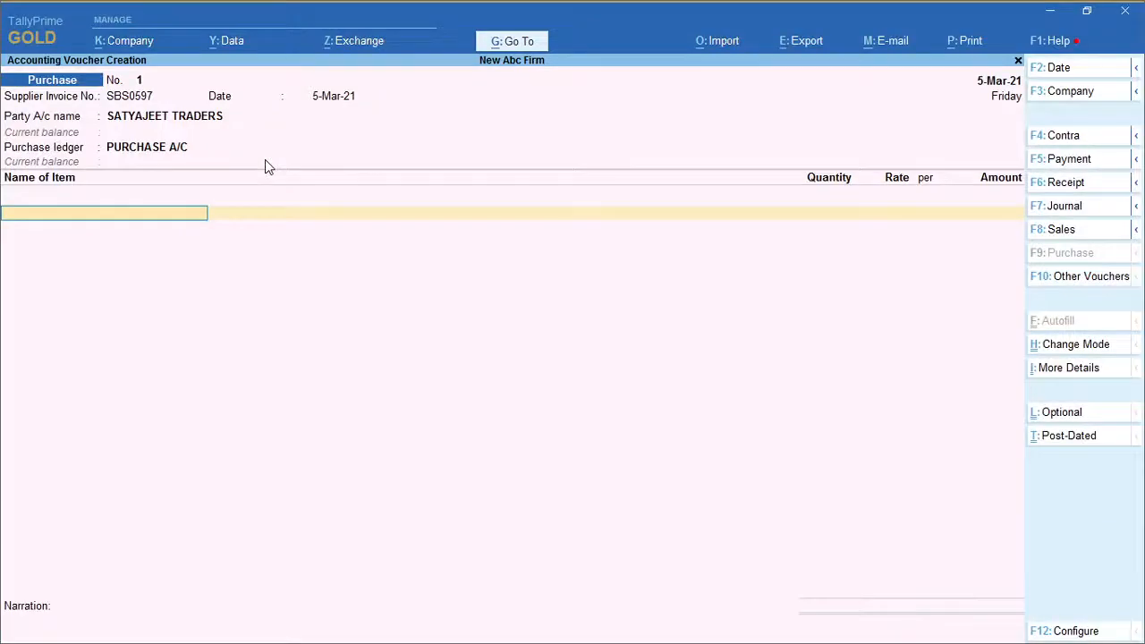
key(alt+Tab)
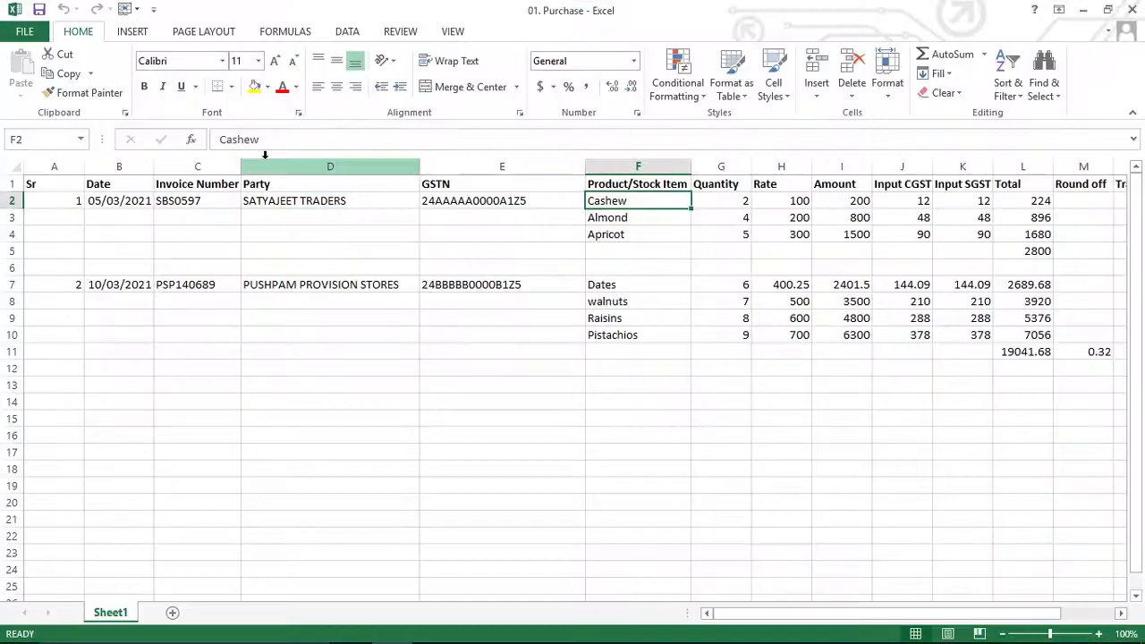
key(alt+Tab)
Step: Start a new stock item from the voucher's item line and copy its name, Cashew, from cell F2 of the Purchase workbook
text(C)
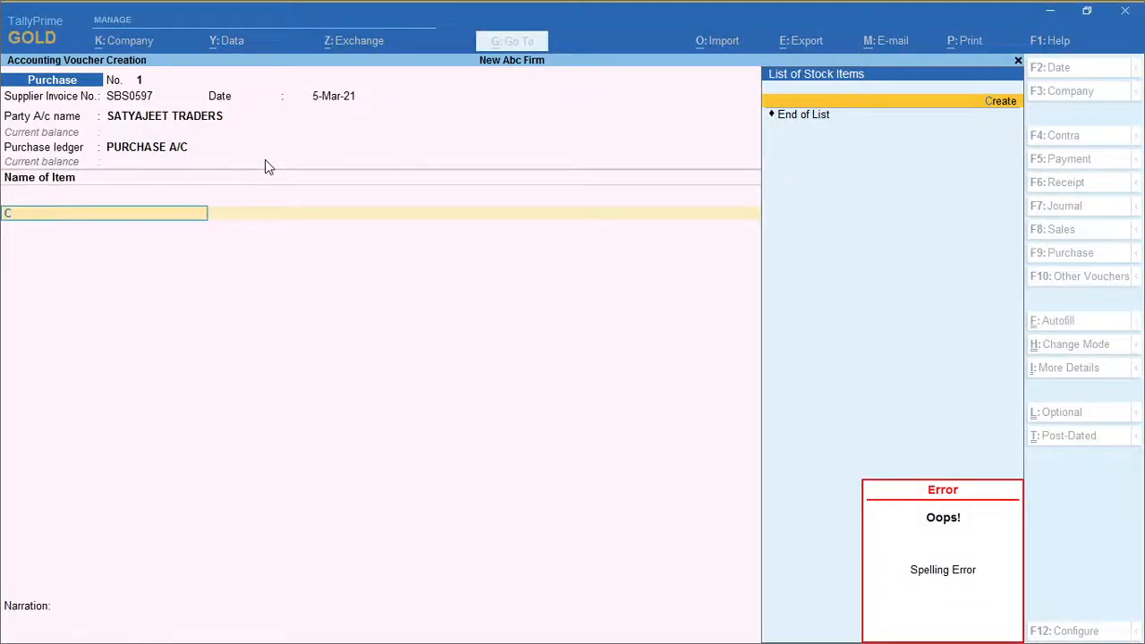
key(BackSpace)
key(alt)
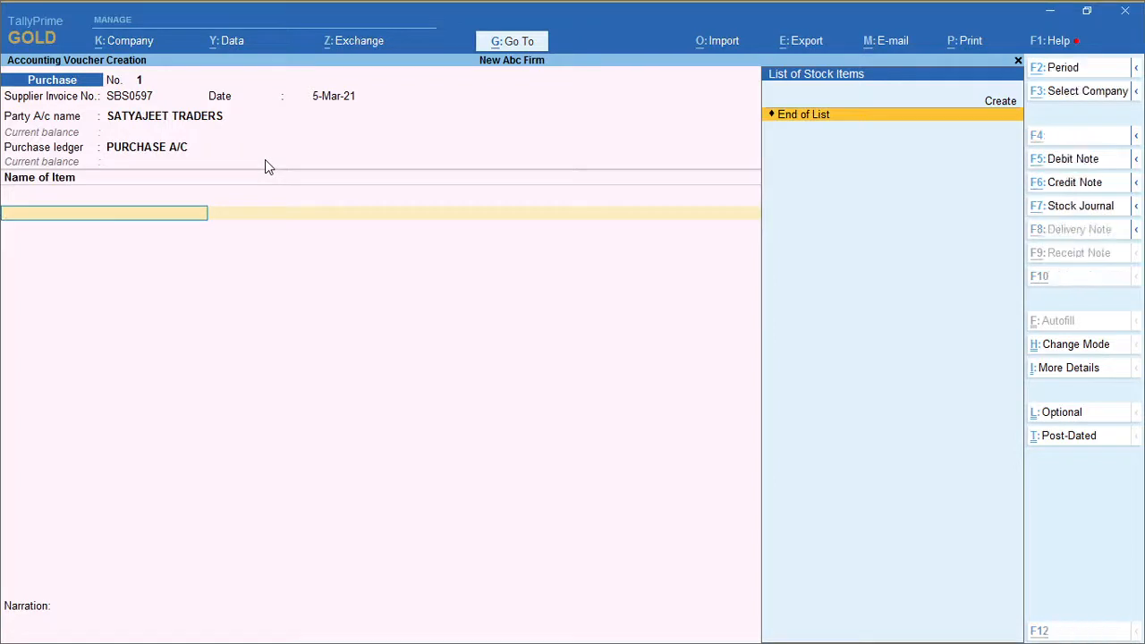
key(alt+c)
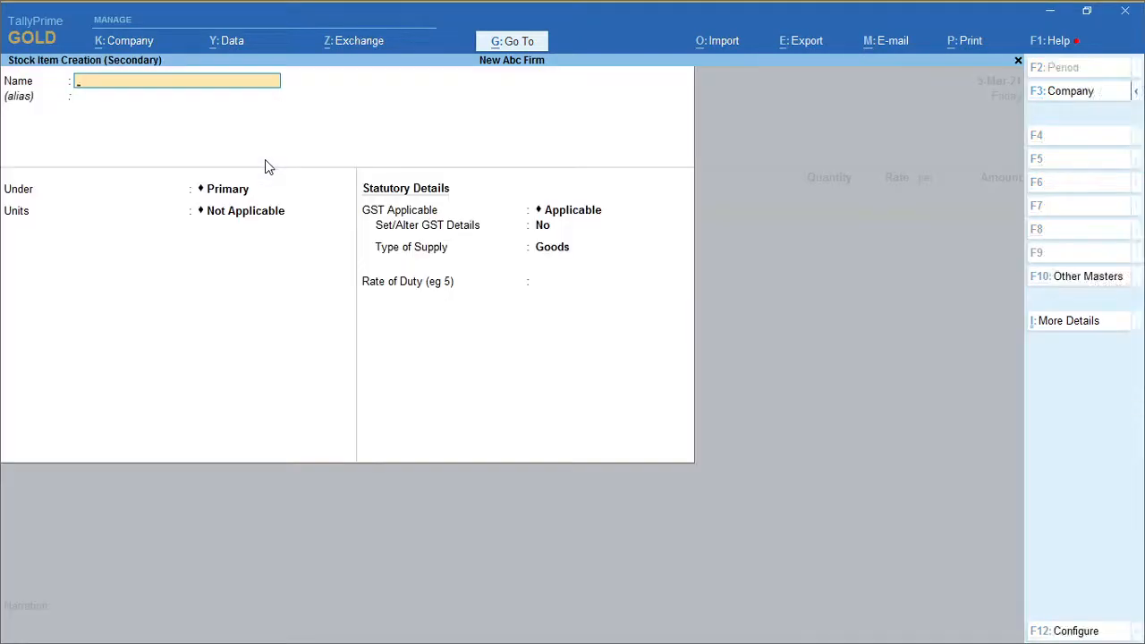
key(alt+Tab)
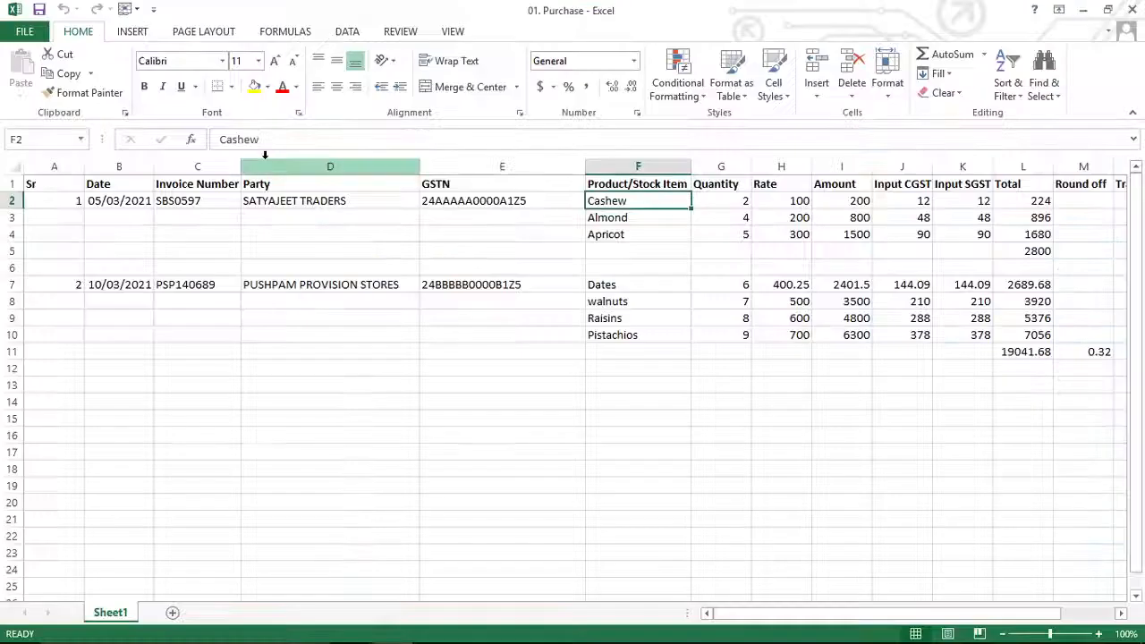
key(ctrl+c)
key(alt+Tab)
key(ctrl+alt+v)
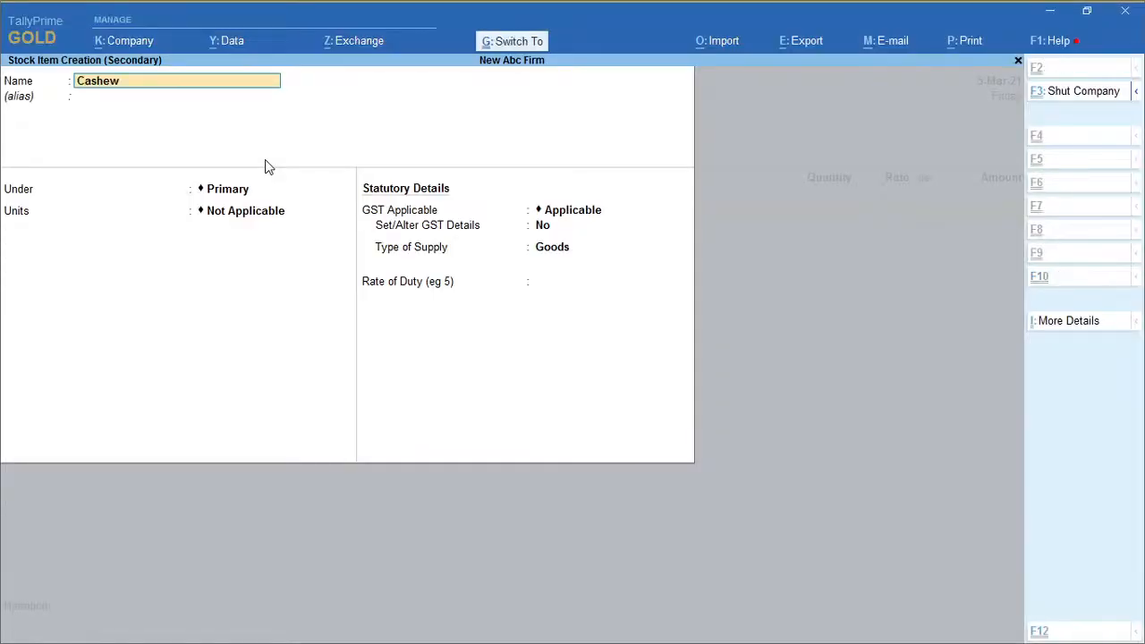
Step: Leave Cashew's alias blank and keep the item under the Primary group, and clear the copied-cell selection in the Excel workbook
key(Return)
key(Return)
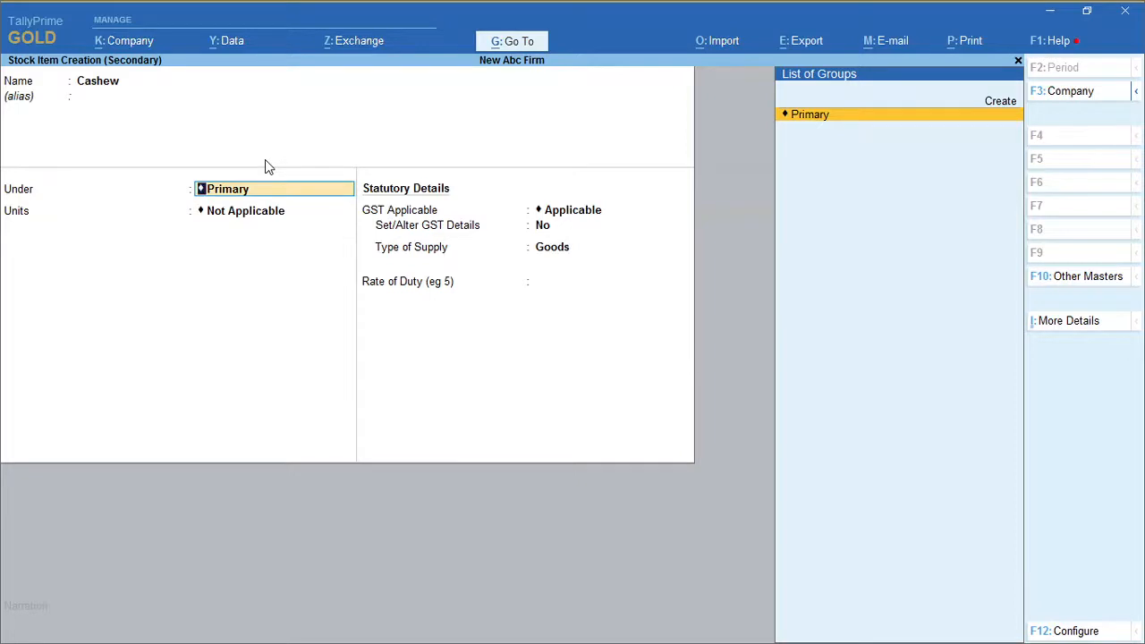
key(Return)
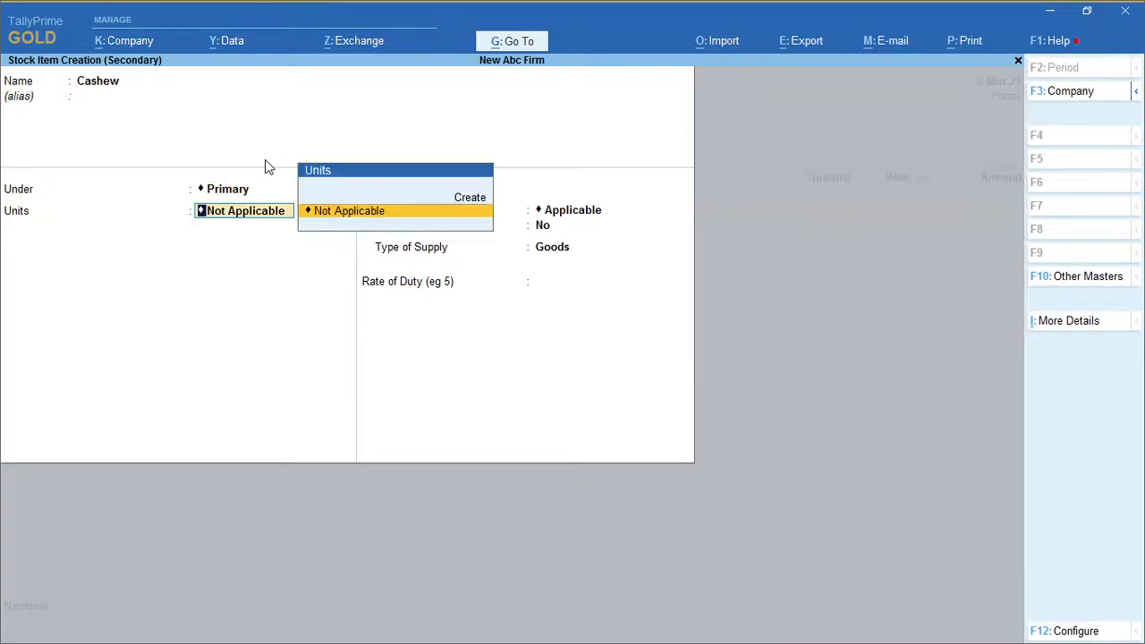
key(alt+Tab)
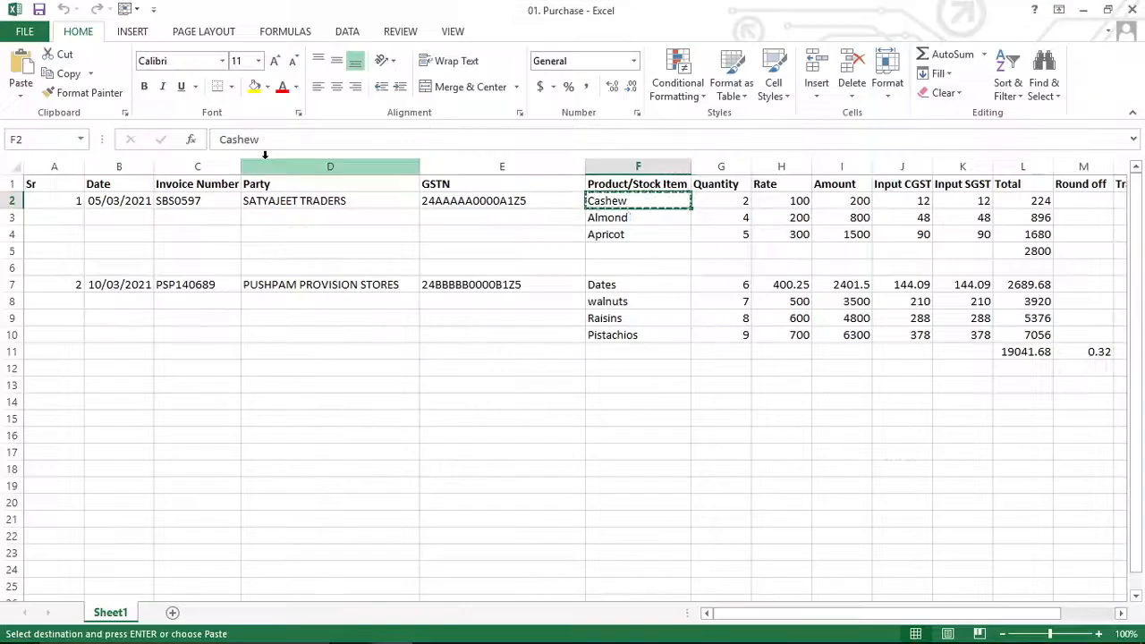
key(Escape)
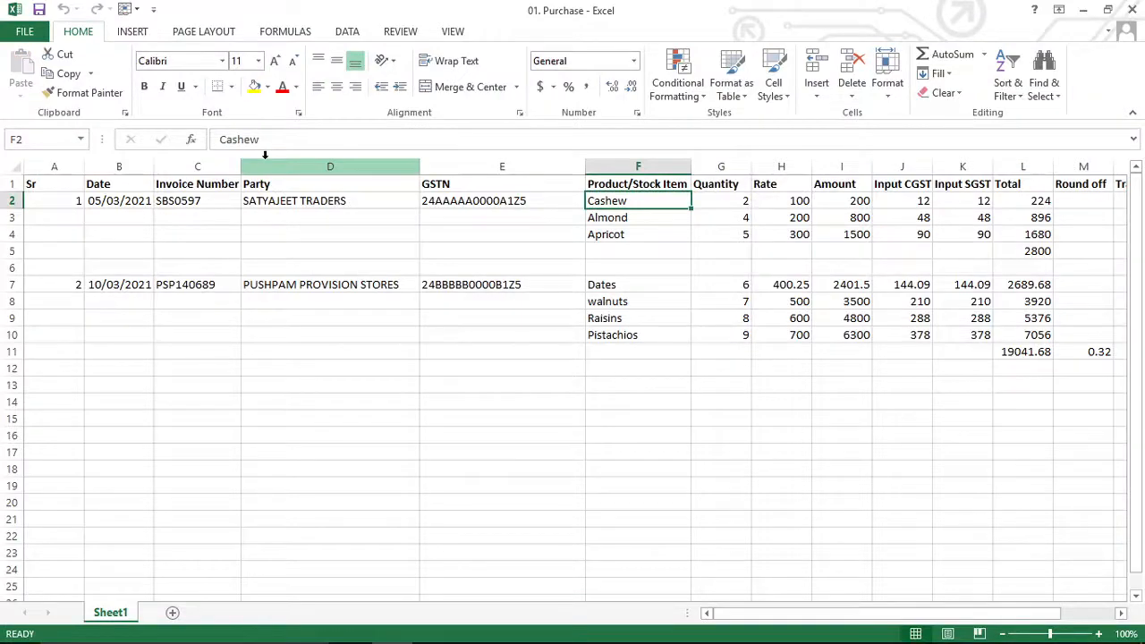
key(alt+Tab)
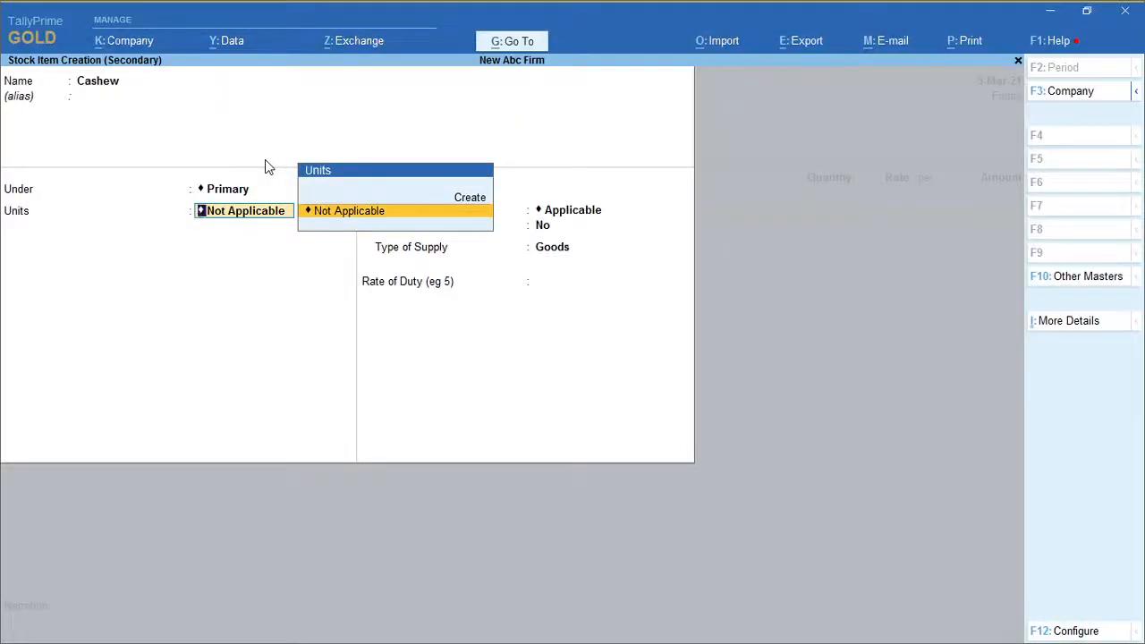
Step: Create a simple unit of measure for Cashew with symbol Kg and formal name Kilogram
key(Up)
key(Return)
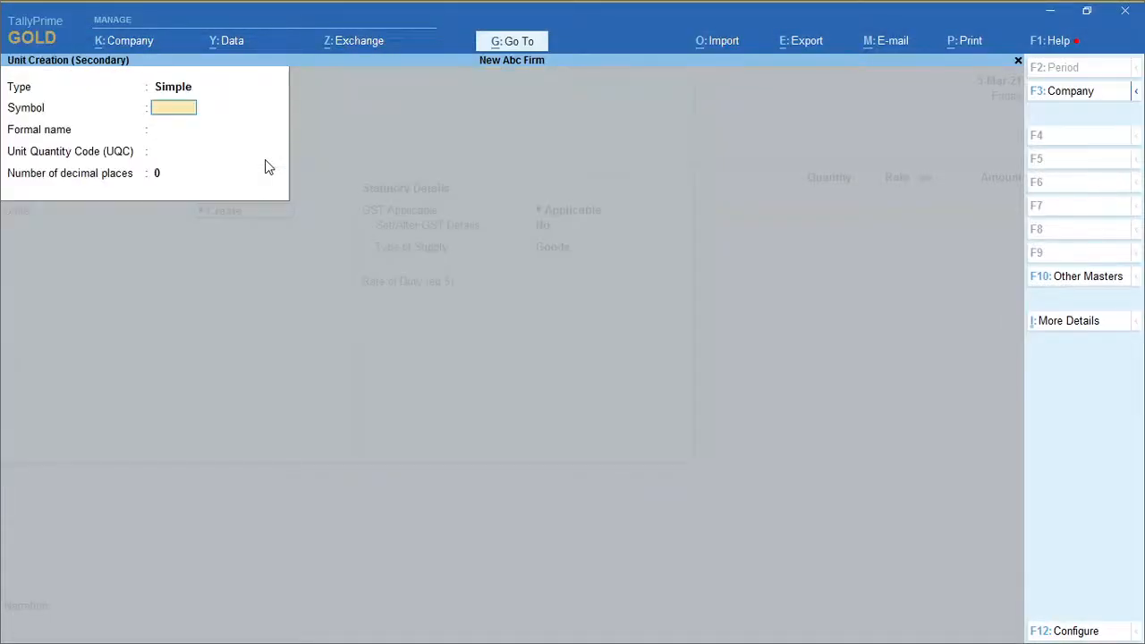
text(k)
key(BackSpace)
text(KG)
key(BackSpace)
text(g)
key(Return)
text(Kilogram)
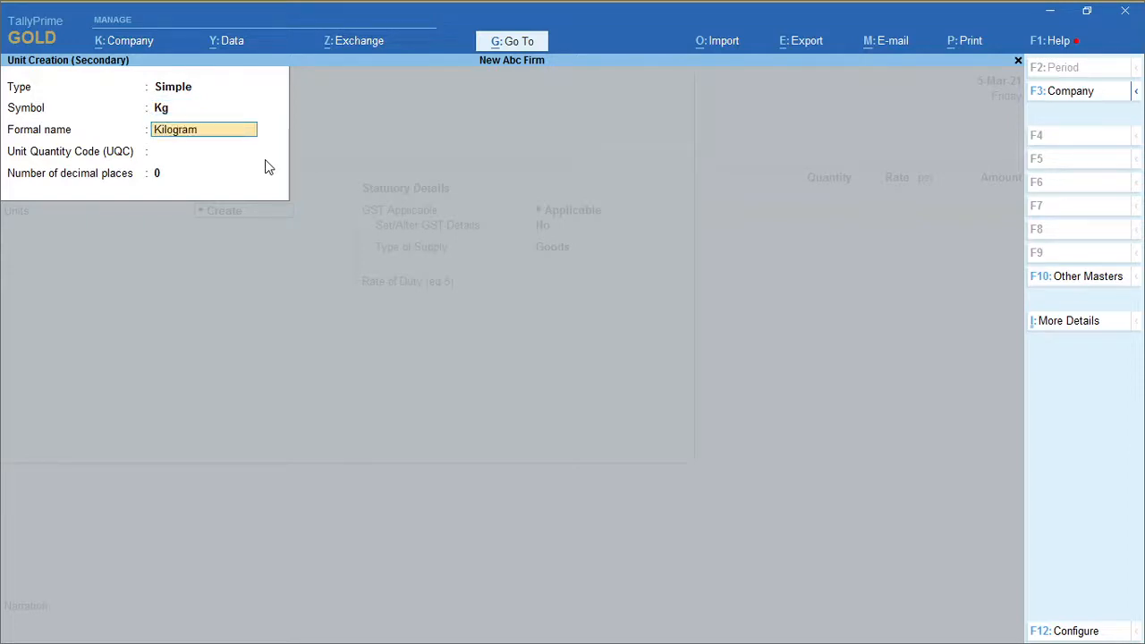
Step: Assign the unit quantity code KGS-KILOGRAMS to the Kg unit, keep 0 decimal places, and save the unit
key(Return)
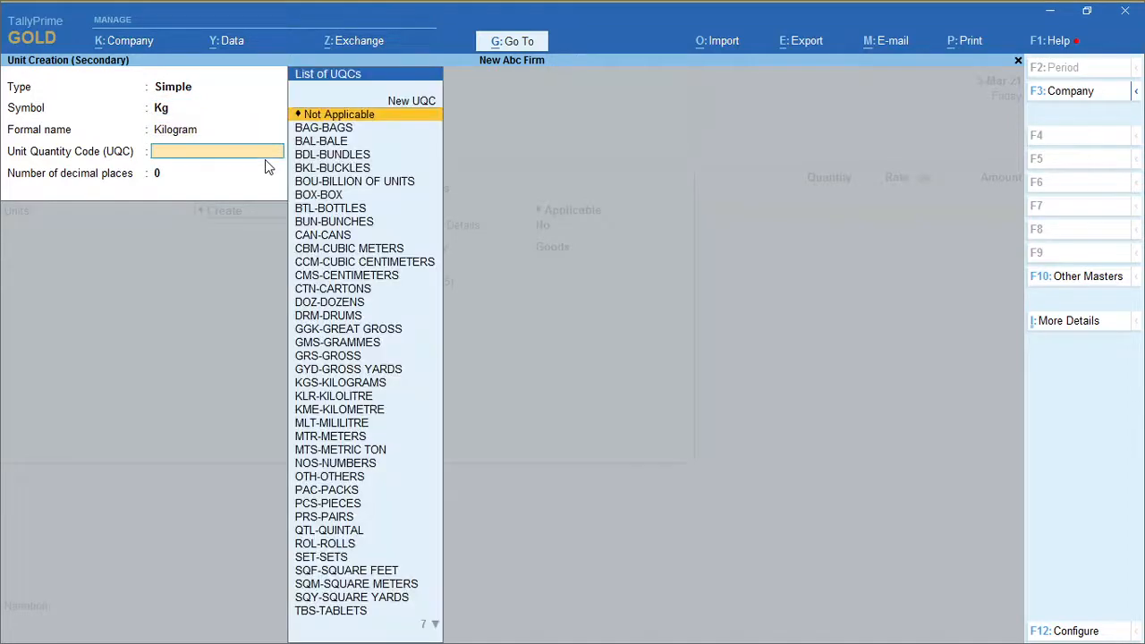
key(Down)
key(Down)
key(Down)
key(Down)
key(Down)
key(Down)
key(Down)
key(Down)
key(Down)
key(Down)
key(Down)
key(Down)
key(Down)
key(Down)
key(Down)
key(Down)
key(Down)
key(Down)
key(Down)
key(Down)
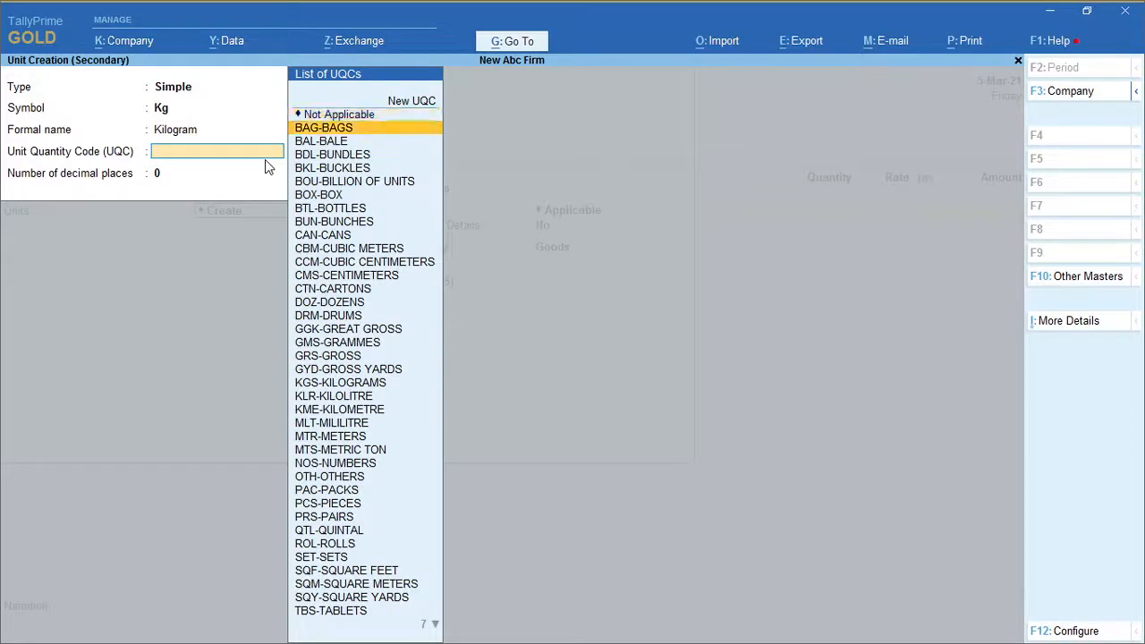
key(Up)
key(Up)
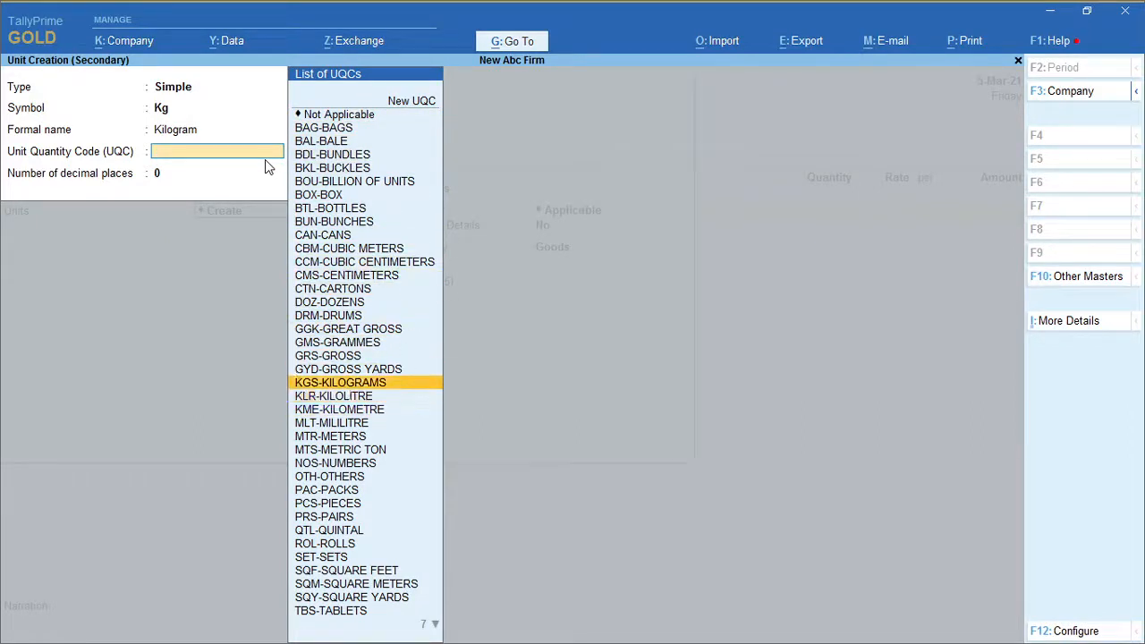
key(Return)
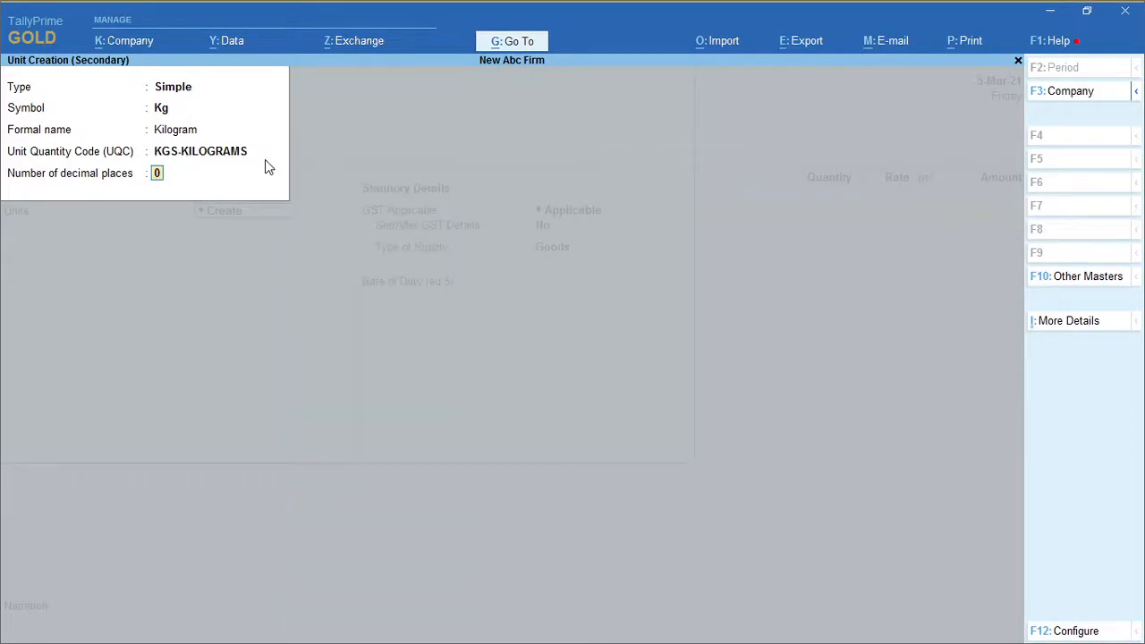
key(ctrl+a)
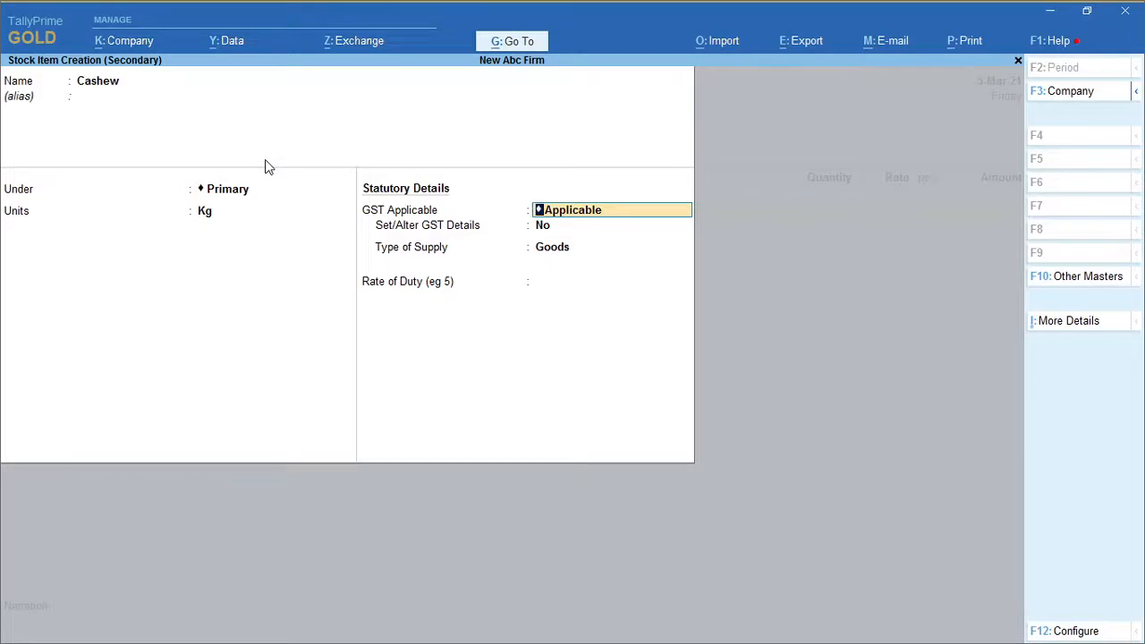
Step: Keep GST applicable for Cashew, turn on its GST details, and set calculation type On Value and taxability Taxable
key(Return)
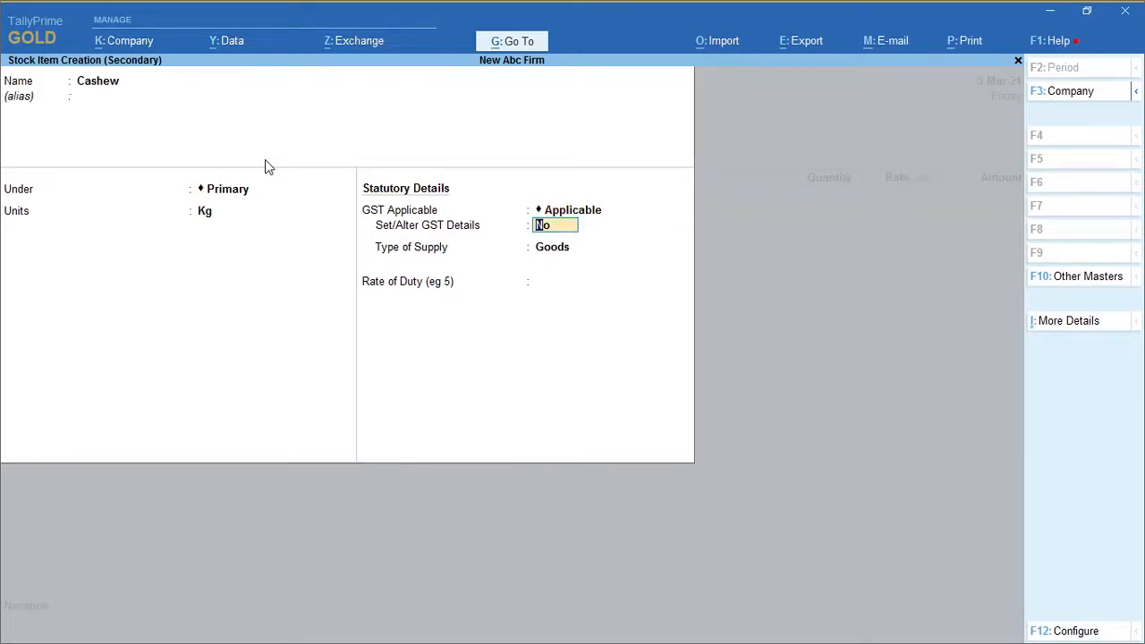
text(y)
key(Return)
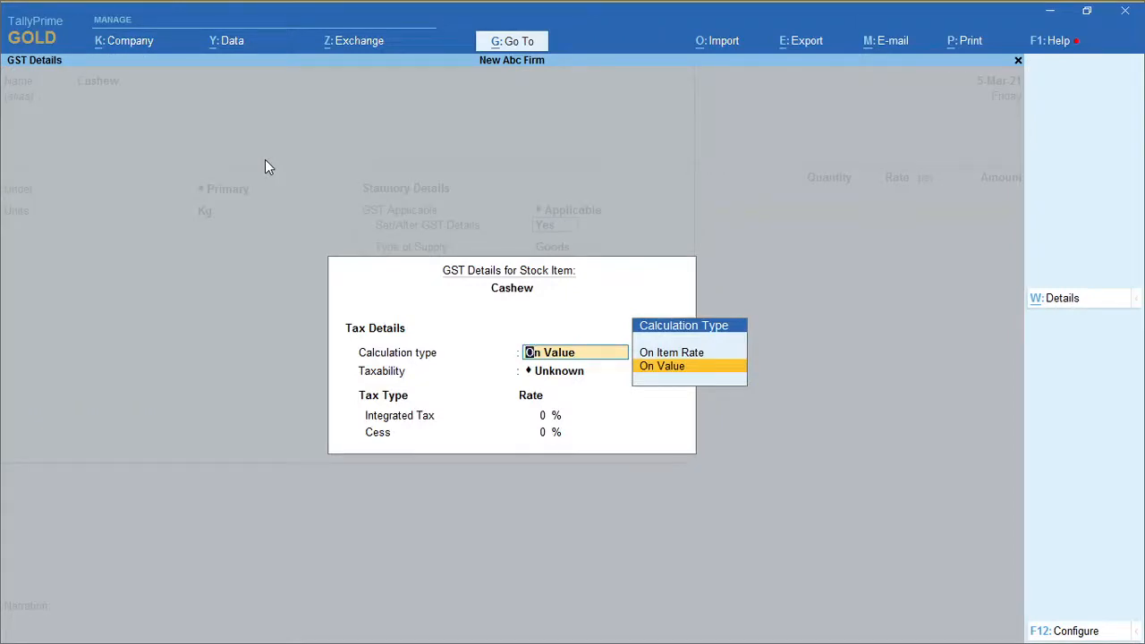
key(Return)
key(Down)
key(Down)
key(Down)
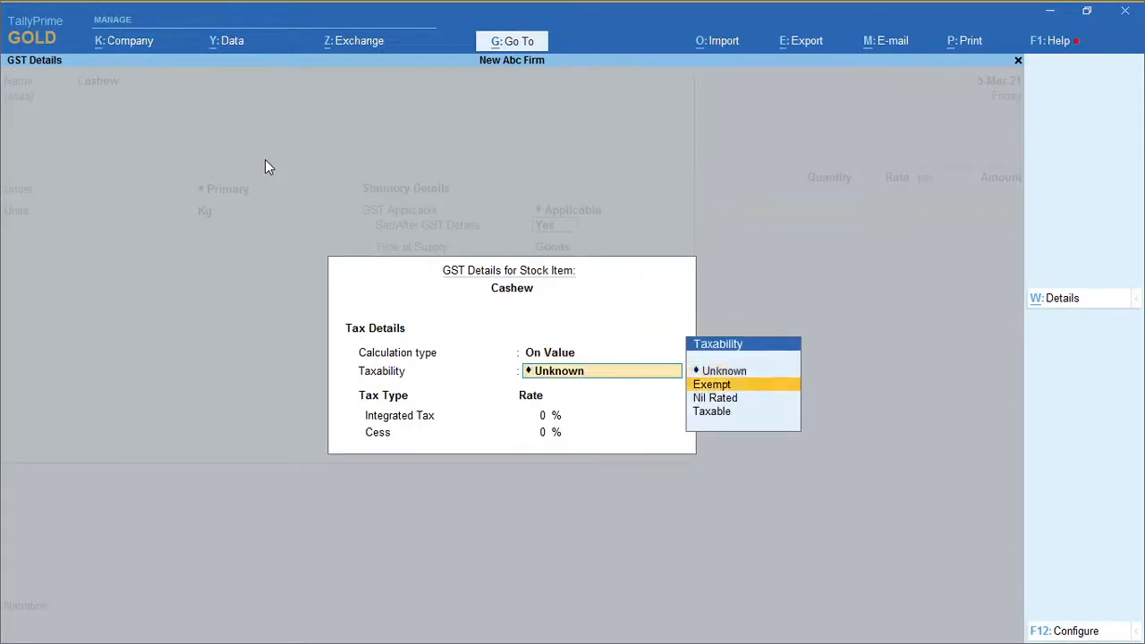
key(Return)
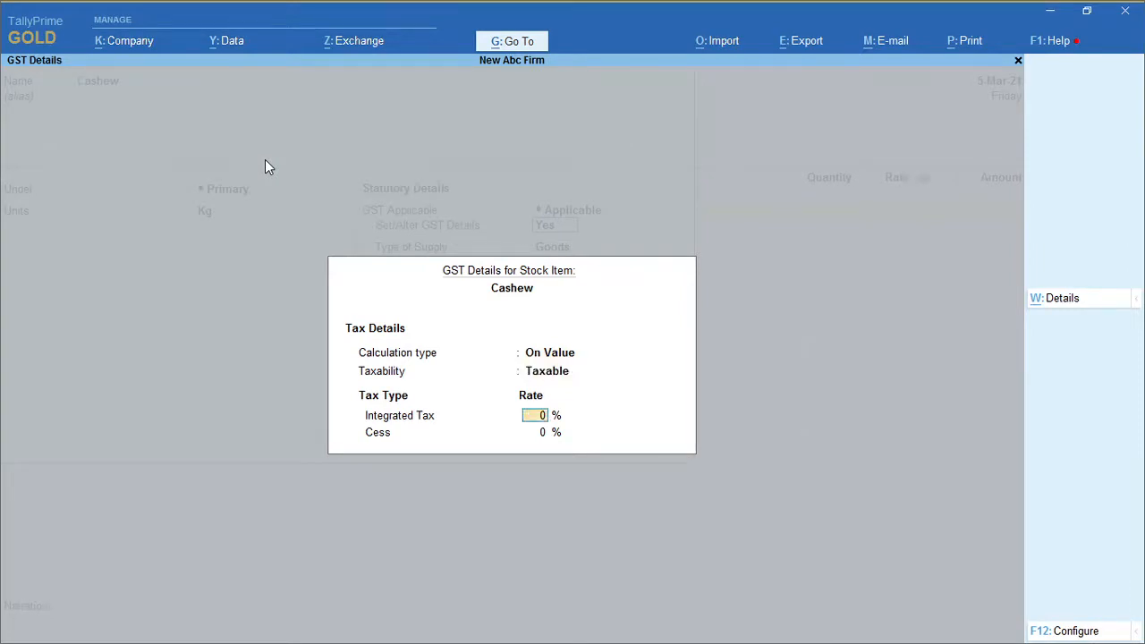
Step: Examine the Input CGST and Input SGST formulas in the Cashew row of the Purchase workbook to determine the tax rate
key(alt+Tab)
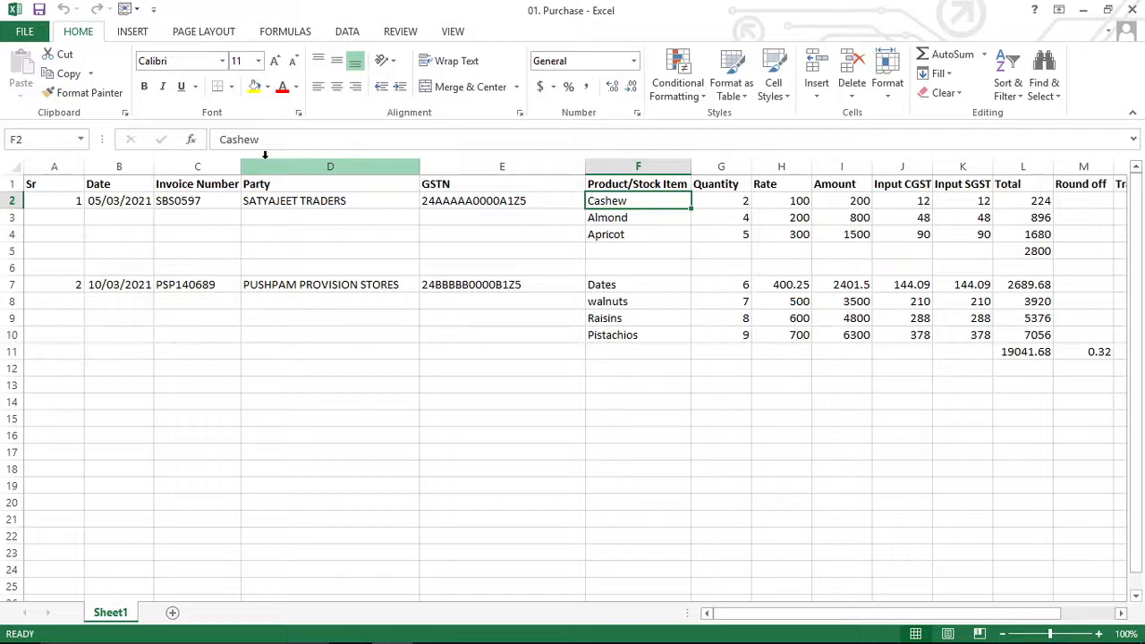
key(Left)
key(Left)
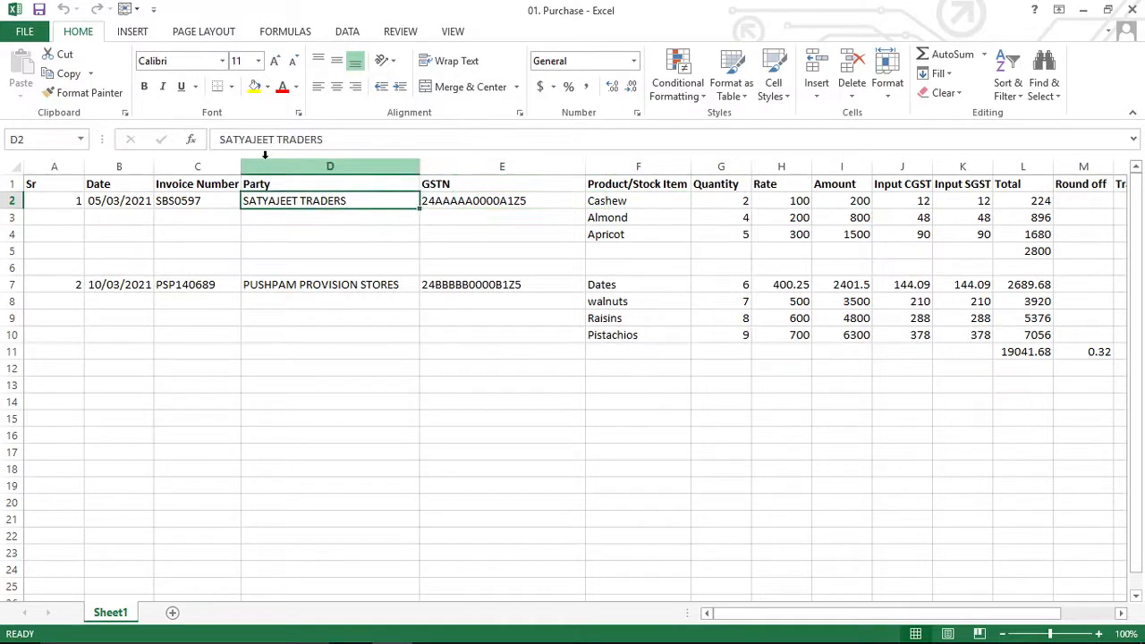
key(Right)
key(Right)
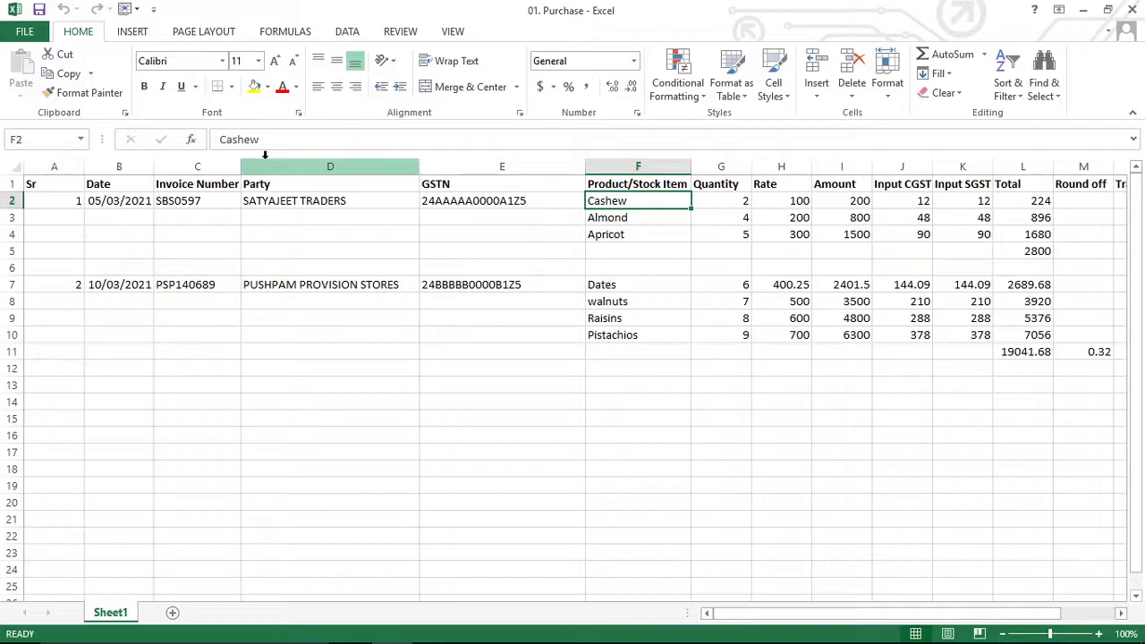
key(alt+Tab)
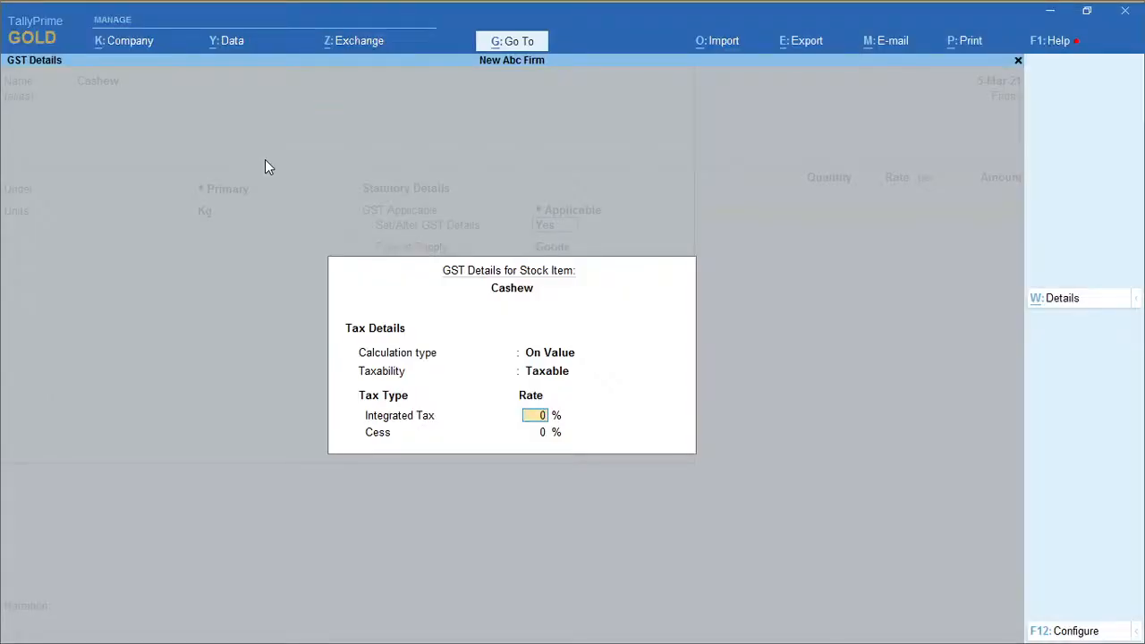
key(alt+Tab)
key(Right)
key(Right)
key(Right)
key(Right)
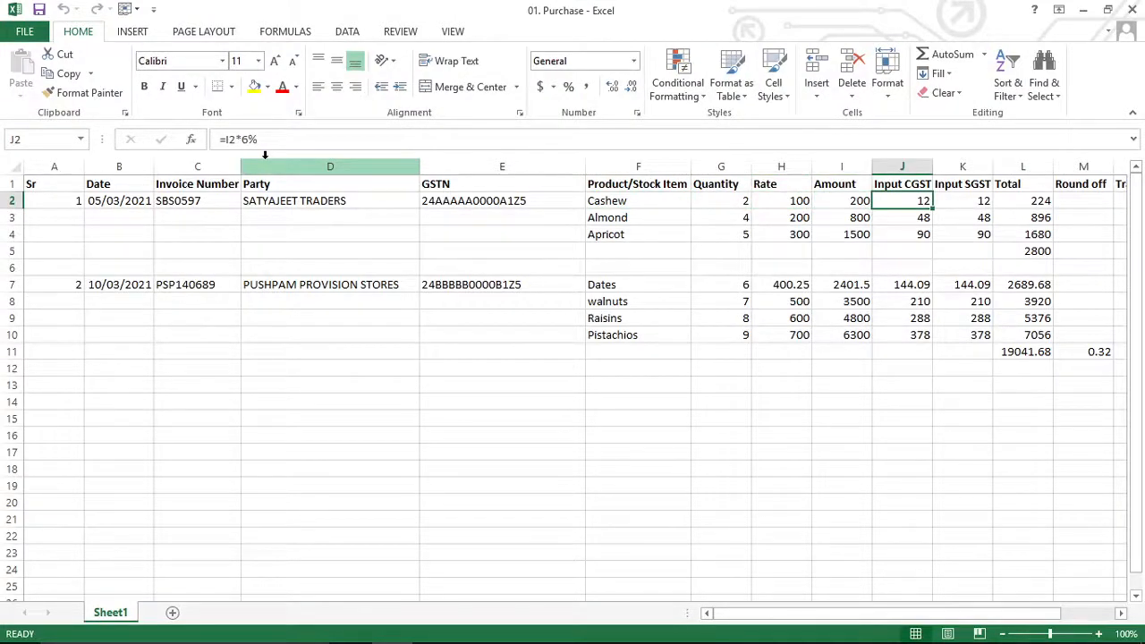
key(Right)
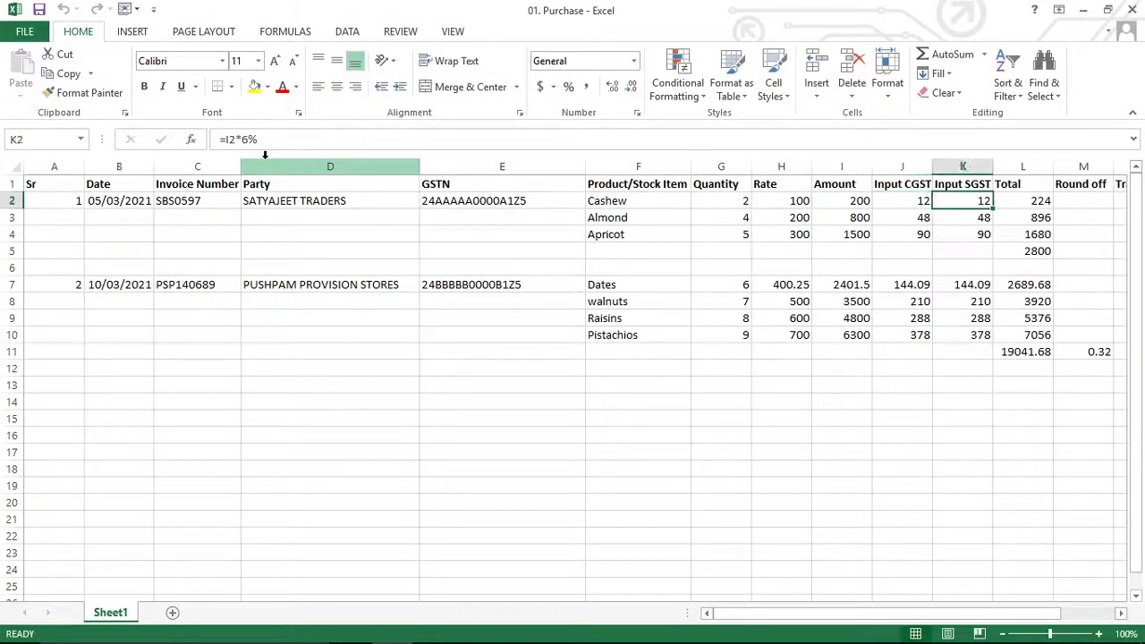
Step: Review how the Amount, Input CGST and Input SGST cells relate in the Cashew row, finishing on its stock item name
key(Left)
key(Right)
key(Left)
key(Left)
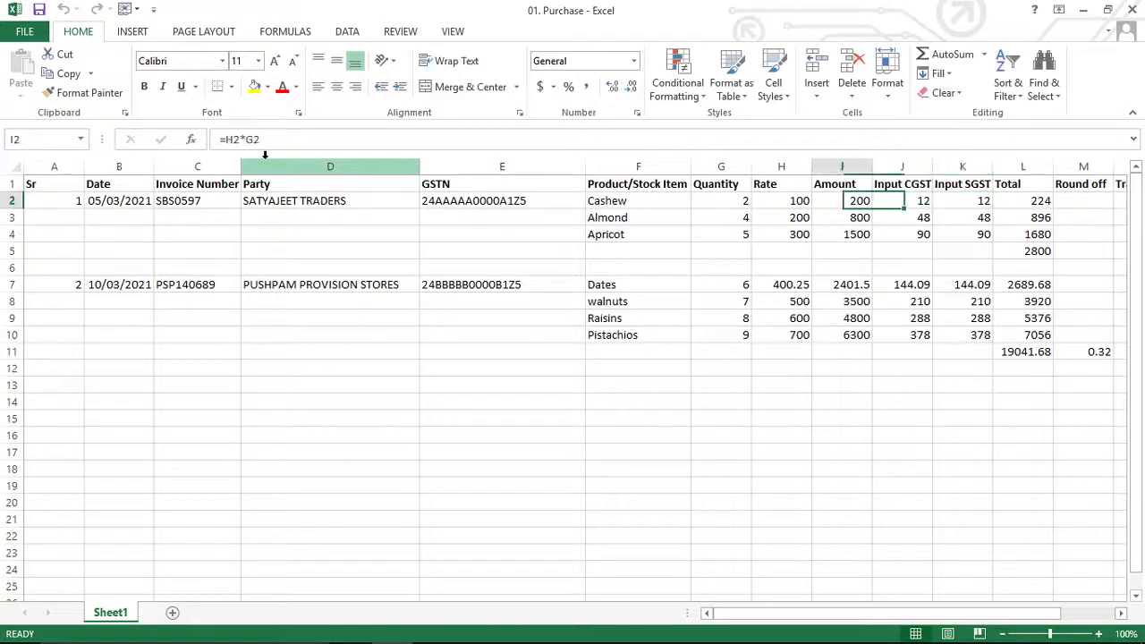
key(Right)
key(Left)
key(Left)
key(Left)
key(Left)
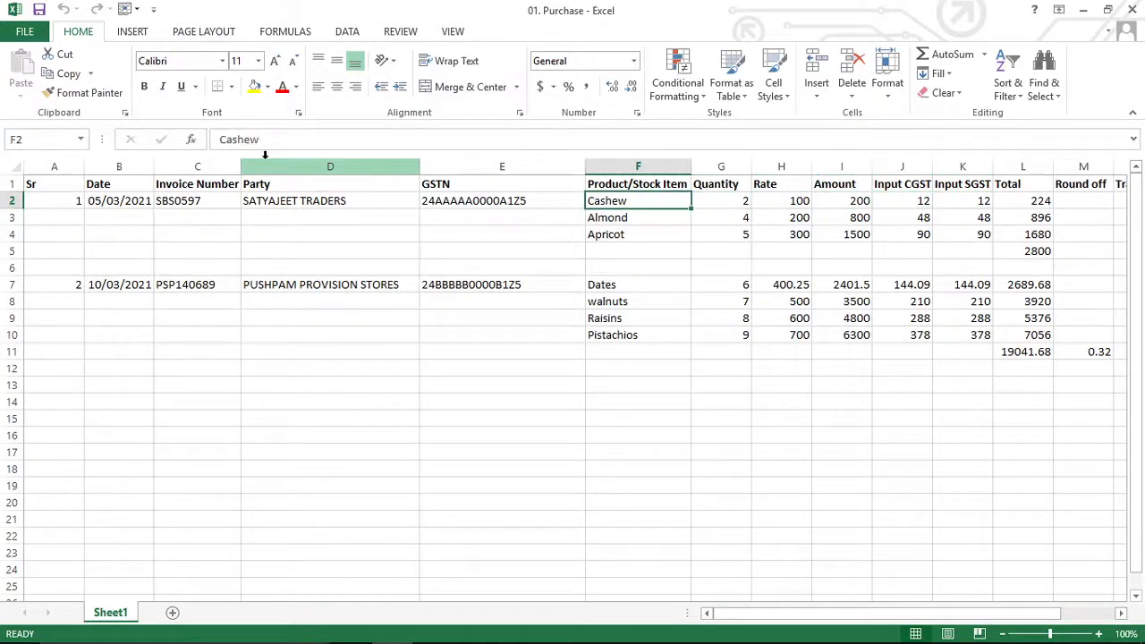
Step: In TallyPrime, set Cashew's integrated tax rate to 12%, keep the supply type as Goods, and save the stock item
key(alt+Tab)
text(12)
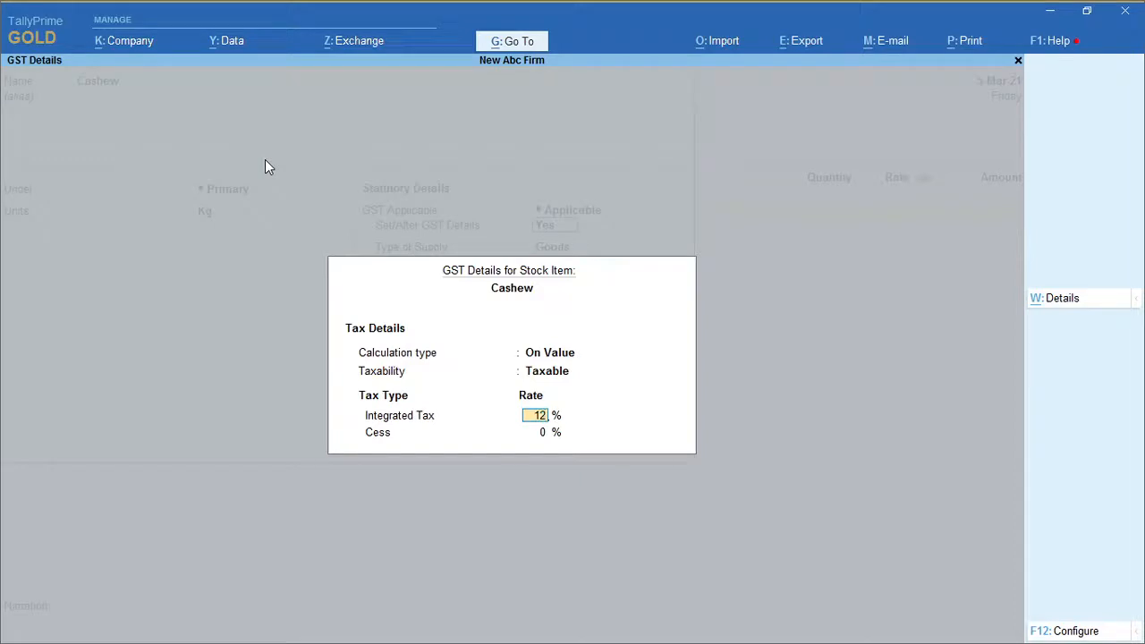
key(Return)
key(Return)
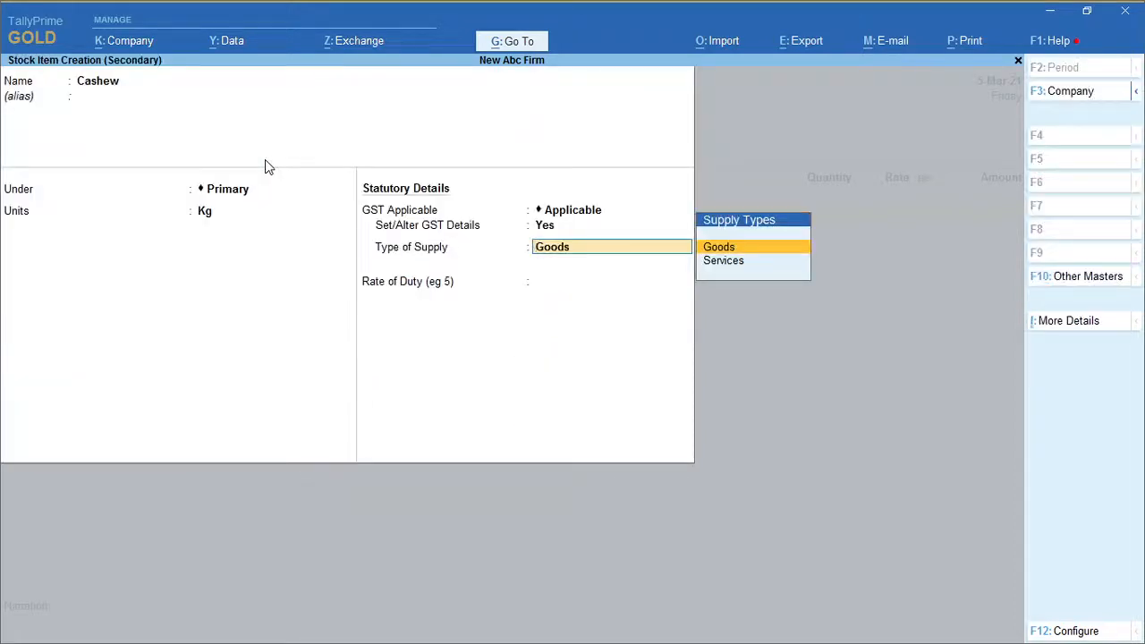
key(Return)
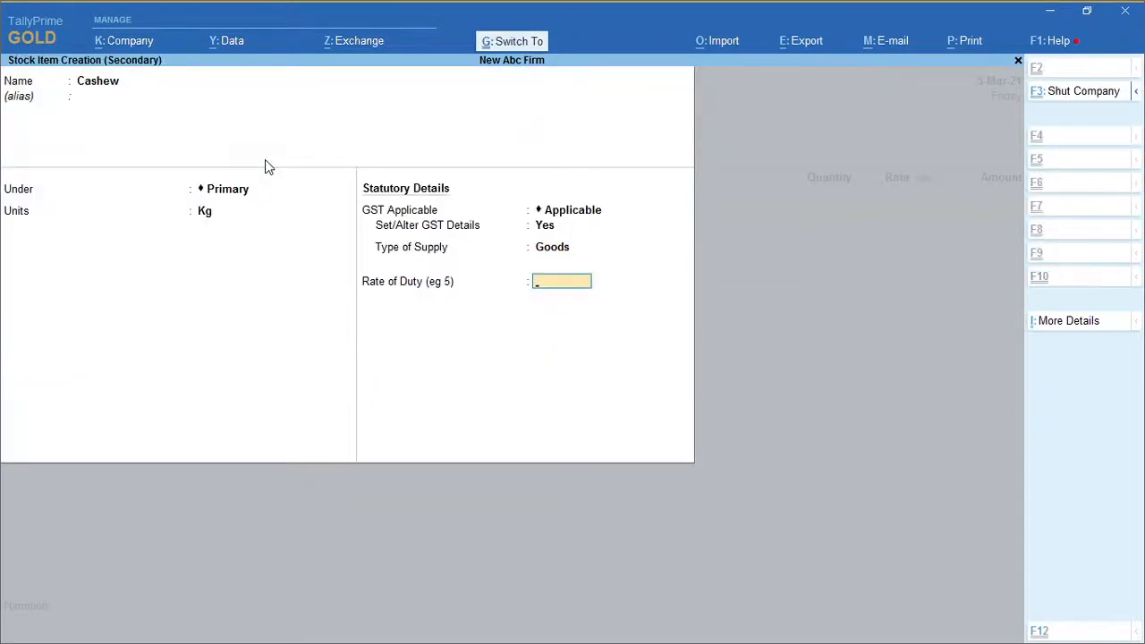
key(ctrl+a)
Step: Enter the Cashew line of the purchase voucher from the Excel row: quantity 2 Kg at a rate of 100 per Kg
key(alt+Tab)
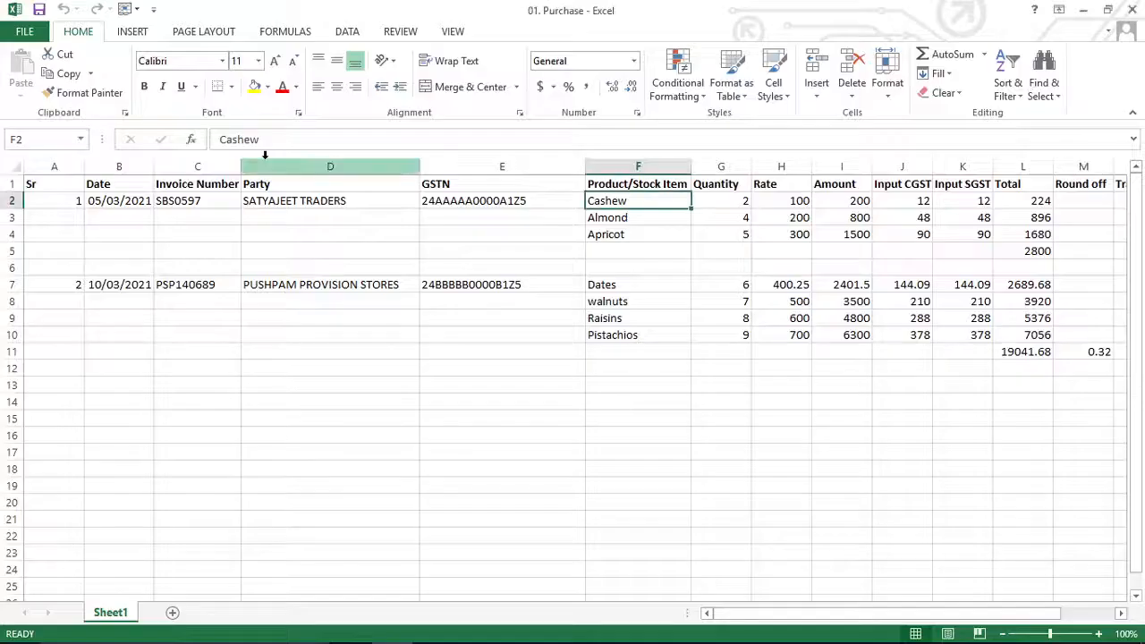
key(Right)
key(alt+Tab)
text(2)
key(Return)
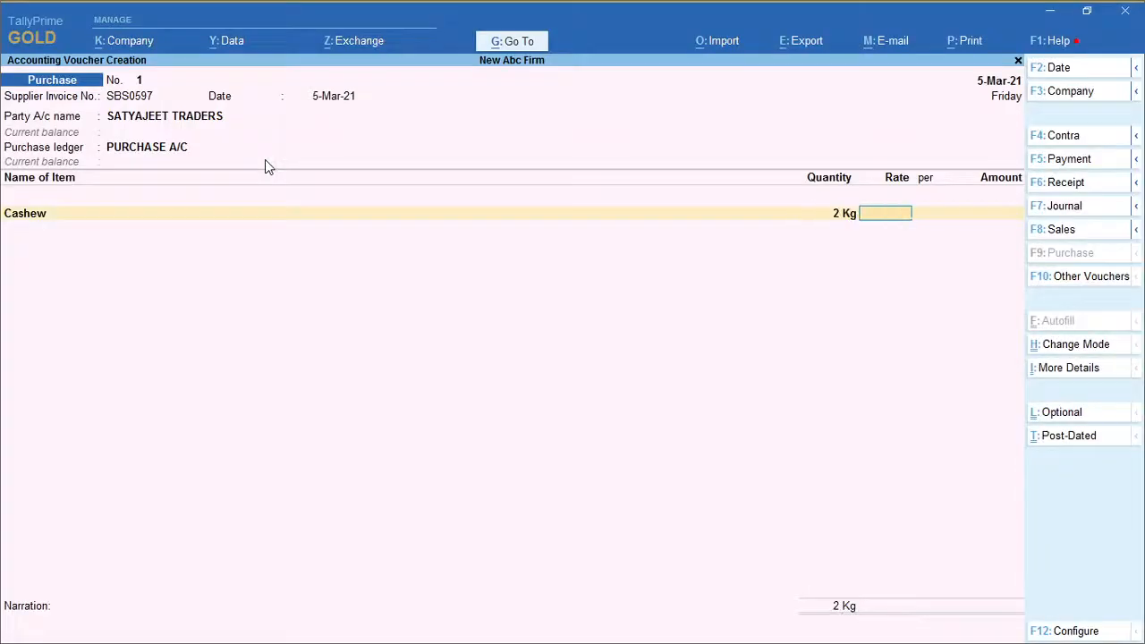
key(alt+Tab)
key(alt+Tab)
text(100)
key(Return)
key(alt+Tab)
key(alt+Tab)
key(Return)
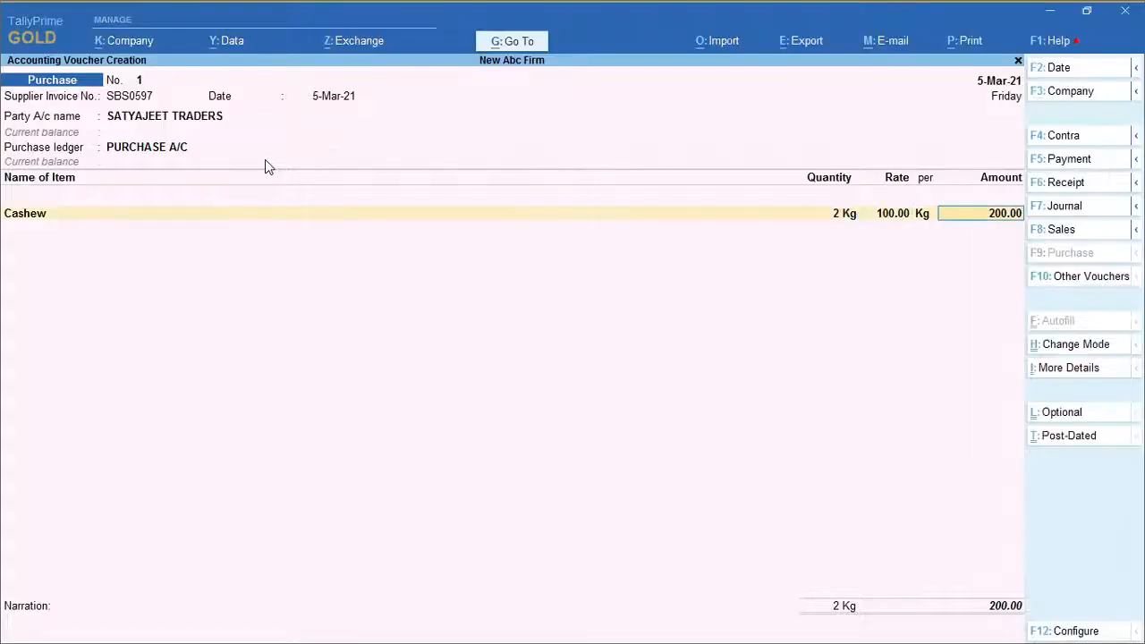
key(Return)
Step: Create the next stock item from the Excel list, Almond, under Primary with Kg as its unit
key(alt+Tab)
key(Down)
key(Left)
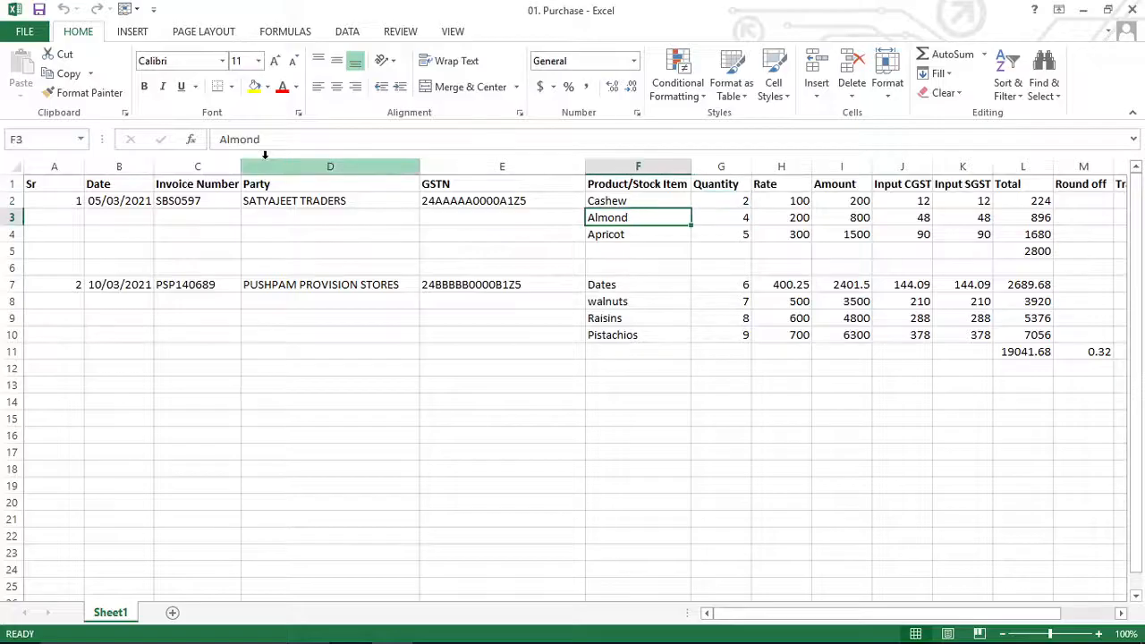
key(alt+Tab)
text(a)
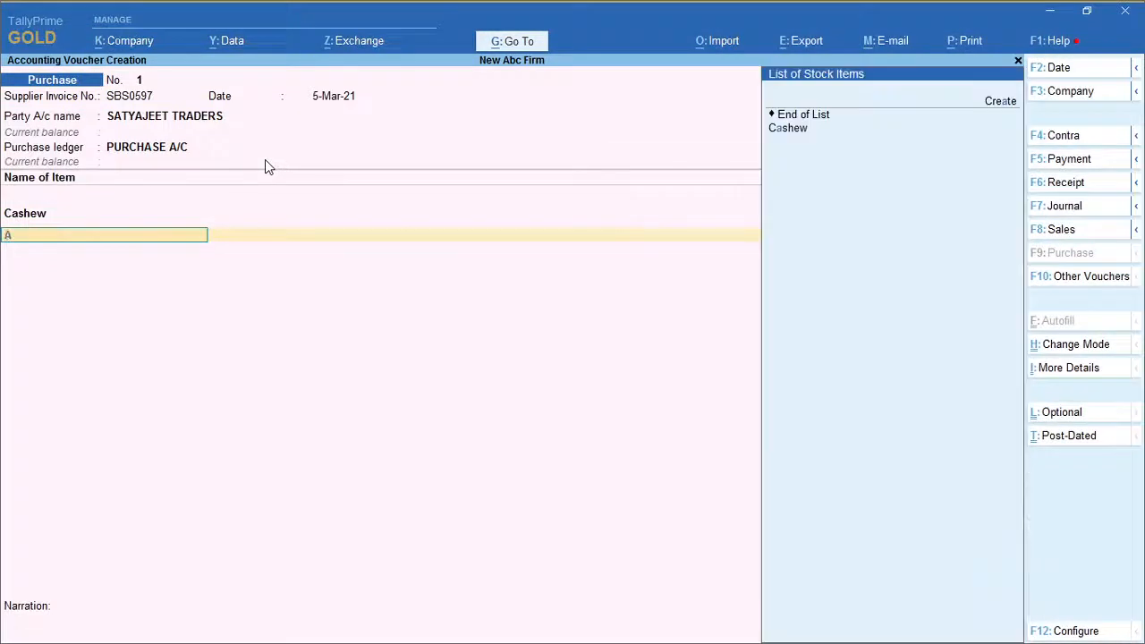
key(BackSpace)
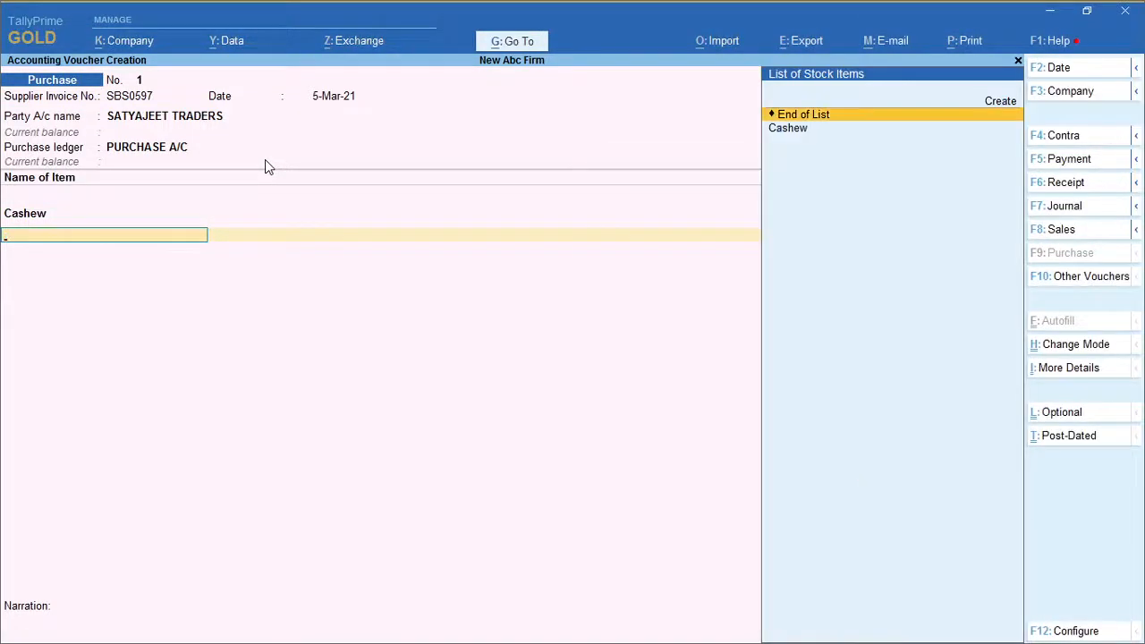
key(alt+c)
text(Almond)
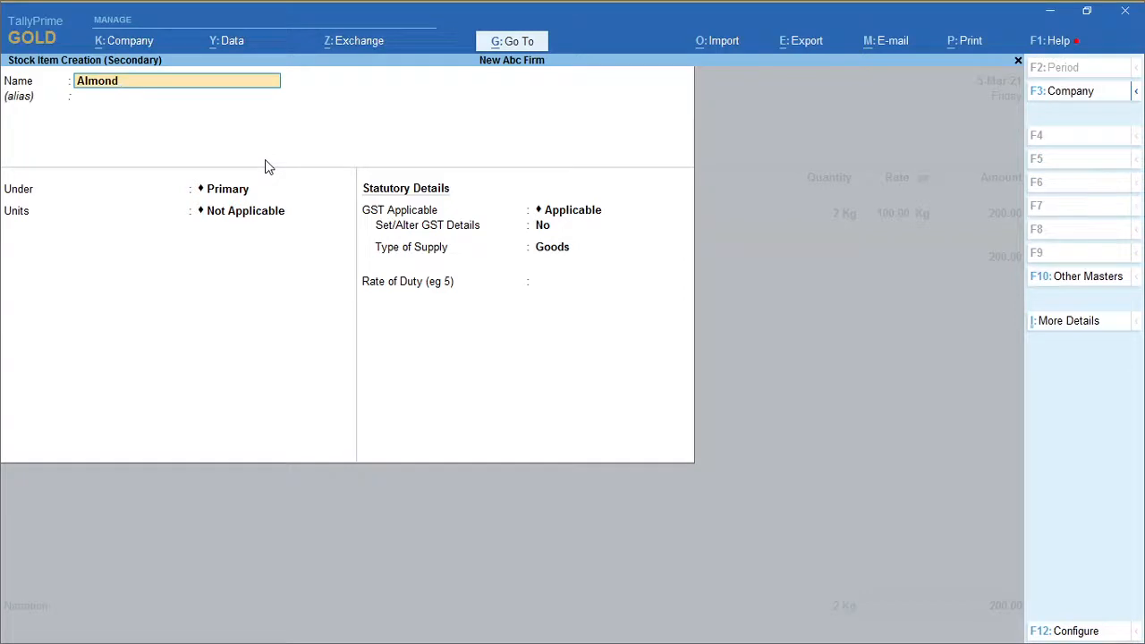
key(Return)
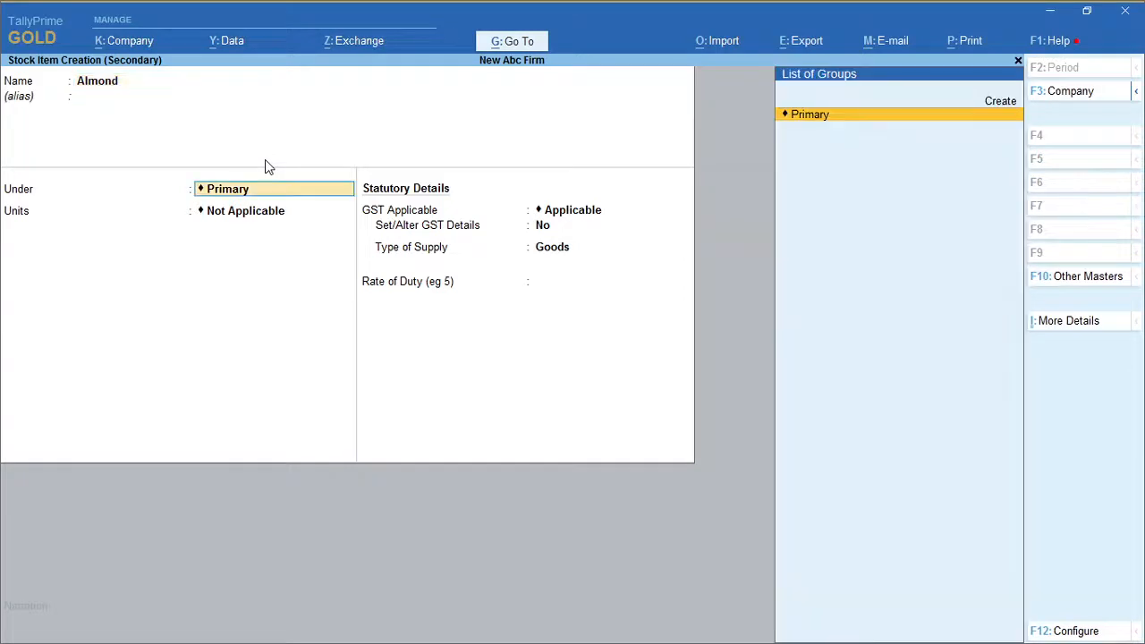
key(Return)
key(Down)
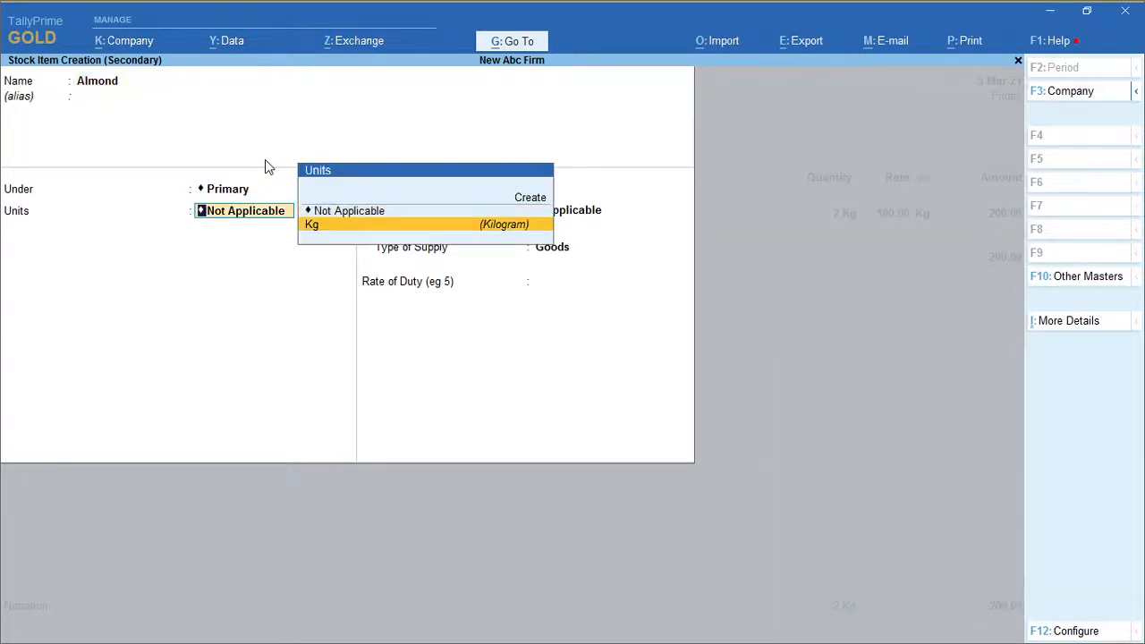
key(Return)
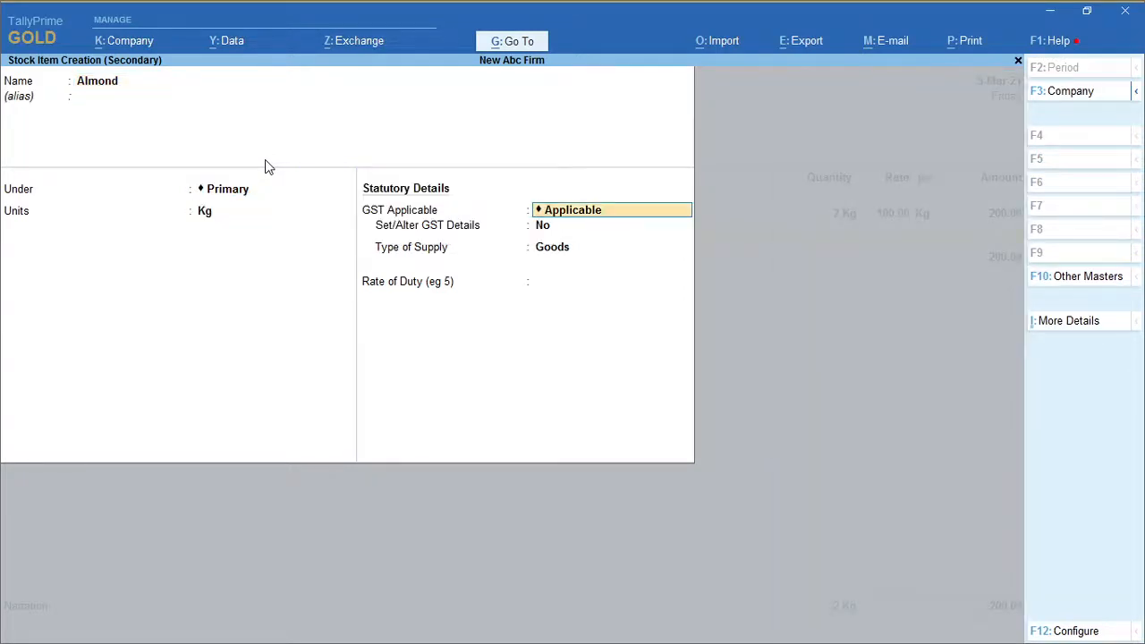
Step: Keep GST applicable for Almond, turn on its GST details, and set calculation type On Value and taxability Taxable
key(Return)
text(y)
key(Return)
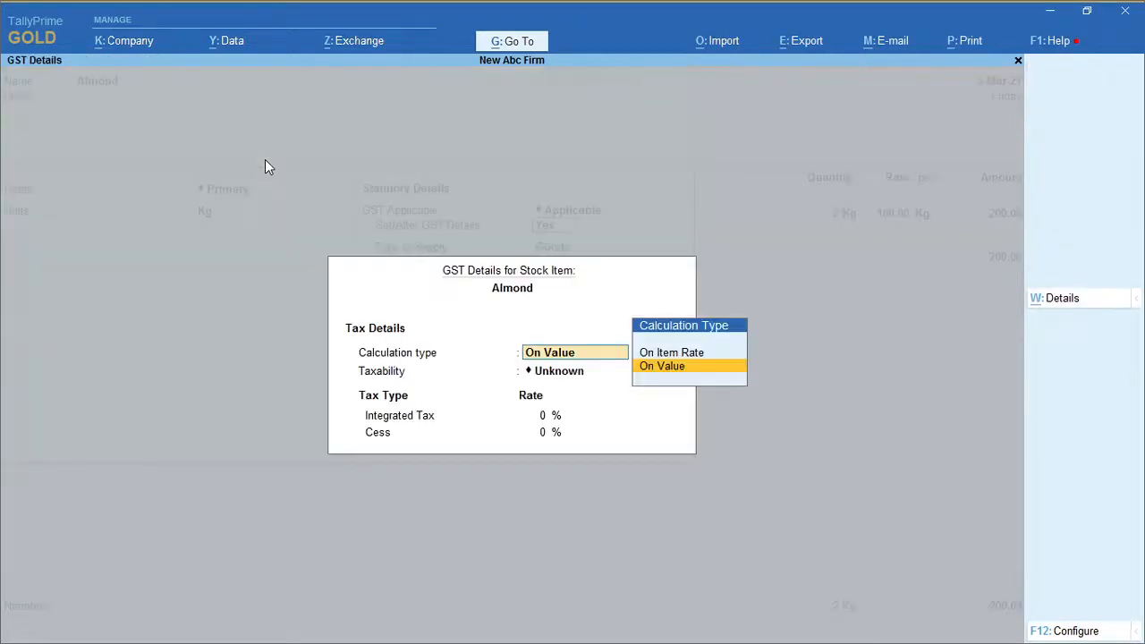
key(Return)
key(Down)
key(Down)
key(Down)
key(Return)
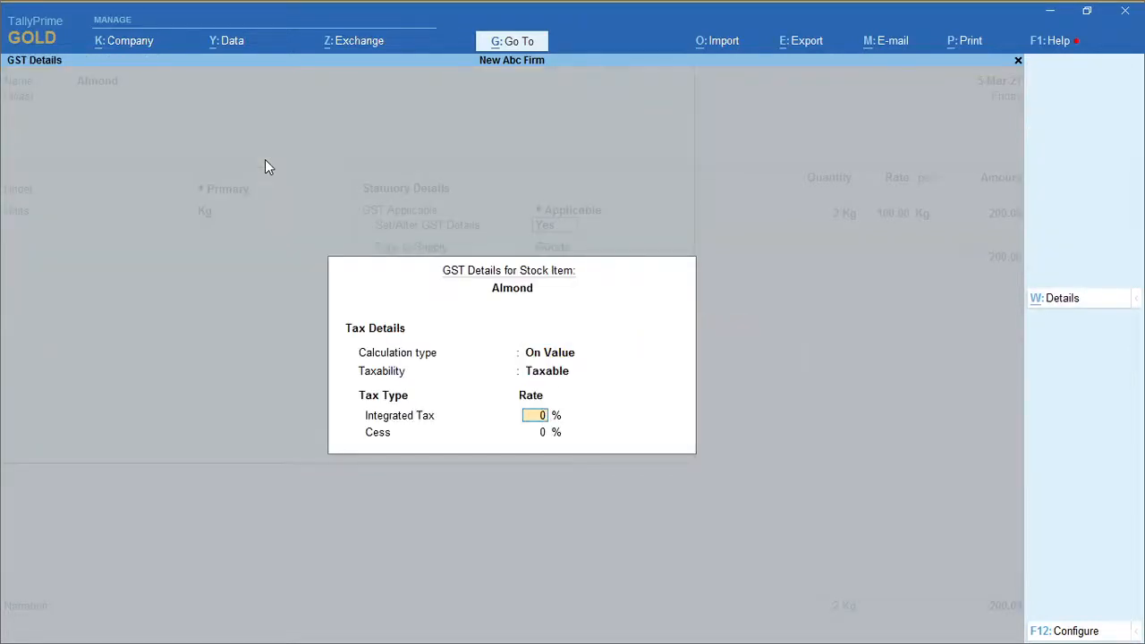
Step: Set Almond's integrated tax rate to 12% after checking the workbook, keep the supply type as Goods, and save the stock item
key(alt+Tab)
click(264, 159)
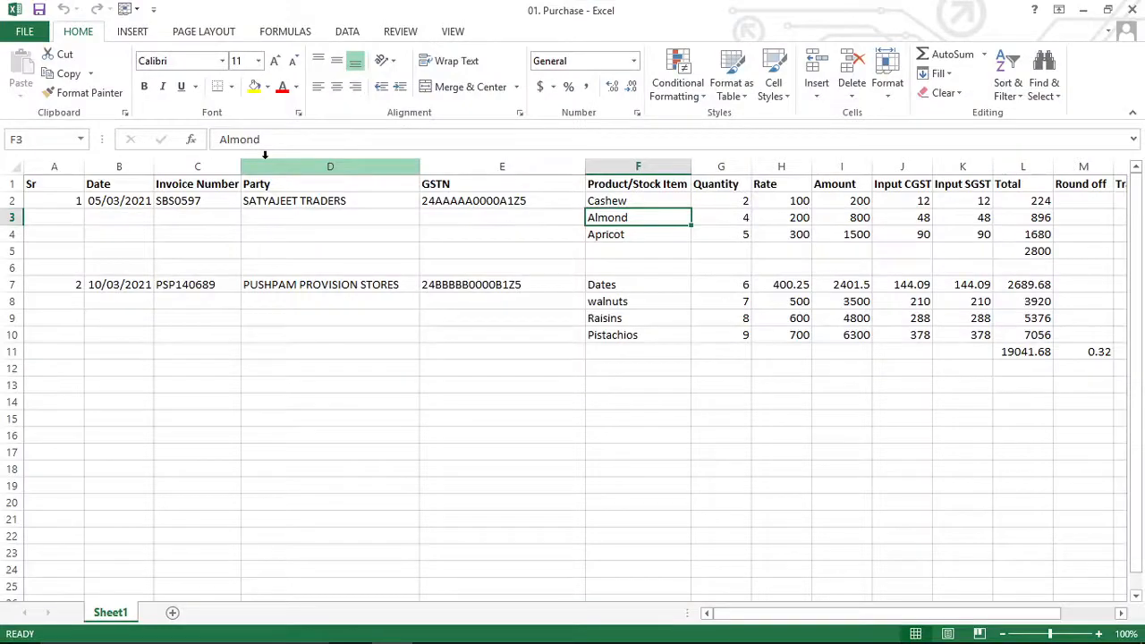
key(alt+Tab)
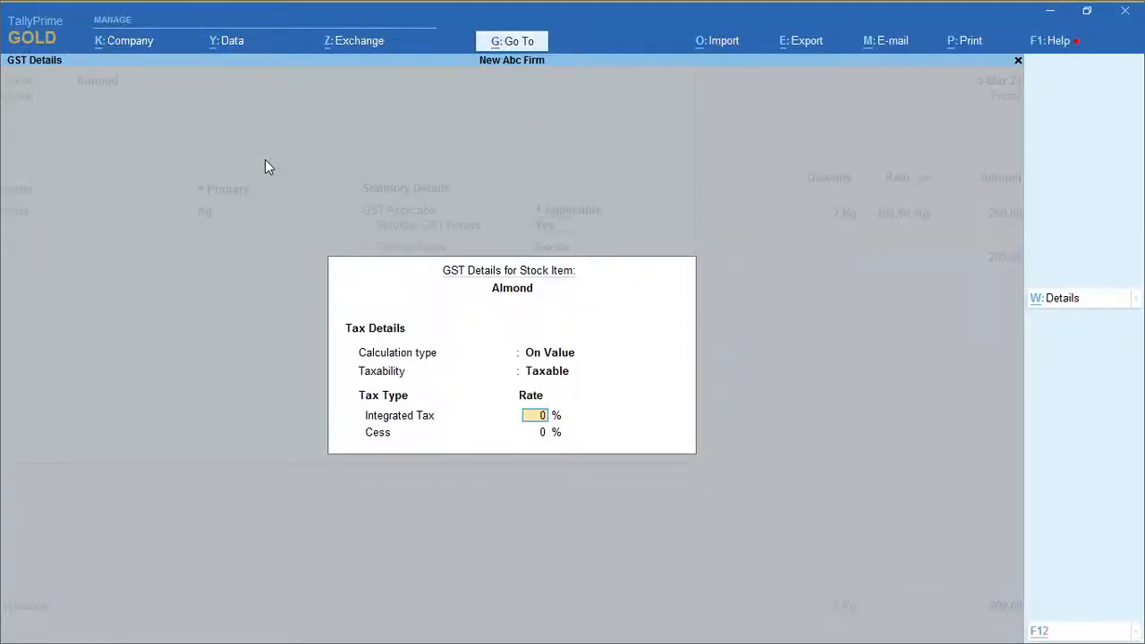
key(alt+Tab)
key(alt+Tab)
text(12)
key(Return)
key(Return)
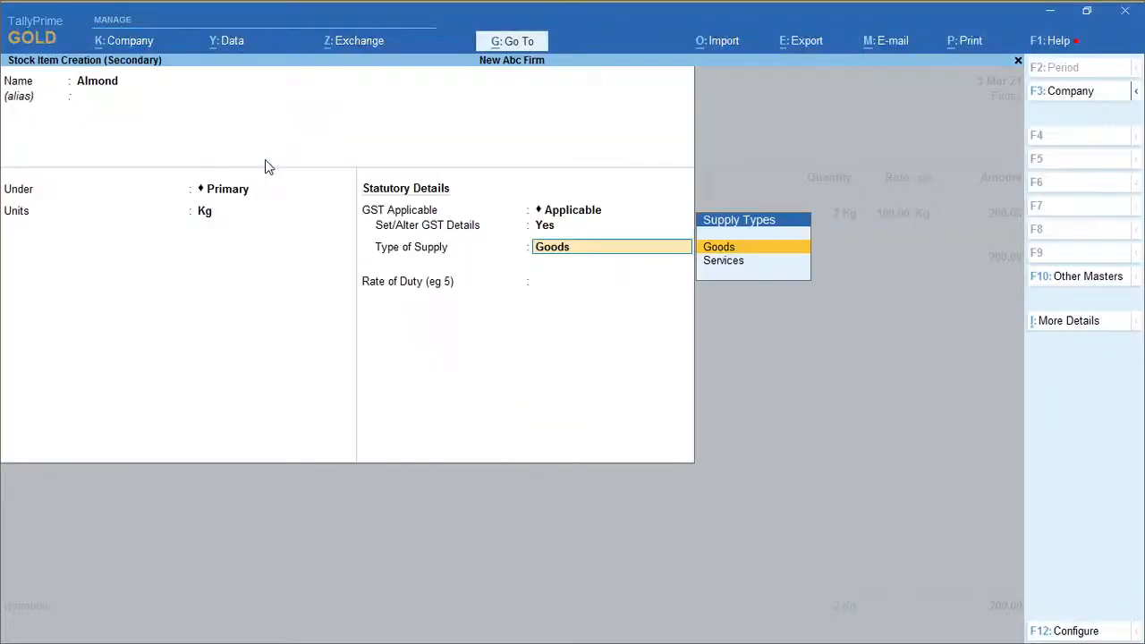
key(Return)
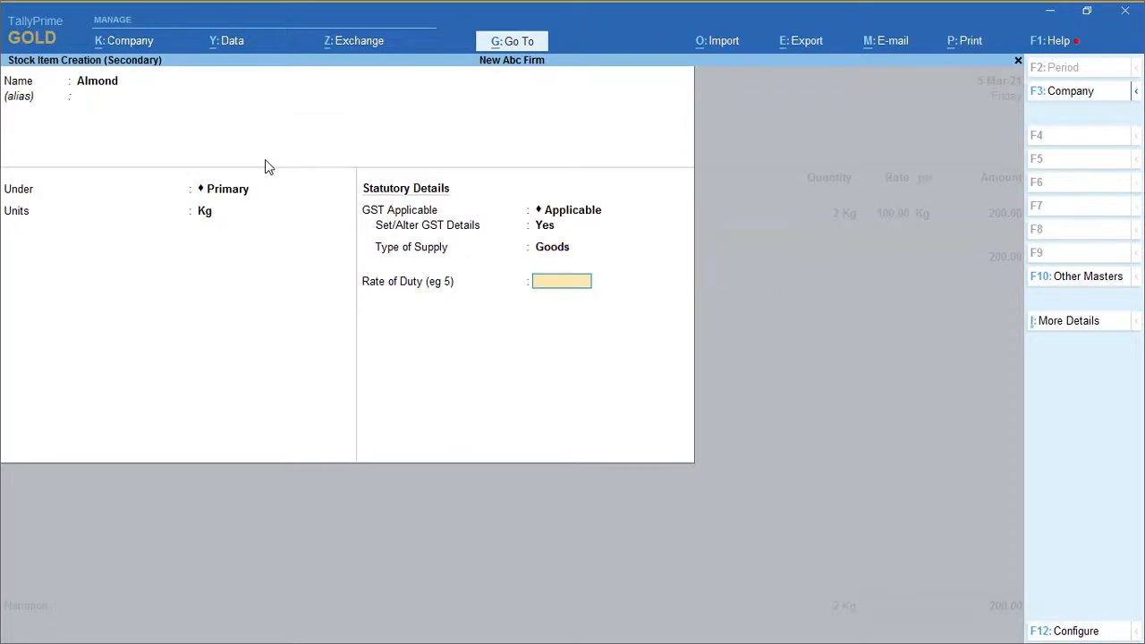
key(Return)
key(Return)
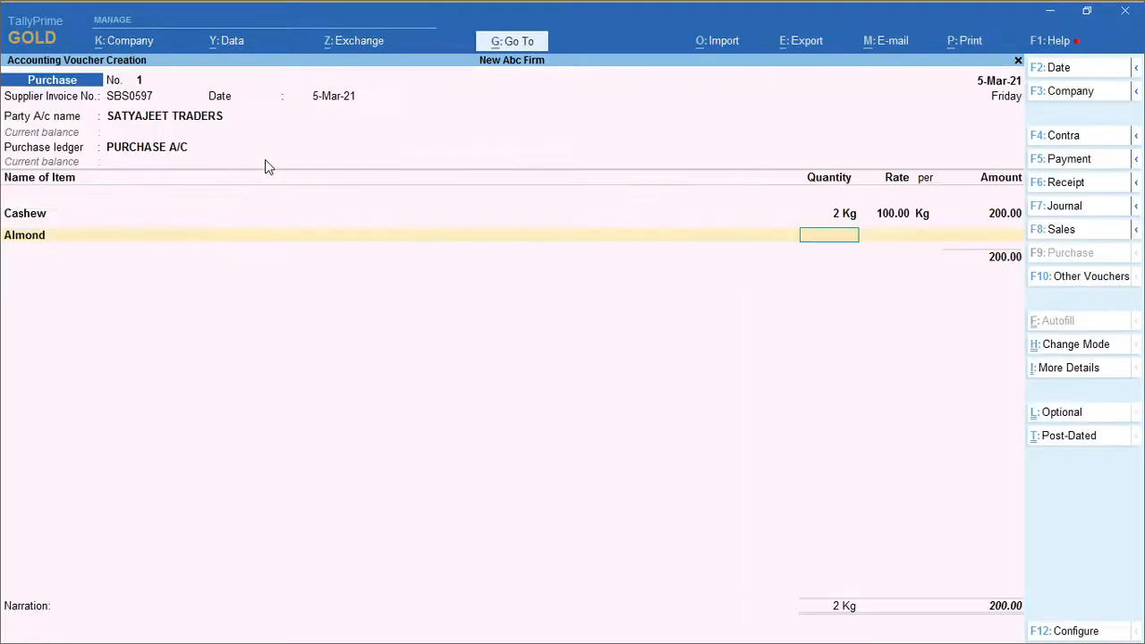
Step: Enter the Almond line of the purchase voucher from the Excel row: quantity 4 Kg at a rate of 200 per Kg
key(alt+Tab)
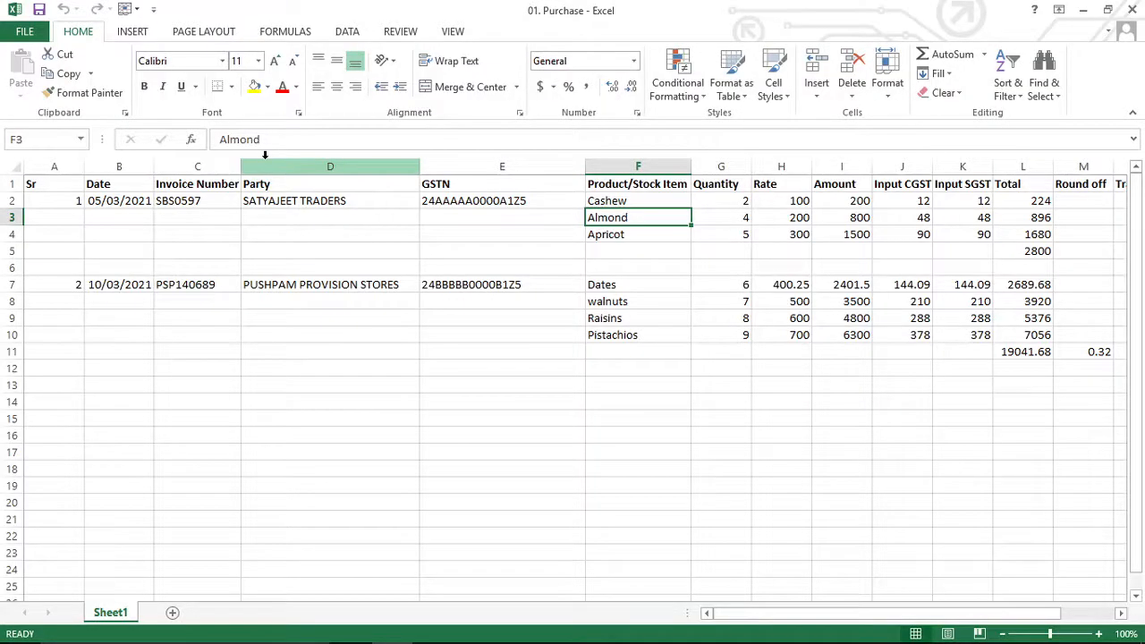
key(alt+Tab)
text(4)
key(Return)
key(alt+Tab)
key(Right)
key(Right)
key(alt+Tab)
text(200)
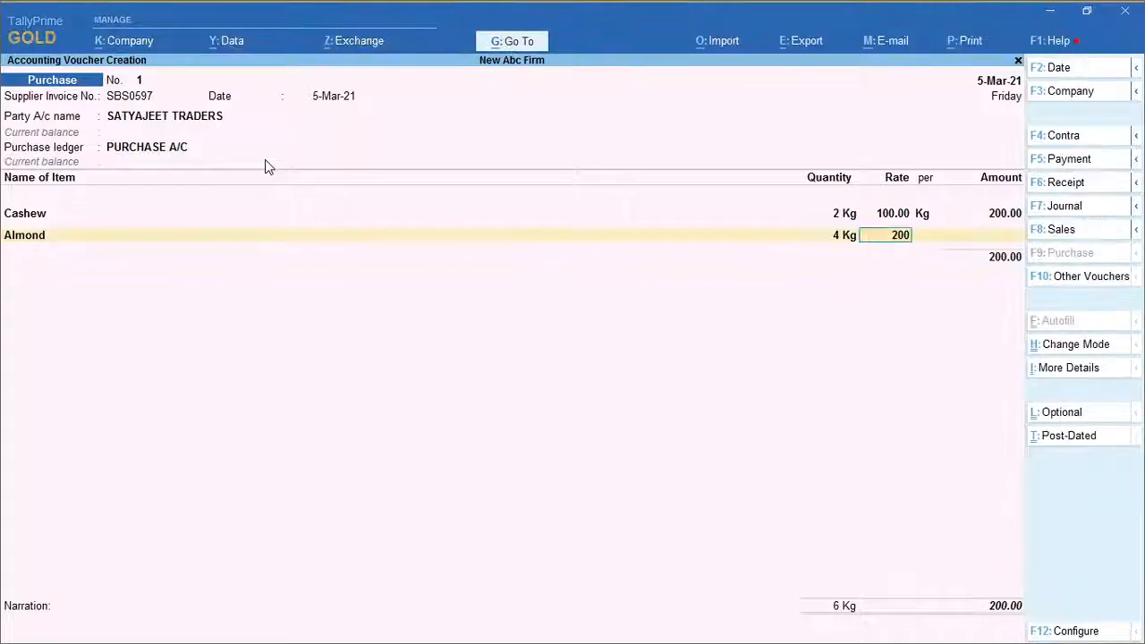
key(Return)
key(Return)
key(Return)
Step: Create the third stock item from the Excel list, Apricot, under Primary with Kg as its unit
key(alt+Tab)
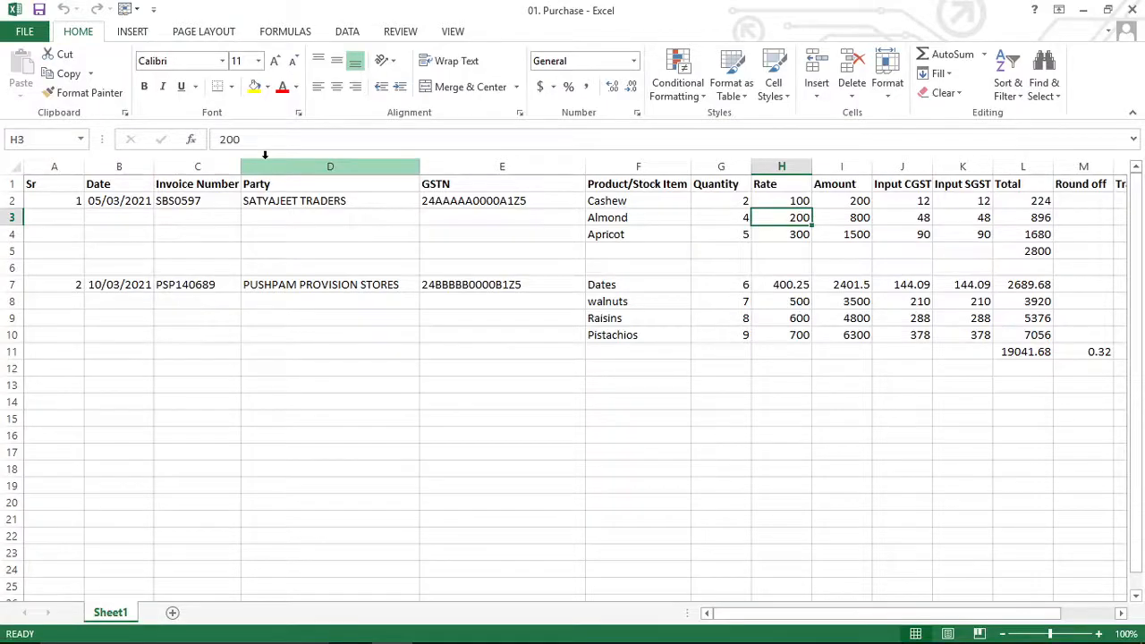
key(Down)
key(Left)
key(Left)
key(alt+Tab)
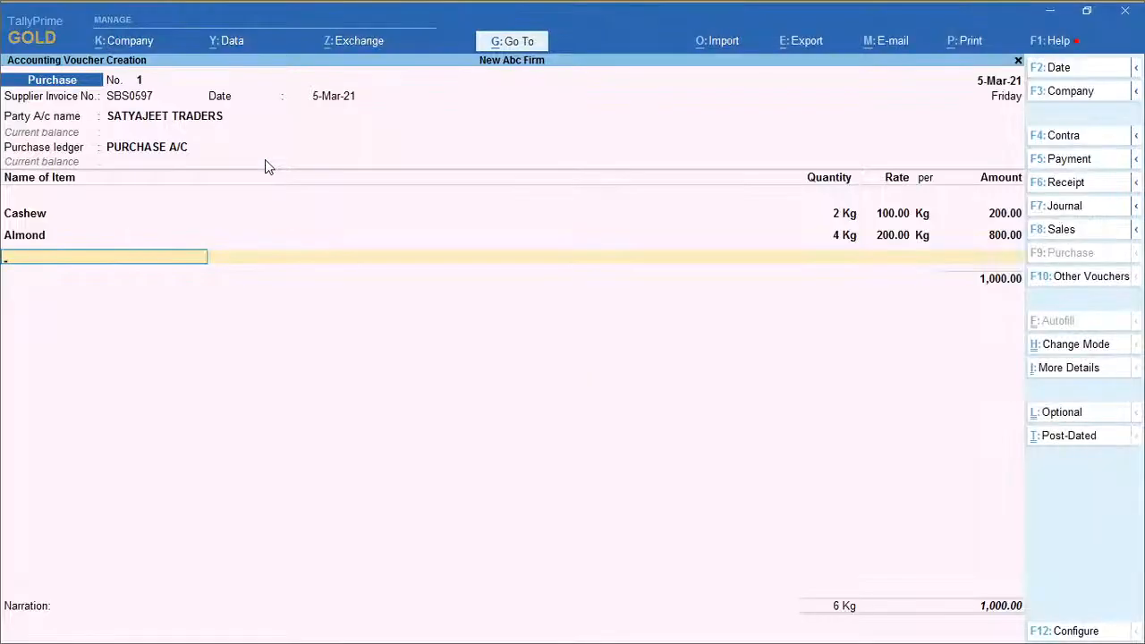
key(alt+c)
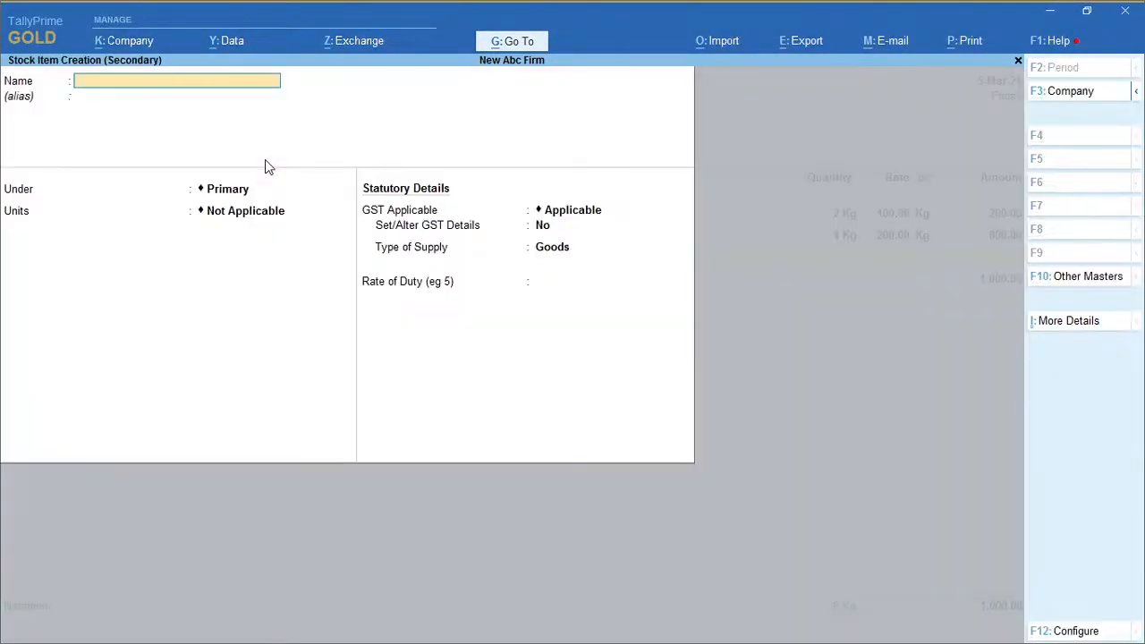
key(alt+Tab)
key(alt+Tab)
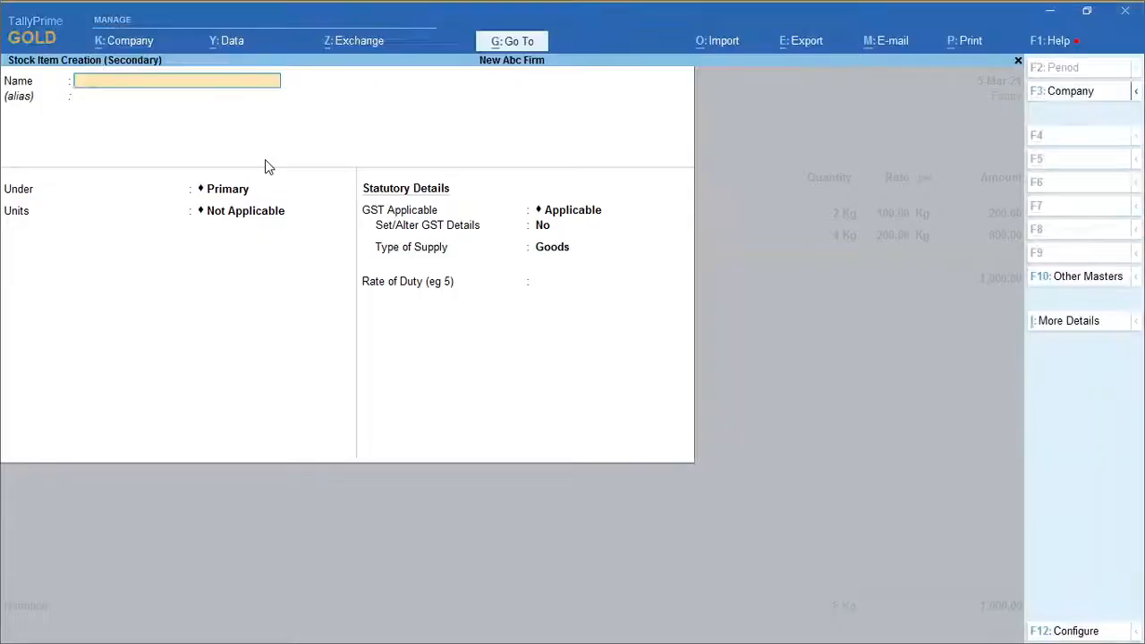
text(Apricot)
key(Return)
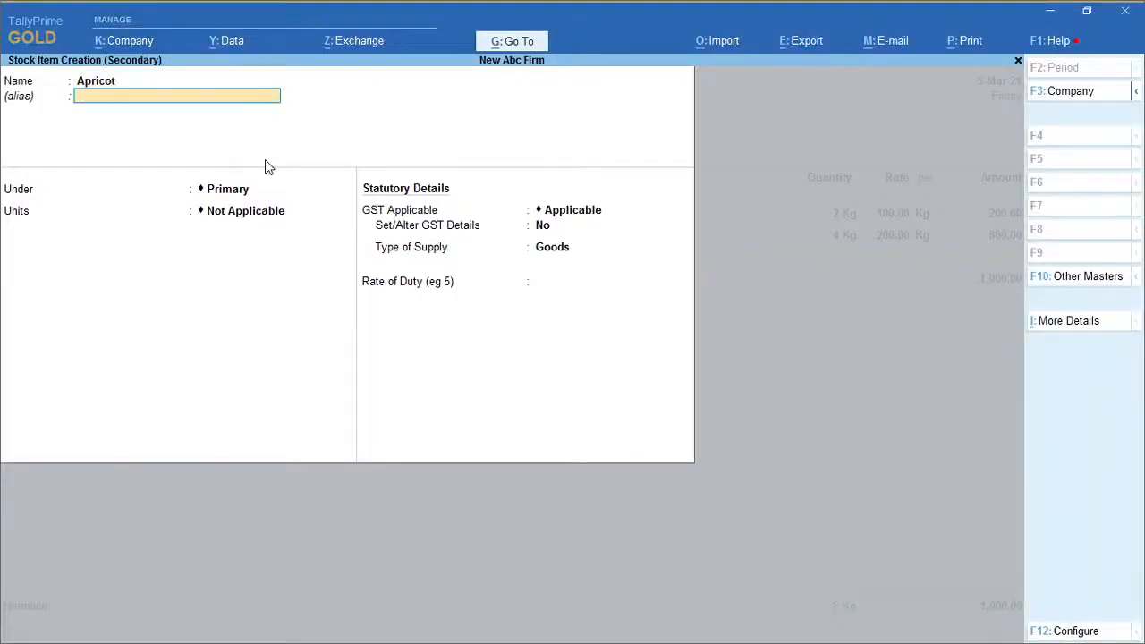
key(Return)
key(Return)
key(Down)
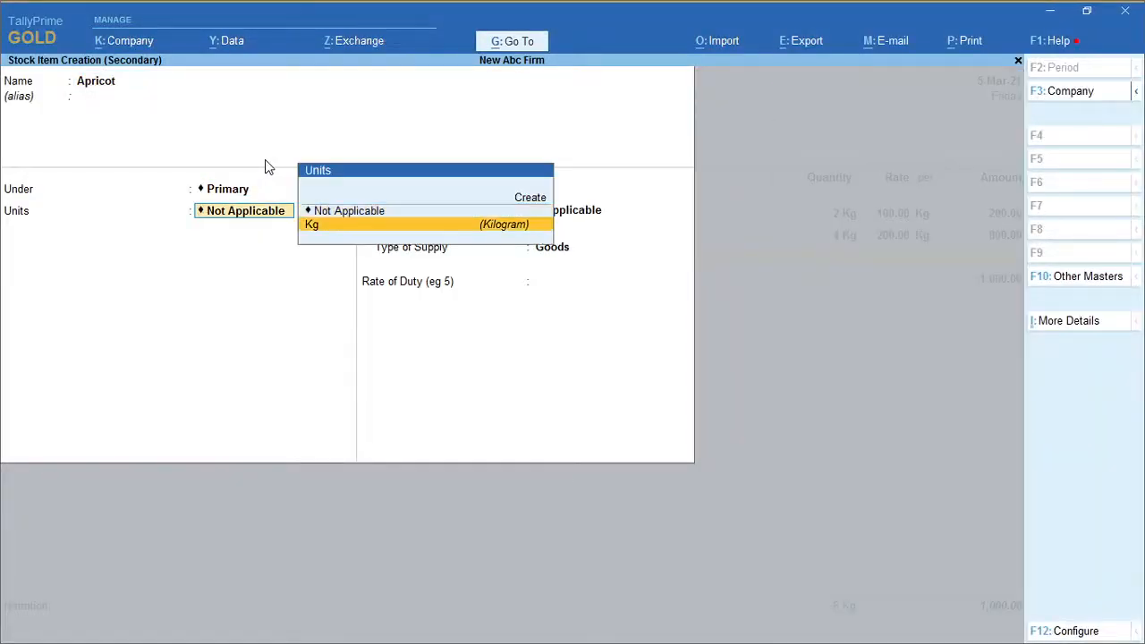
key(Return)
Step: Keep GST applicable for Apricot, turn on its GST details, and set calculation type On Value and taxability Taxable
key(Return)
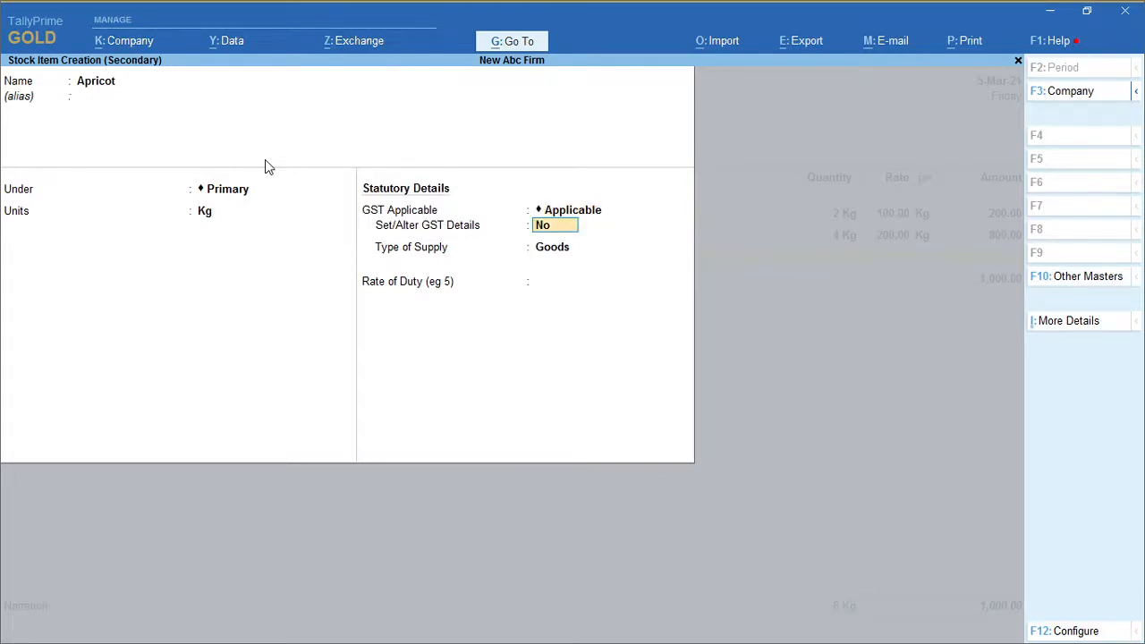
text(y)
key(Return)
key(Return)
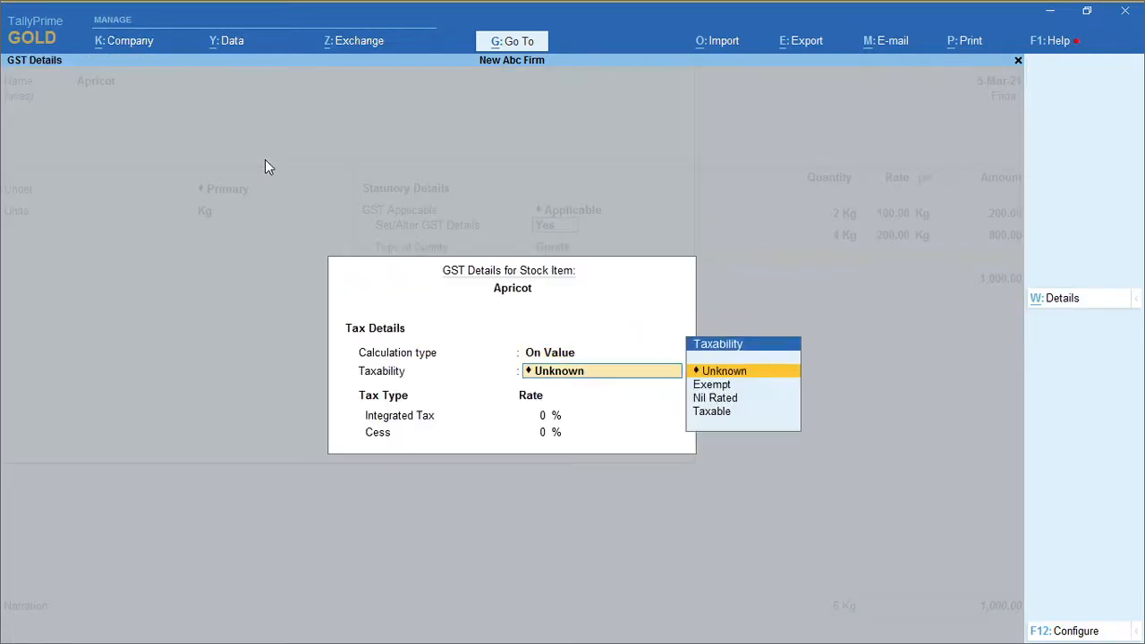
key(Down)
key(Down)
key(Down)
key(Return)
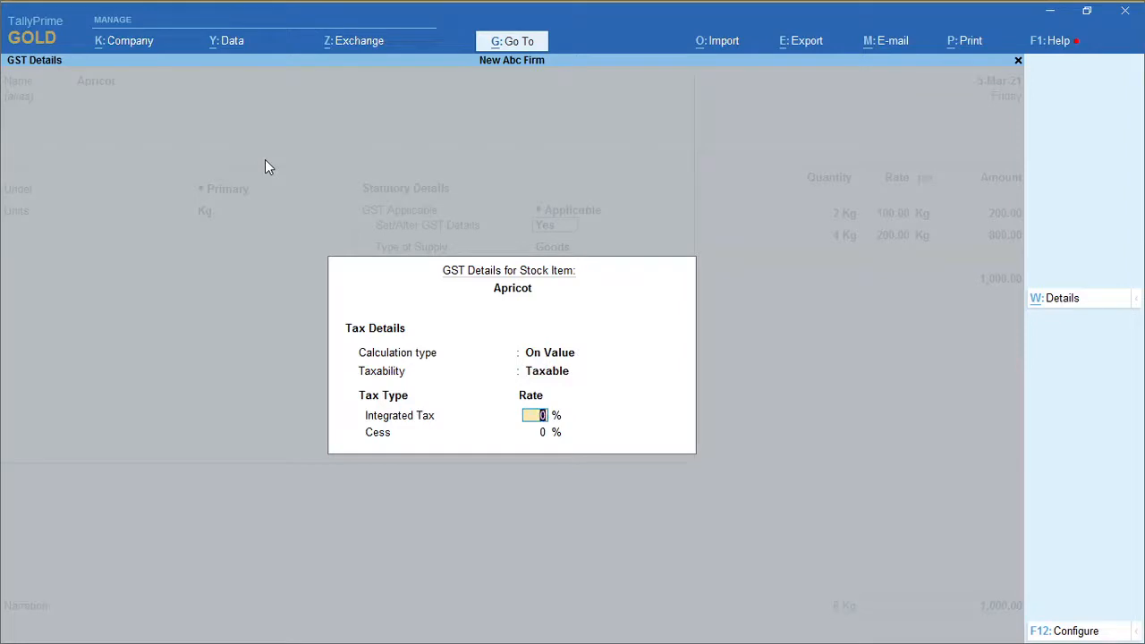
Step: Set Apricot's integrated tax rate to 12% and save the GST details and the stock item
text(12)
key(Return)
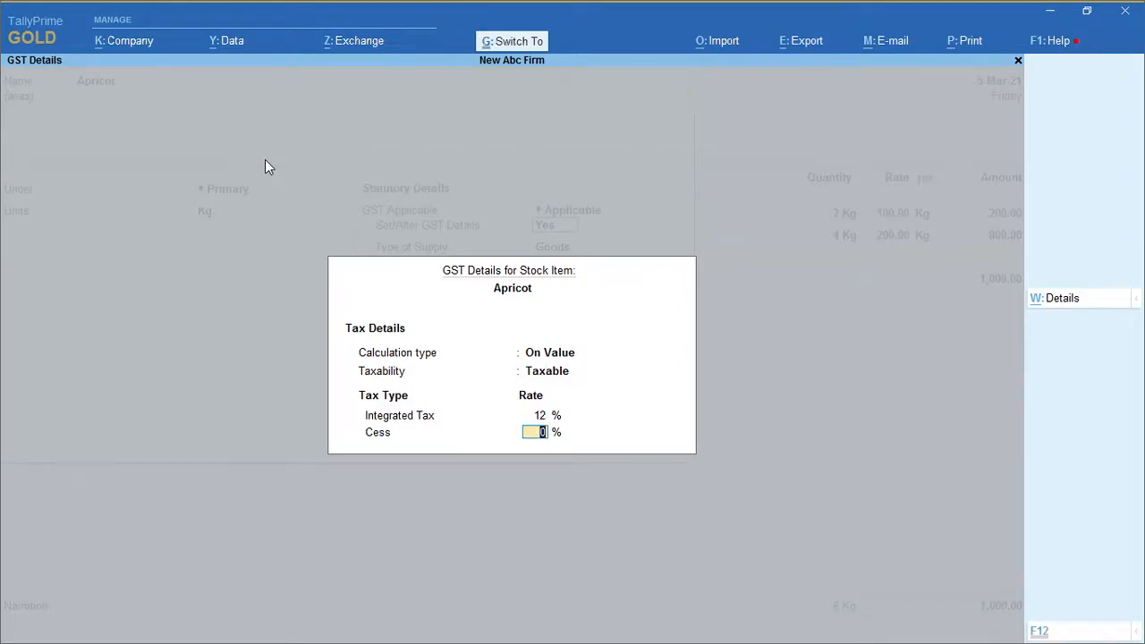
key(ctrl+a)
key(ctrl+a)
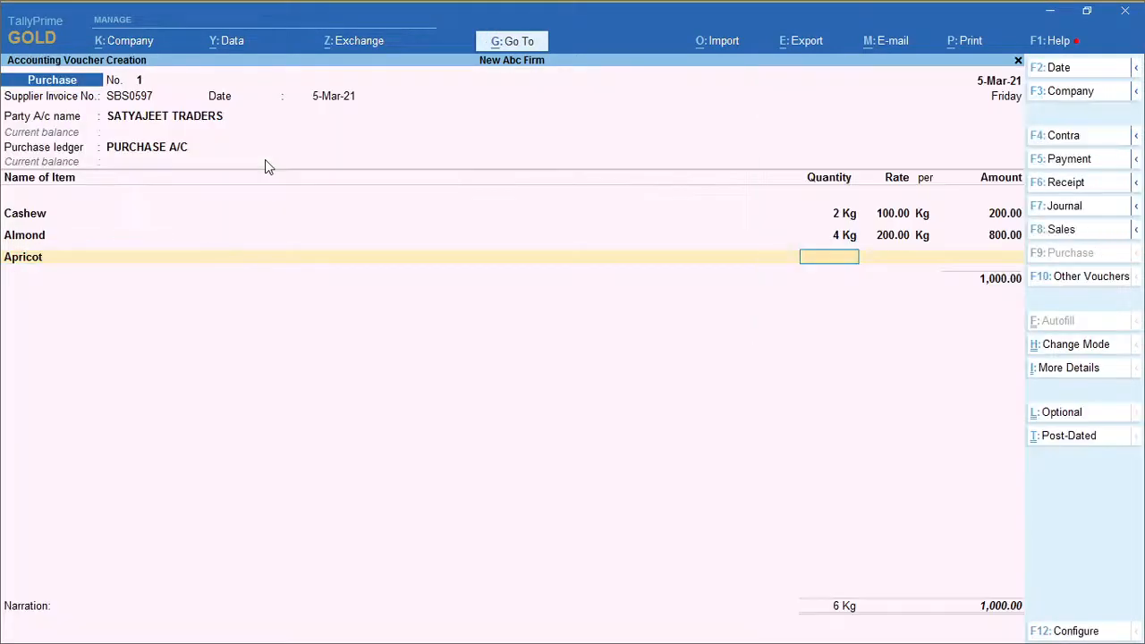
Step: Enter the Apricot line of the purchase voucher from the Excel row: quantity 5 Kg at a rate of 300 per Kg
key(alt+Tab)
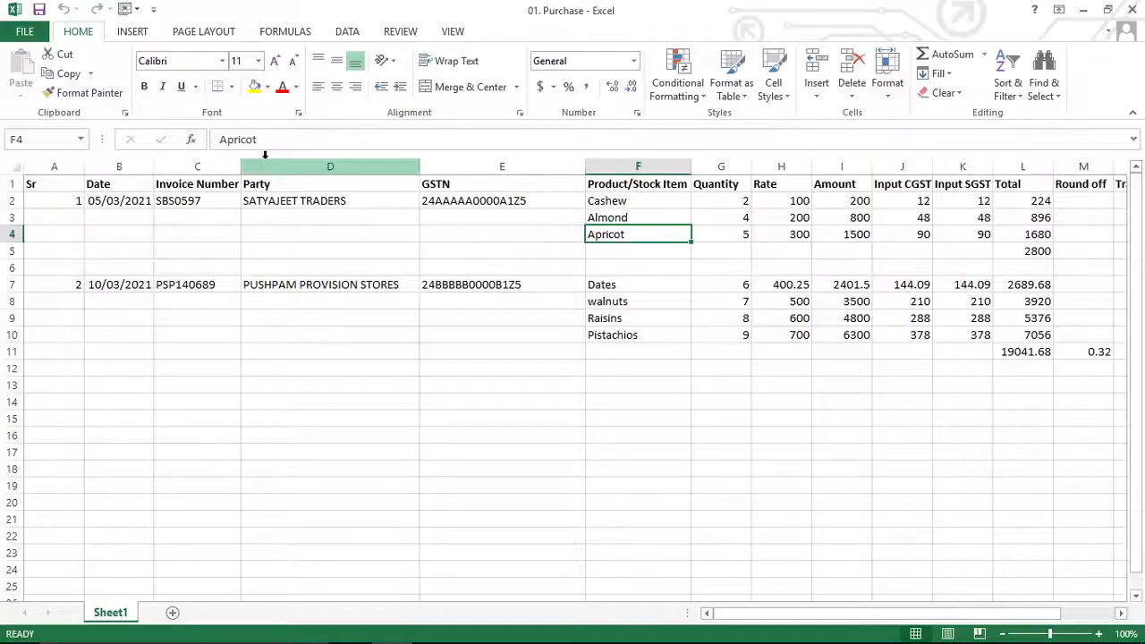
key(alt+Tab)
text(5)
key(Return)
key(alt+Tab)
key(alt+Tab)
text(300)
key(Return)
key(Return)
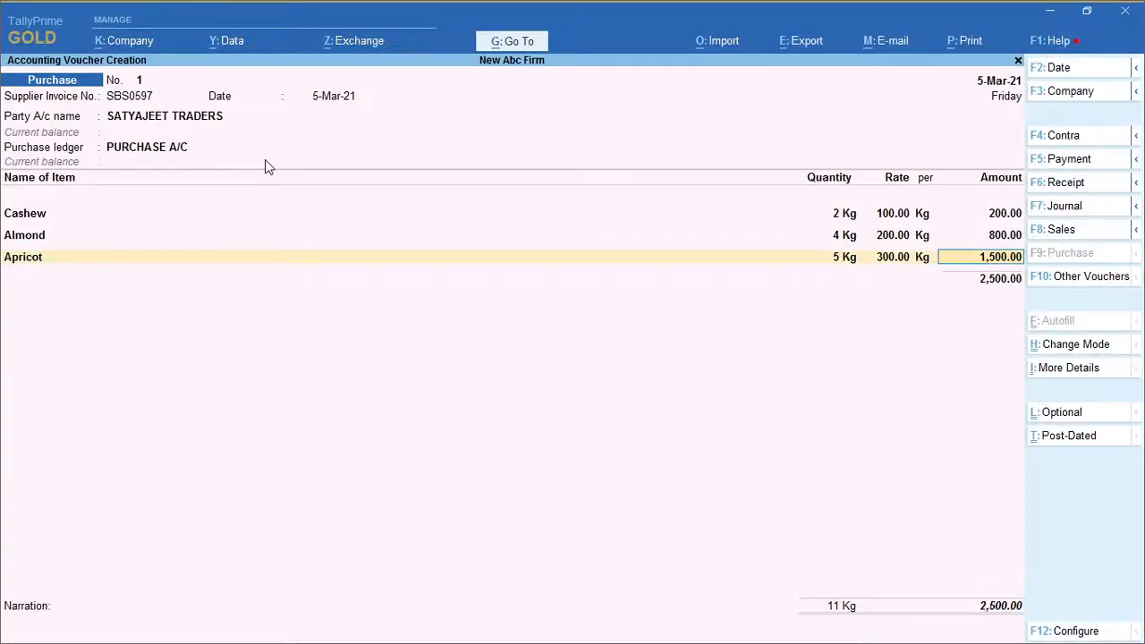
key(Return)
Step: Create the first tax ledger from the Excel columns, Input Cgst, under the Duties & Taxes group
key(alt+Tab)
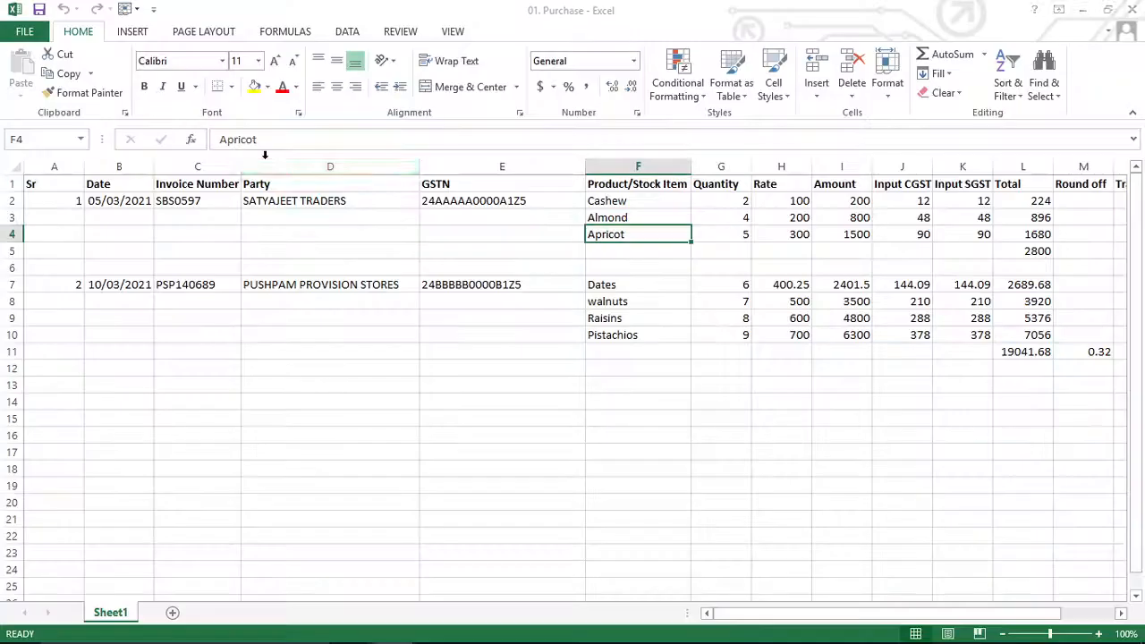
key(Right)
key(Right)
key(Right)
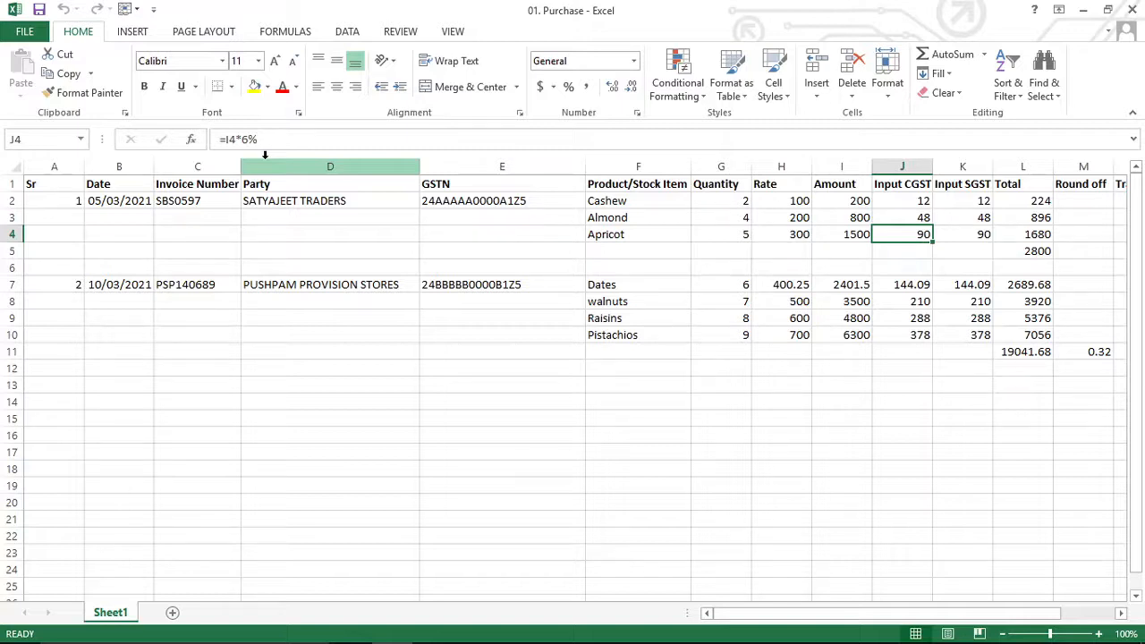
key(alt+Tab)
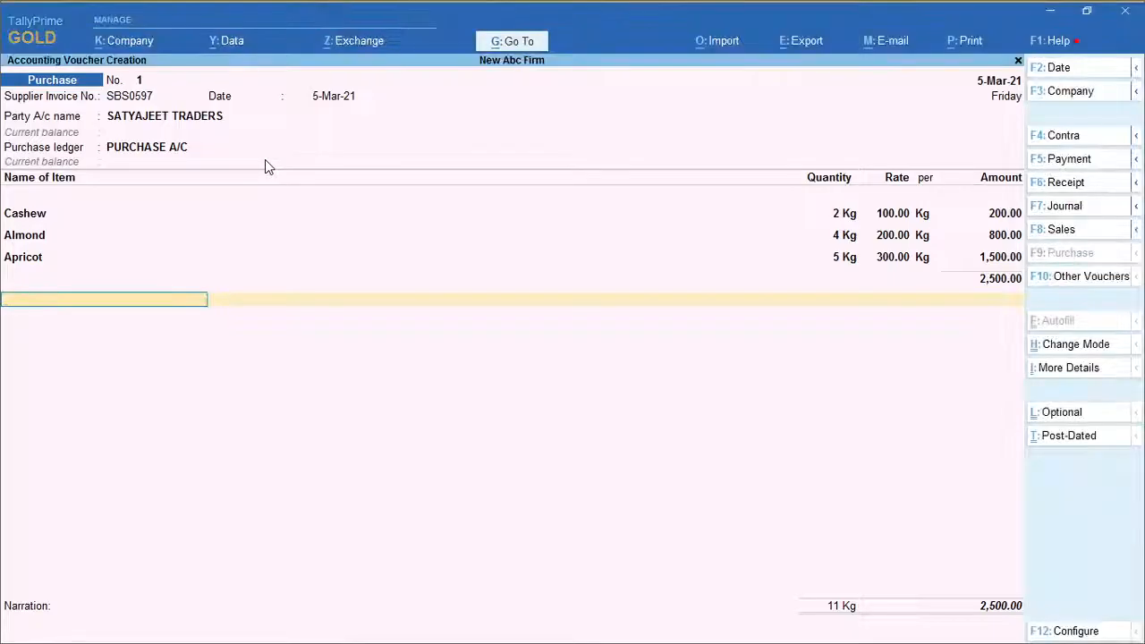
text(i)
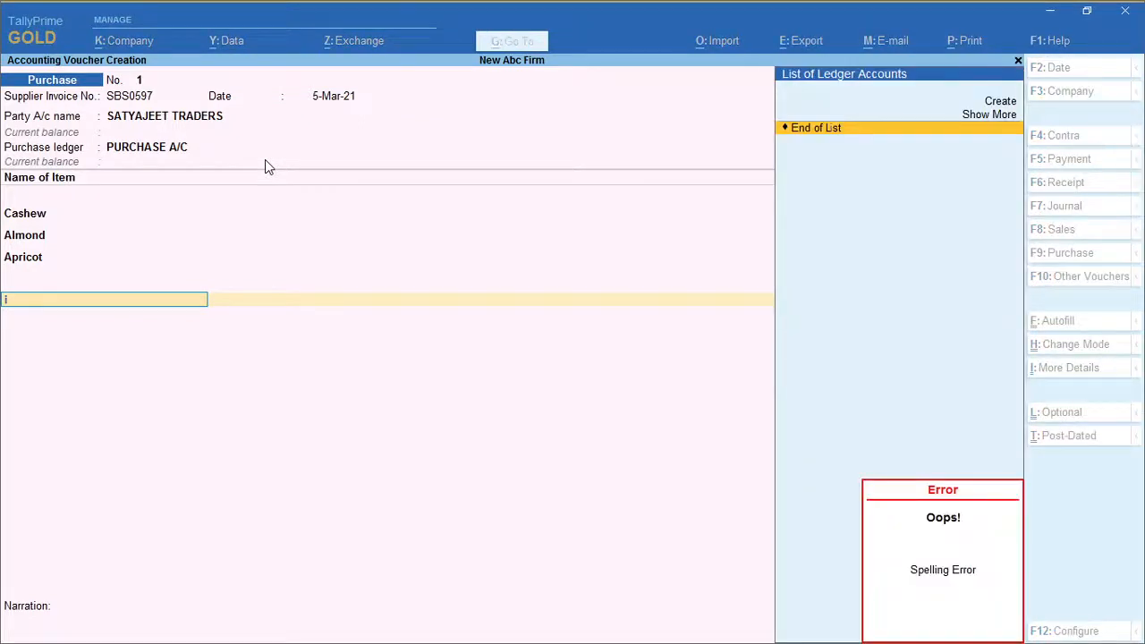
key(alt+c)
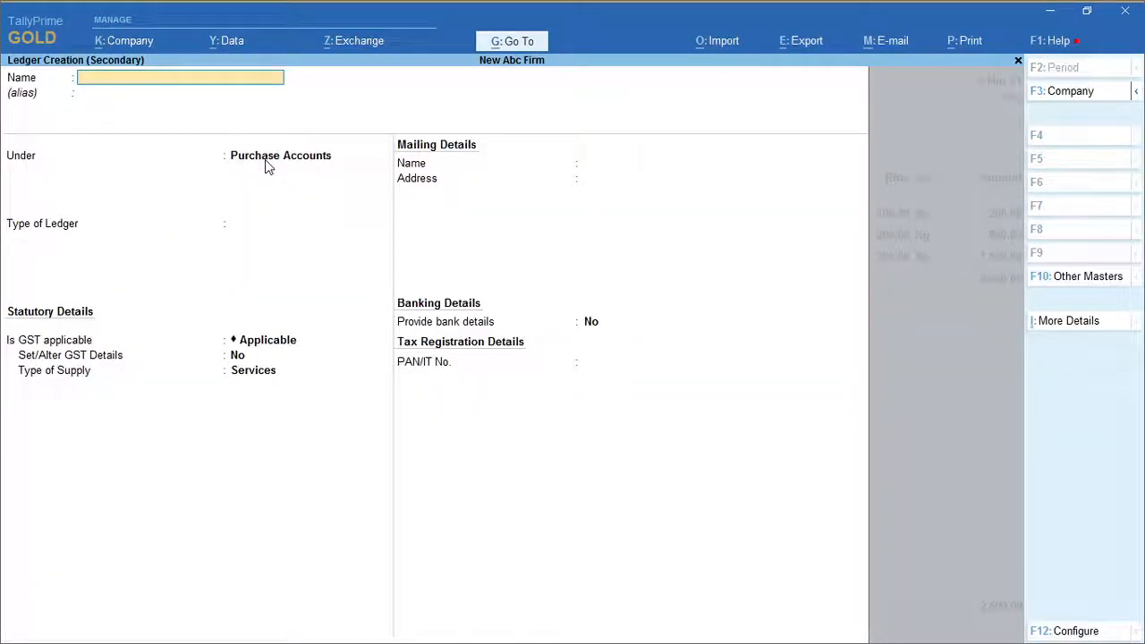
text(Input cgst)
key(Return)
key(Return)
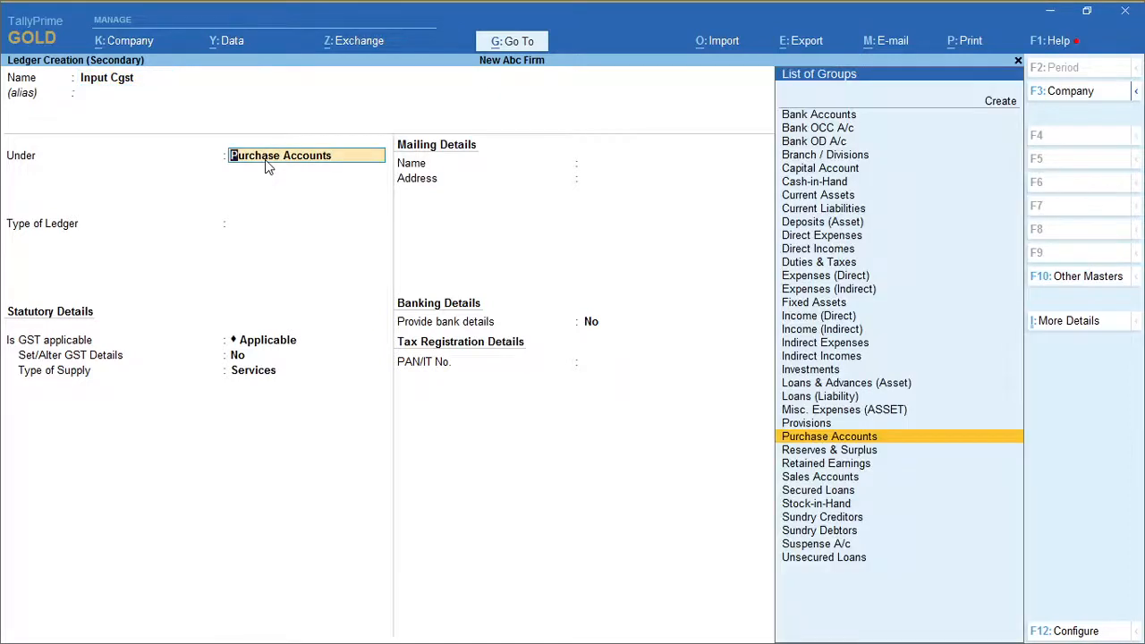
text(Duti)
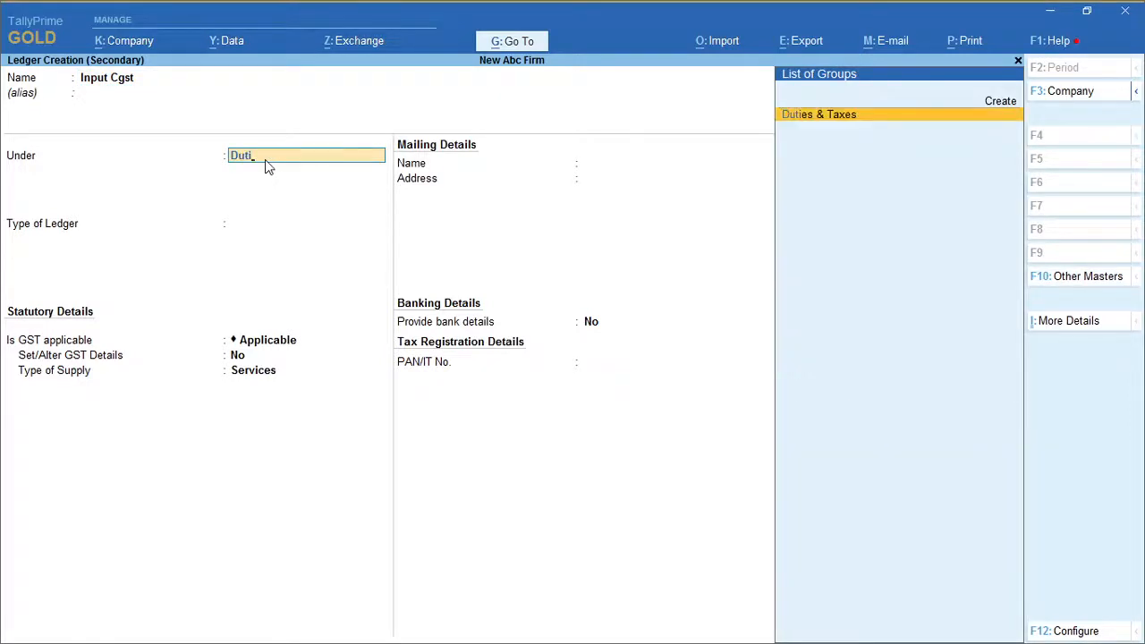
key(Return)
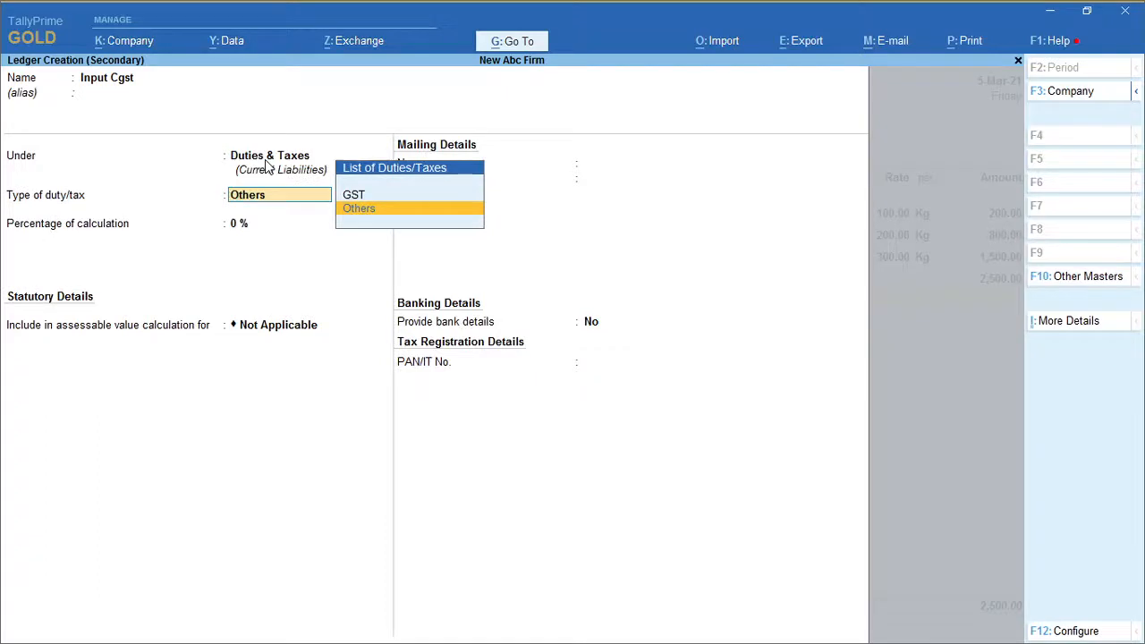
Step: Set Input Cgst's duty type to GST and its tax type to Central Tax, and save the ledger
key(Up)
key(Return)
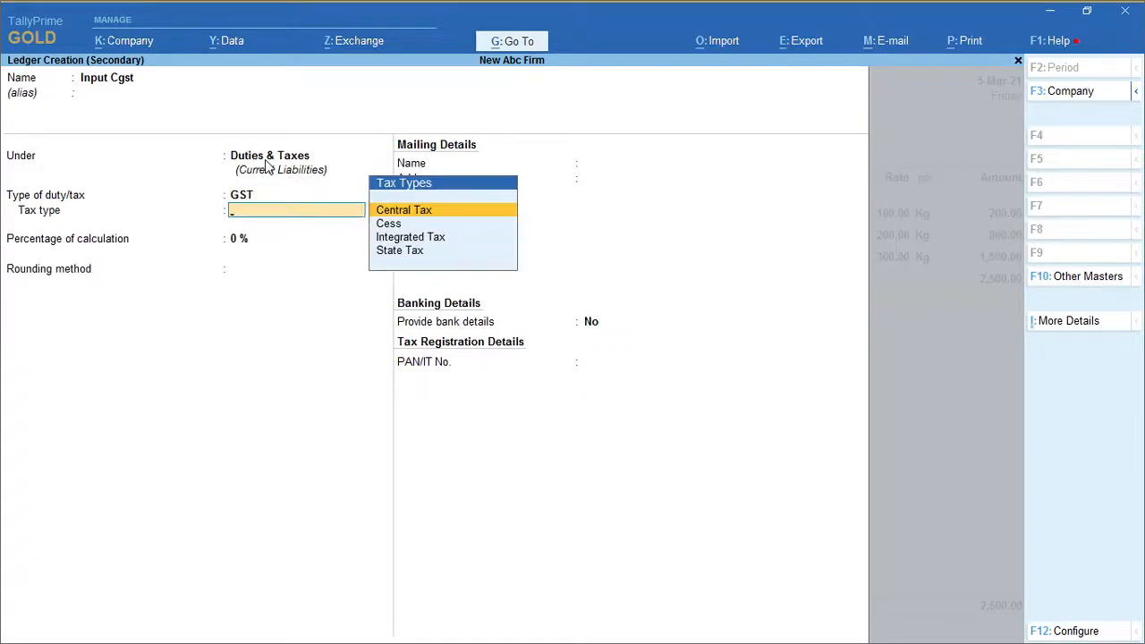
key(Return)
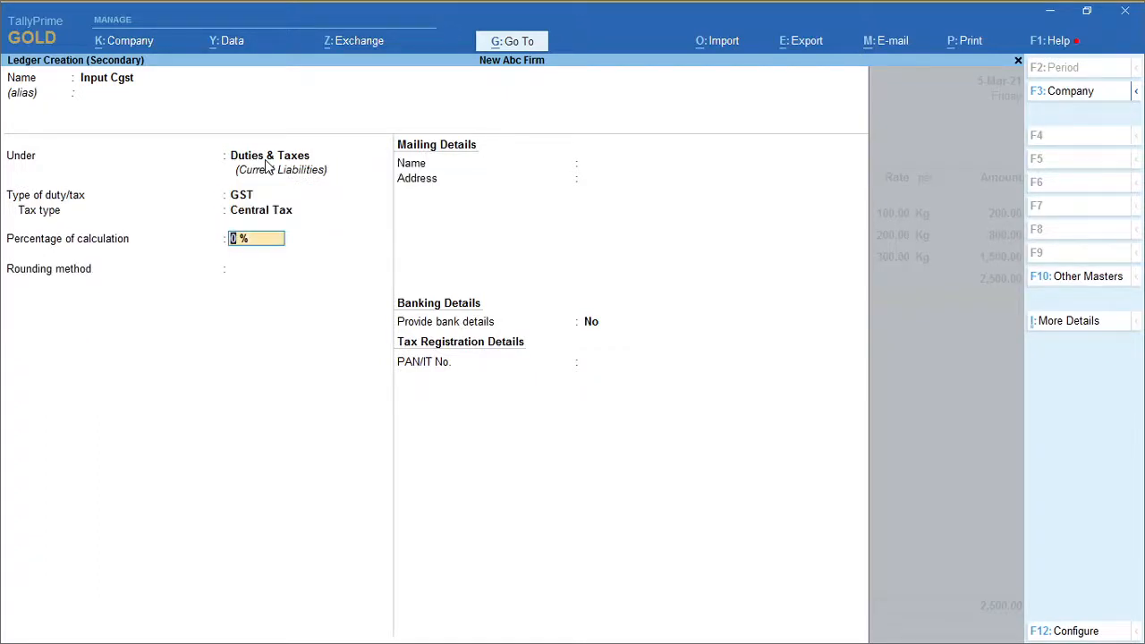
key(alt)
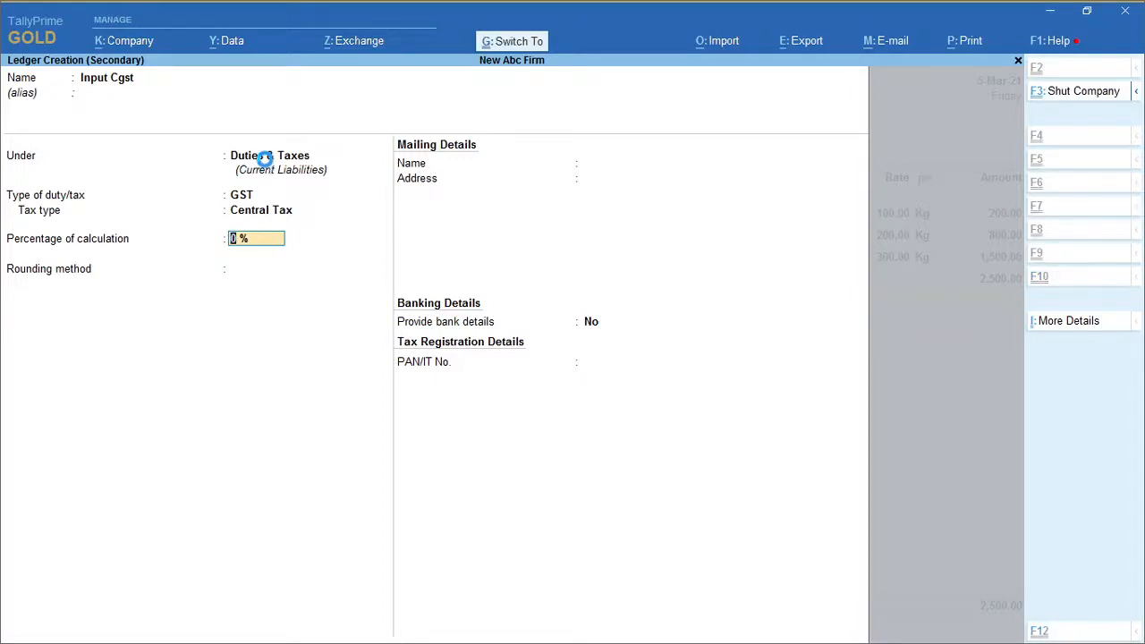
key(ctrl+a)
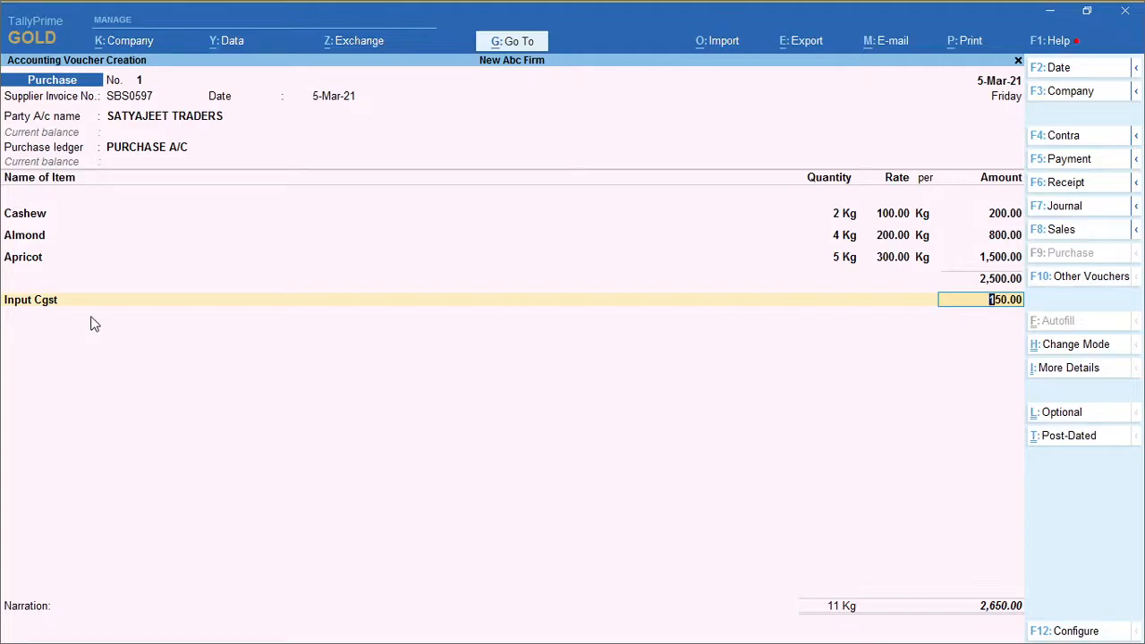
Step: Check the sum of the first invoice's Input CGST amounts in Excel and accept the Input Cgst amount in the voucher
key(alt+Tab)
click(914, 202)
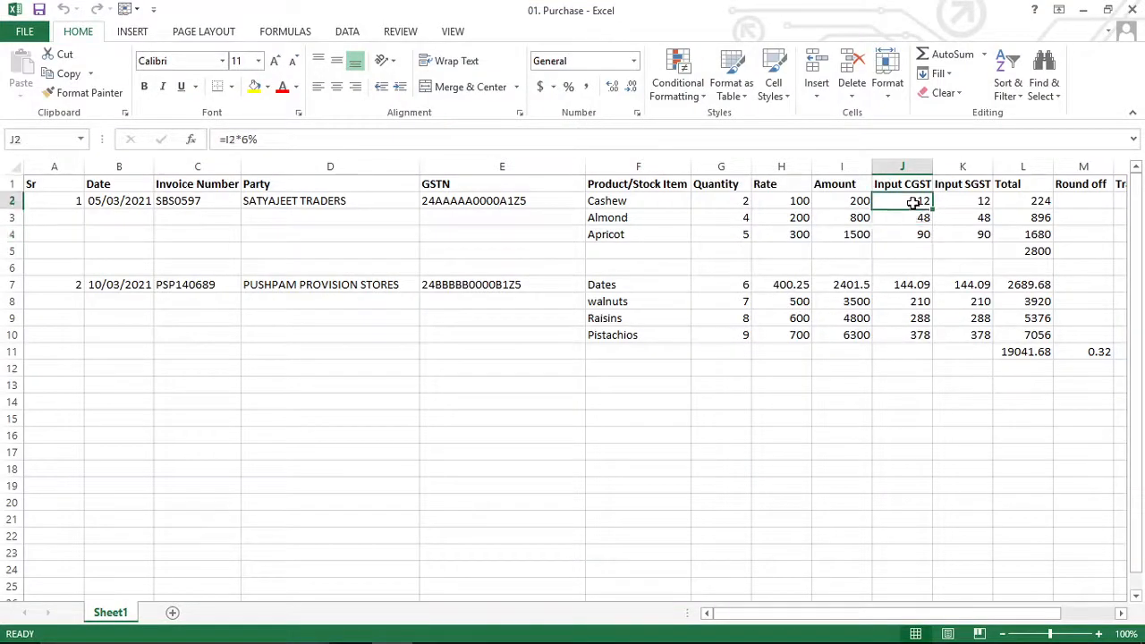
drag(915, 203, 916, 234)
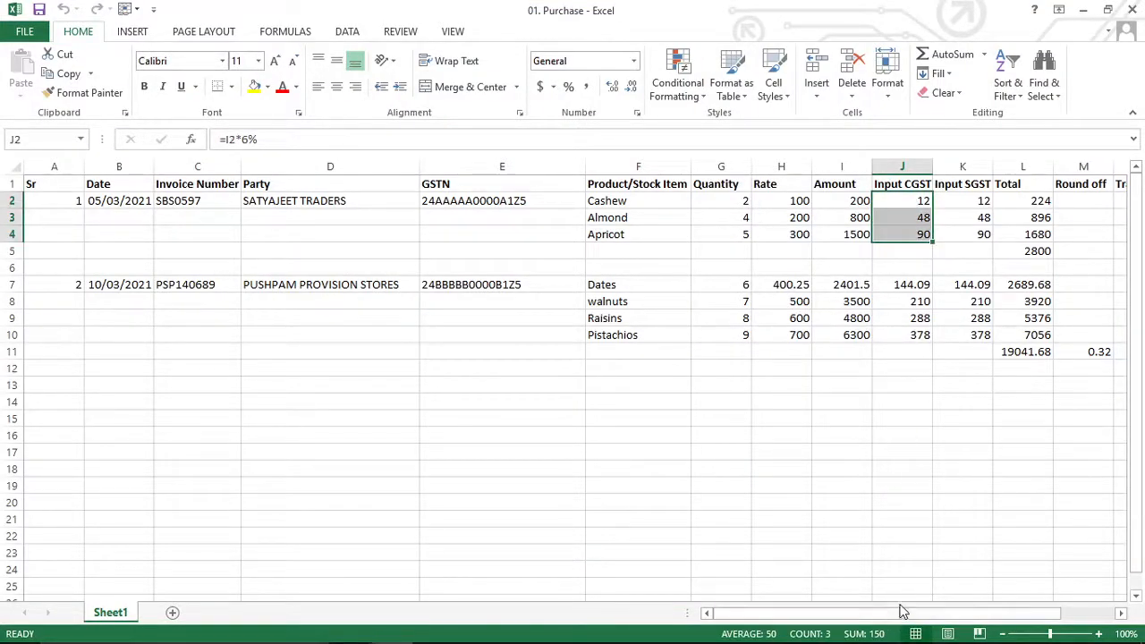
click(977, 235)
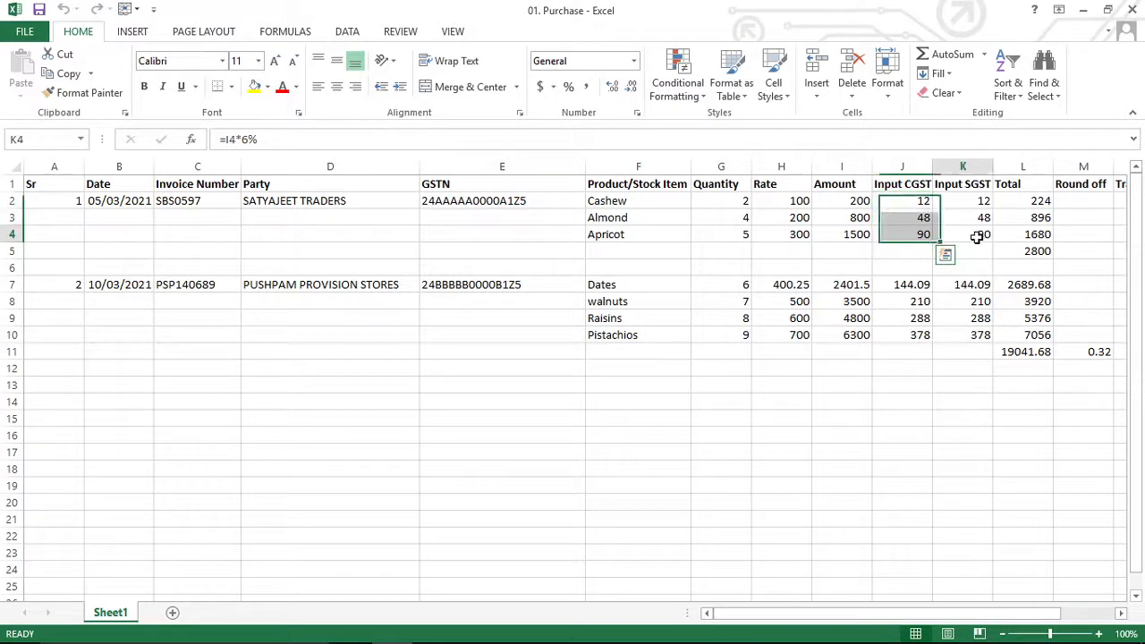
key(alt+Tab)
key(Return)
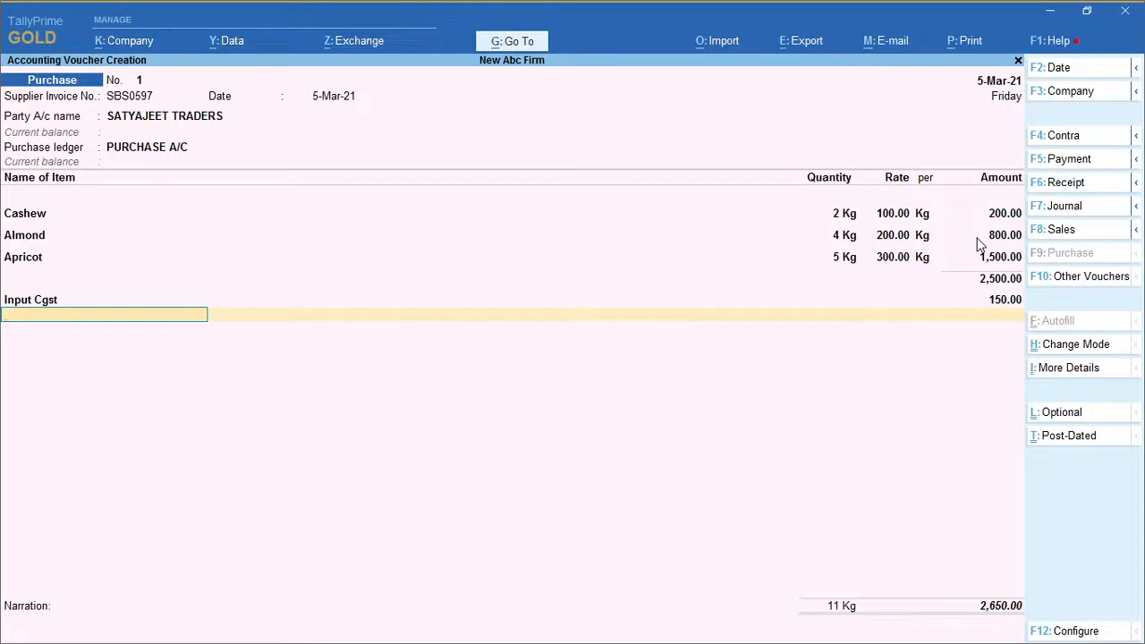
Step: Create a second tax ledger named Input Sgst under Duties & Taxes
key(alt+c)
text(INP)
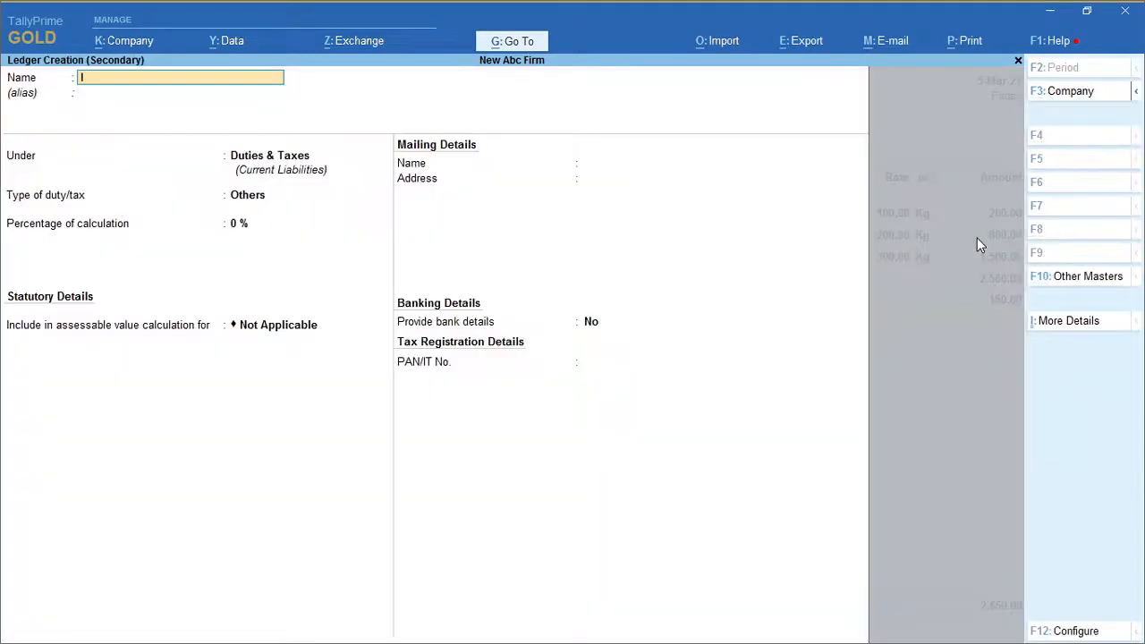
text(UT)
key(BackSpace)
key(BackSpace)
key(BackSpace)
key(BackSpace)
text(nput Sgst)
key(Return)
key(Return)
Step: Set Input Sgst's duty type to GST and tax type to State Tax, save the ledger and accept its amount in the voucher
key(Up)
key(Return)
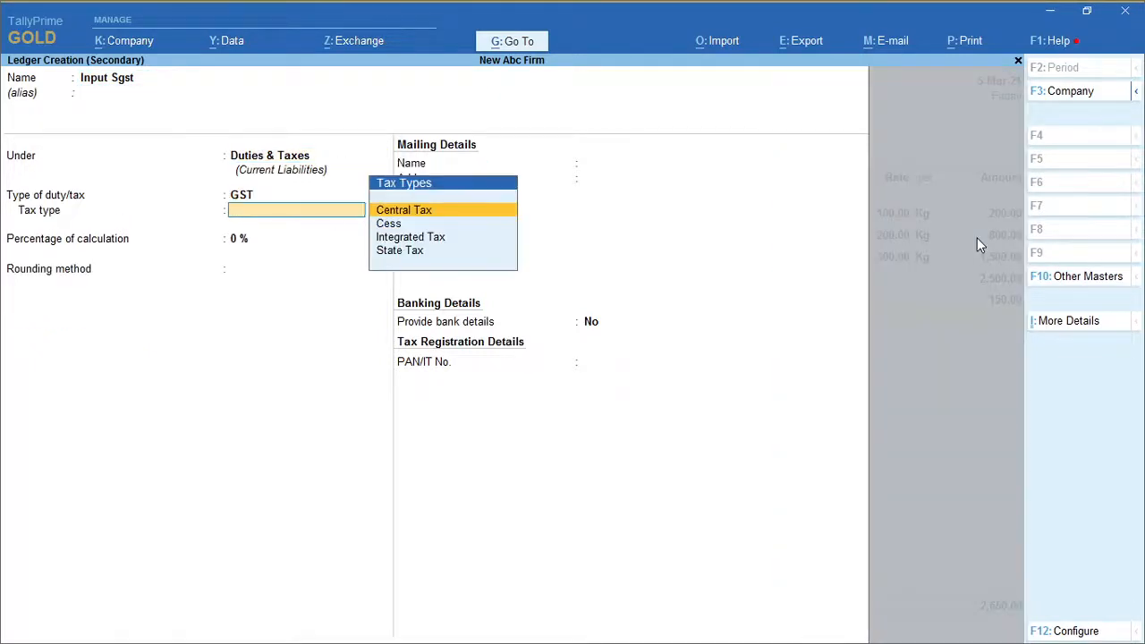
key(Down)
key(Down)
key(Down)
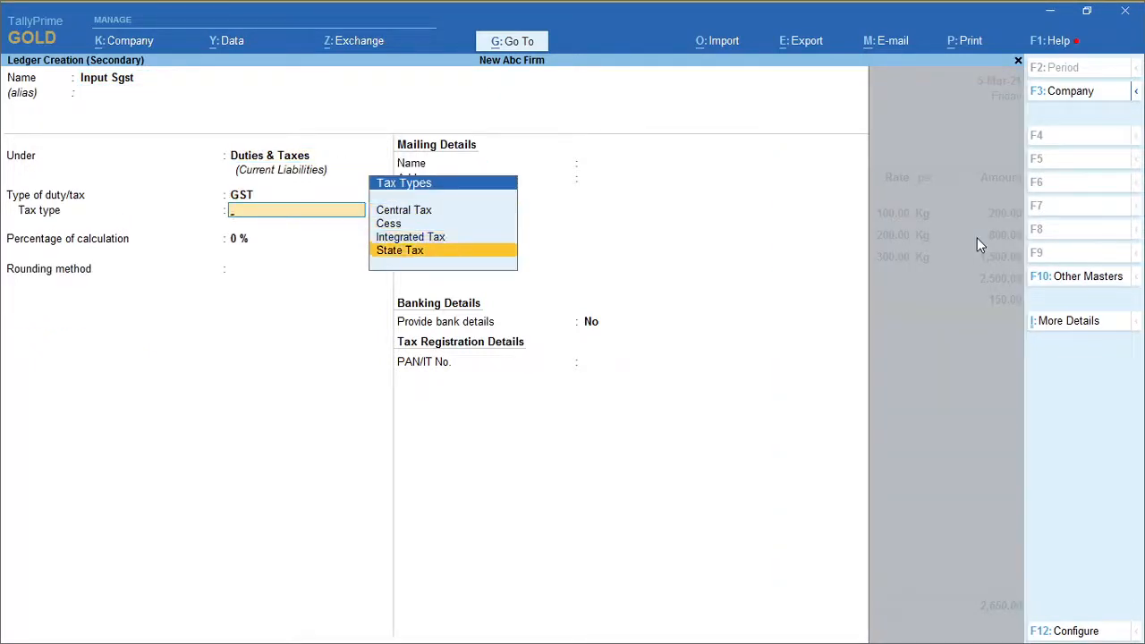
key(Return)
key(ctrl)
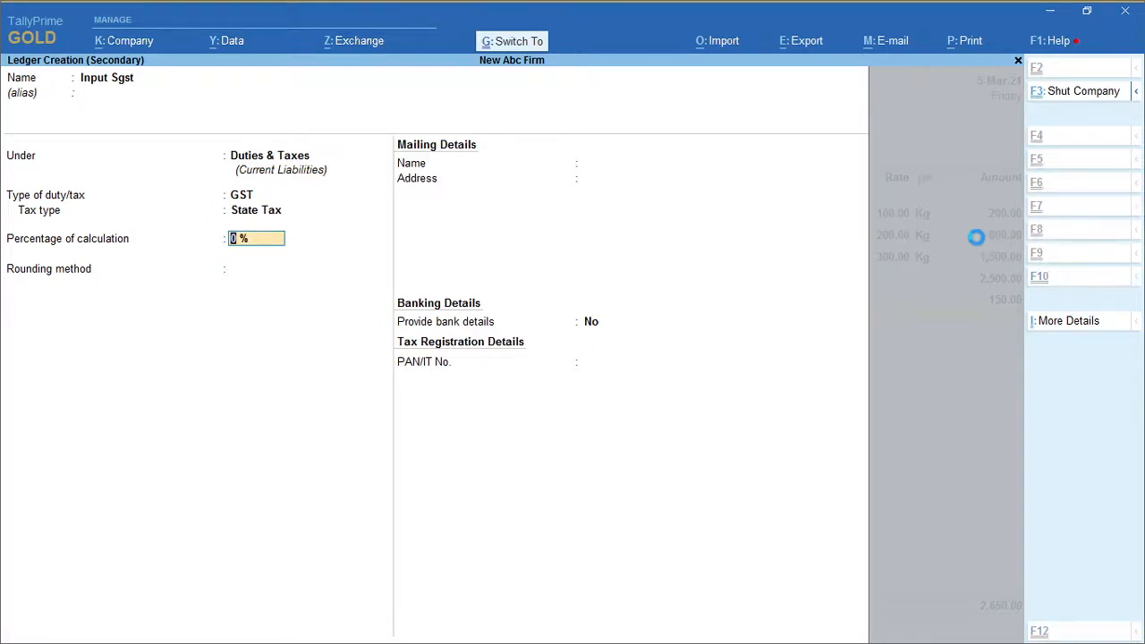
key(ctrl+a)
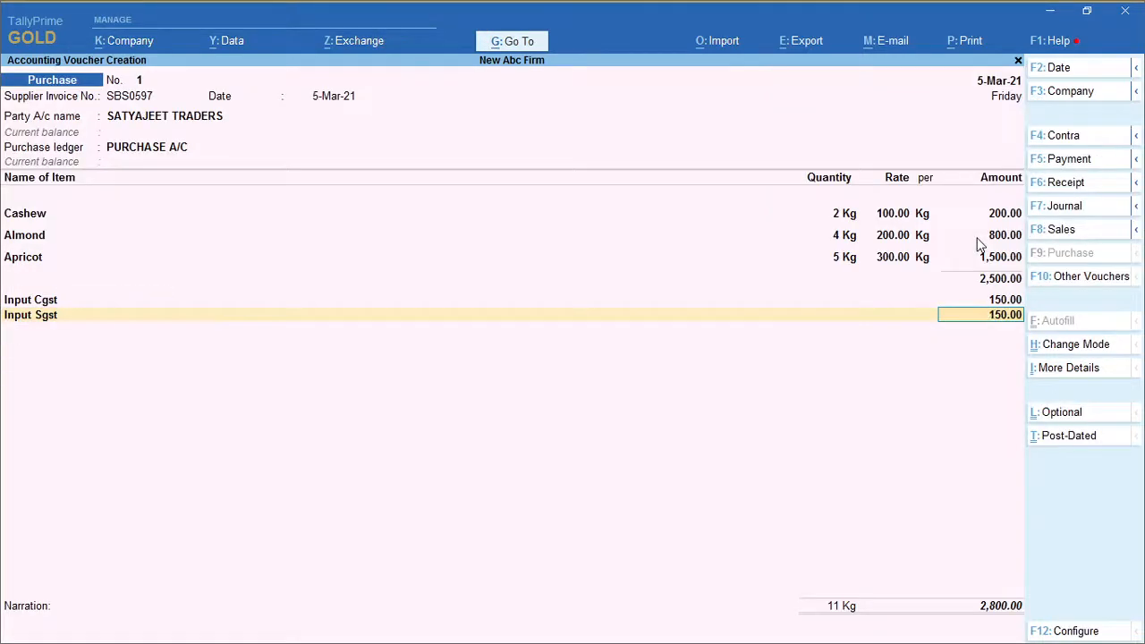
key(Return)
Step: Examine the round off, trade discount and final total of the first invoice in the Excel sheet
key(alt+Tab)
key(Right)
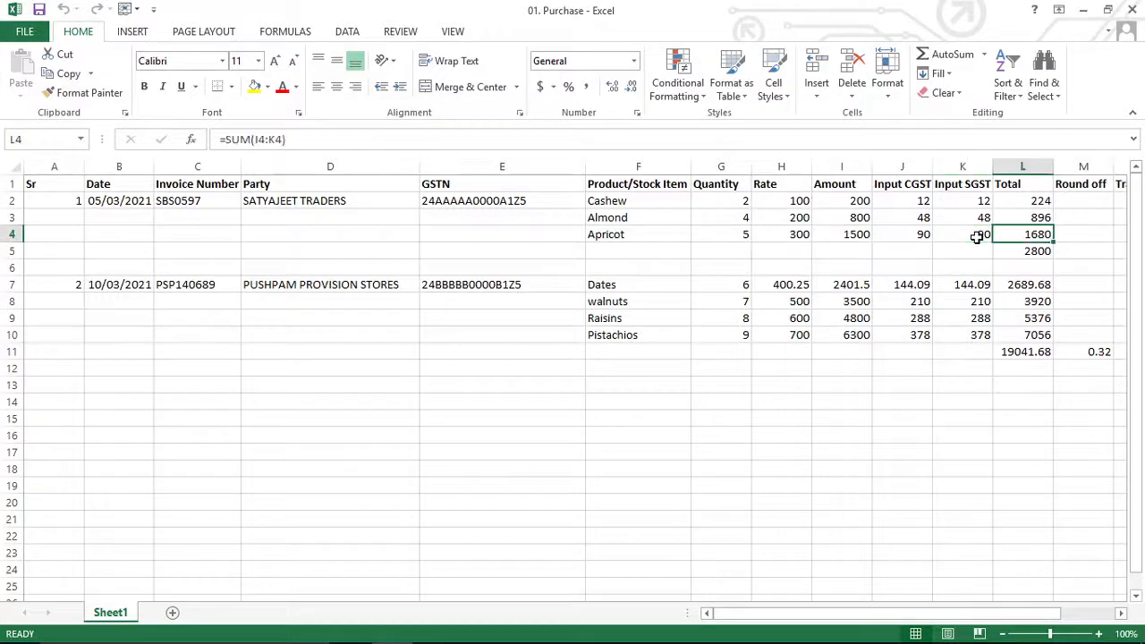
key(Right)
key(Right)
key(Left)
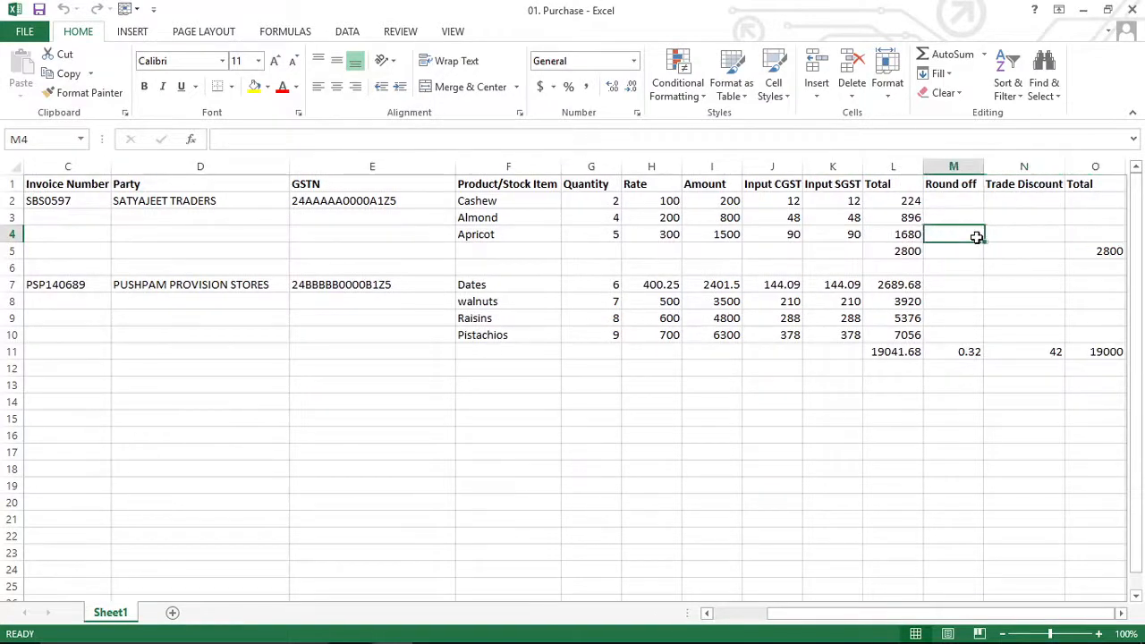
key(Right)
key(Right)
key(Left)
key(Left)
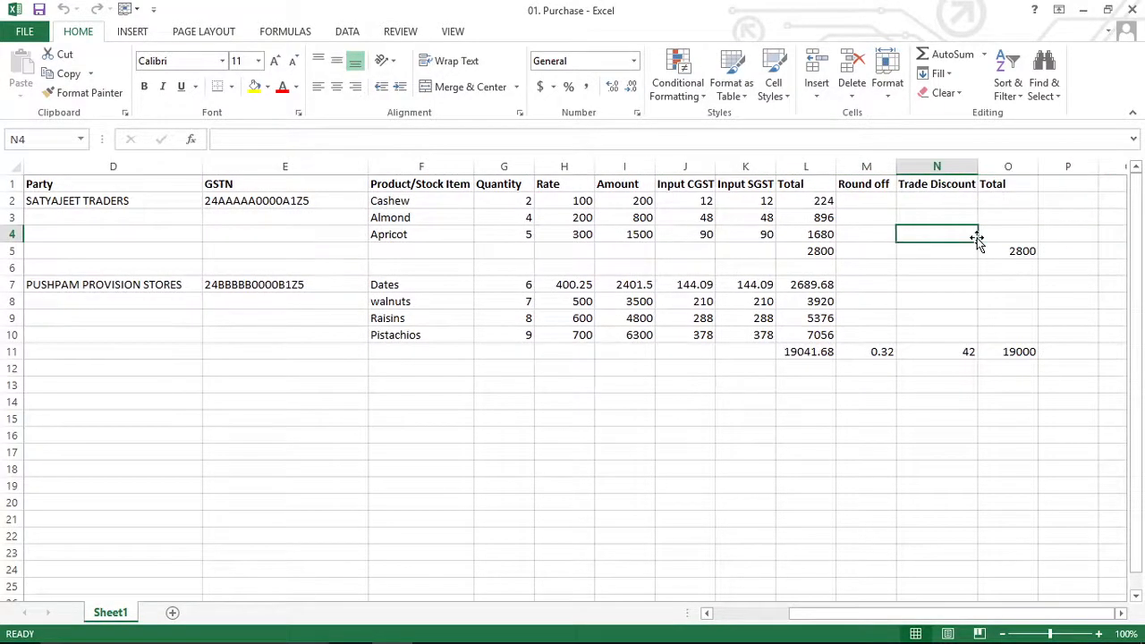
key(Right)
key(Down)
key(alt+Tab)
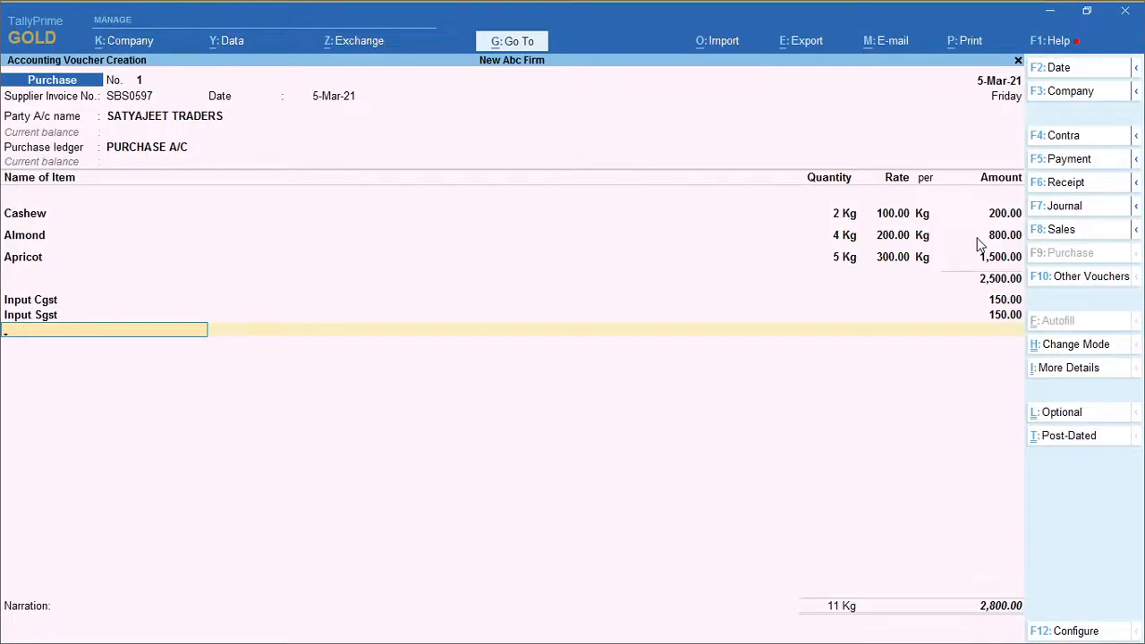
Step: End the voucher's ledger lines at the narration and compare its total with the first invoice's total in Excel
key(ctrl)
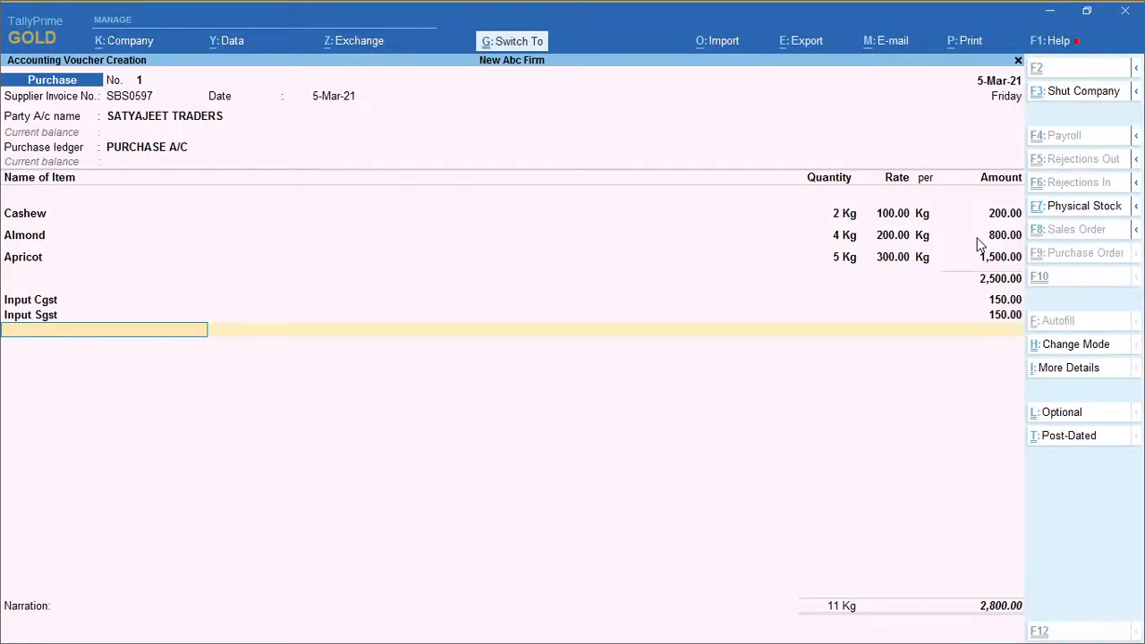
key(Return)
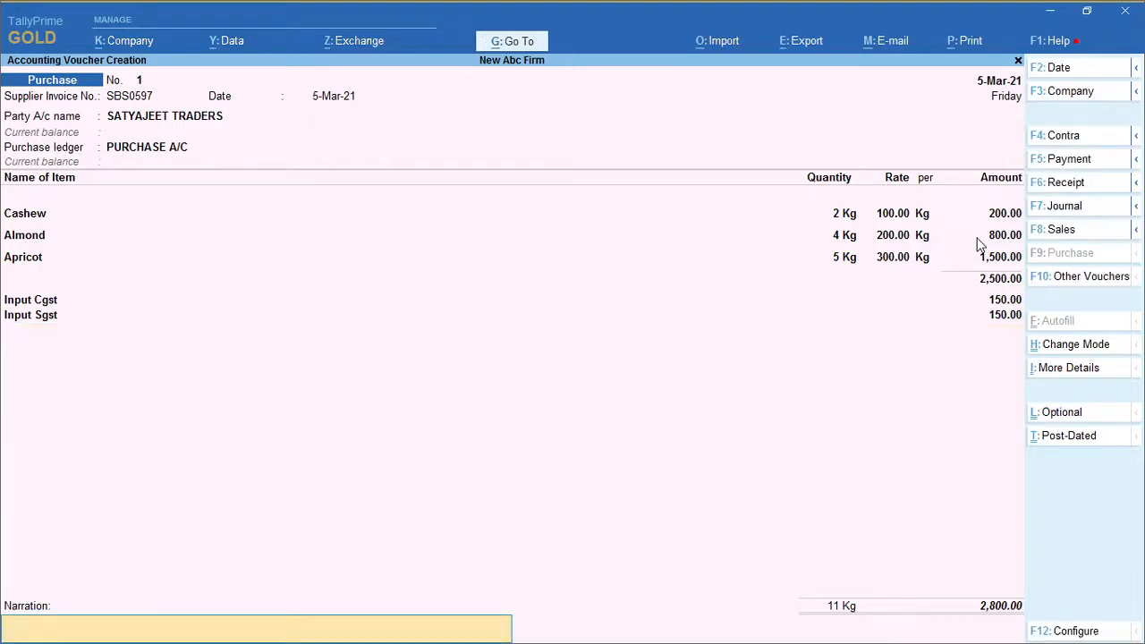
key(alt+Tab)
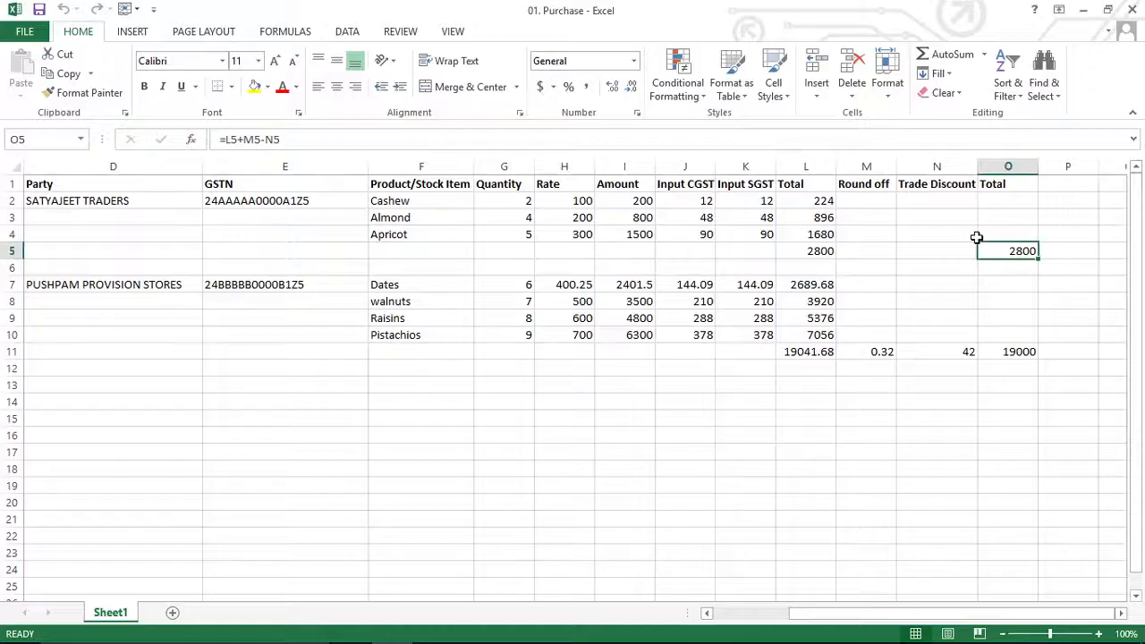
key(alt+Tab)
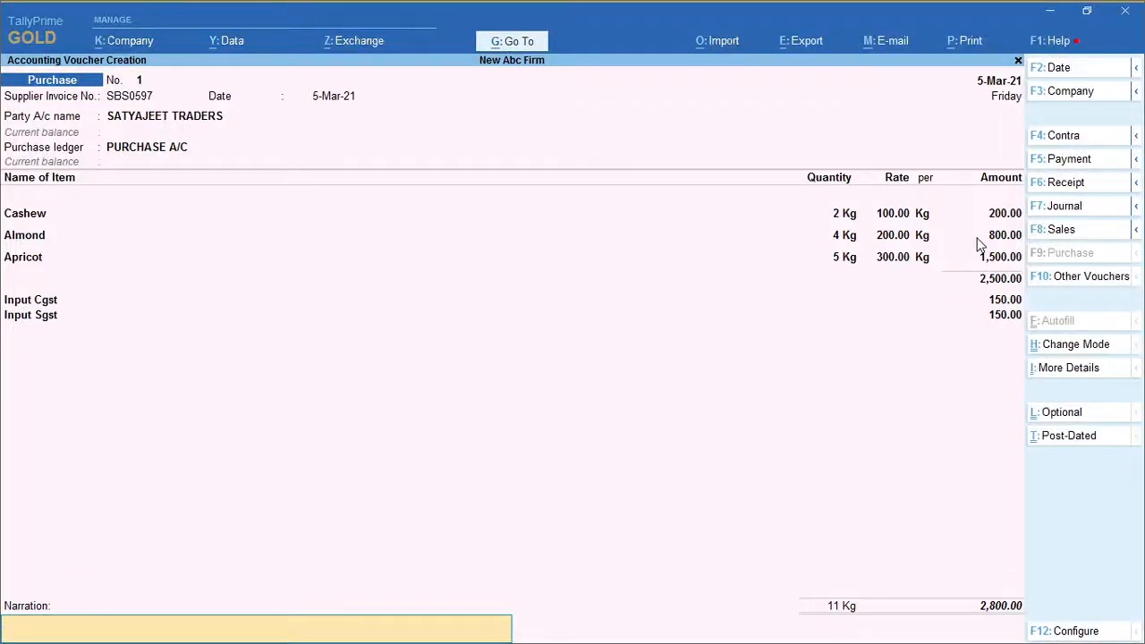
key(alt+Tab)
key(alt+Tab)
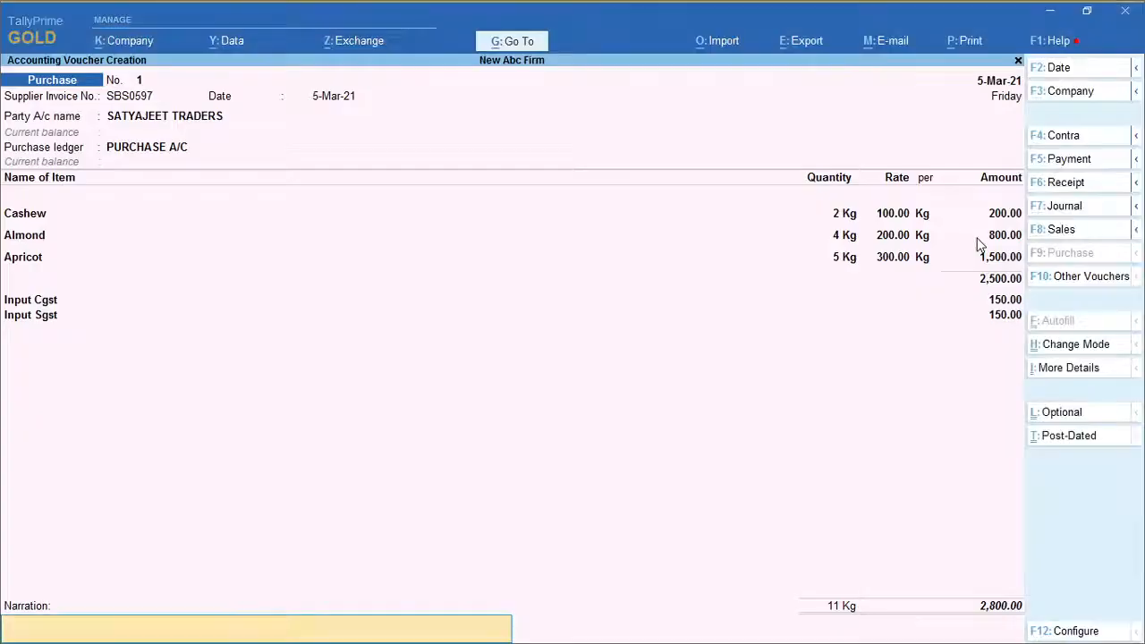
Step: Enter the purchase voucher's narration "Being goods purchased"
text(Being goods purha)
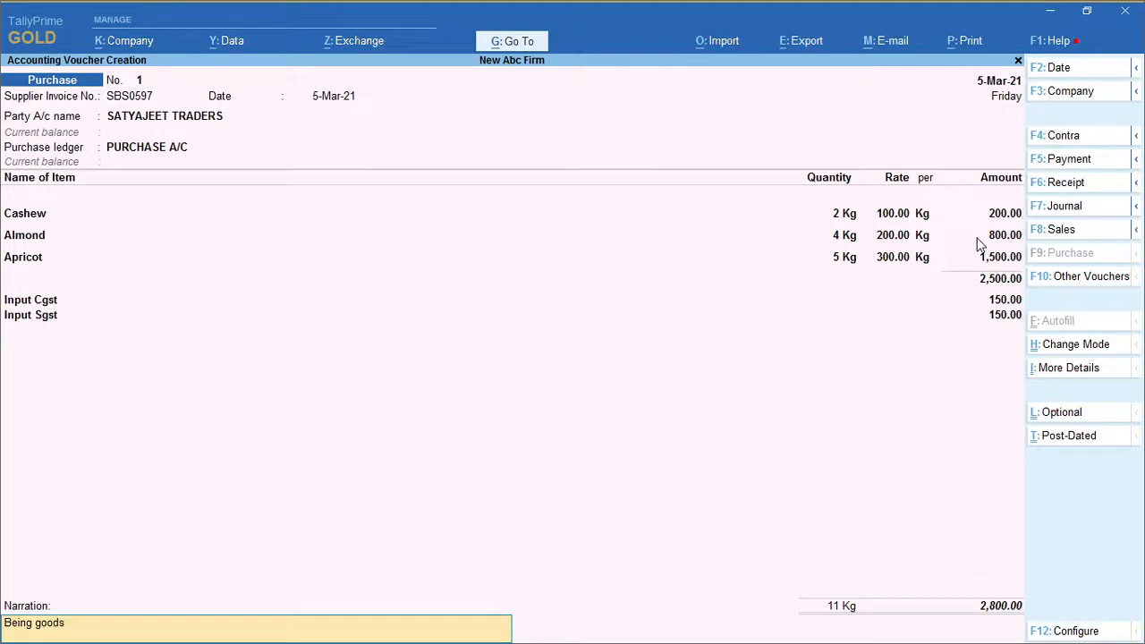
text(sed)
key(BackSpace)
key(BackSpace)
key(BackSpace)
key(BackSpace)
key(BackSpace)
key(BackSpace)
key(BackSpace)
text(urchased)
Step: Review the first invoice's row in Excel against the voucher, and save the completed purchase voucher in TallyPrime
key(alt+Tab)
key(alt+Tab)
key(alt+Tab)
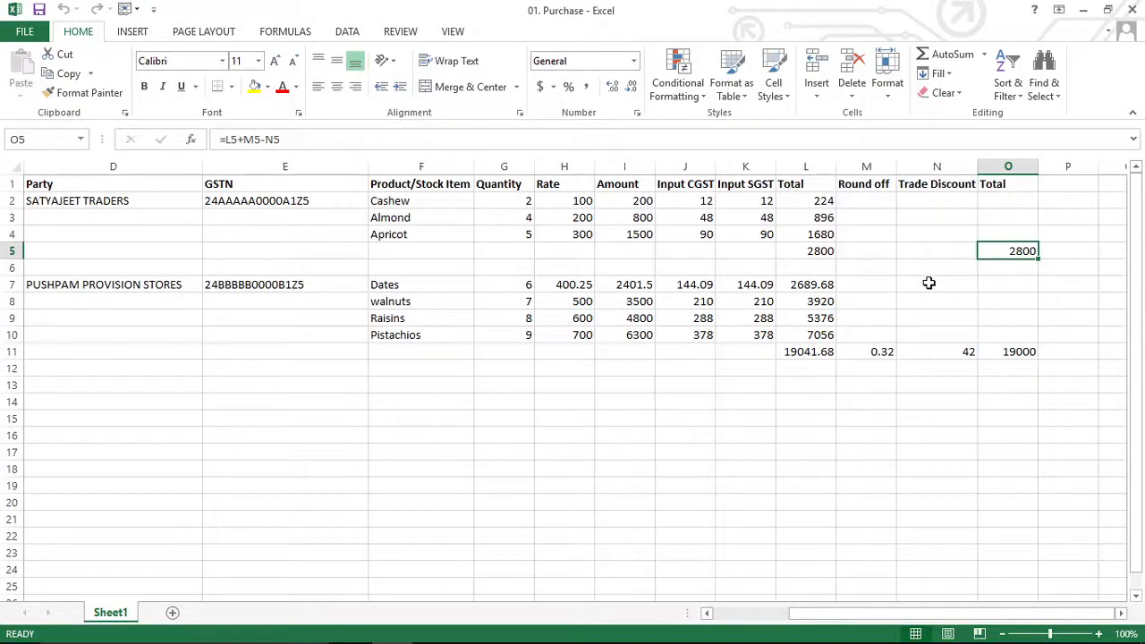
key(Left)
key(Home)
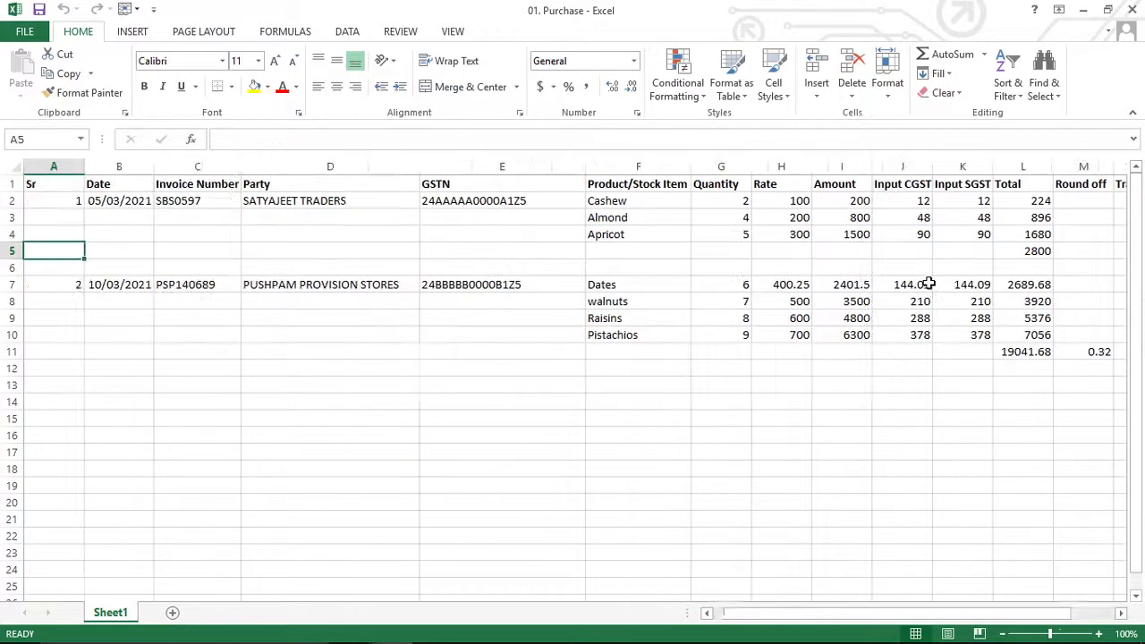
key(Right)
key(Right)
key(Down)
key(Left)
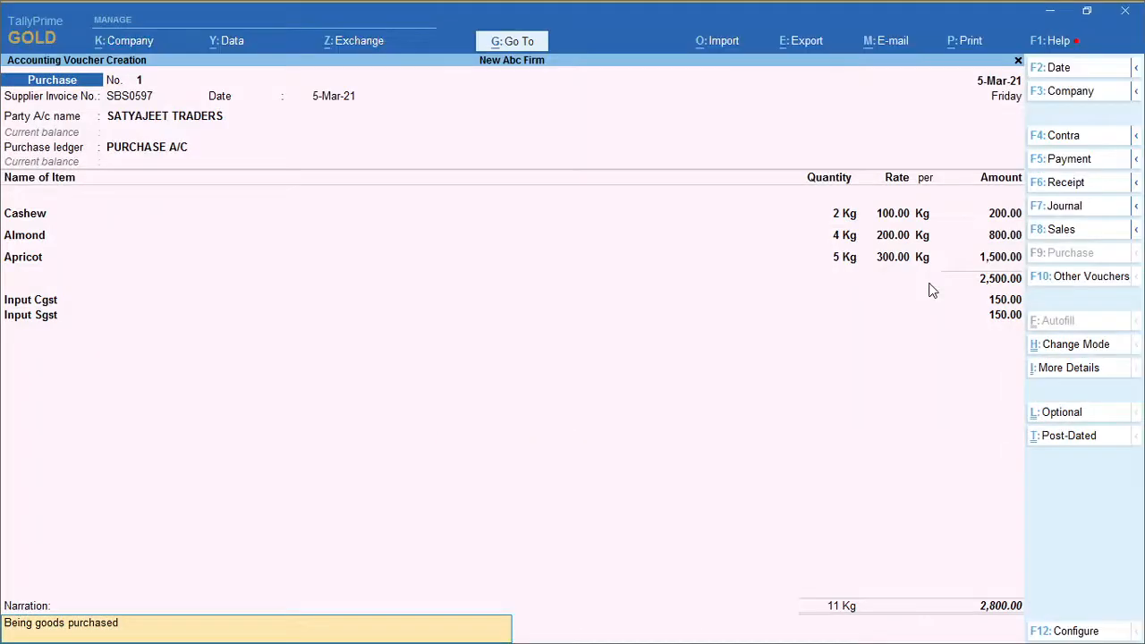
key(ctrl+a)
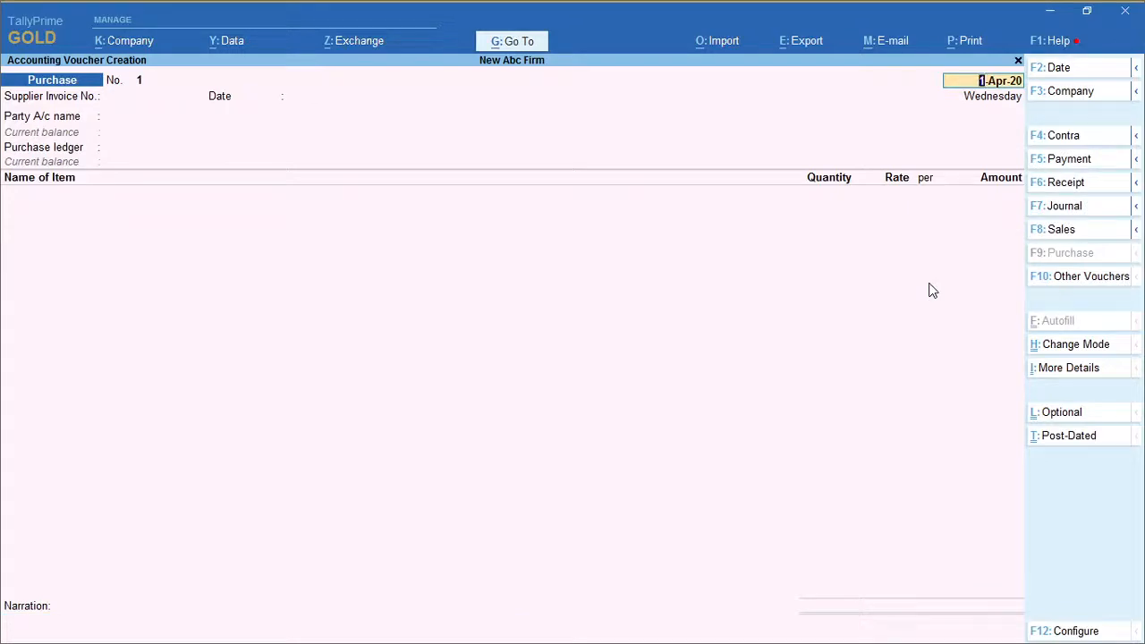
Step: Look up the second invoice's date in Excel and date the new purchase voucher 10.3.21
key(alt+Tab)
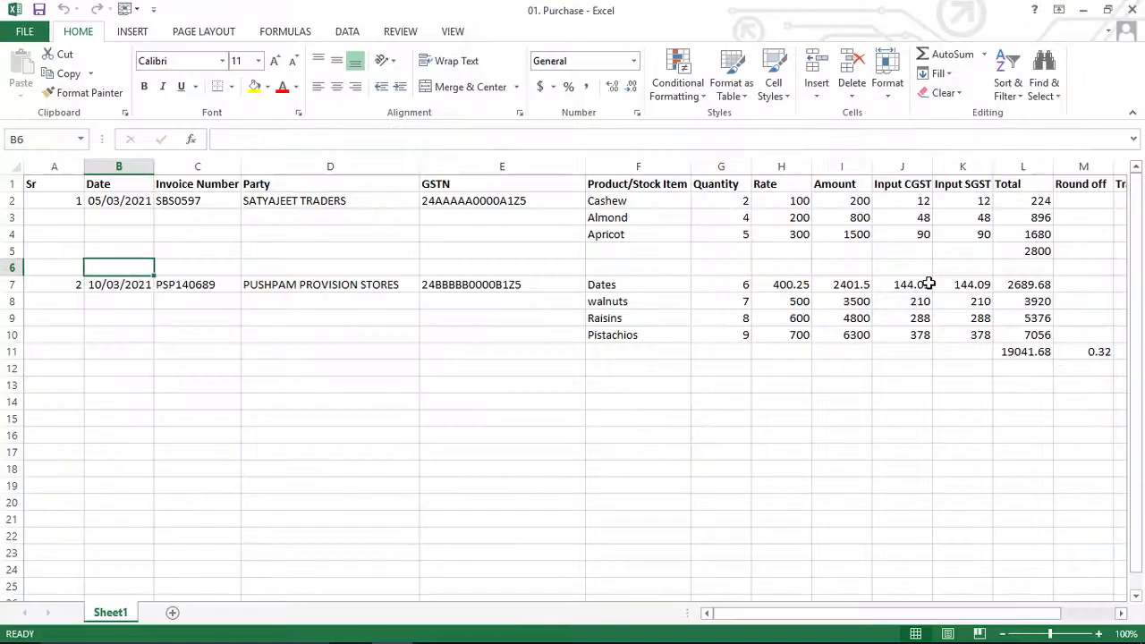
key(Down)
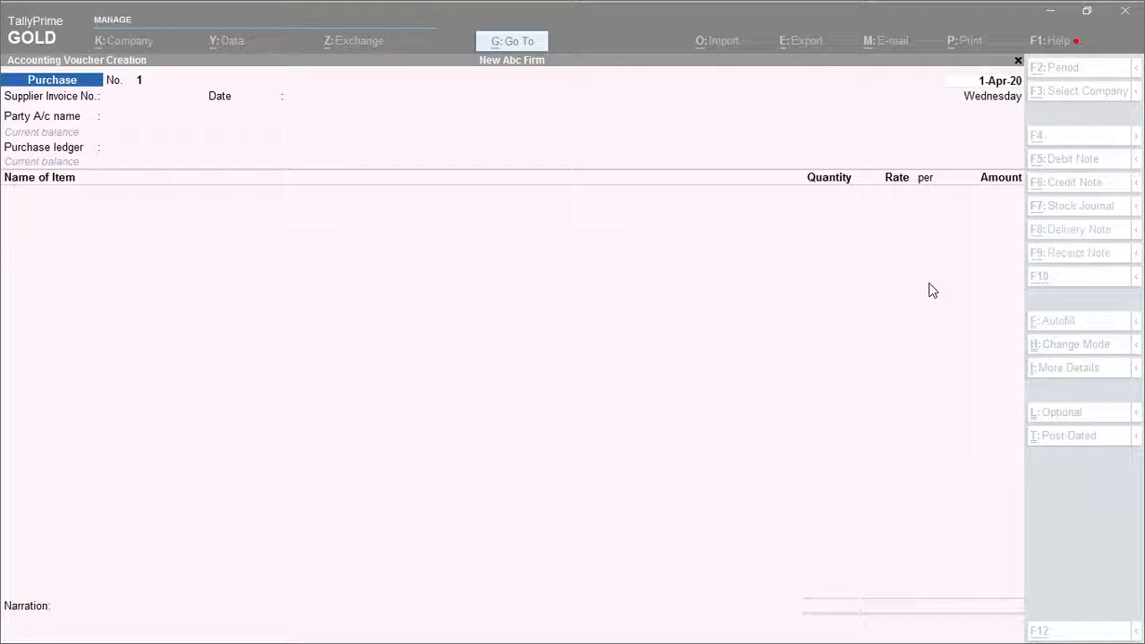
key(alt+Tab)
text(1)
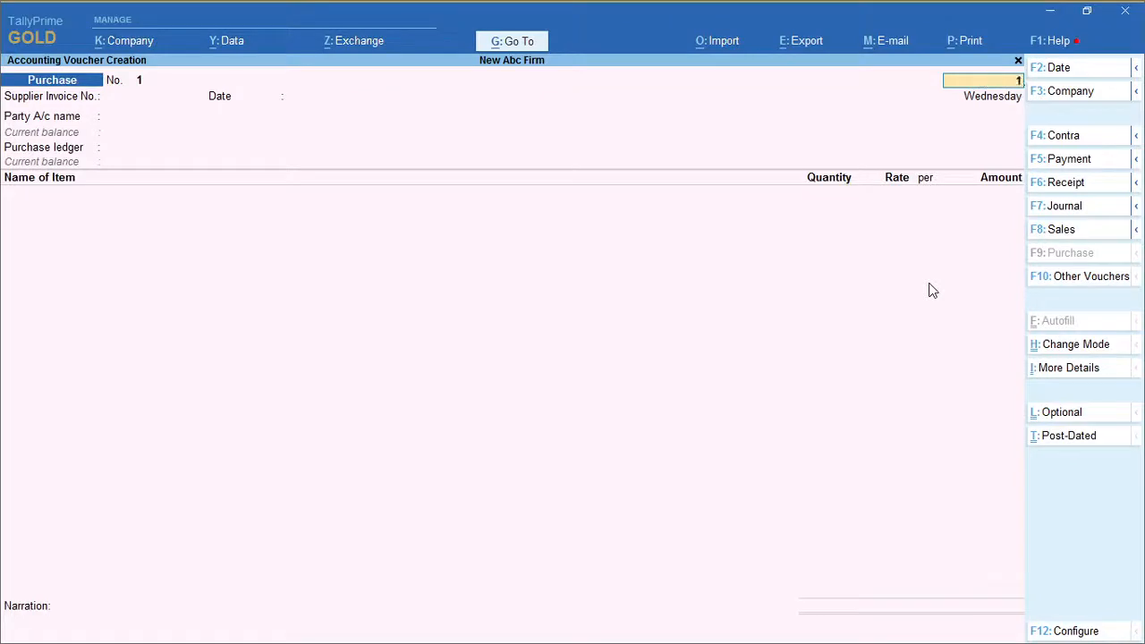
text(0.3.21)
key(Return)
Step: Copy the second invoice's number from Excel into Supplier Invoice No. and accept 10-Mar-21 as its date
key(alt+Tab)
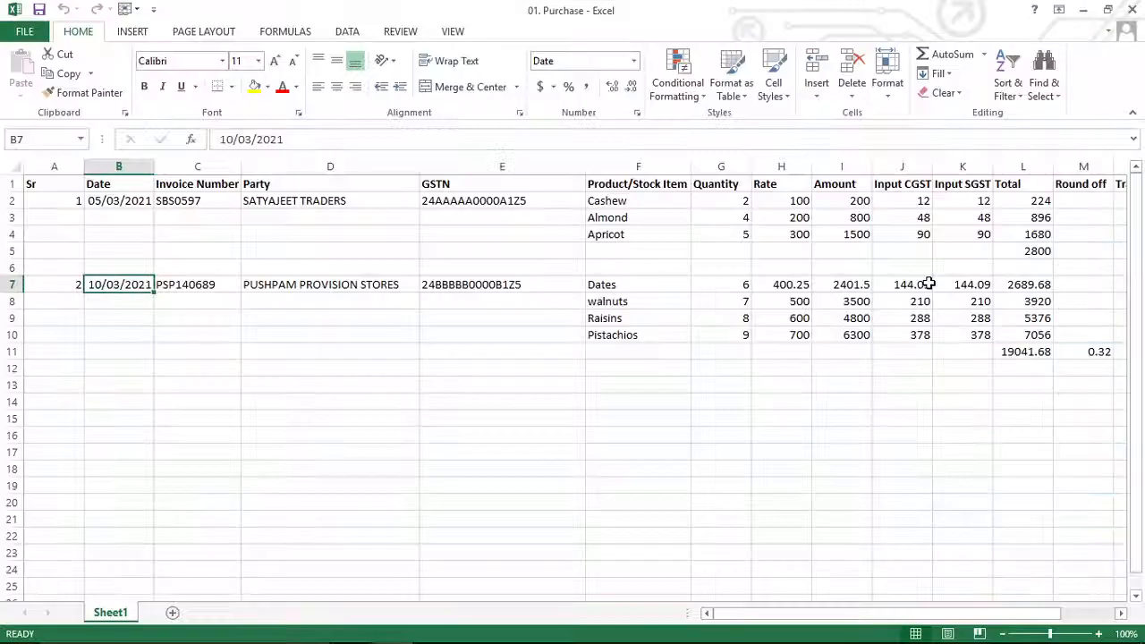
key(Right)
key(ctrl+c)
key(alt+Tab)
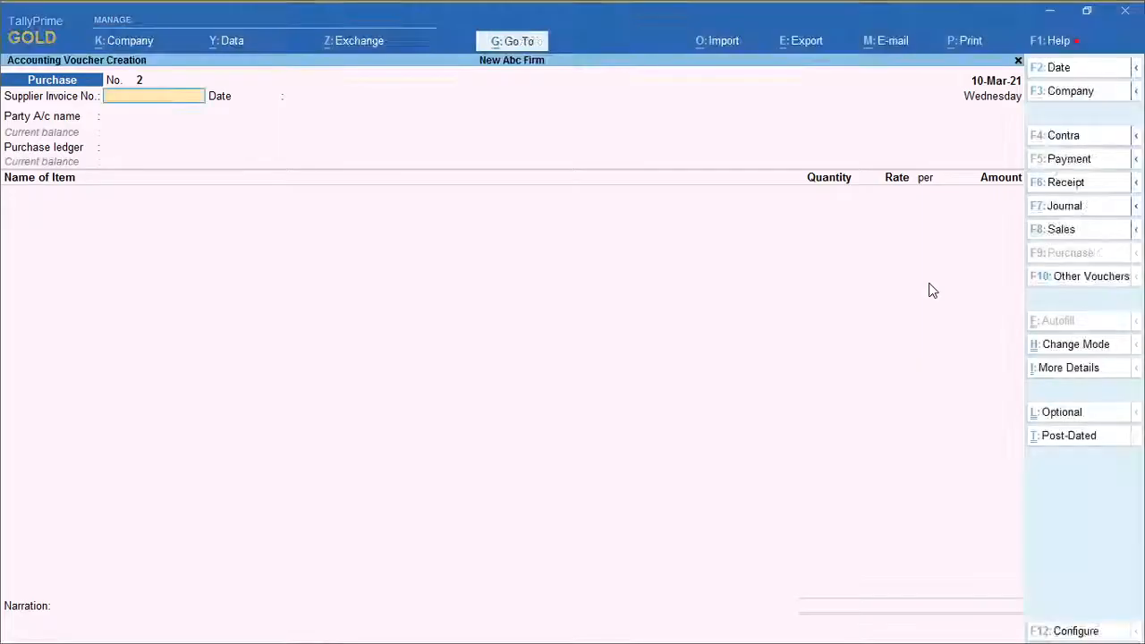
key(ctrl+alt+v)
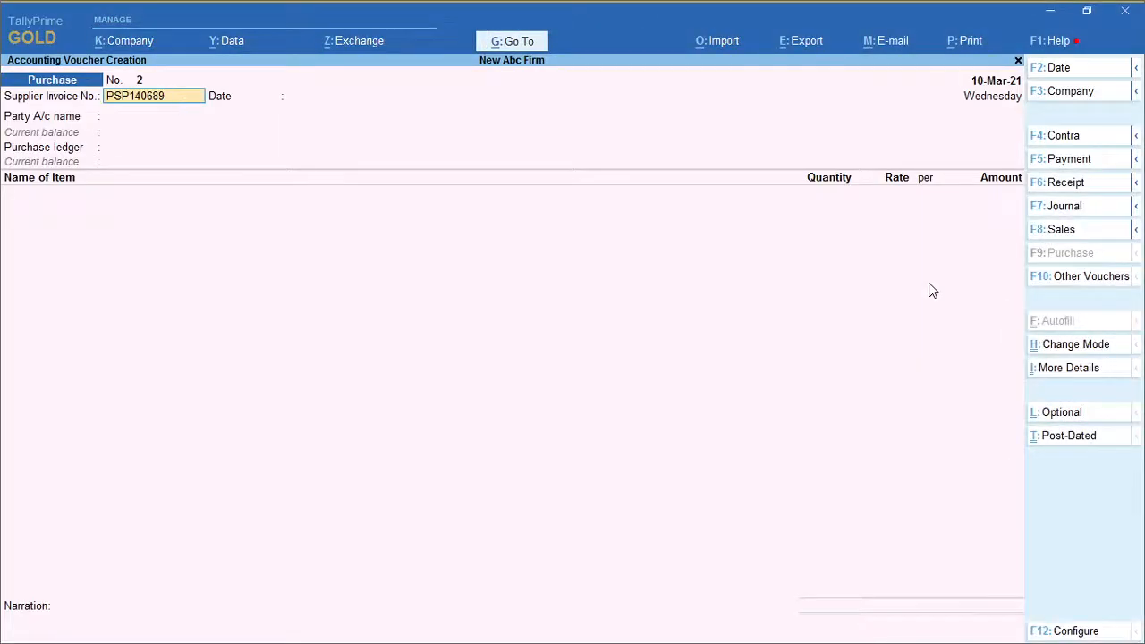
key(Return)
key(Return)
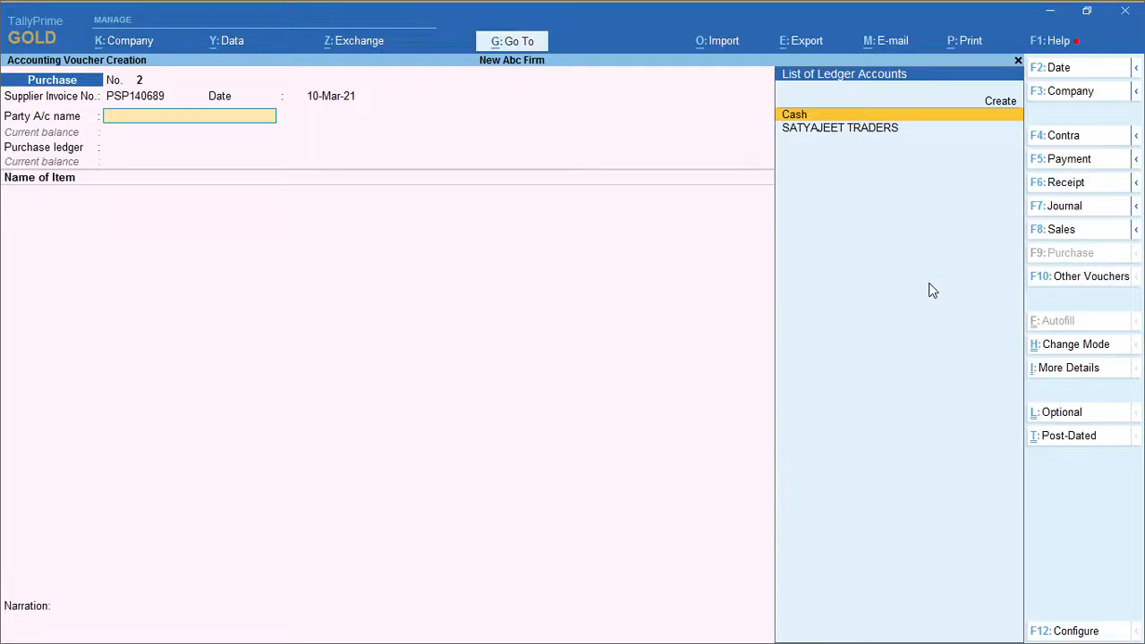
Step: Start a new party ledger from the voucher and name it PUSHPAM PROVISION STORES, copied from the Excel sheet
key(Down)
key(Up)
key(alt+Tab)
key(Right)
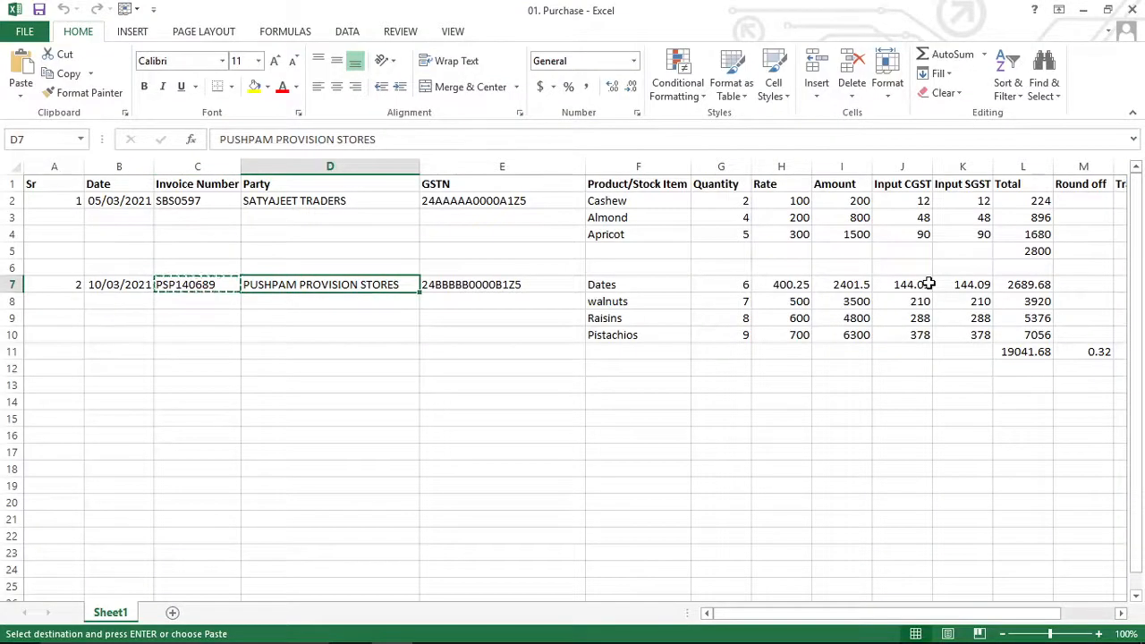
key(ctrl+c)
key(alt+Tab)
key(alt+c)
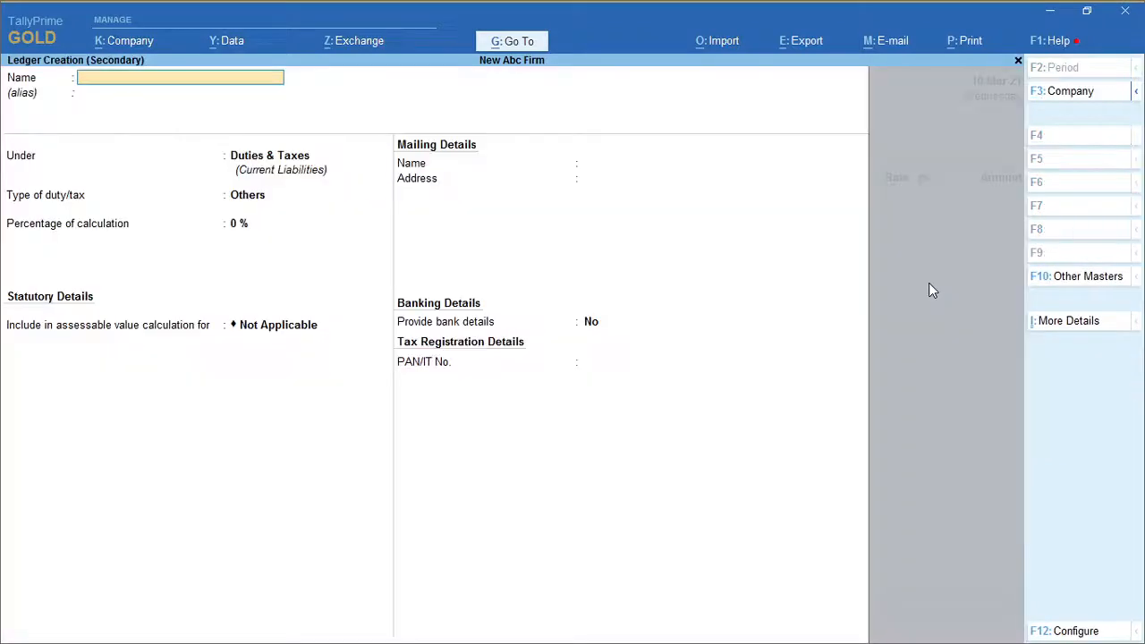
key(ctrl+alt+v)
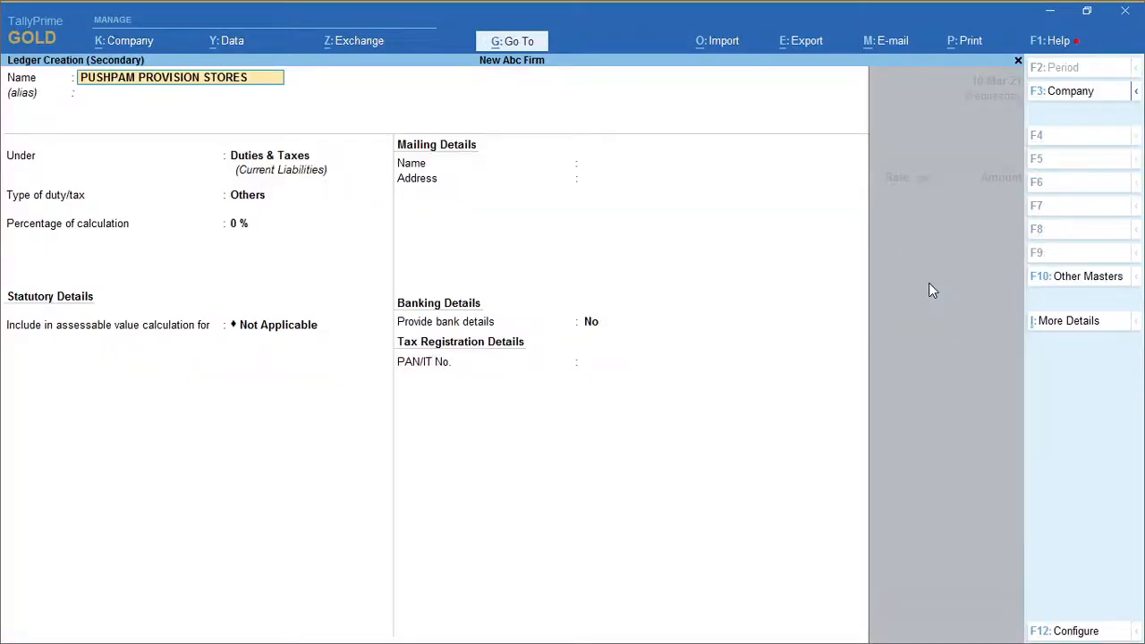
Step: Place the new party ledger under Sundry Creditors and save it into the voucher
key(Return)
key(Return)
text(cr)
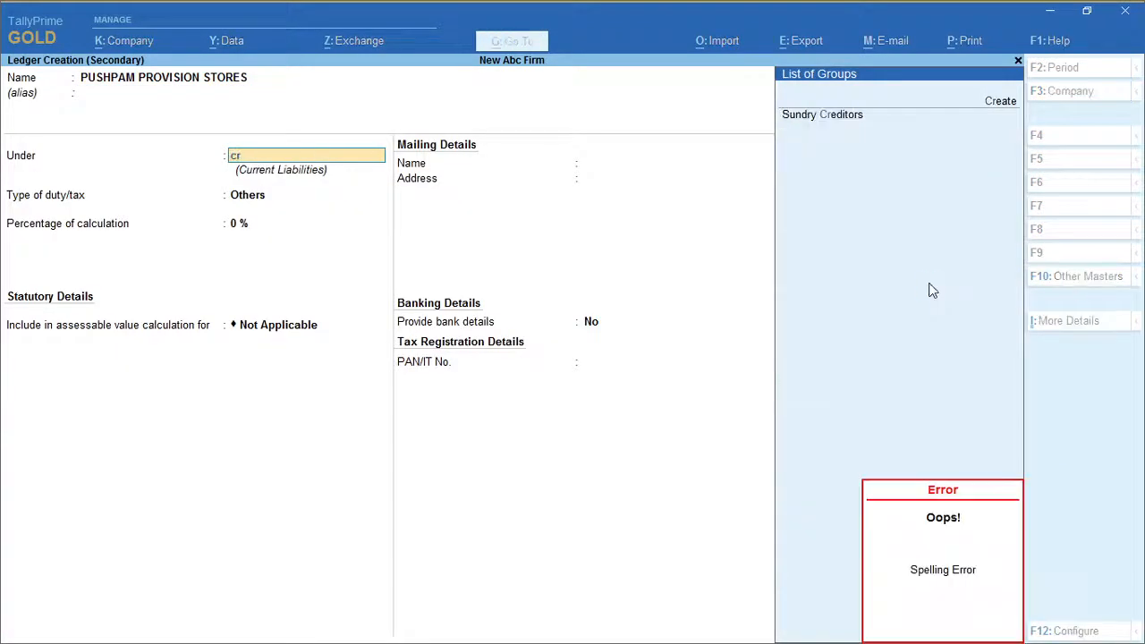
key(Return)
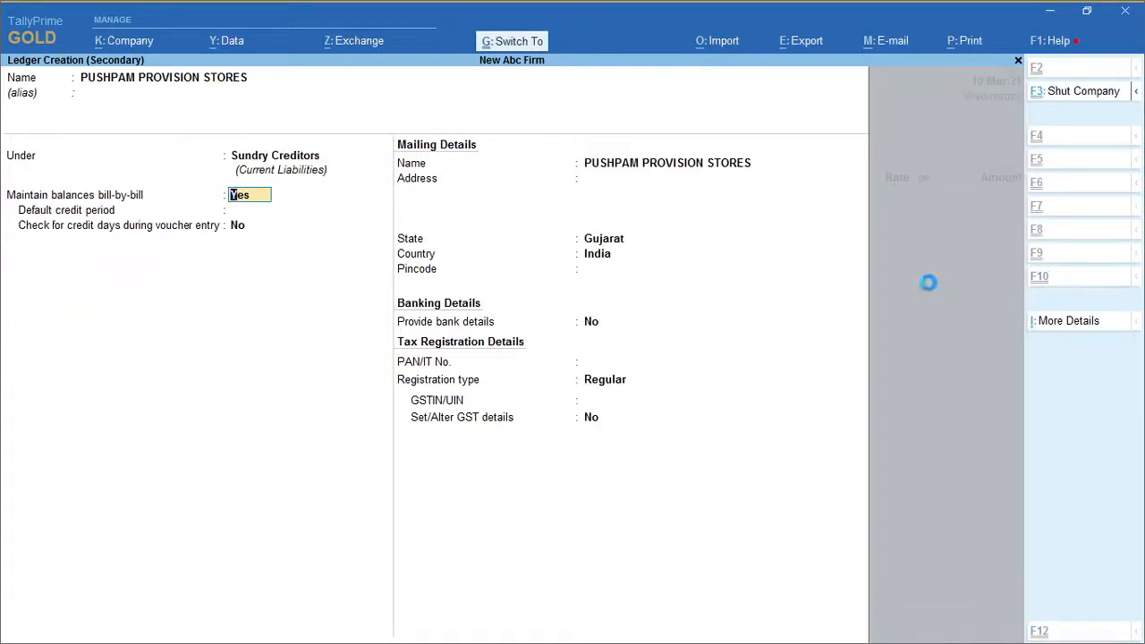
key(ctrl+a)
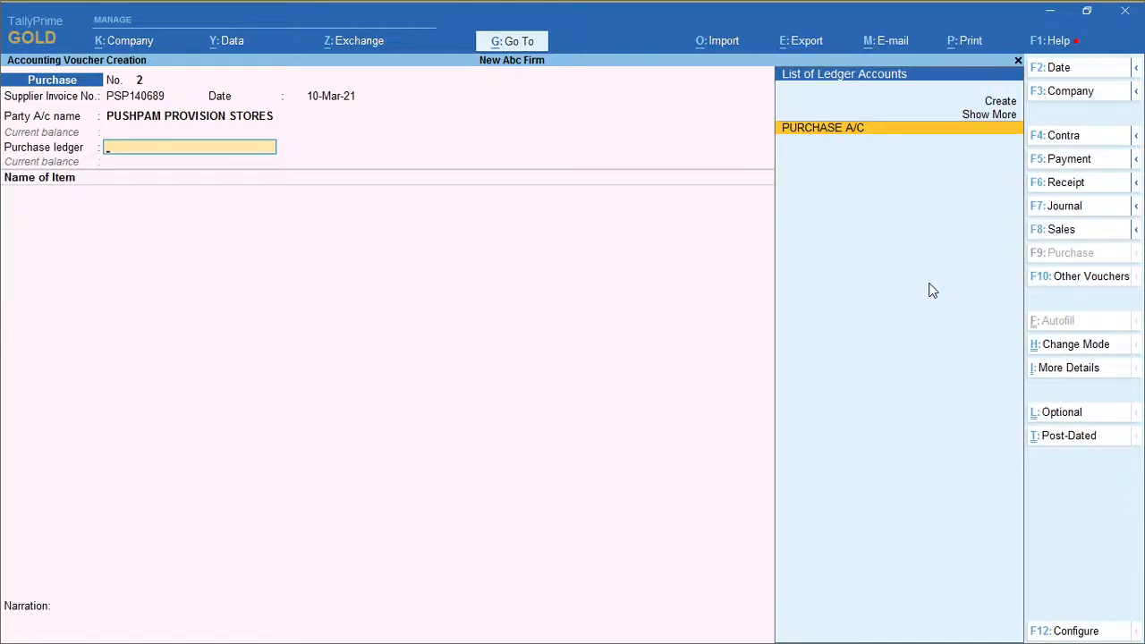
Step: Select PURCHASE A/C as the purchase ledger with the Purchase Taxable classification
key(Return)
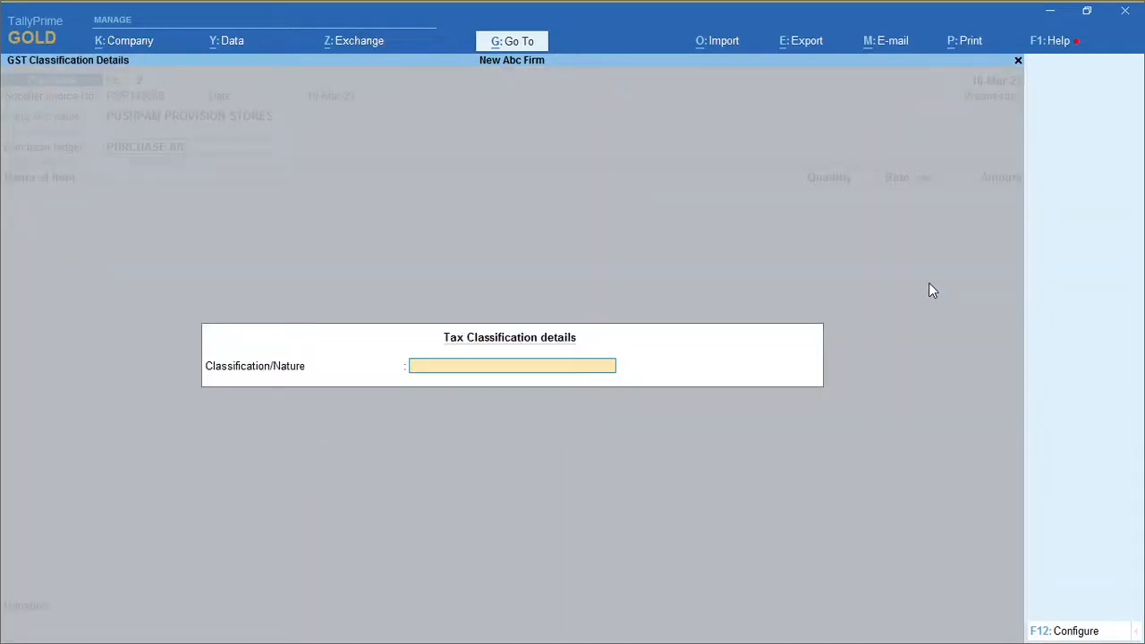
text(Pur)
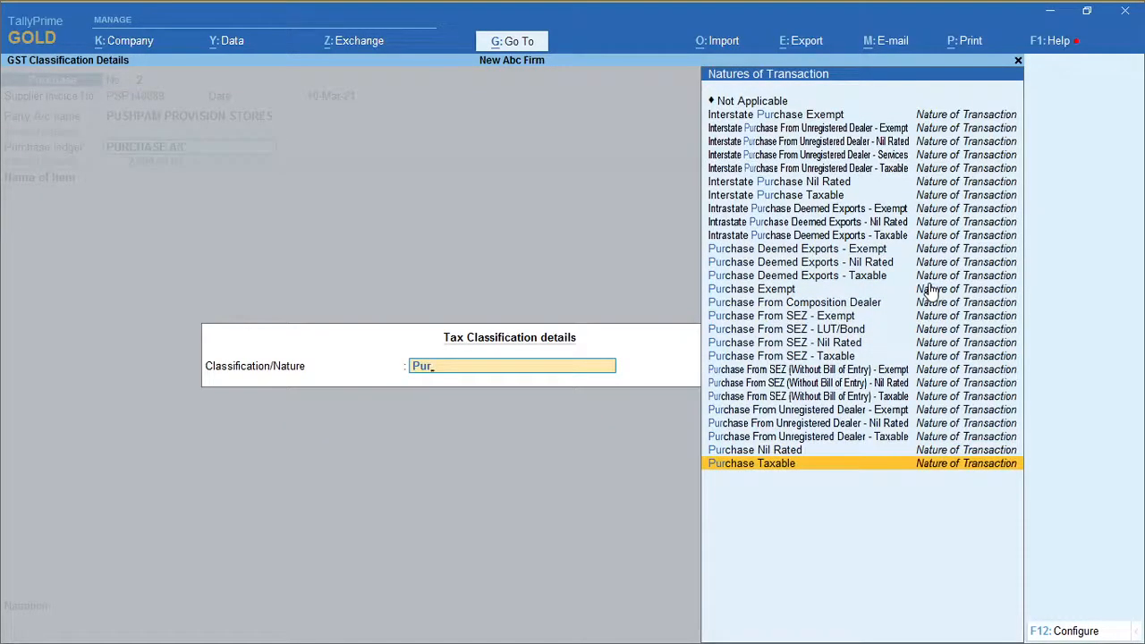
key(Return)
Step: Locate the second supplier's GST number in Excel and open the PUSHPAM PROVISION STORES ledger for alteration at its GSTIN/UIN field
key(alt+Tab)
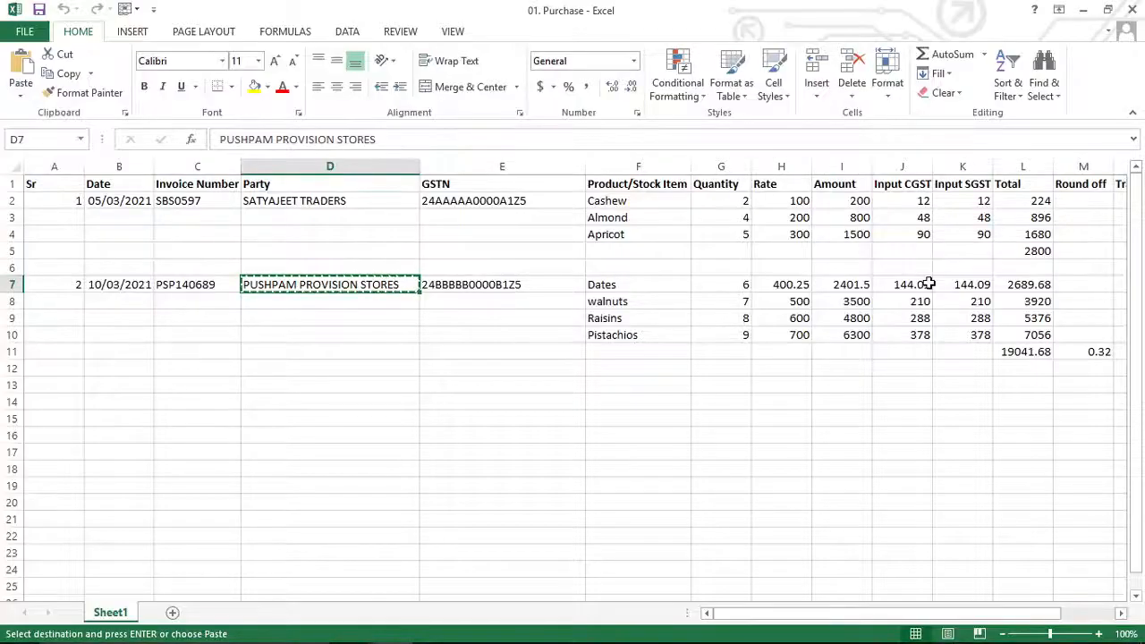
key(Right)
key(Escape)
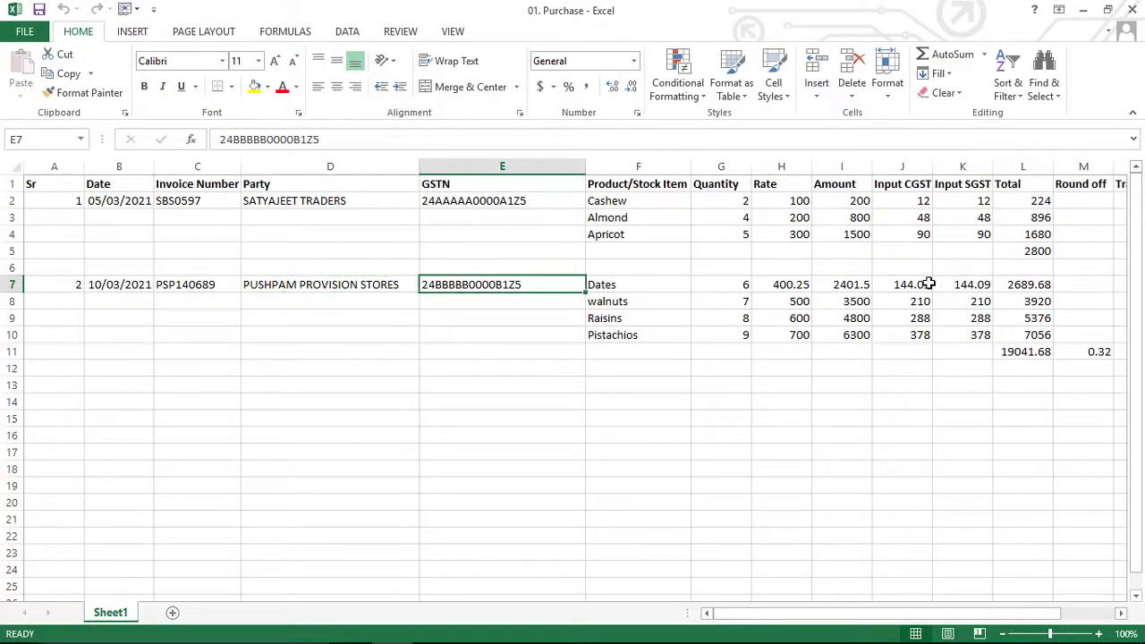
key(alt+Tab)
key(BackSpace)
key(BackSpace)
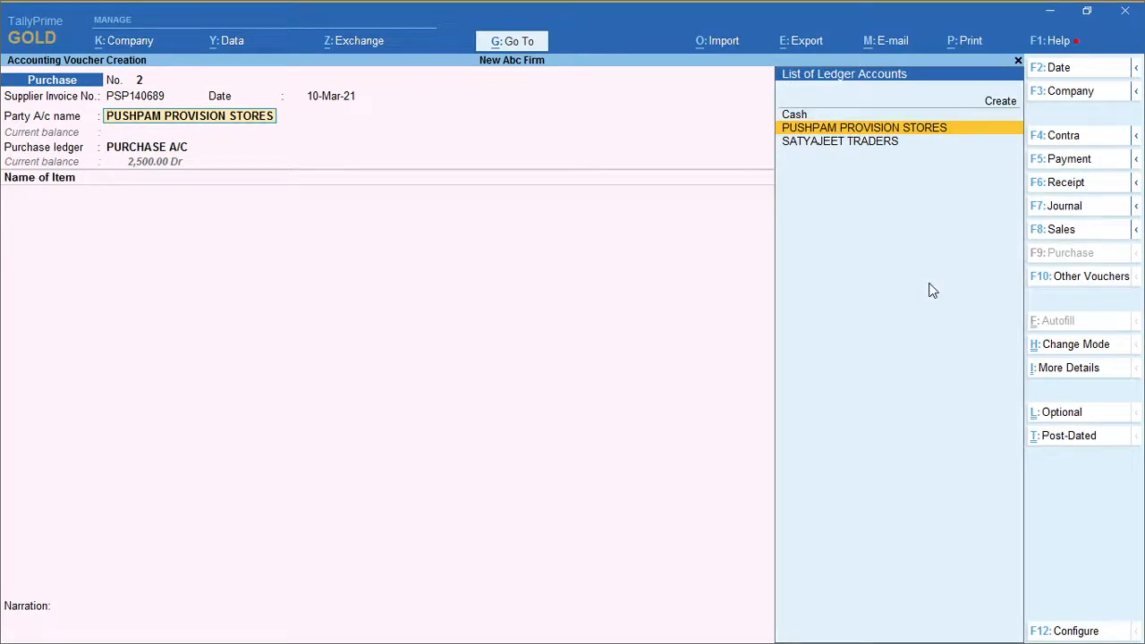
key(ctrl+Return)
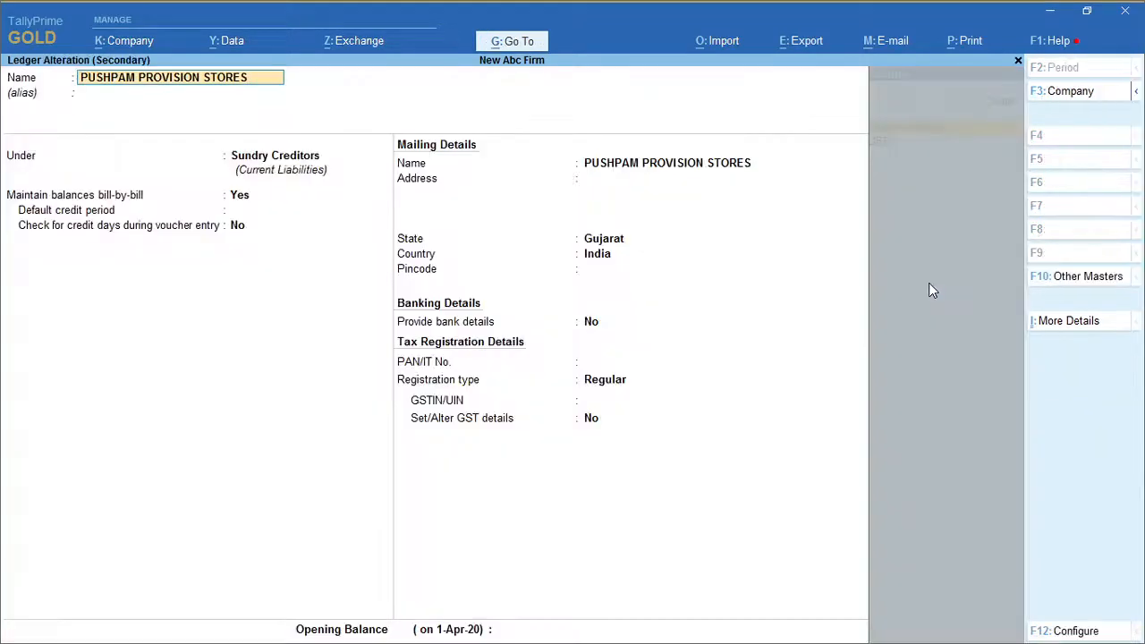
key(Return)
key(Return)
key(Return)
key(Return)
key(Return)
key(Return)
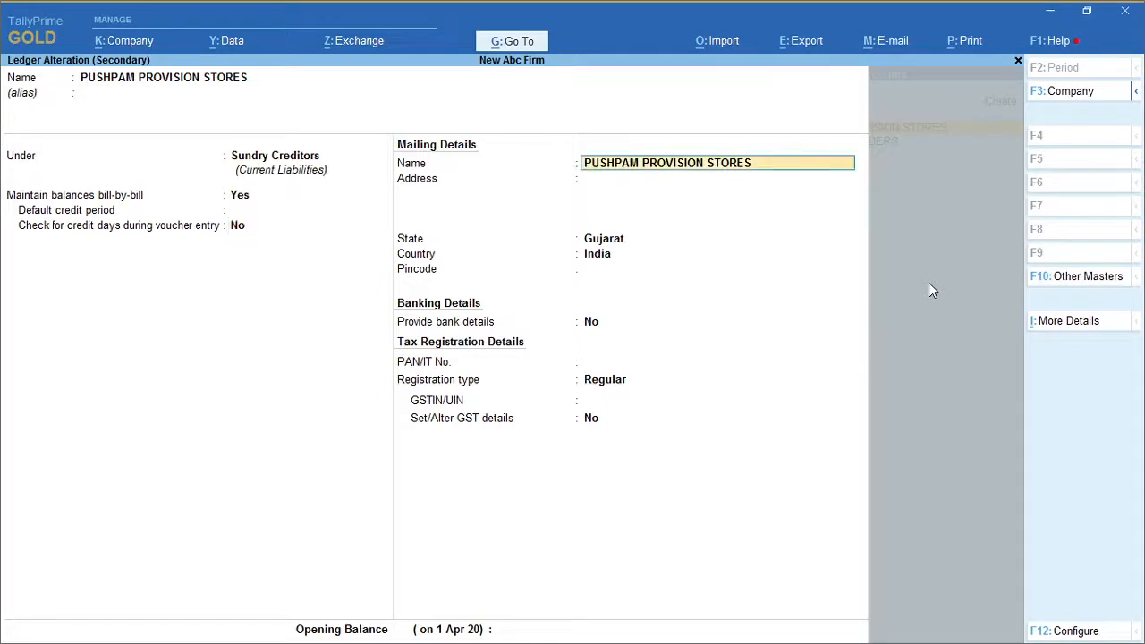
key(Return)
key(Return)
key(Return)
key(Return)
key(Return)
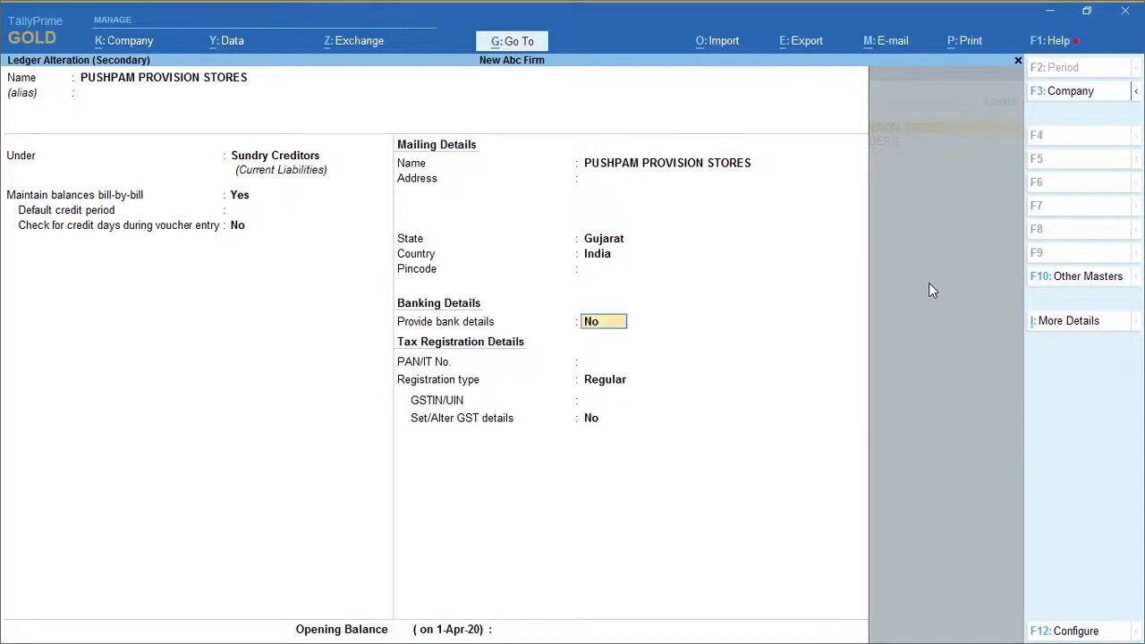
key(Return)
key(Return)
key(Return)
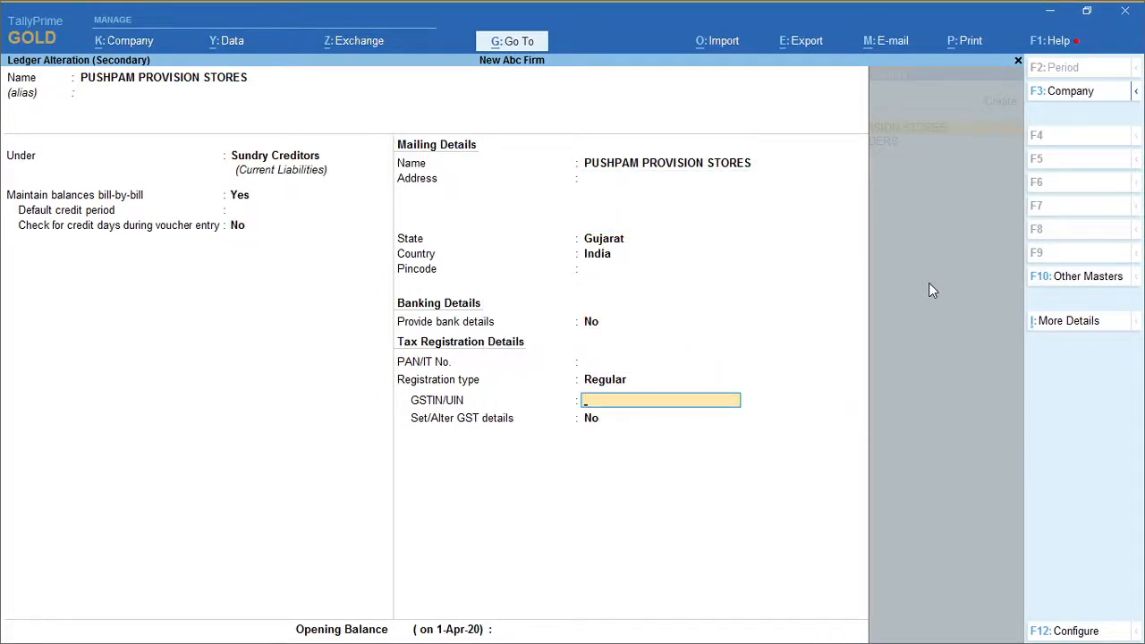
Step: Copy the supplier's GST number from Excel into the ledger's GSTIN/UIN field and save the altered ledger
key(alt+Tab)
key(Right)
key(ctrl+c)
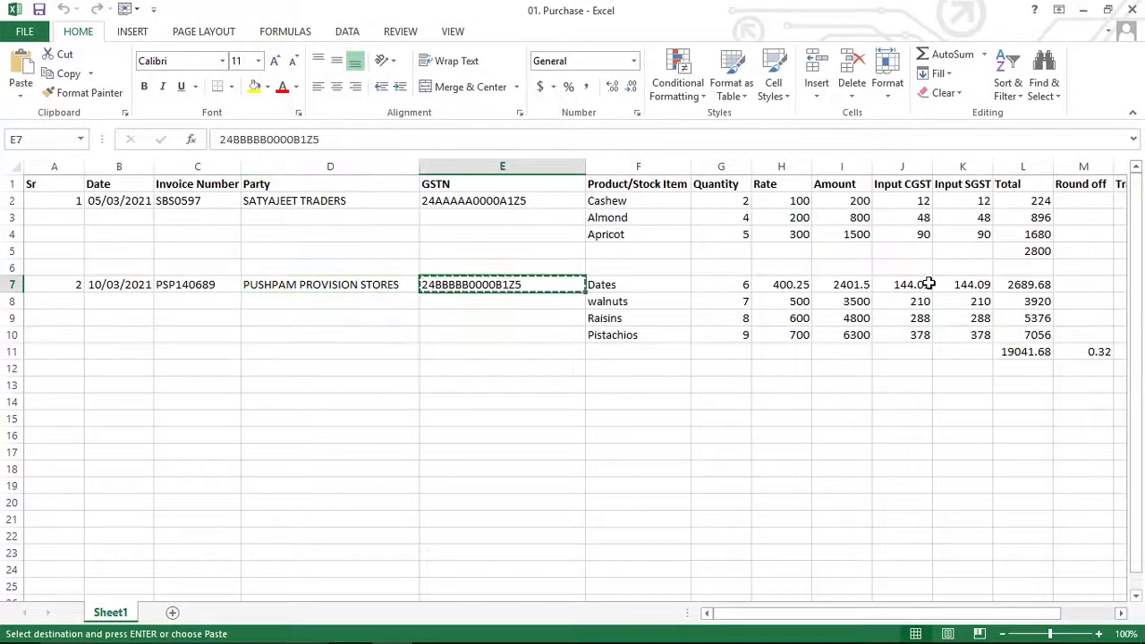
key(alt+Tab)
key(ctrl+v)
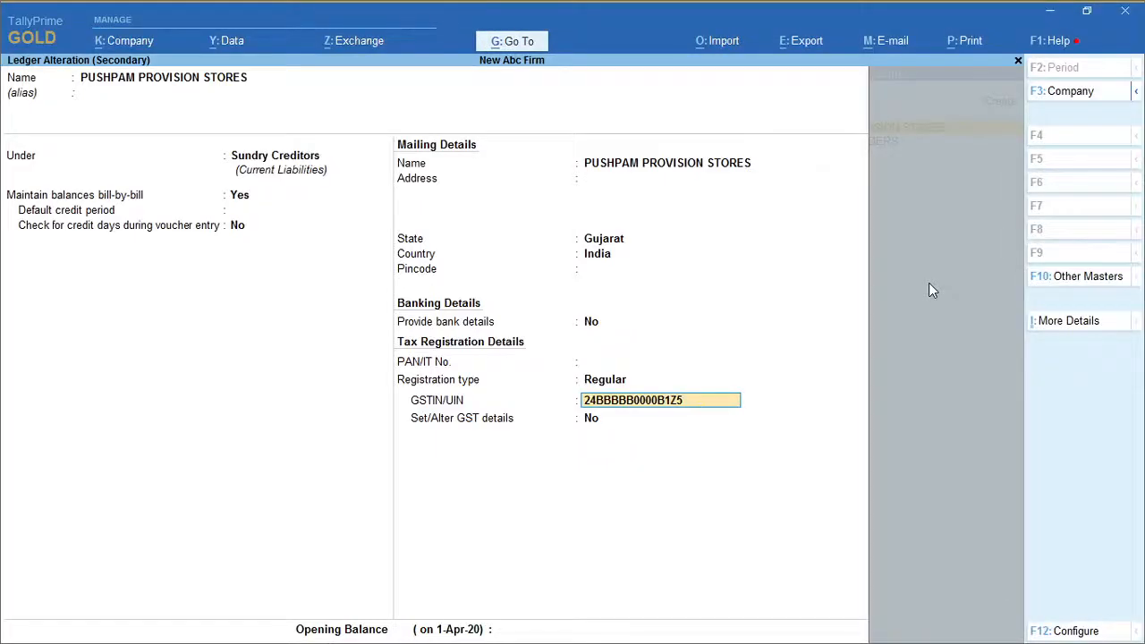
key(Return)
key(Return)
key(Return)
key(Return)
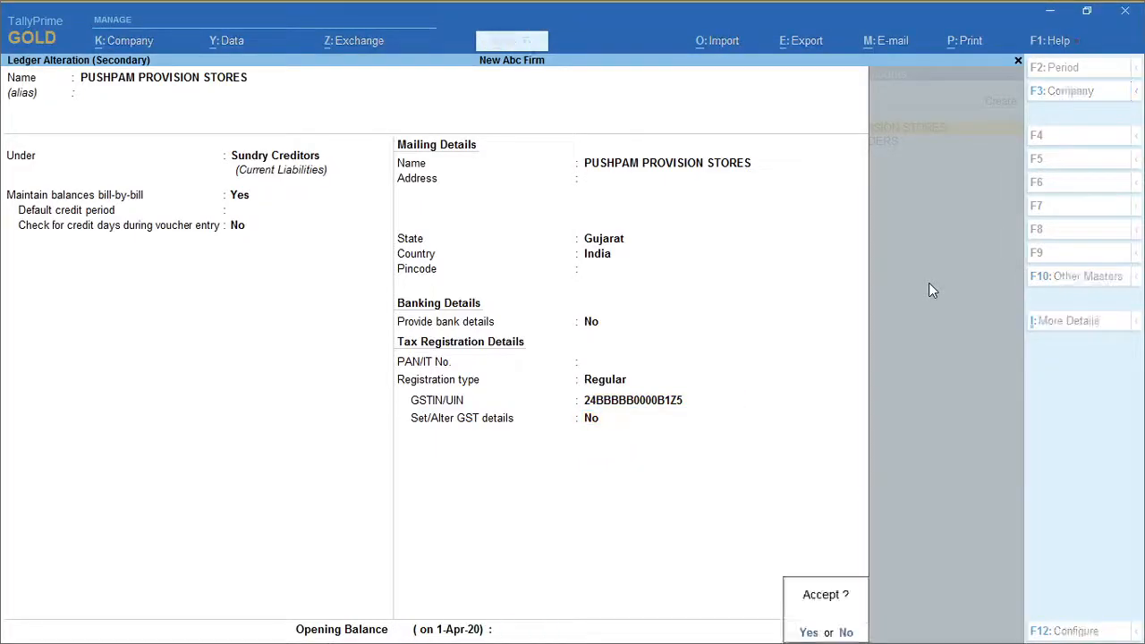
key(Return)
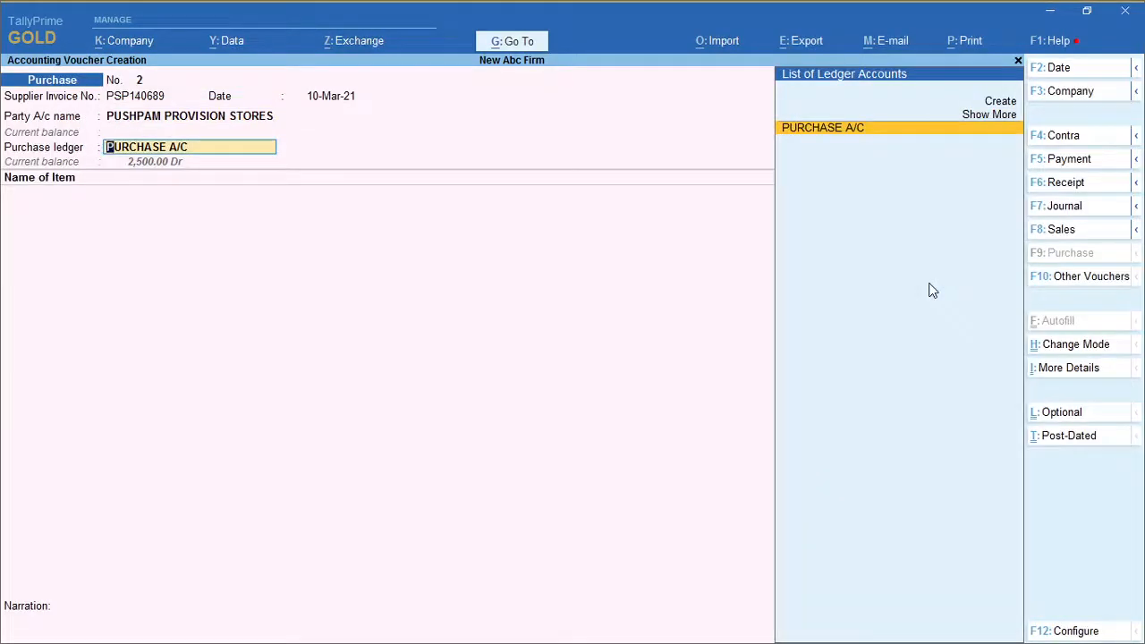
Step: Keep PURCHASE A/C and its tax classification, and look up the second invoice's first stock item in Excel
key(Return)
key(Return)
key(alt+Tab)
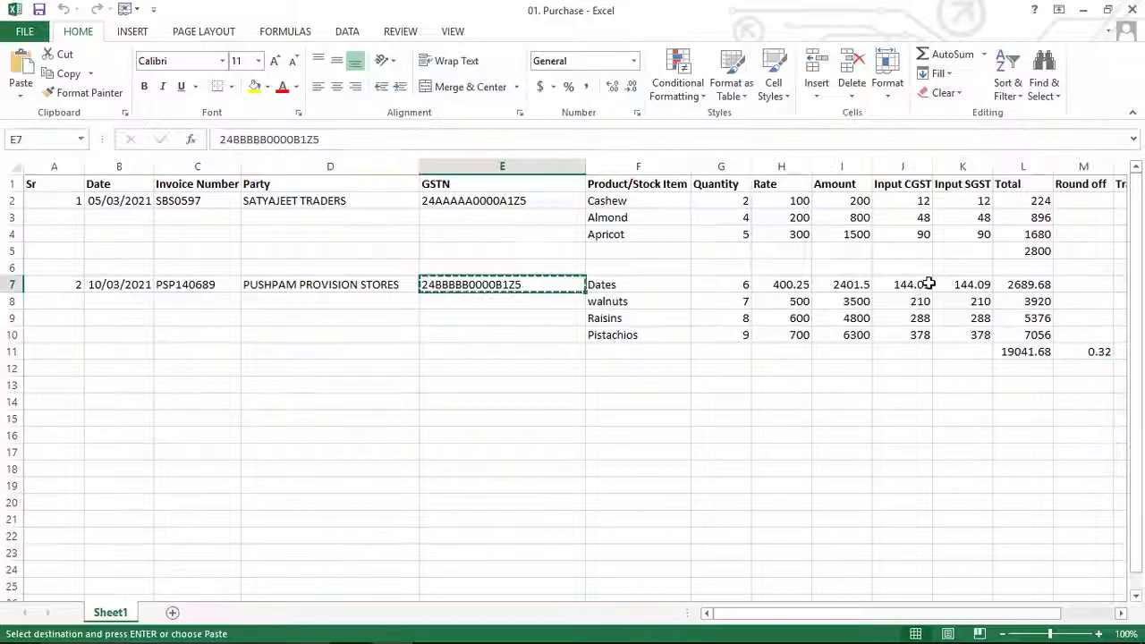
key(Right)
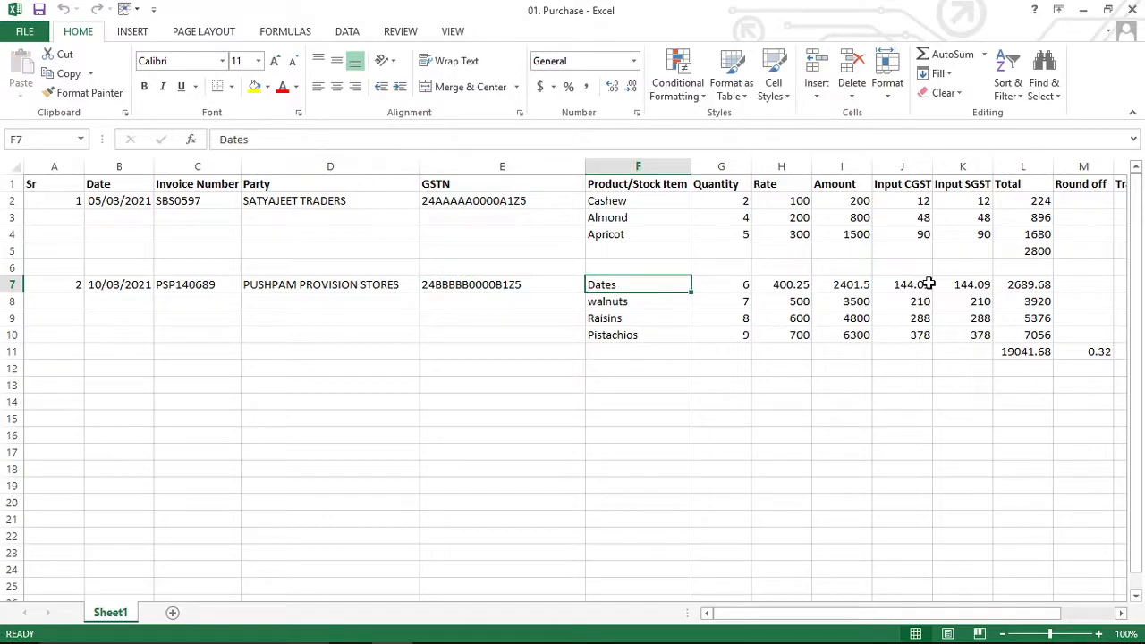
key(alt+Tab)
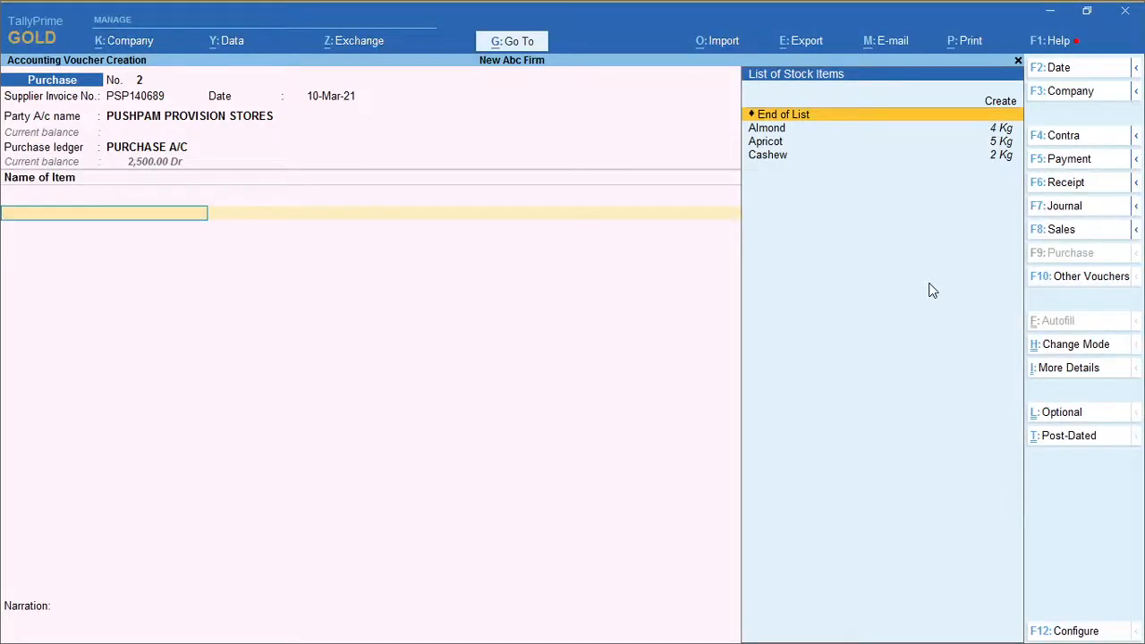
Step: Compare the voucher's list of existing stock items with the second invoice's products in Excel
key(Down)
key(Down)
key(Down)
key(Up)
key(Up)
key(Up)
key(alt+Tab)
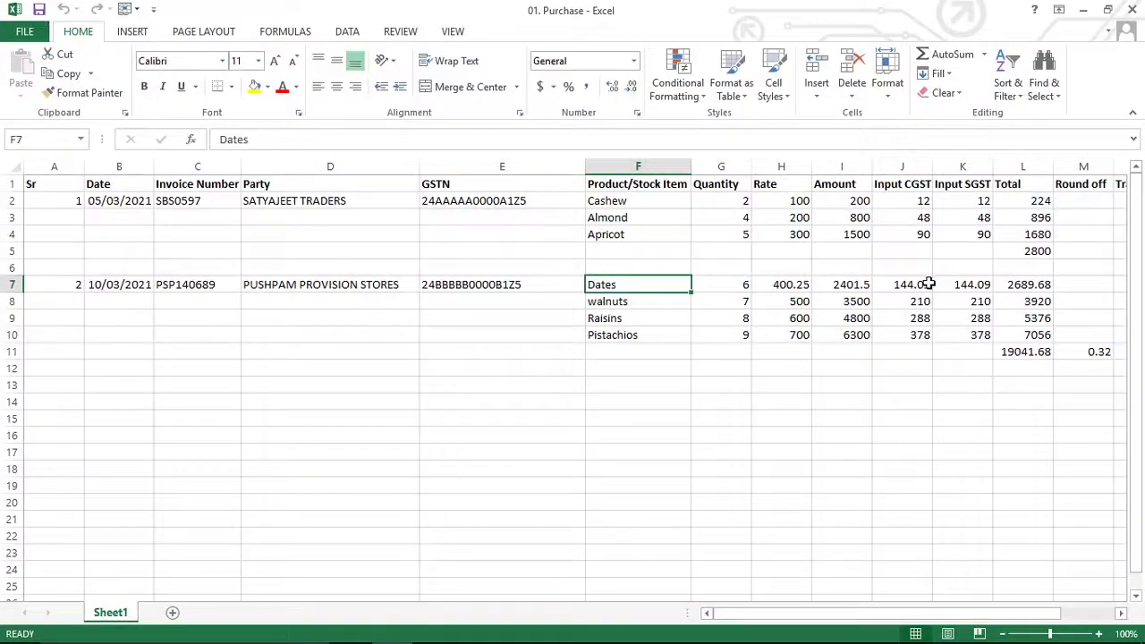
key(alt+Tab)
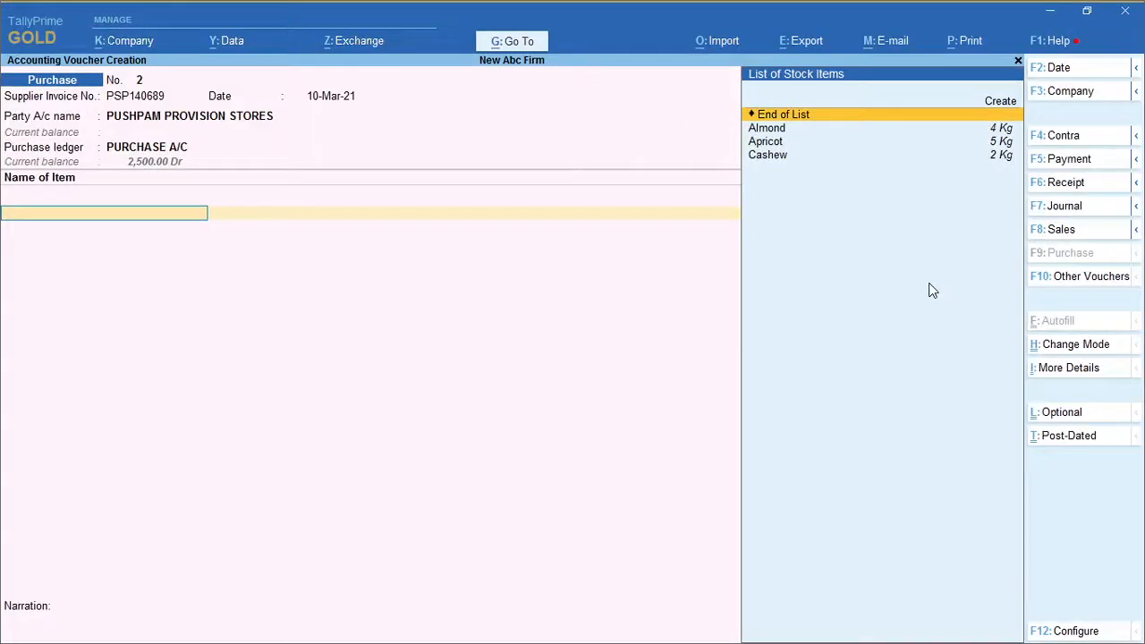
Step: Start a new stock item named Dates from the voucher, under Primary with Kg as its unit
key(alt+c)
key(alt+Tab)
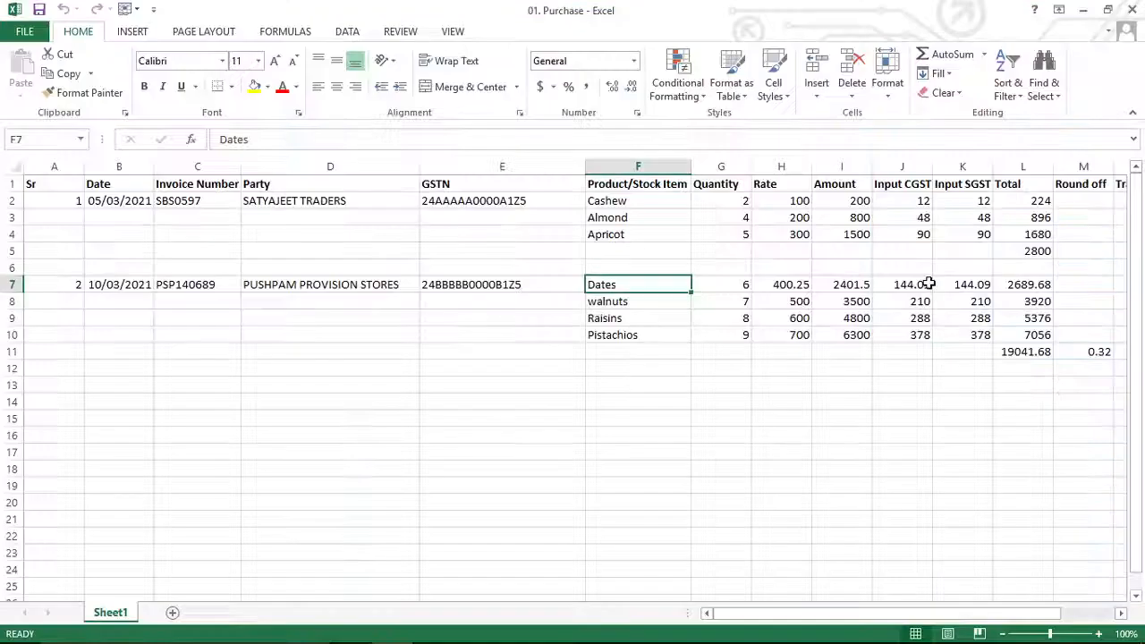
key(alt+Tab)
text(Dates)
key(Return)
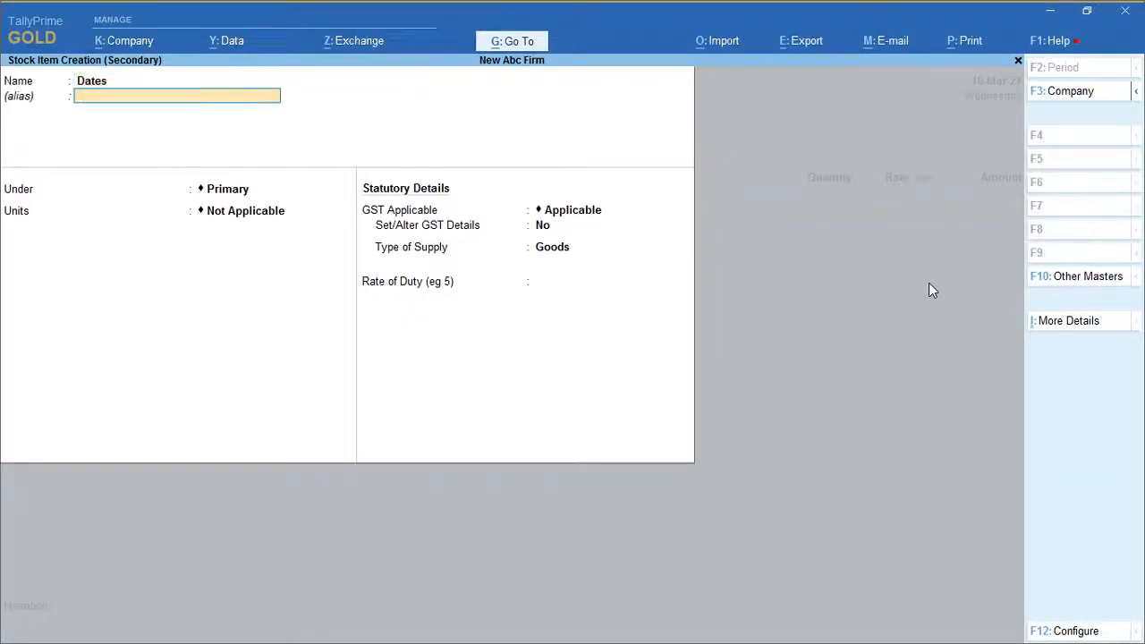
key(Return)
key(Return)
key(Down)
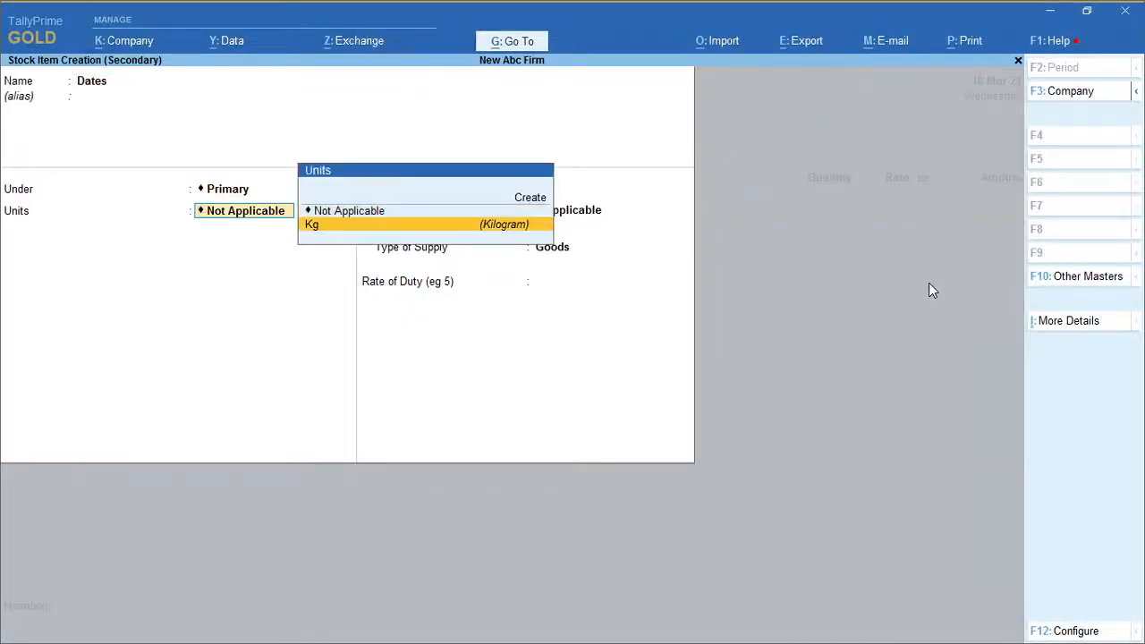
key(Return)
Step: Set the Dates item's GST details to Taxable with 12% integrated tax, and save the item
key(Return)
key(Return)
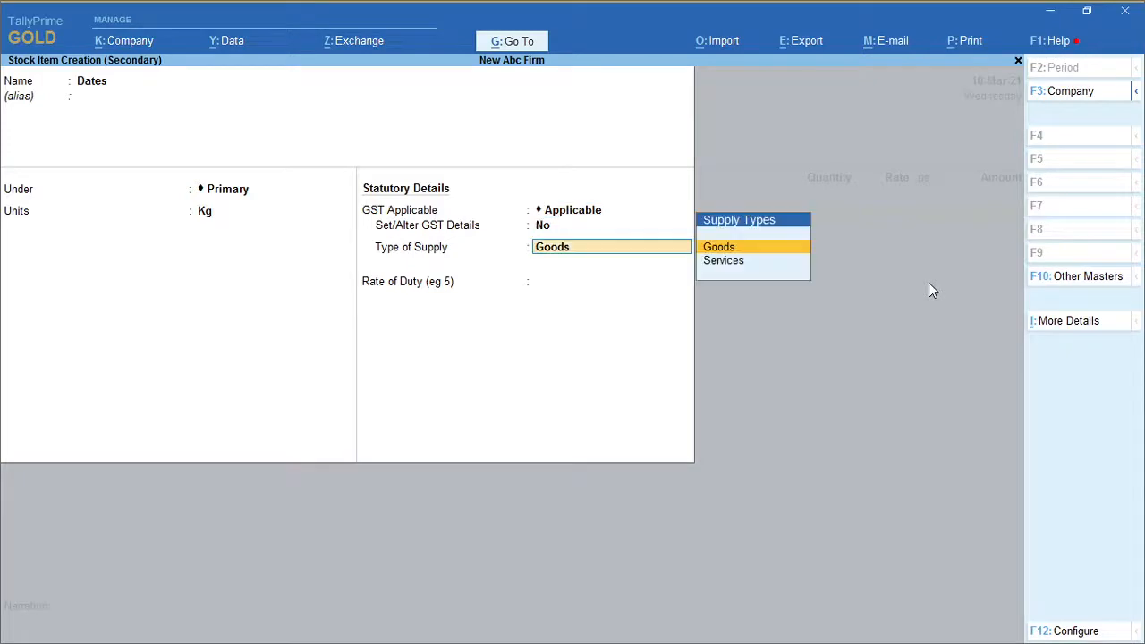
key(BackSpace)
text(y)
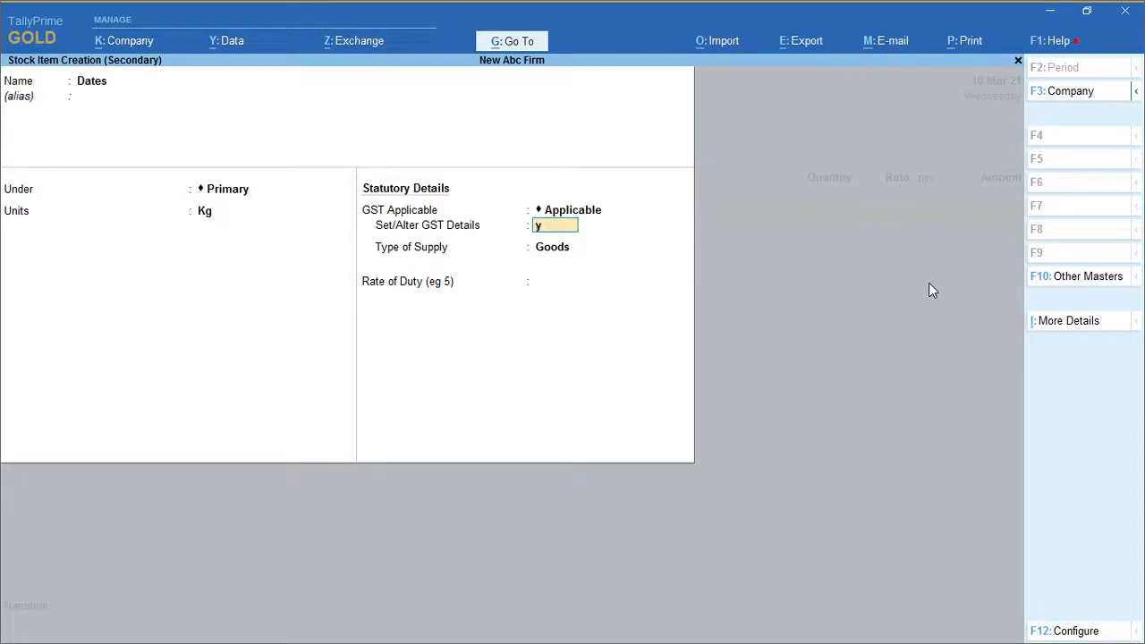
key(Return)
key(Return)
key(Down)
key(Down)
key(Down)
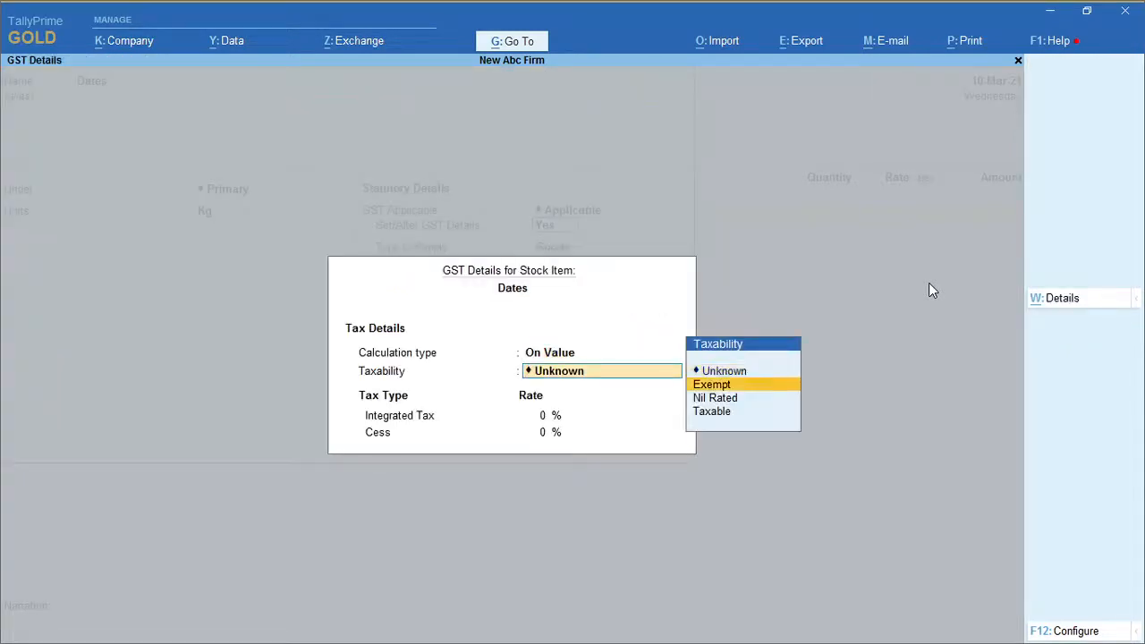
key(Return)
text(12)
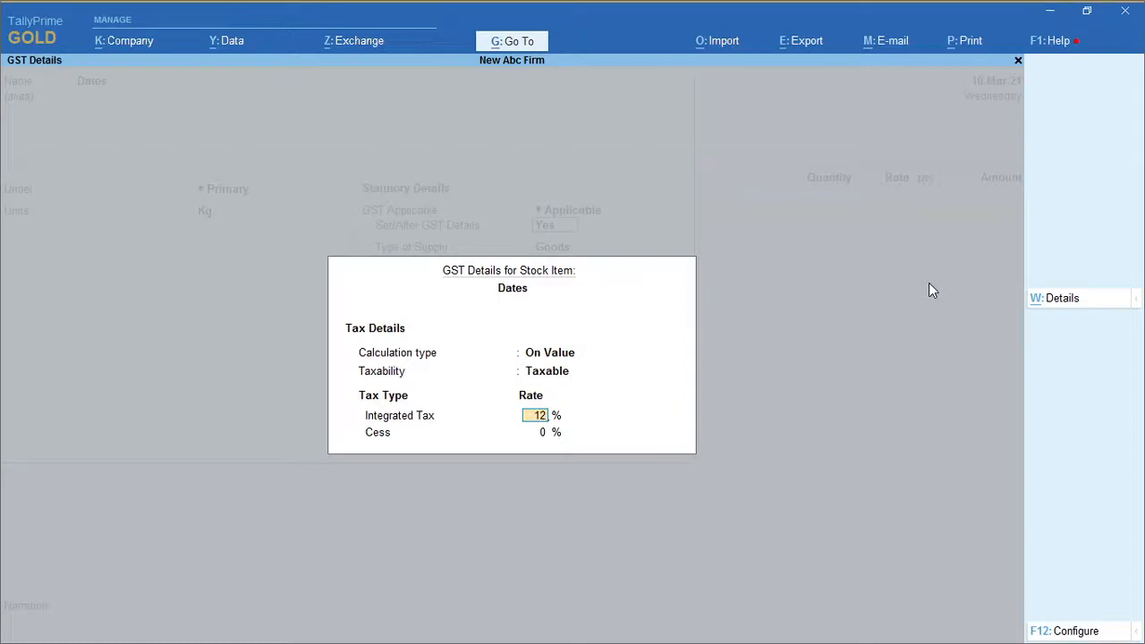
key(Return)
key(Return)
key(ctrl+a)
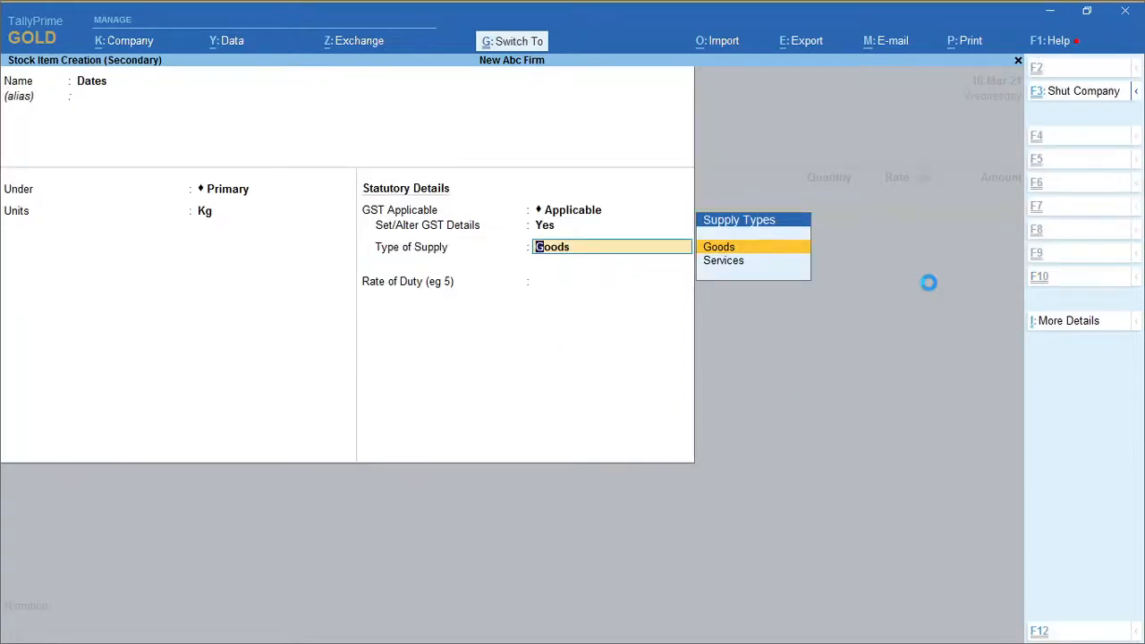
Step: Enter the Dates line from the Excel sheet with a quantity of 6 Kg and a rate of 400.25
key(alt+Tab)
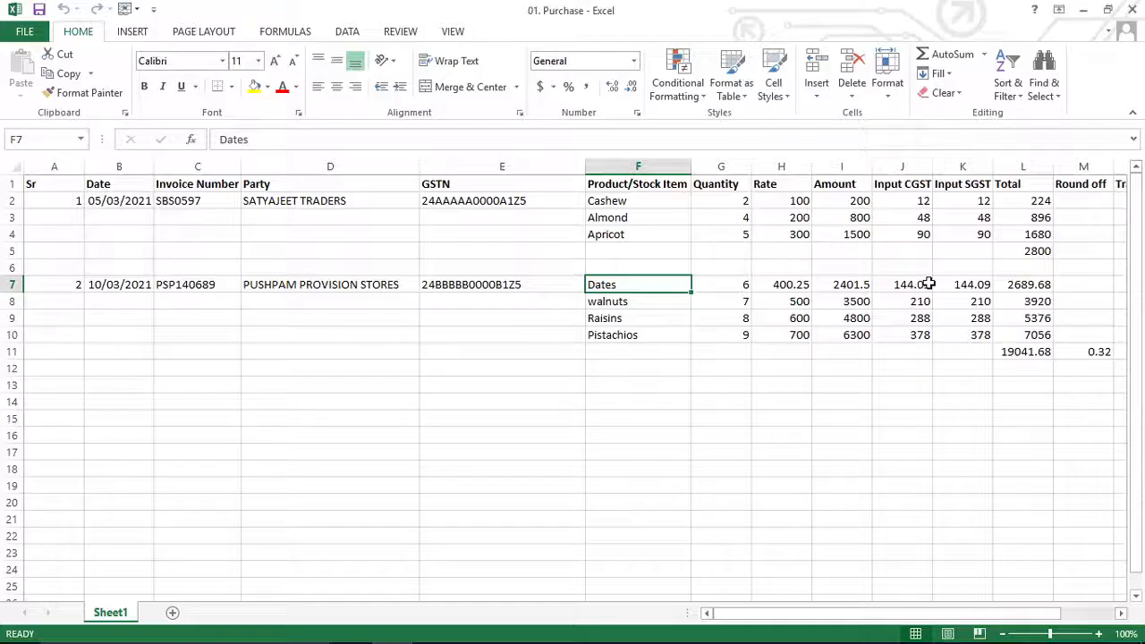
key(alt+Tab)
text(6)
key(Return)
key(alt+Tab)
key(alt+Tab)
text(400)
key(alt+Tab)
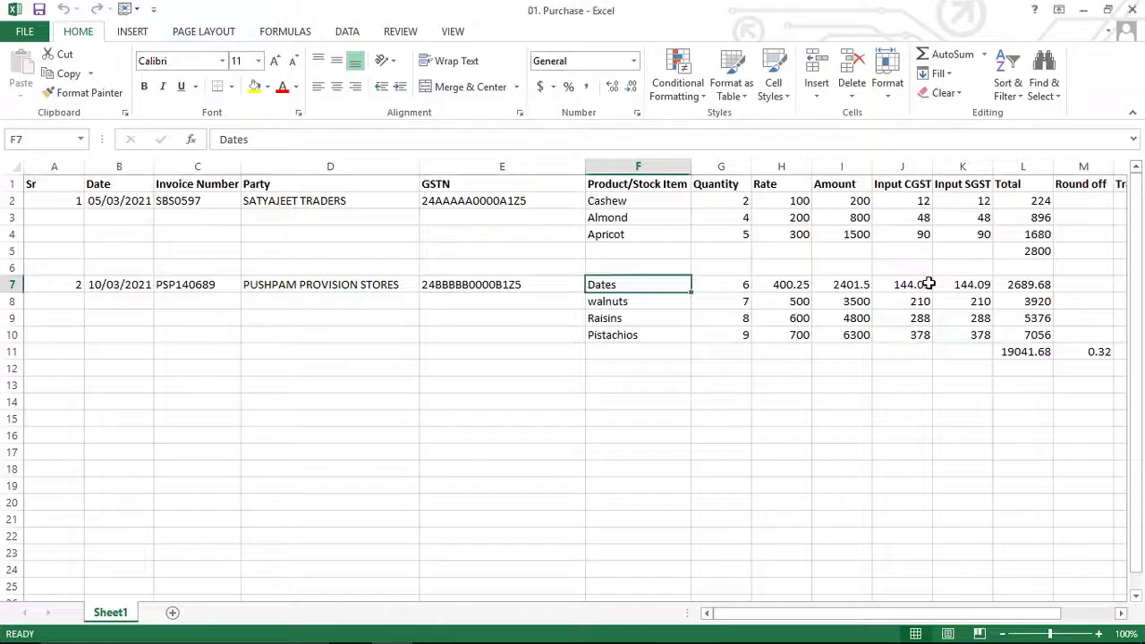
key(alt+Tab)
text(.25)
key(Return)
key(Return)
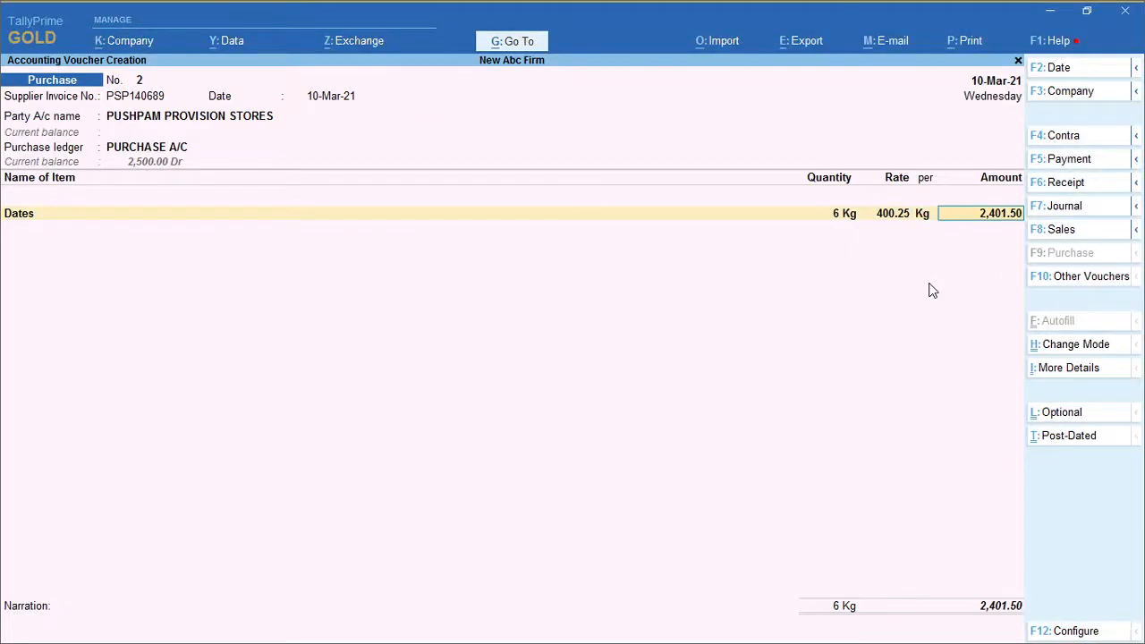
key(Return)
Step: Look up the invoice's second product in Excel and start a stock item named Walnuts under Primary, measured in Kg
key(alt+Tab)
key(Down)
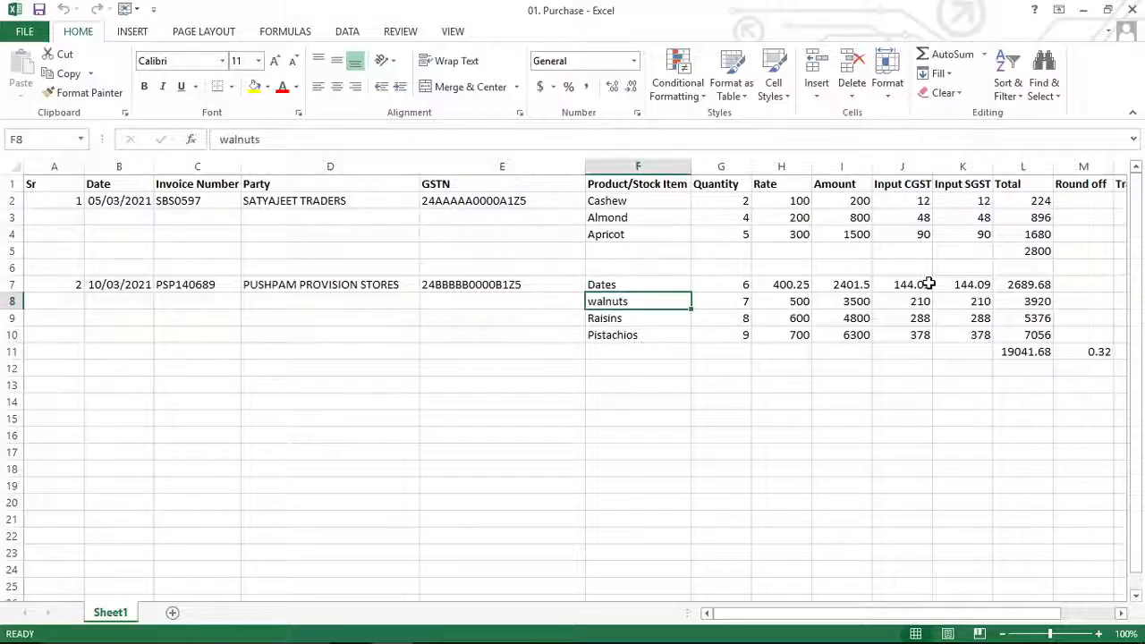
key(alt+Tab)
key(alt+c)
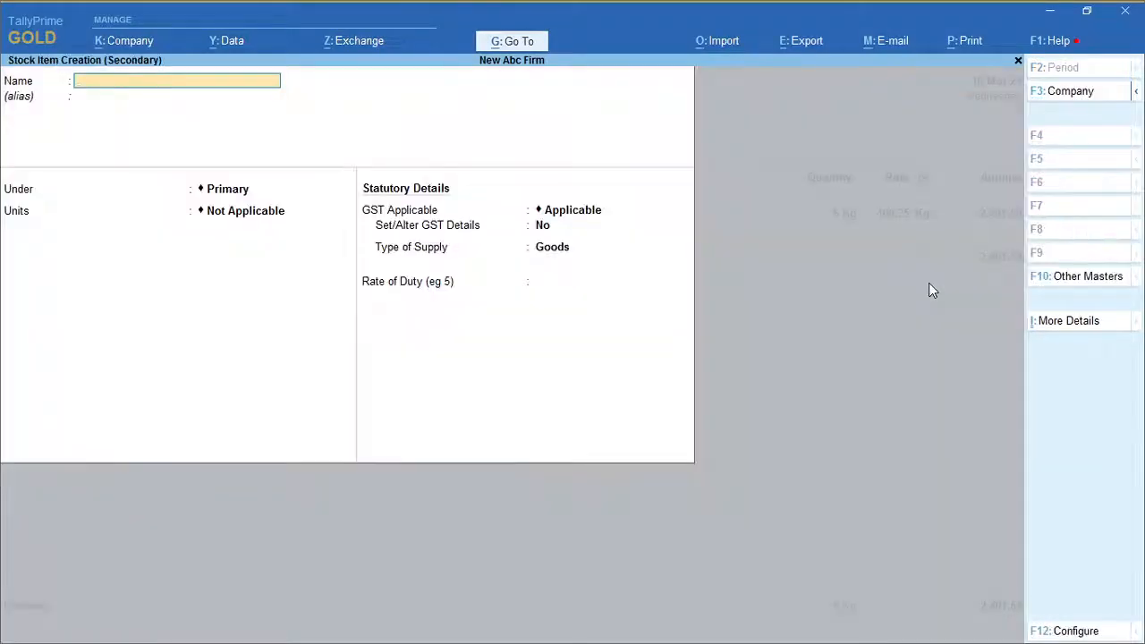
text(Walnuts)
key(Return)
key(Return)
key(Return)
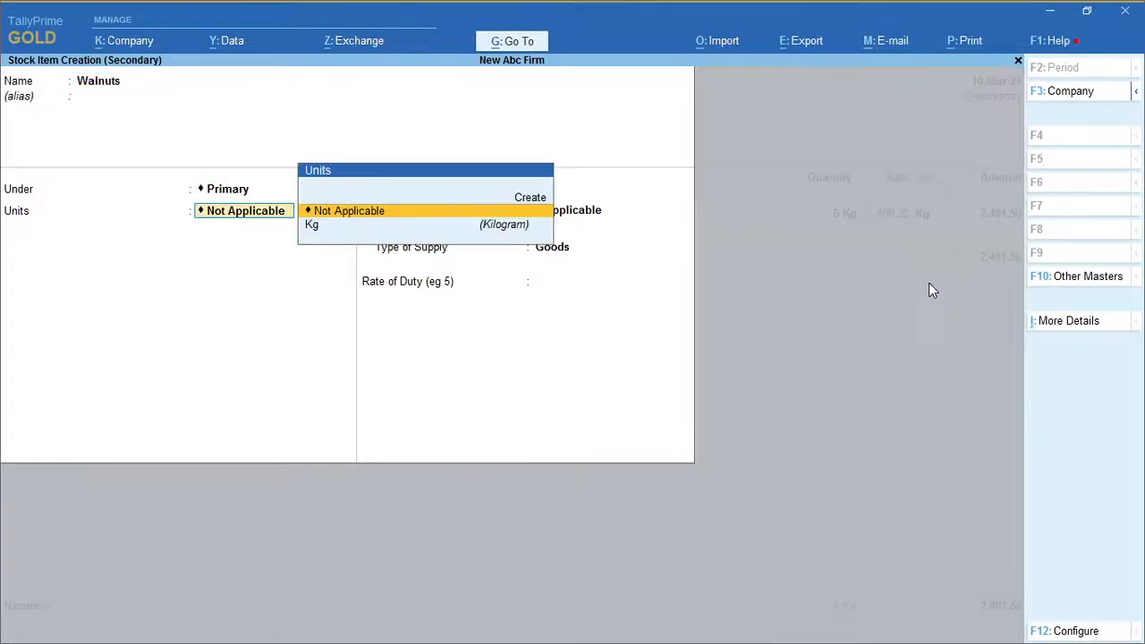
key(Down)
key(Return)
Step: Set the Walnuts item's GST details to Taxable with 12% integrated tax, and save the item
text(y)
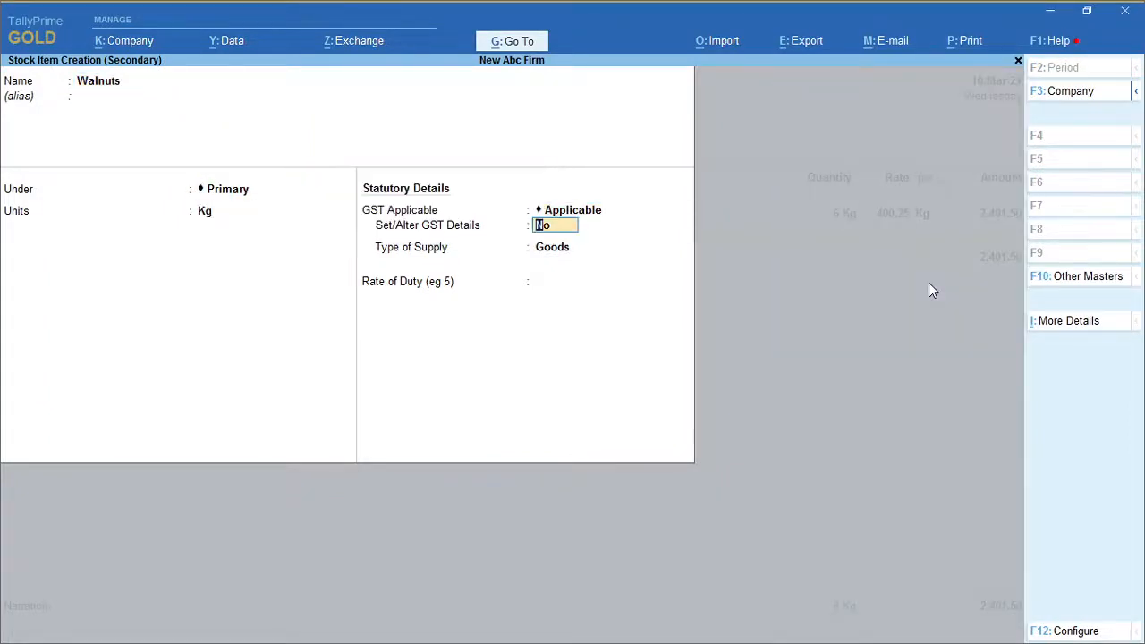
key(Return)
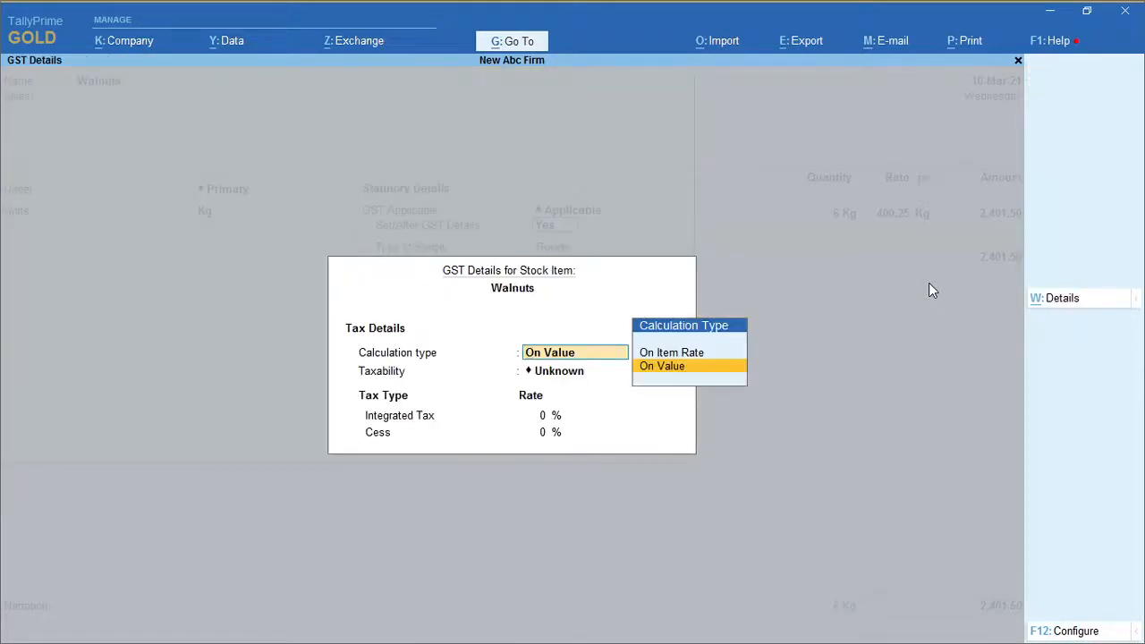
key(Return)
key(Down)
key(Down)
key(Down)
key(Return)
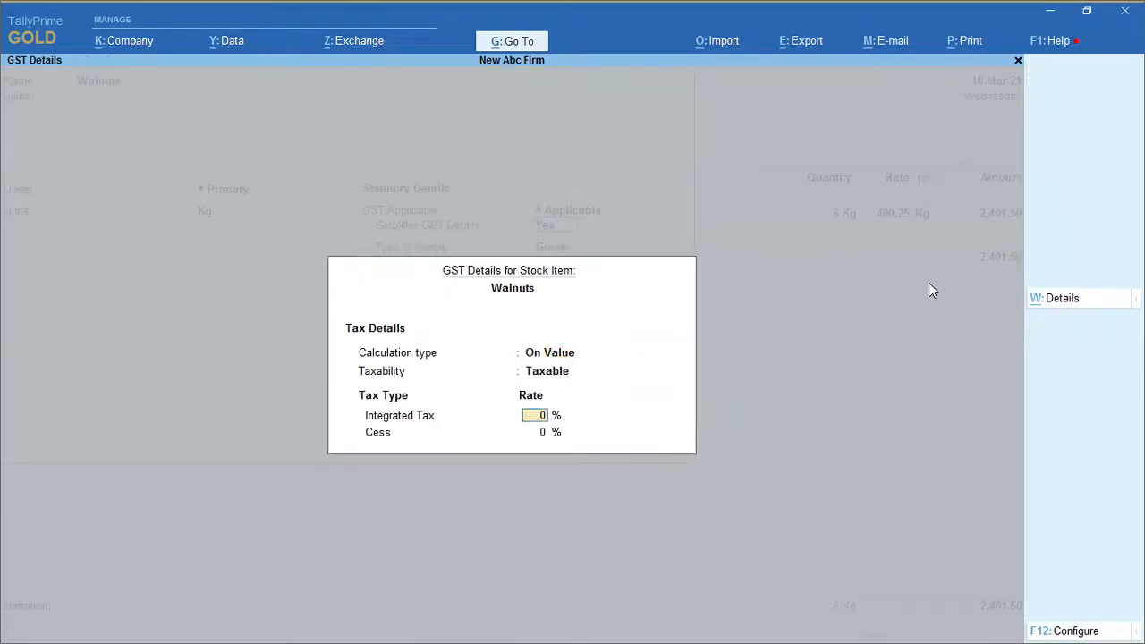
text(12)
key(Return)
key(Return)
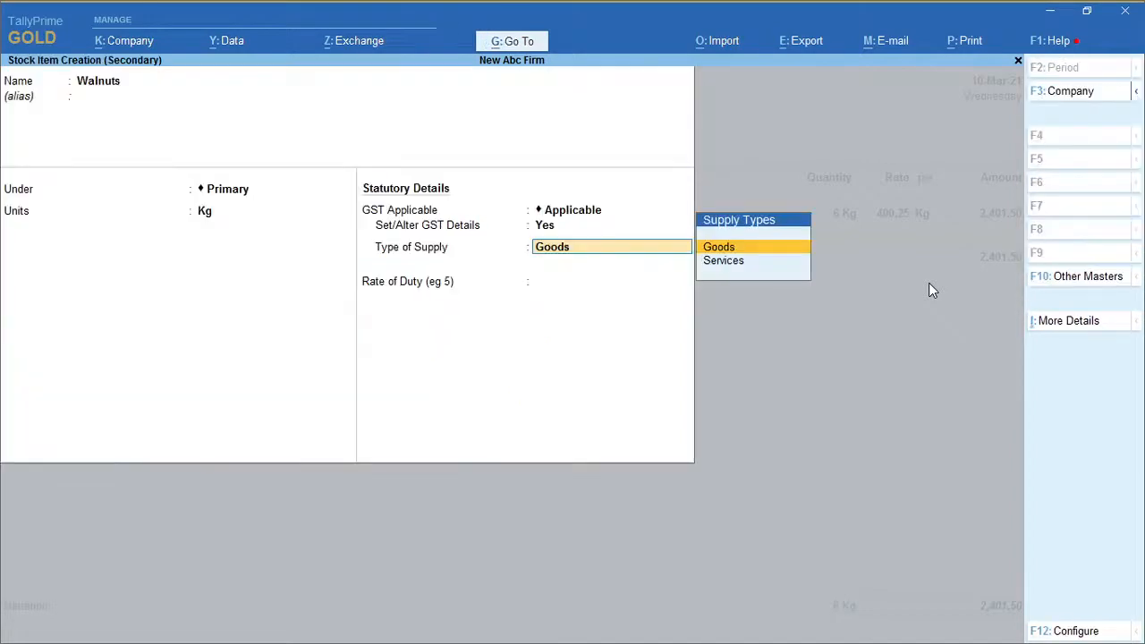
key(ctrl+a)
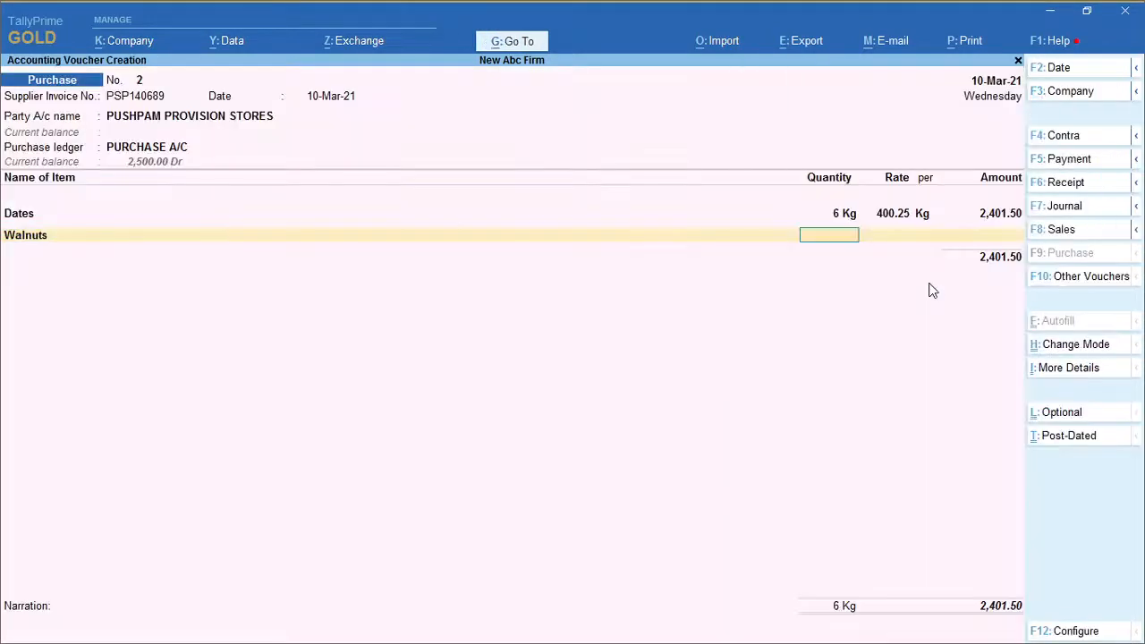
Step: Enter the Walnuts line from the Excel sheet with a quantity of 7 Kg and a rate of 500
key(alt+Tab)
key(alt+Tab)
text(7)
key(Return)
text(500.0)
key(BackSpace)
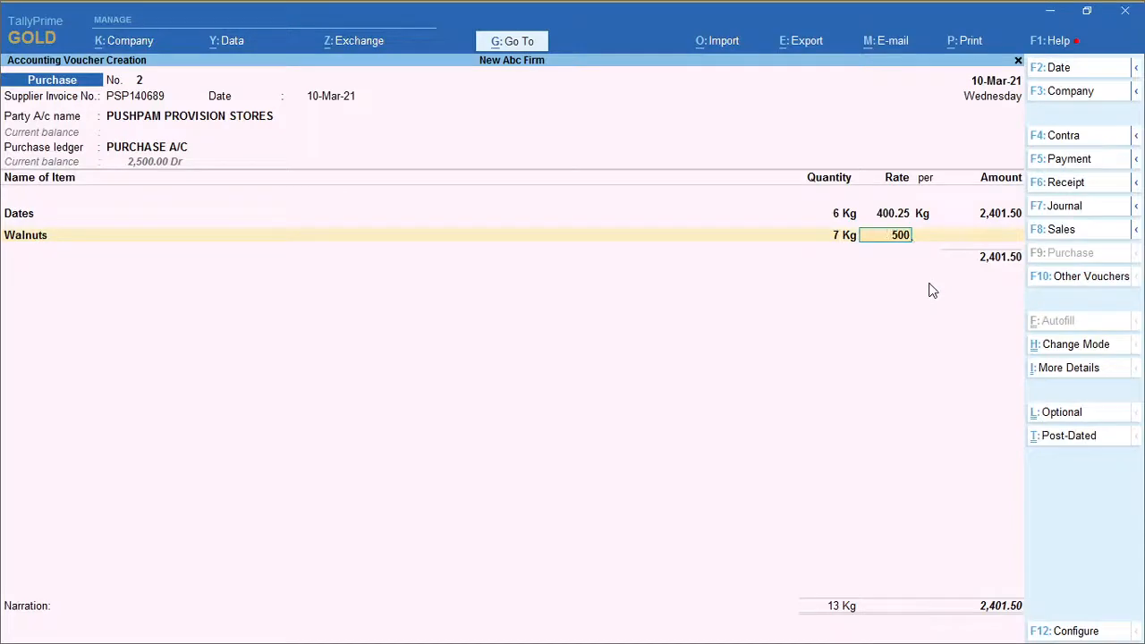
key(Return)
key(Return)
Step: Look up the invoice's third product in Excel and start a stock item named Raisins under Primary, measured in Kg
key(alt+Tab)
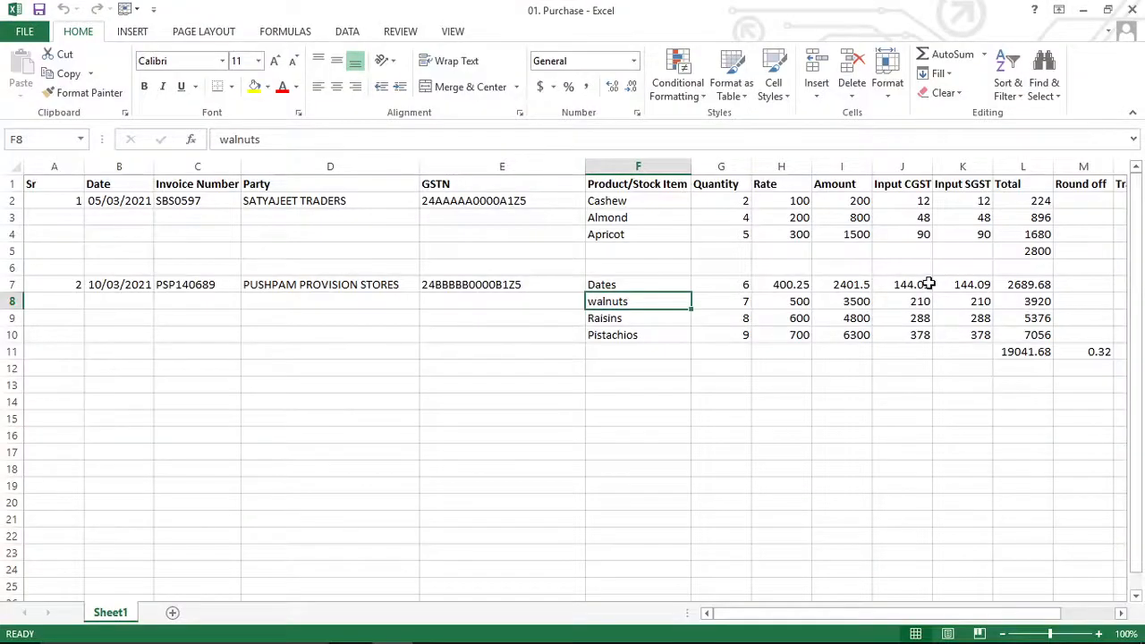
key(Down)
key(alt+Tab)
key(alt+c)
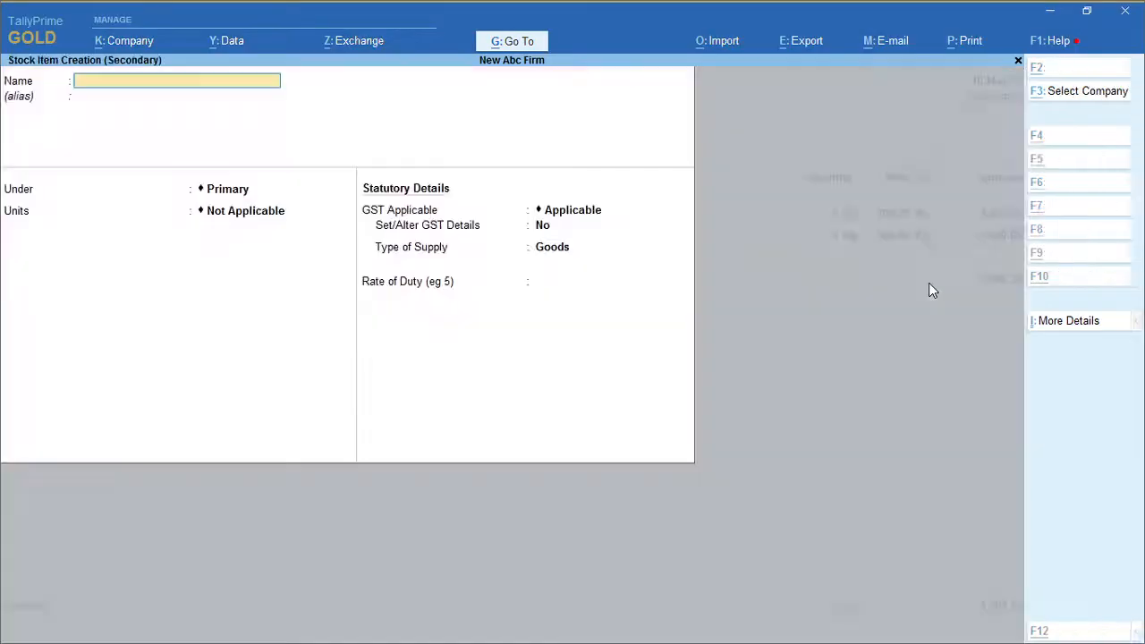
text(Rasisins)
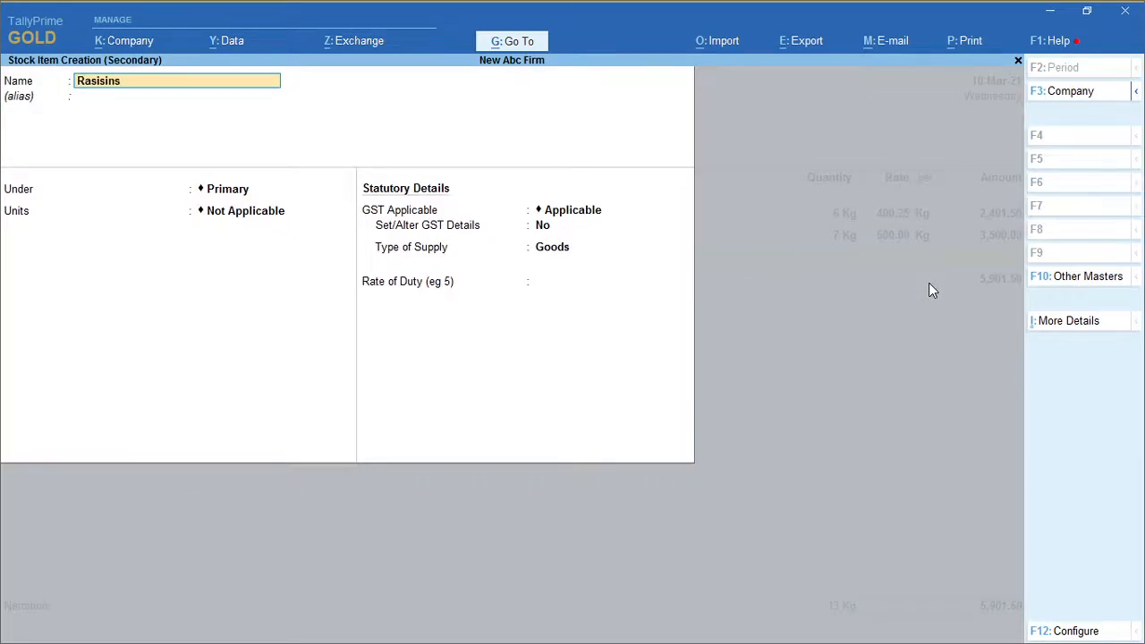
key(BackSpace)
key(BackSpace)
key(BackSpace)
key(BackSpace)
text(isins)
key(Return)
key(Return)
key(Return)
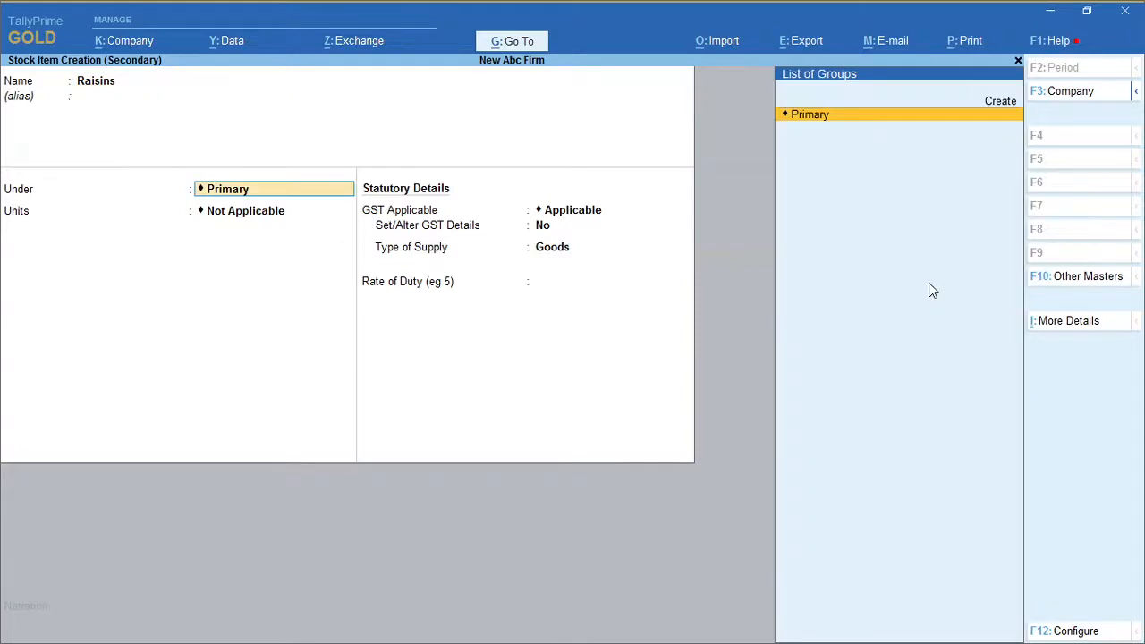
key(Down)
key(Return)
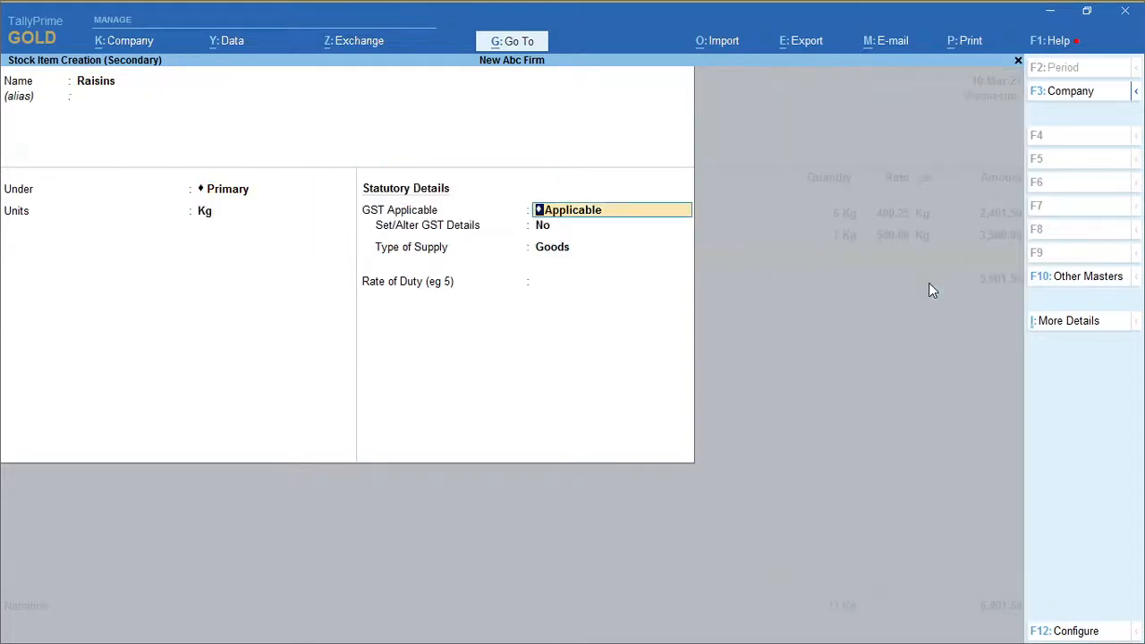
Step: Set the Raisins item's GST details to Taxable with 12% integrated tax, and save the item
key(Return)
text(y)
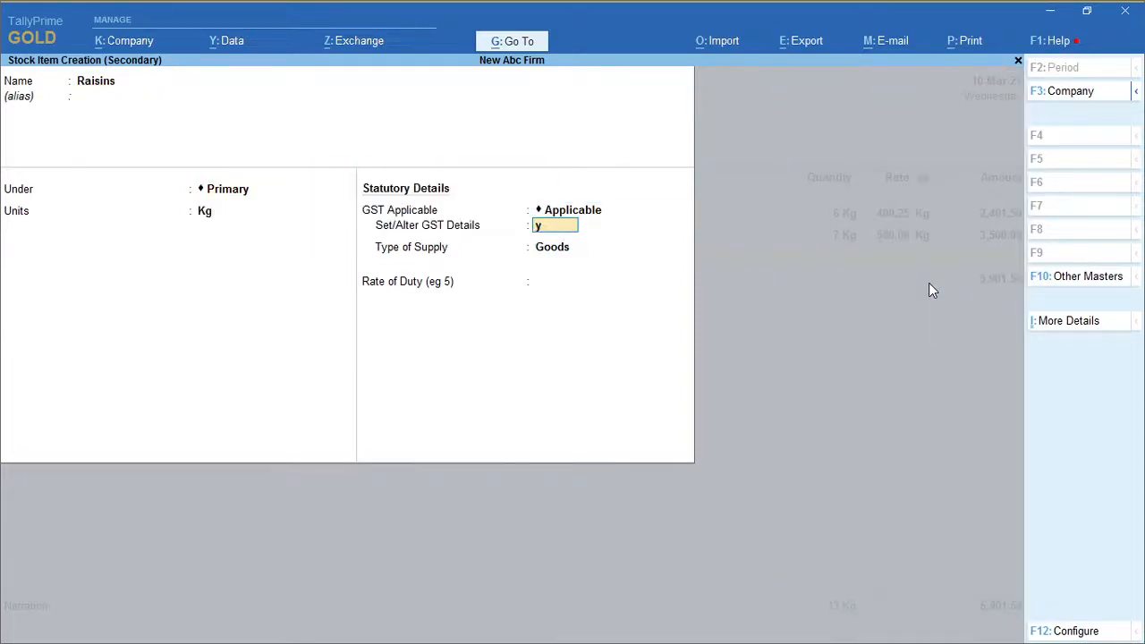
key(Return)
key(Return)
key(Down)
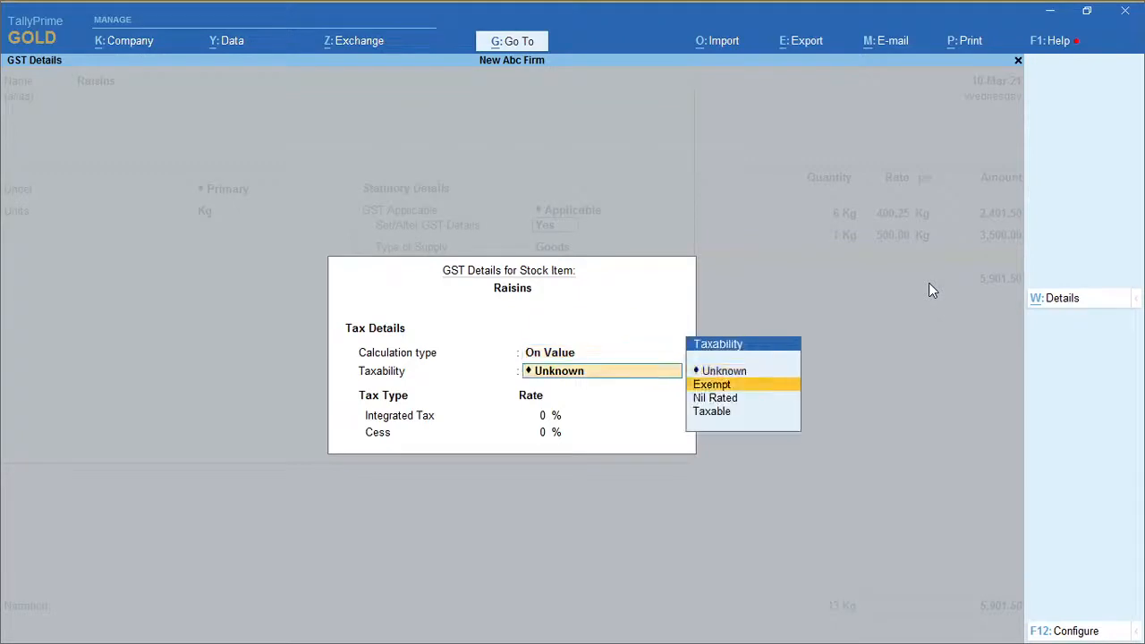
key(Down)
key(Down)
key(Return)
text(12)
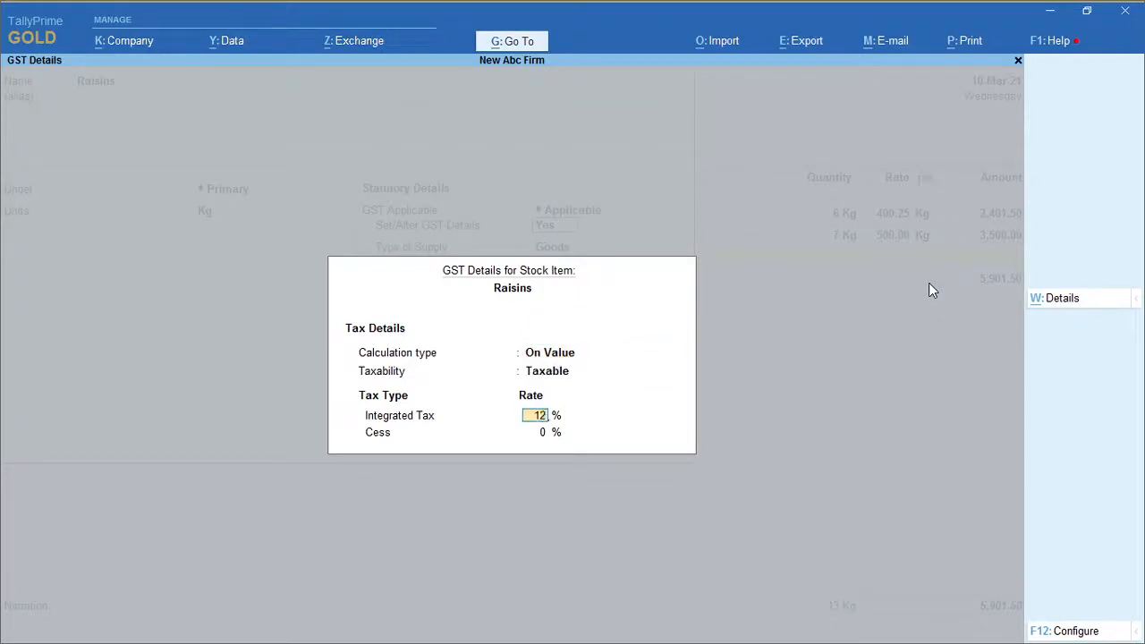
key(Return)
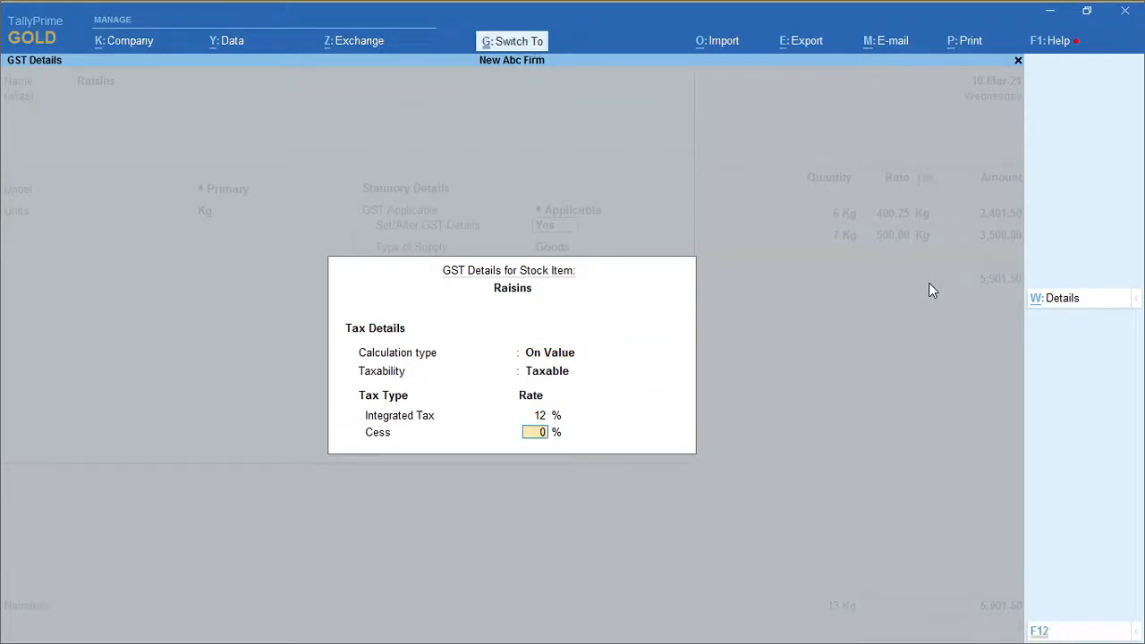
key(ctrl+a)
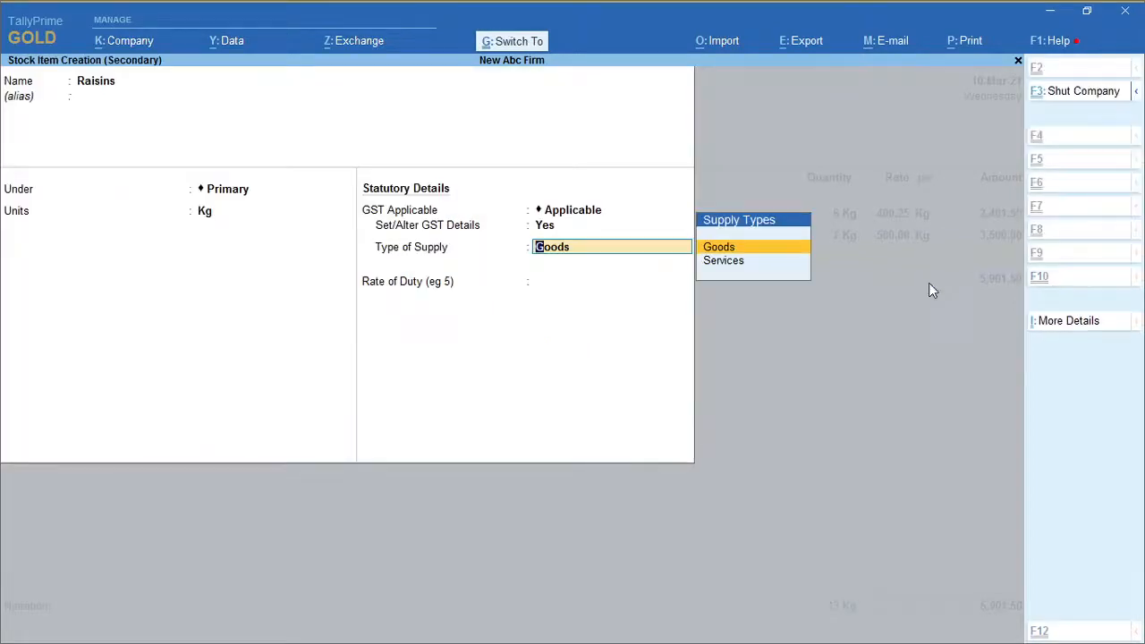
key(ctrl+a)
Step: Enter the Raisins line from the Excel sheet with a quantity of 8 Kg and a rate of 600
key(alt+Tab)
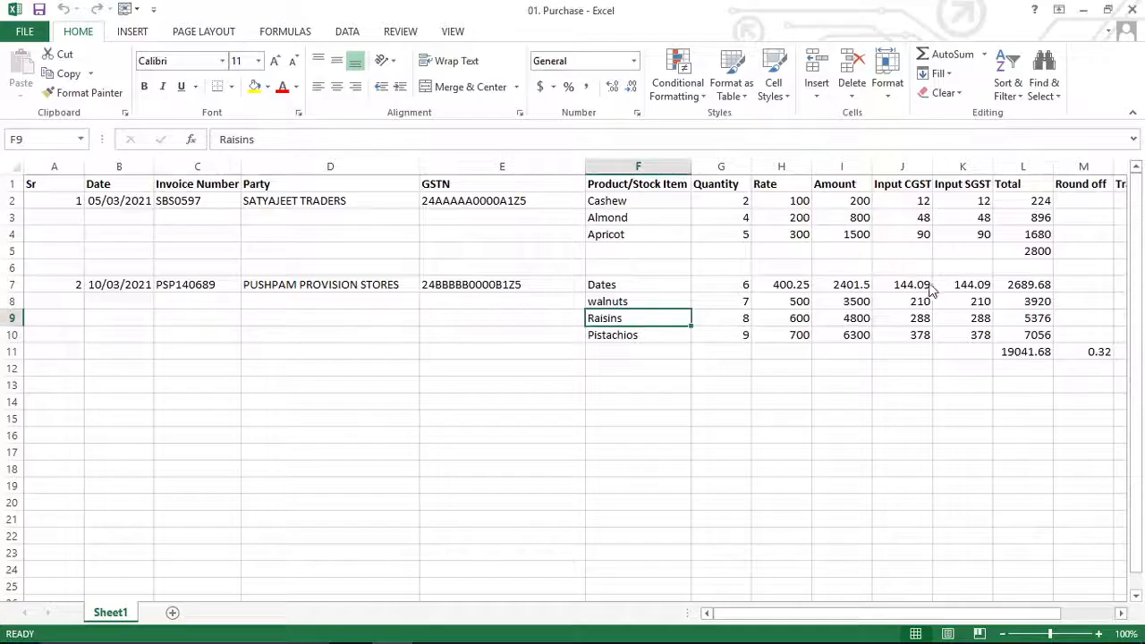
key(alt+Tab)
text(8)
key(Return)
key(alt+Tab)
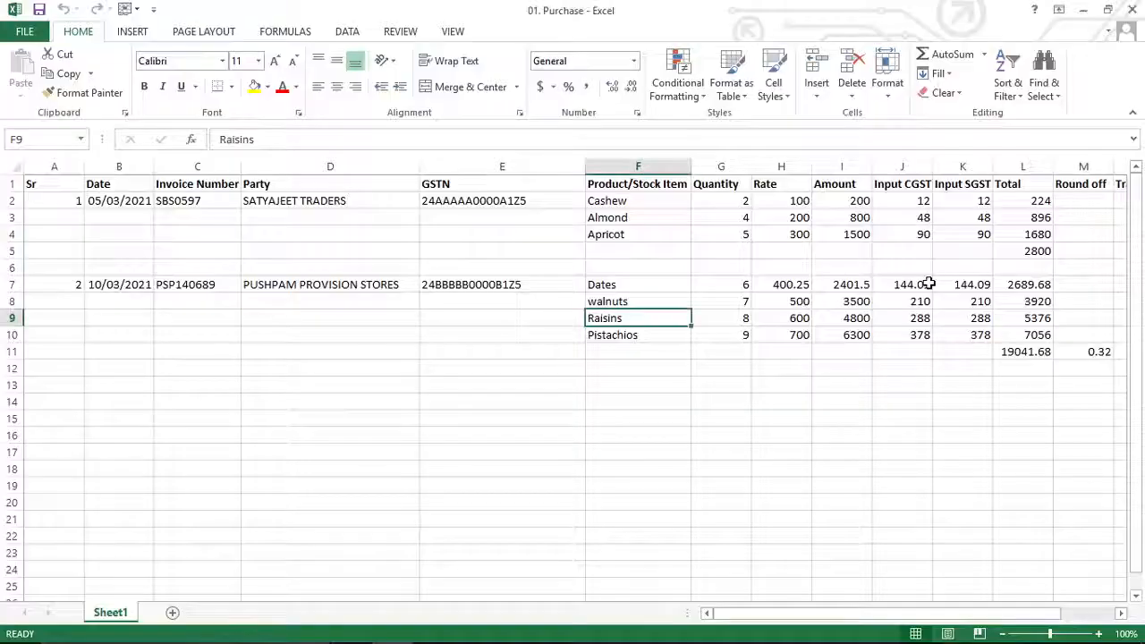
key(Right)
key(Right)
key(alt+Tab)
text(600)
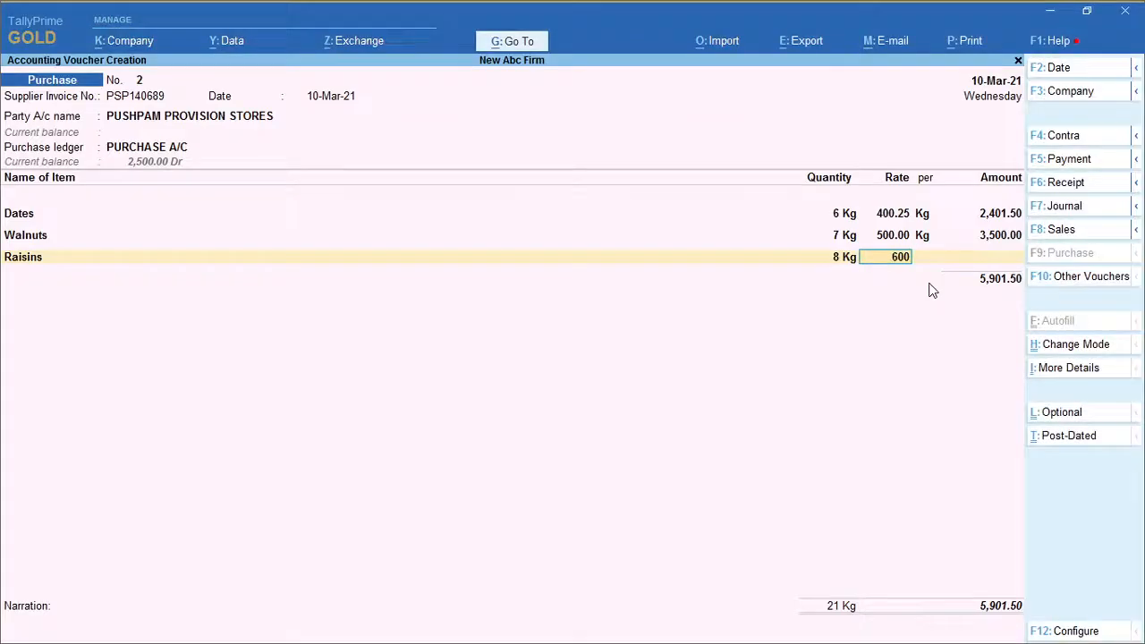
key(Return)
key(alt+Tab)
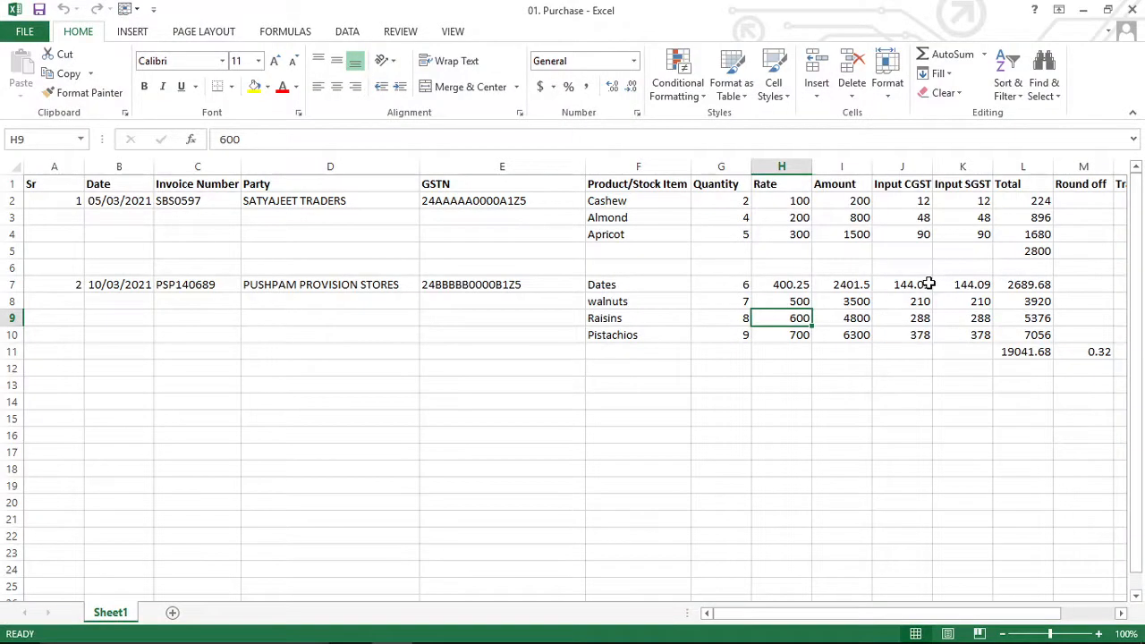
key(alt+Tab)
key(Return)
key(Return)
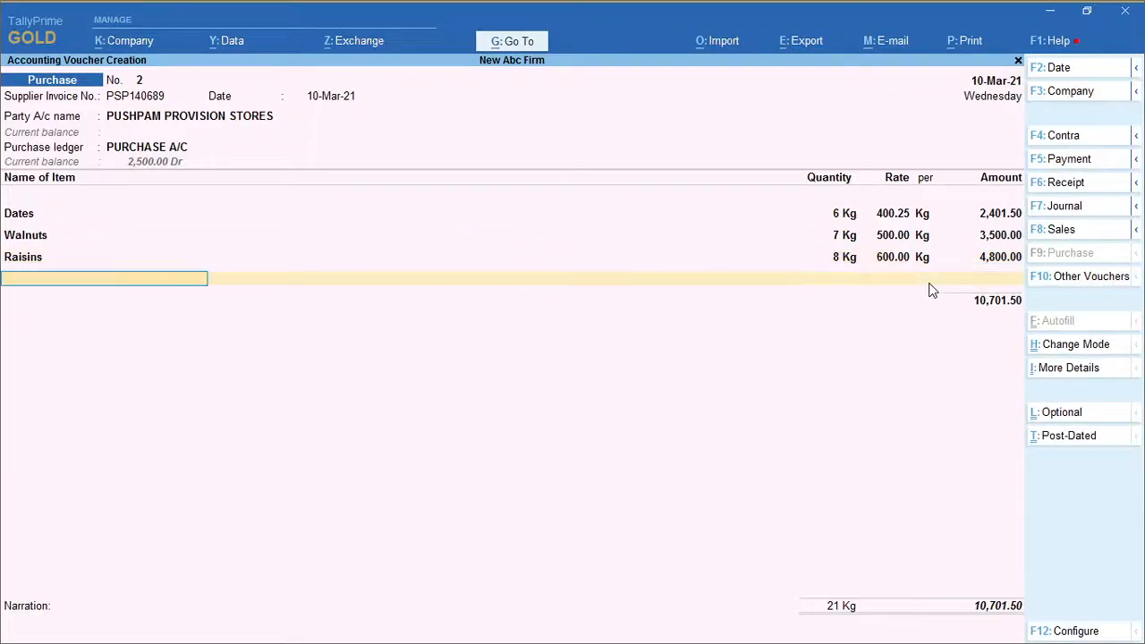
Step: Look up the invoice's fourth product in Excel and start a stock item named Pistachios under Primary, measured in Kg
key(alt+Tab)
key(Down)
key(Left)
key(Left)
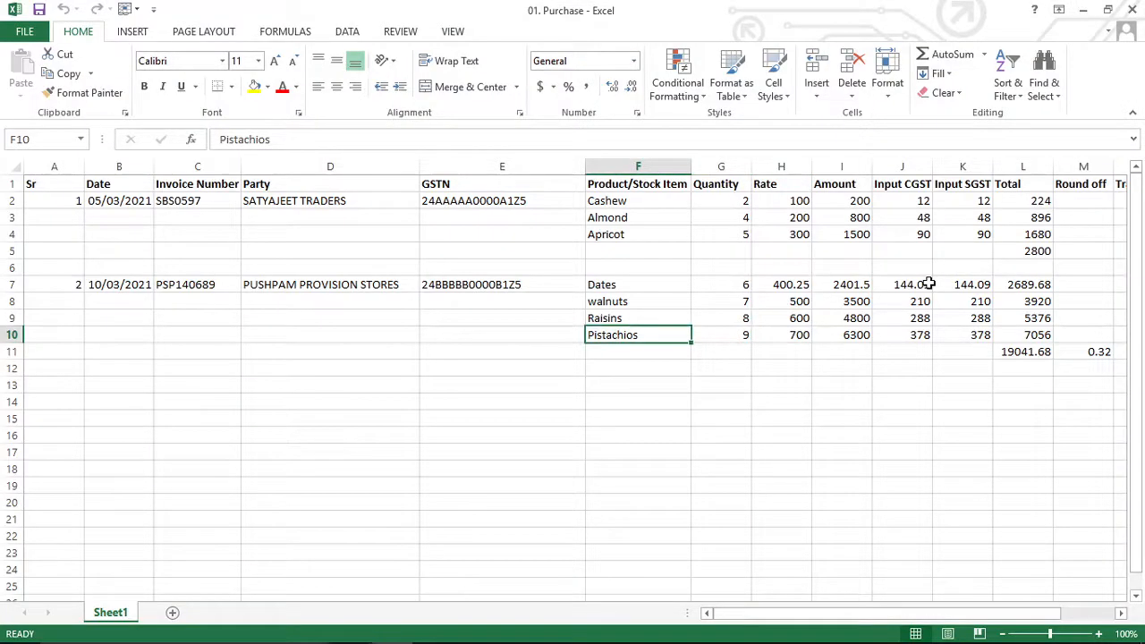
key(alt+Tab)
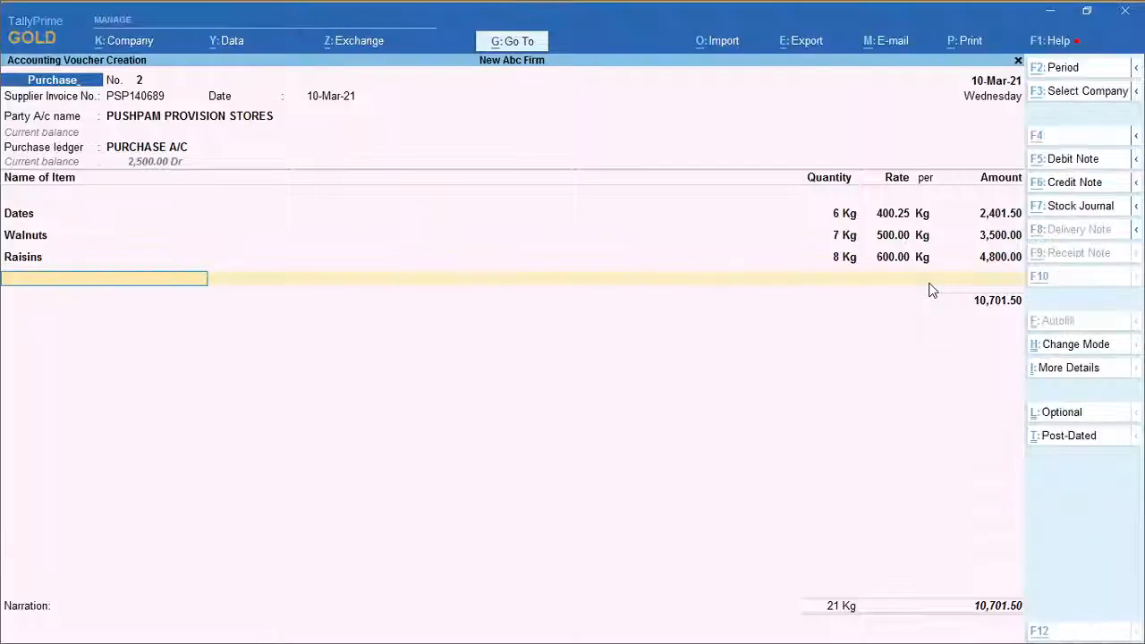
key(alt+c)
text(Pistac)
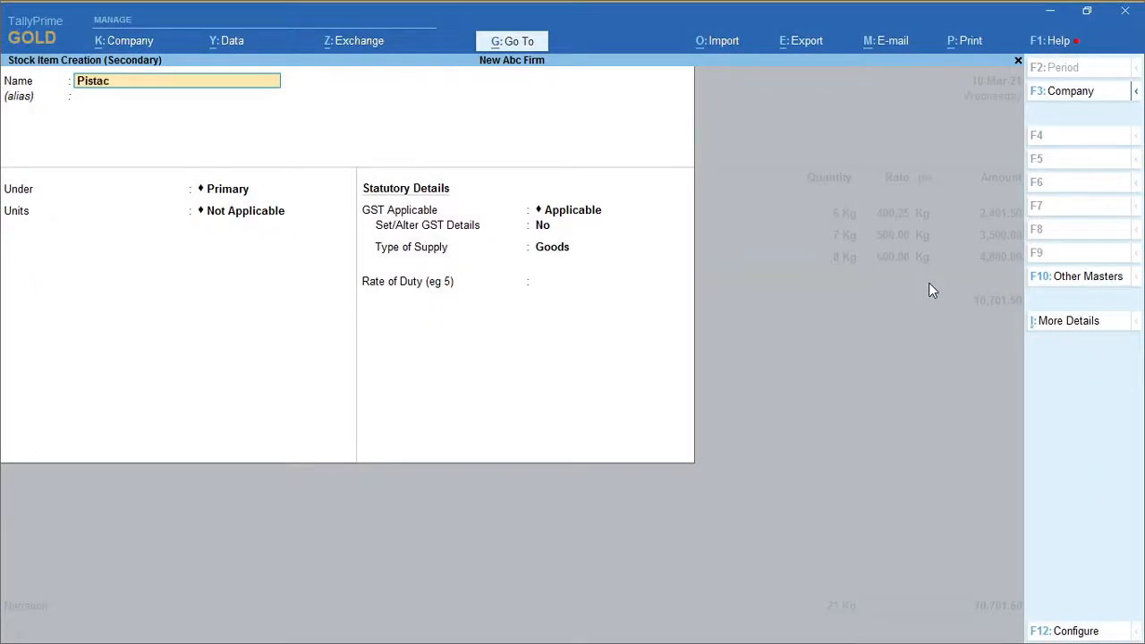
text(hio)
key(BackSpace)
text(hios)
key(Return)
key(Return)
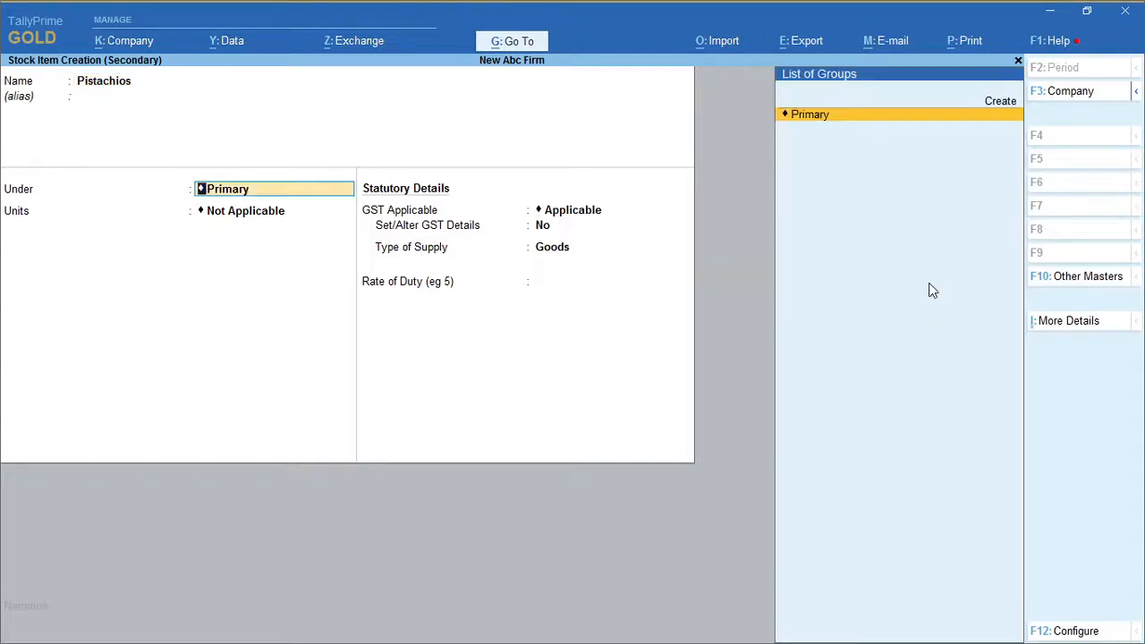
key(Return)
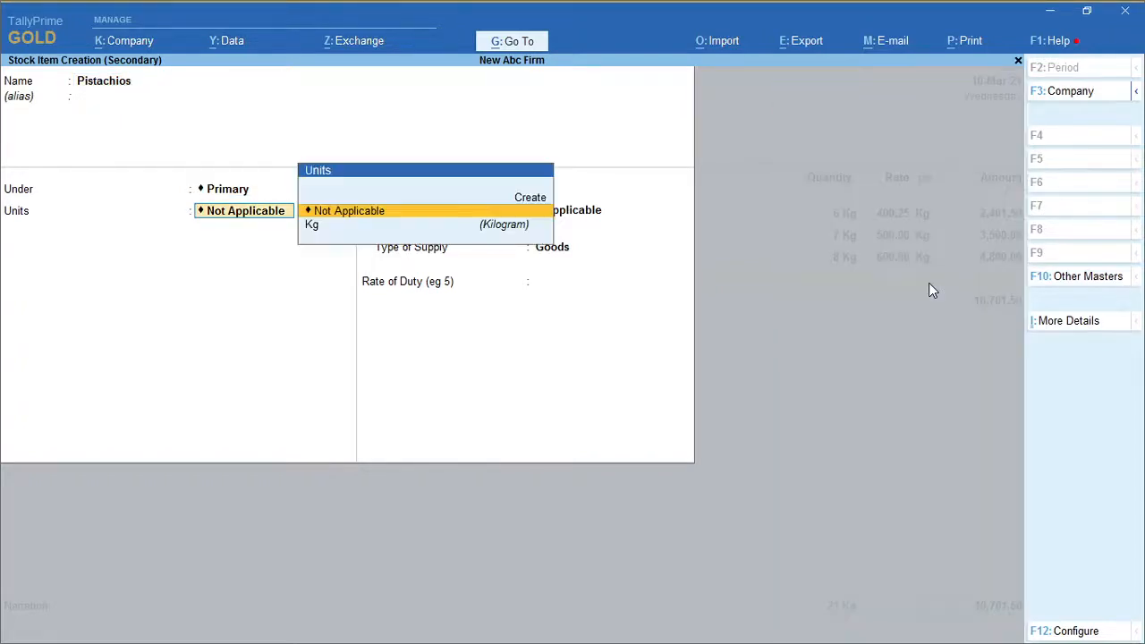
key(Down)
key(Return)
key(Return)
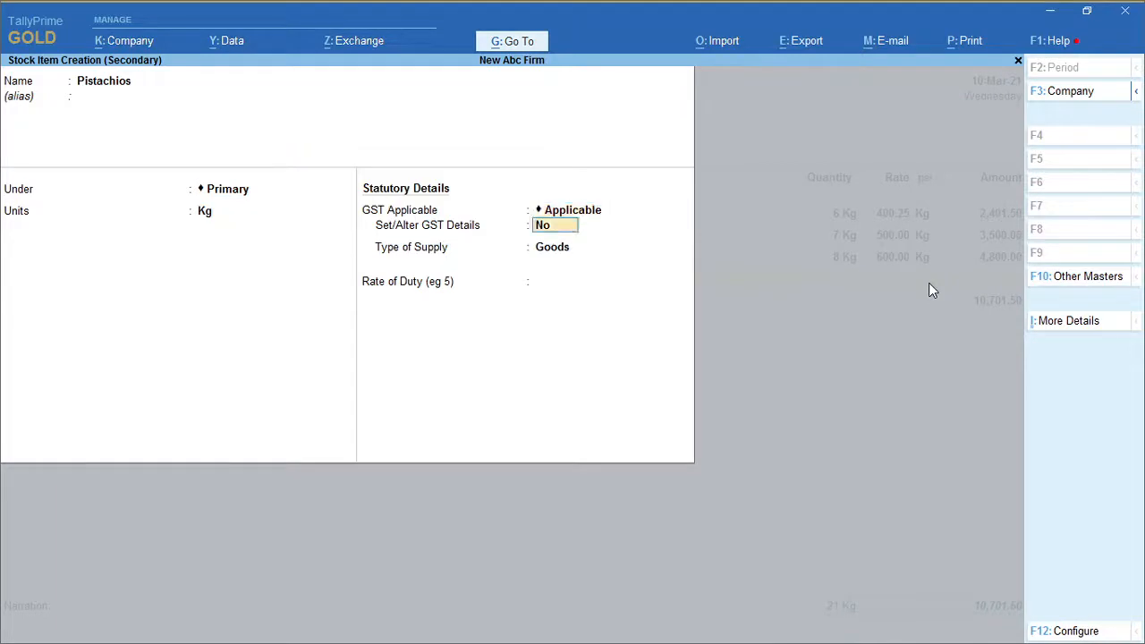
Step: Set the Pistachios item's GST details to Taxable, calculated on value with 12% integrated tax, and save the item
key(y)
key(Return)
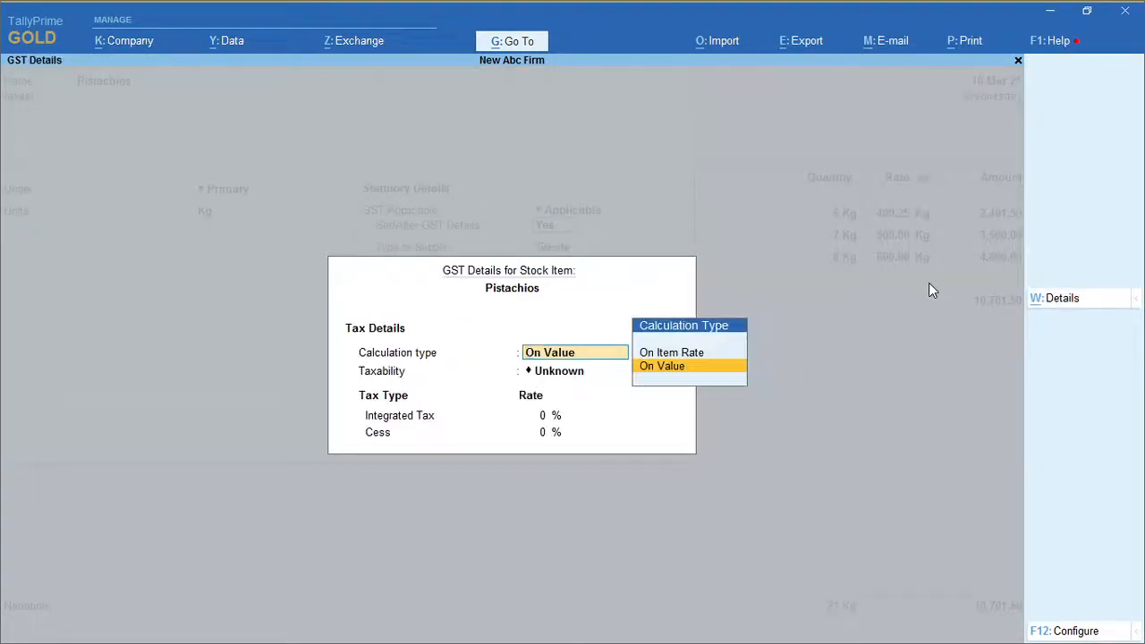
key(Return)
key(Down)
key(Down)
key(Down)
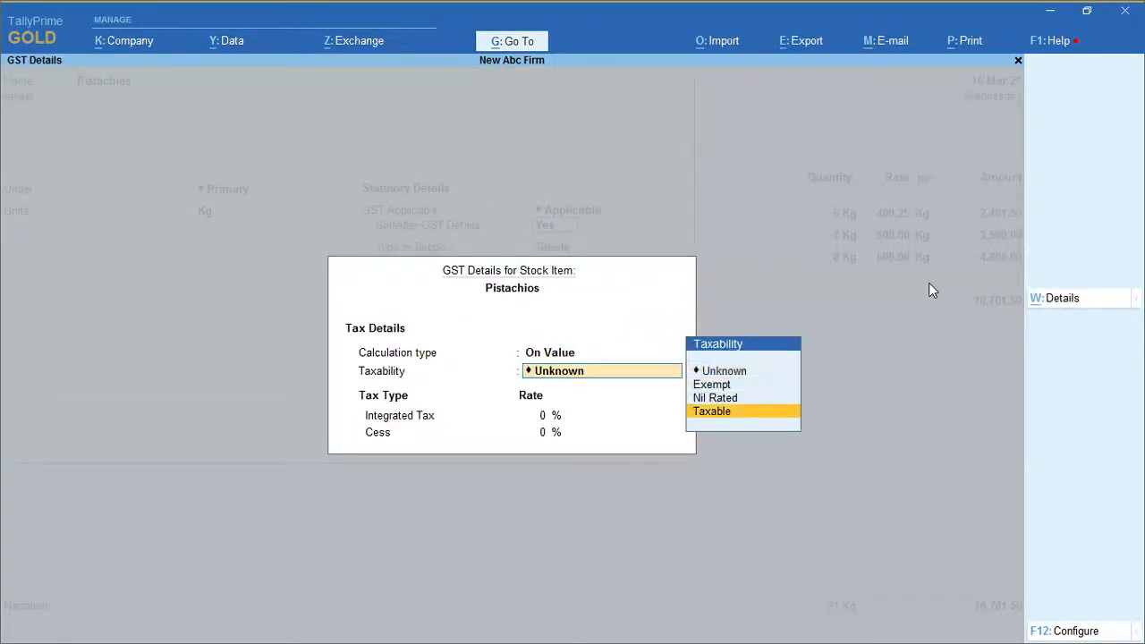
key(Return)
text(12)
key(Return)
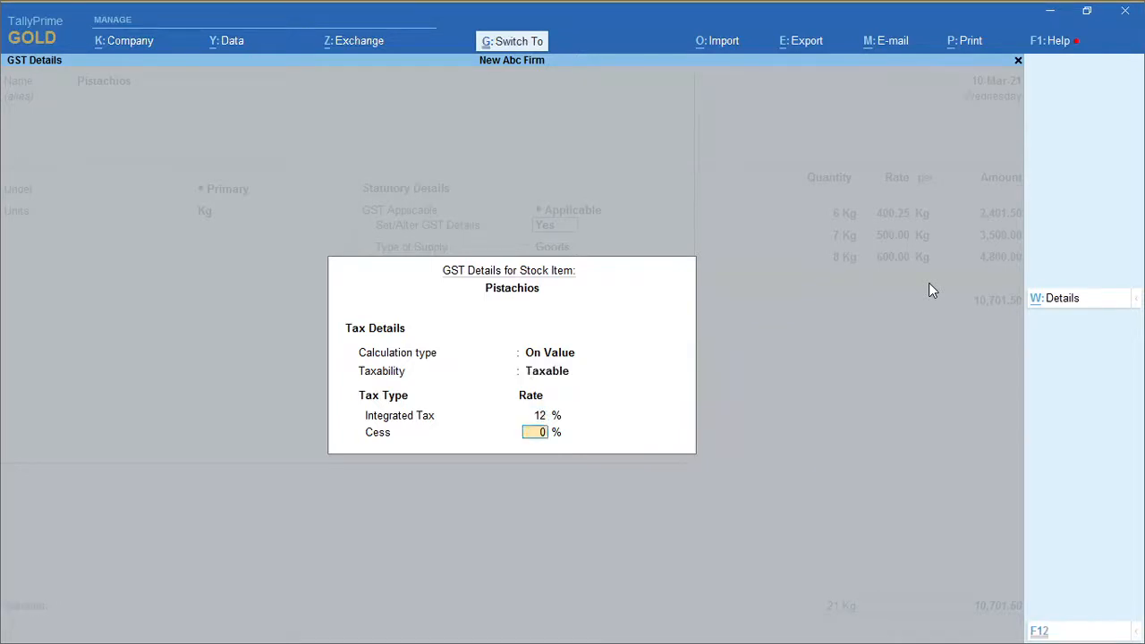
key(ctrl+a)
key(Return)
key(Return)
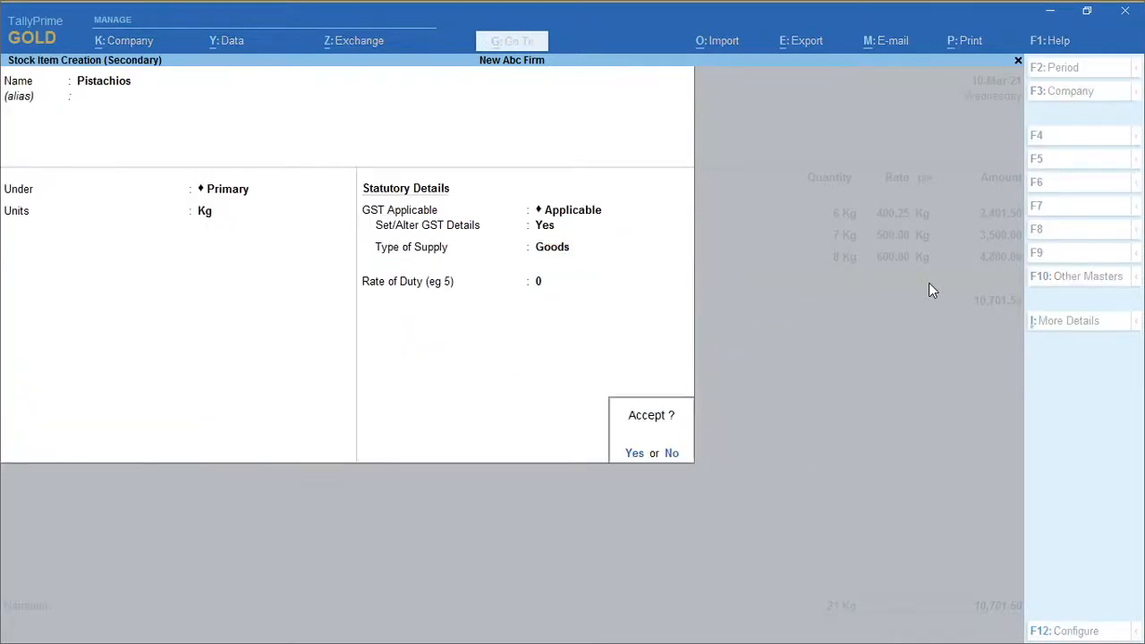
key(Return)
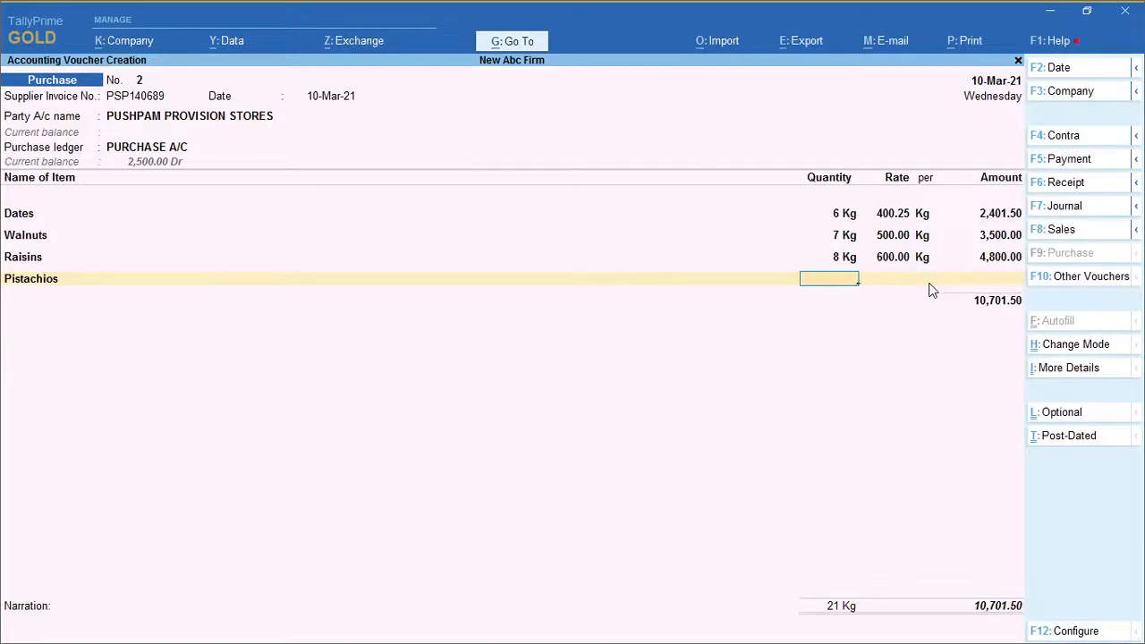
Step: Enter the Pistachios line from the Excel sheet with a quantity of 9 Kg and a rate of 700, and end the item list
key(alt+Tab)
key(alt+Tab)
text(9)
key(Return)
key(alt+Tab)
key(alt+Tab)
text(700)
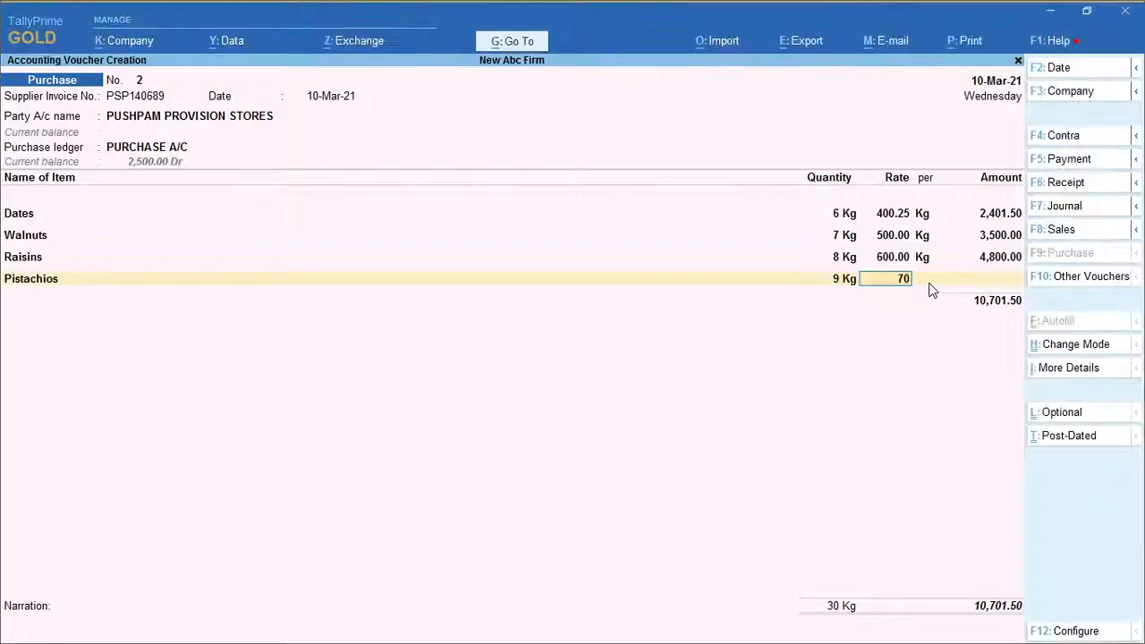
key(Return)
key(Return)
key(Return)
key(Return)
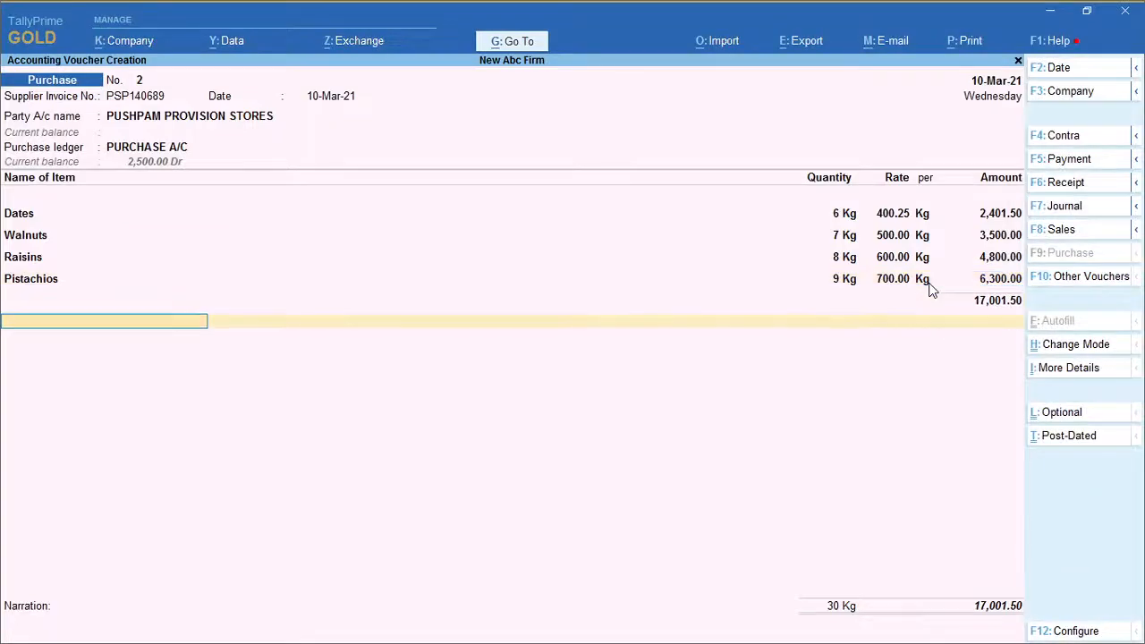
Step: Add the Input Cgst ledger to the voucher and check its amount against the sum of the invoice's Input CGST cells in Excel
key(alt+Tab)
key(Right)
key(Right)
key(Right)
key(Right)
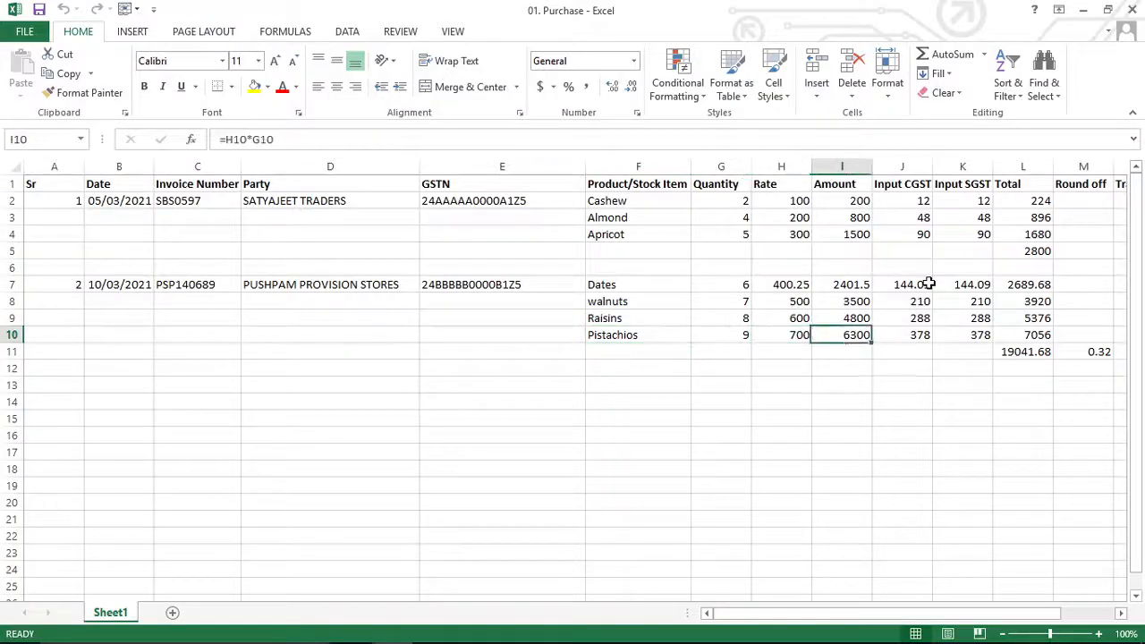
key(alt+Tab)
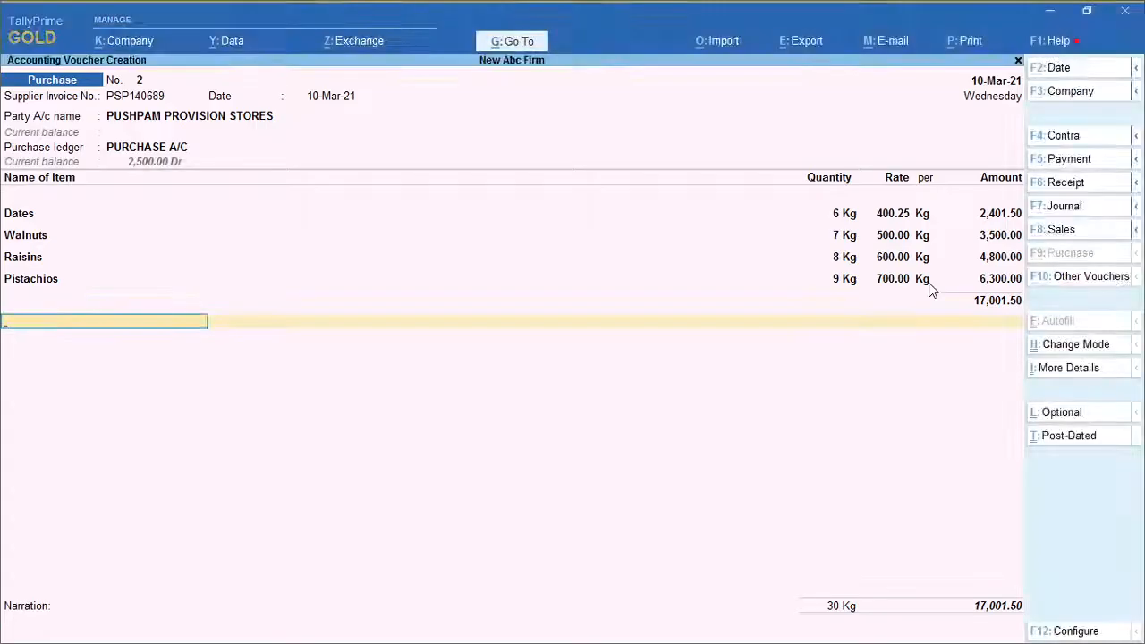
text(Inpu)
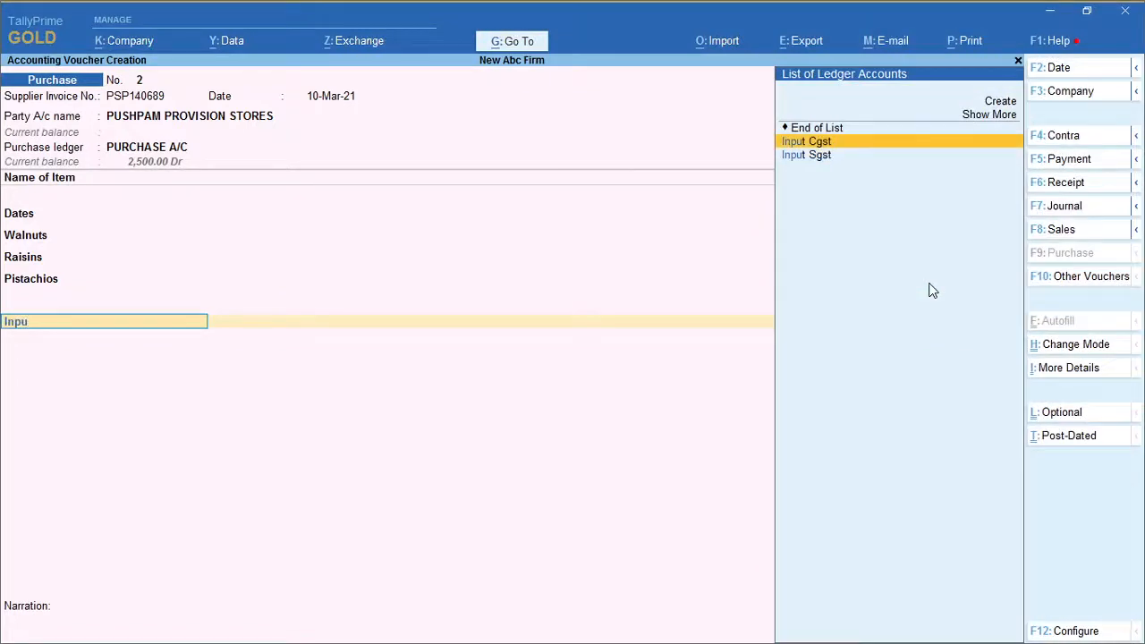
key(Return)
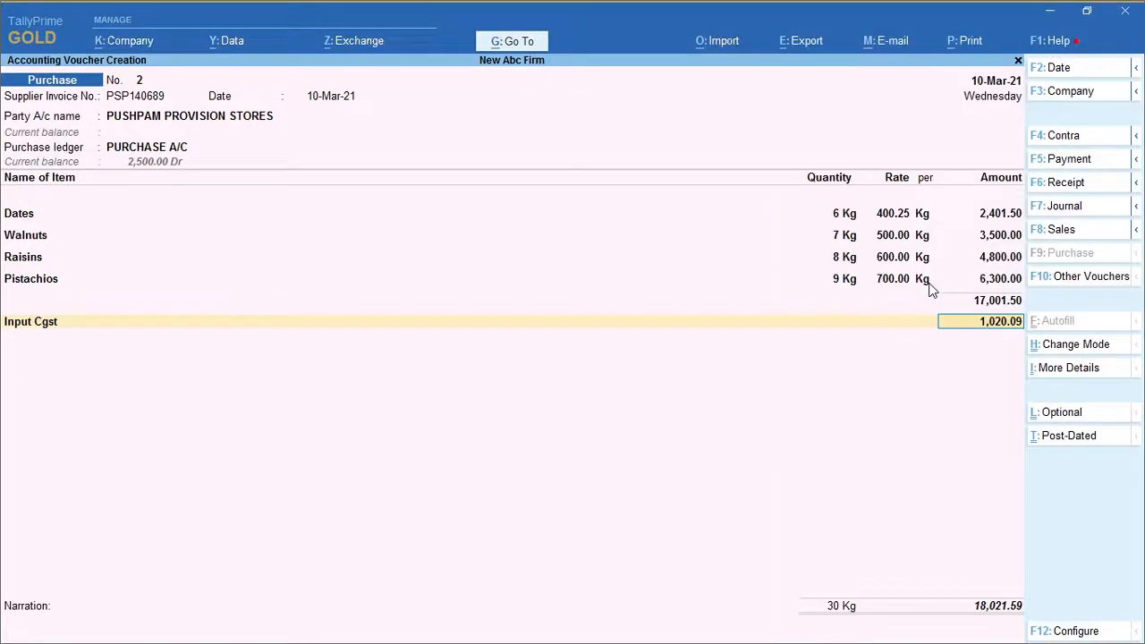
key(alt+Tab)
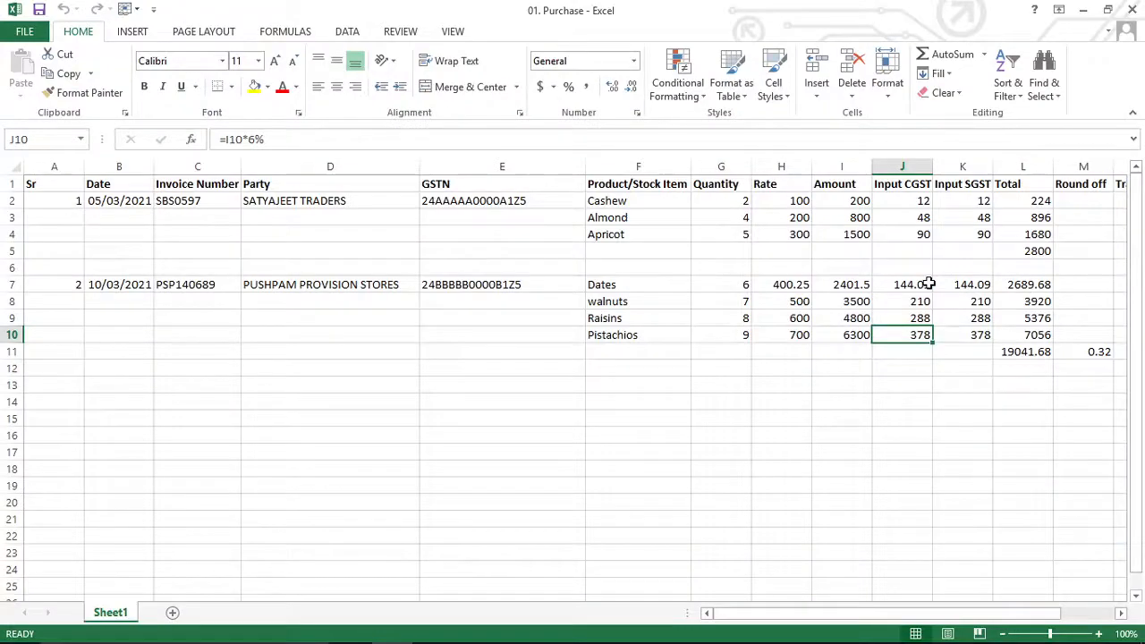
drag(928, 284, 928, 284)
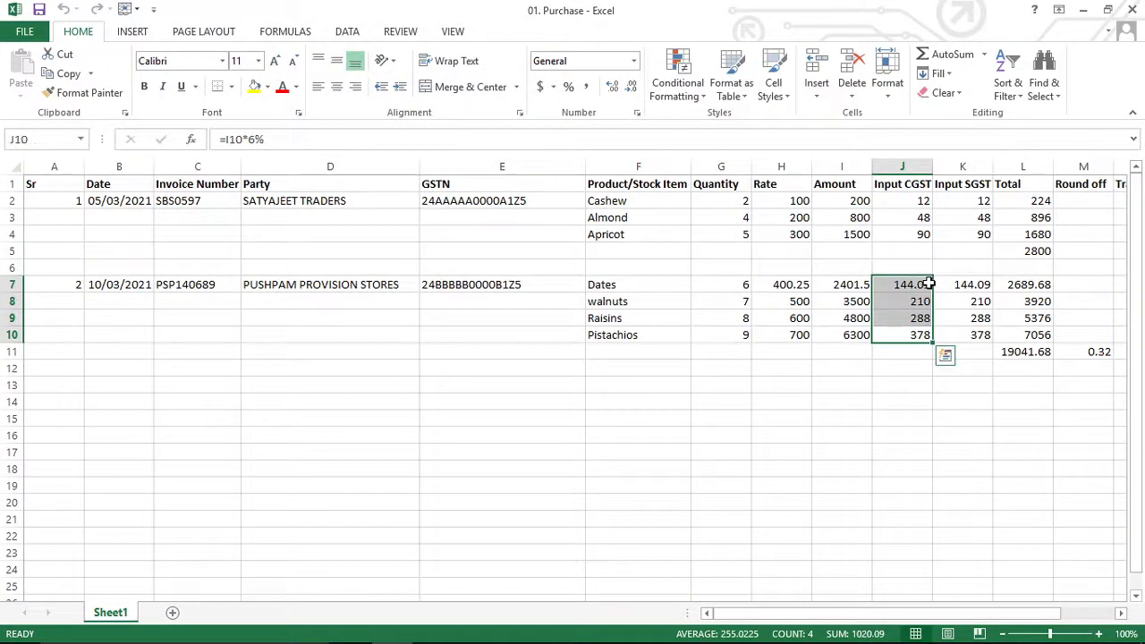
key(alt+Tab)
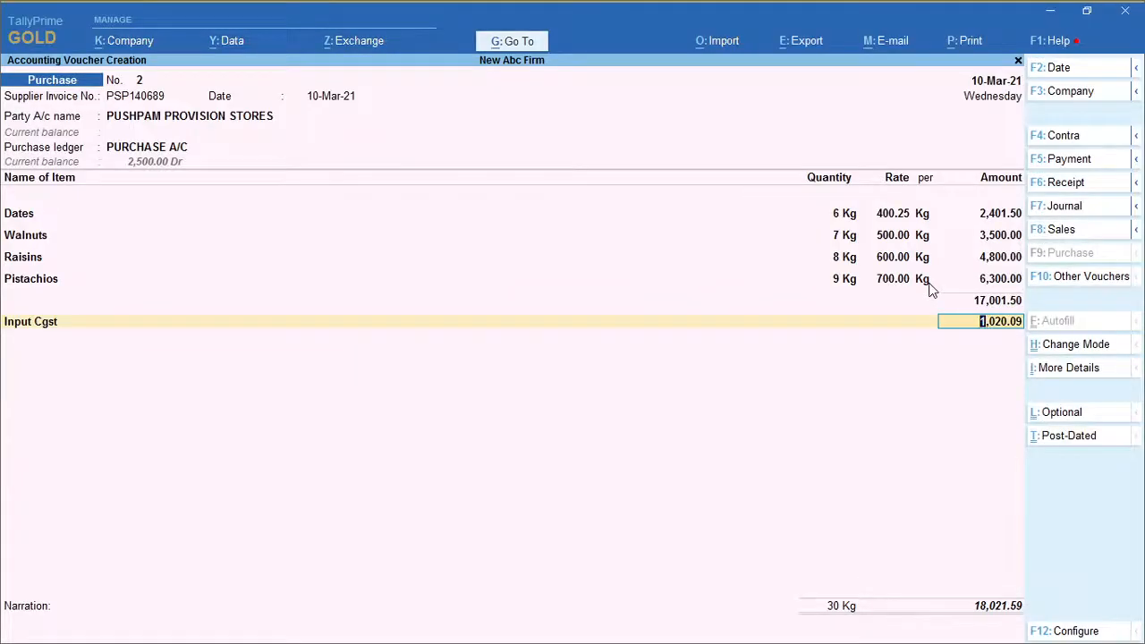
key(alt+Tab)
key(alt+Tab)
key(Return)
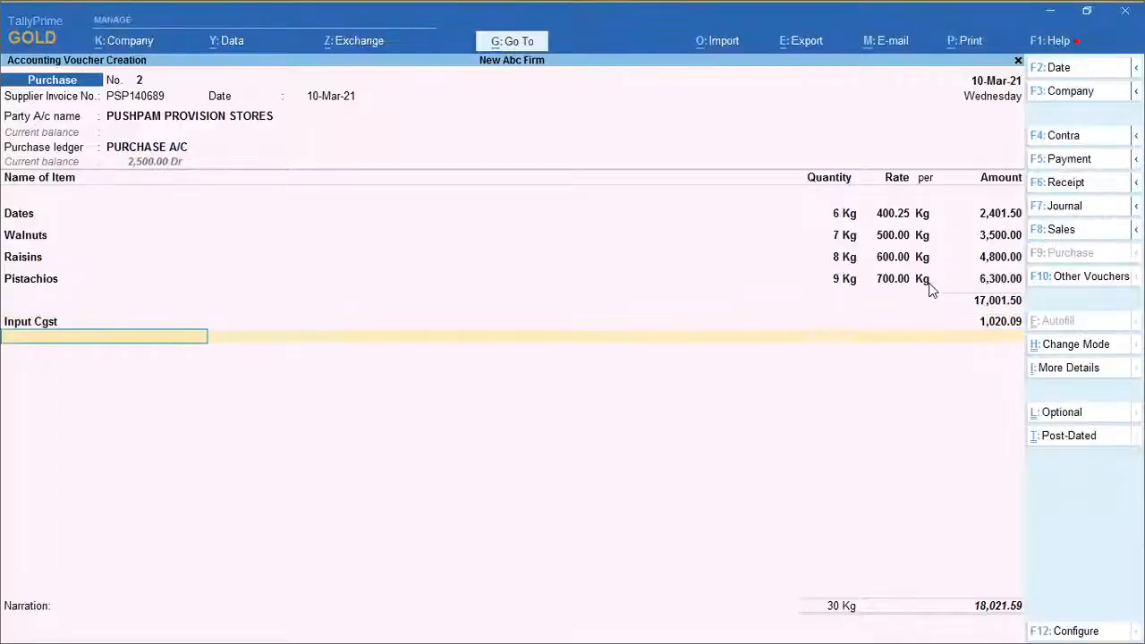
Step: Add the Input Sgst ledger to the voucher and compare its amount with the sum of the invoice's Input SGST cells in Excel
text(Input Sg)
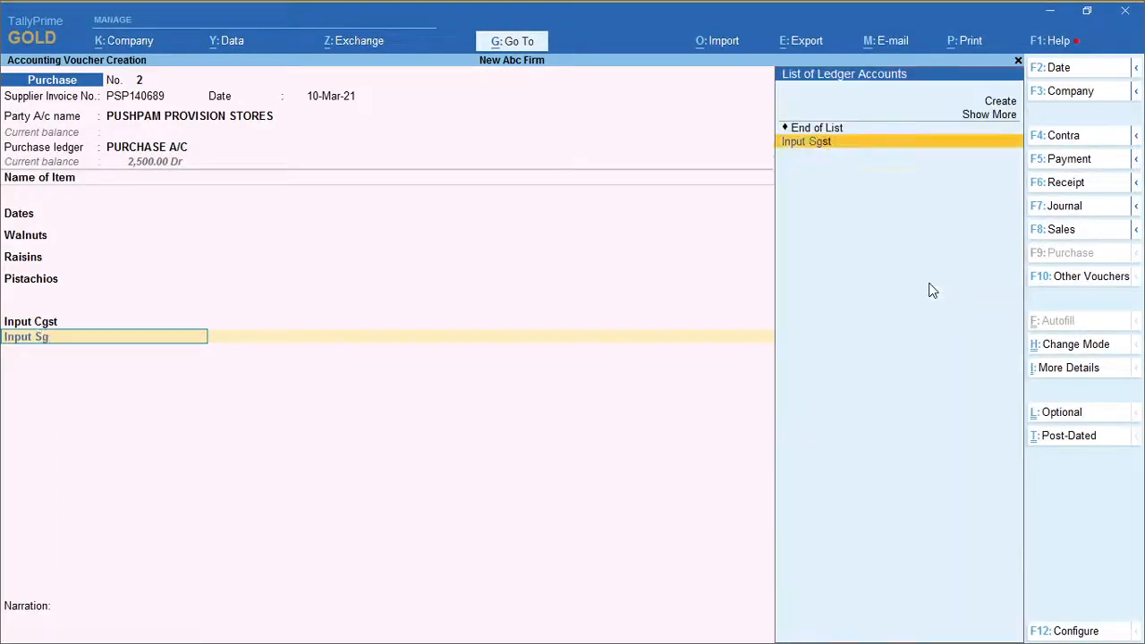
key(Return)
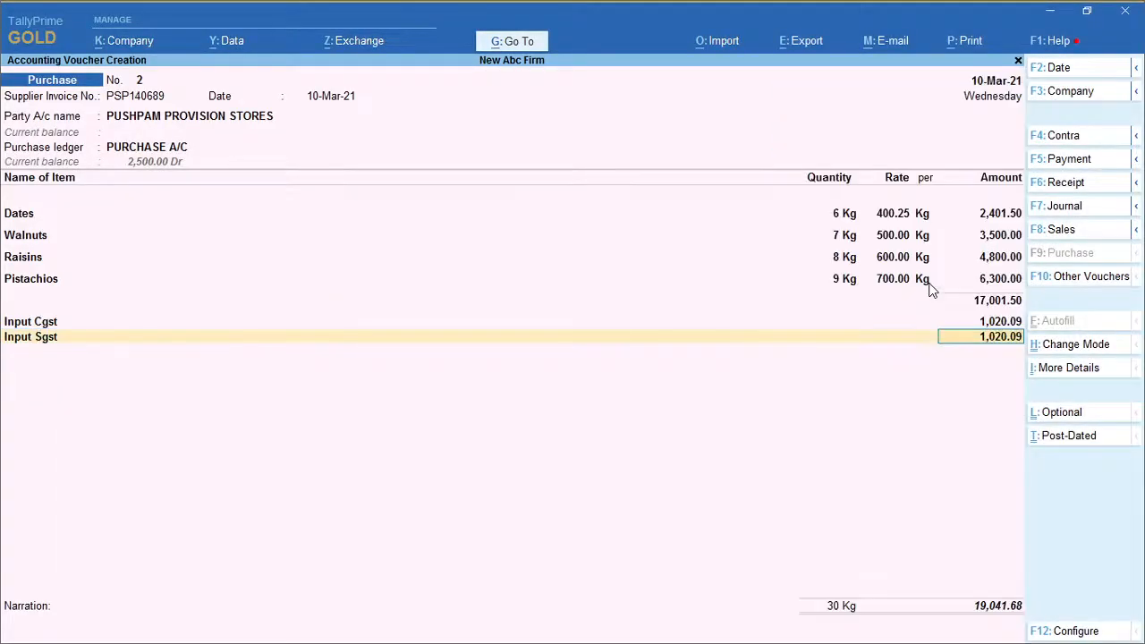
key(alt+Tab)
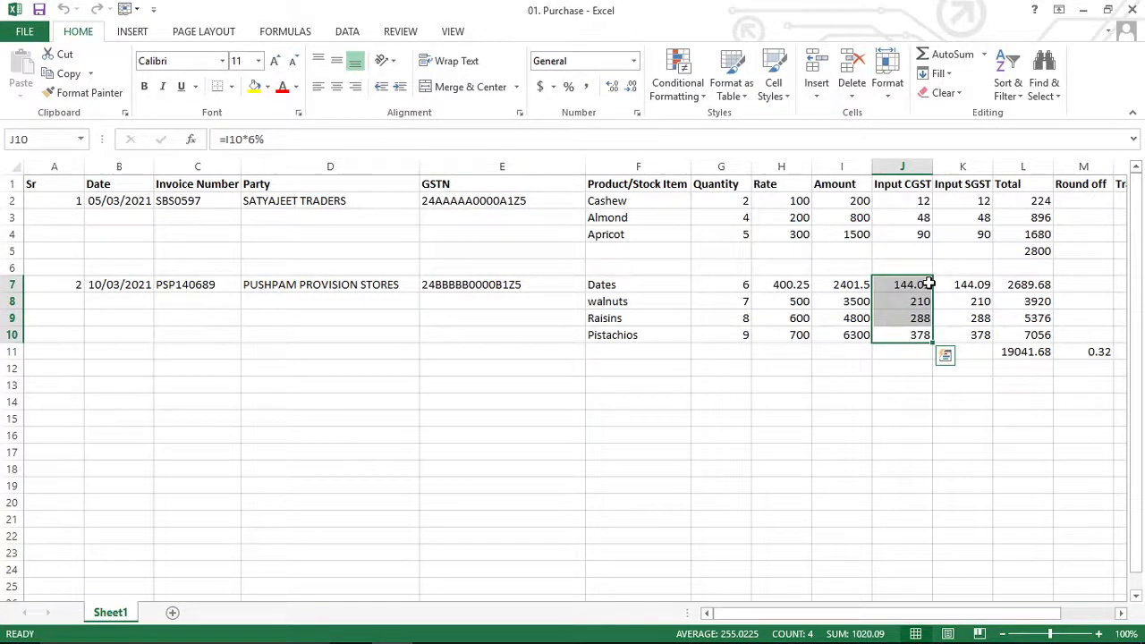
key(Right)
key(shift+Up)
key(shift+Up)
key(shift+Up)
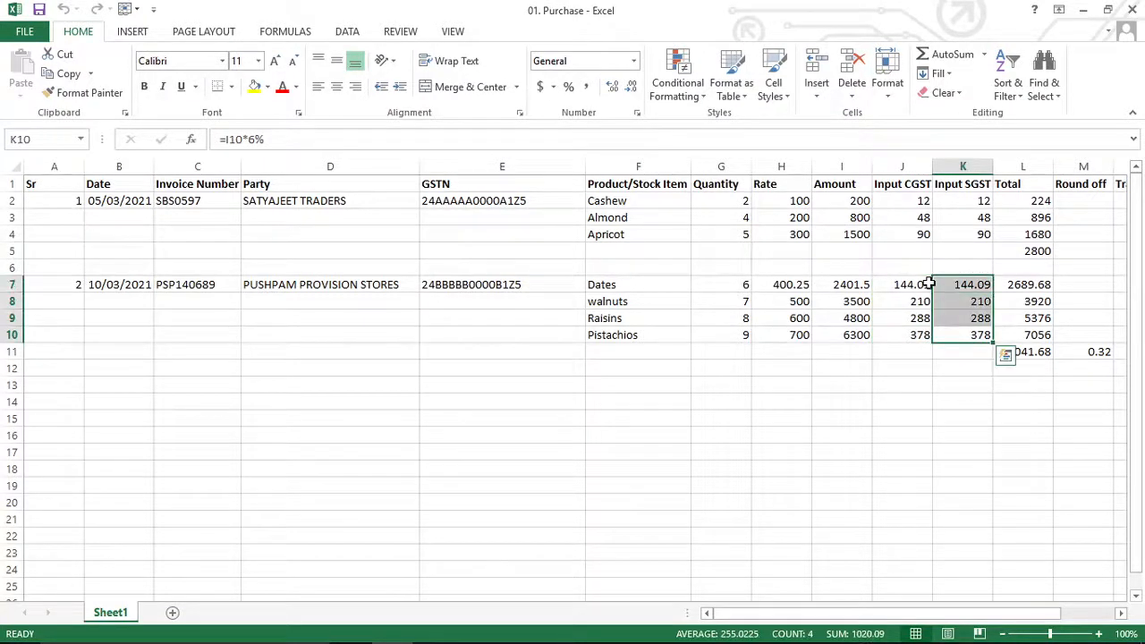
key(alt+Tab)
key(alt+Tab)
key(ctrl+c)
key(Right)
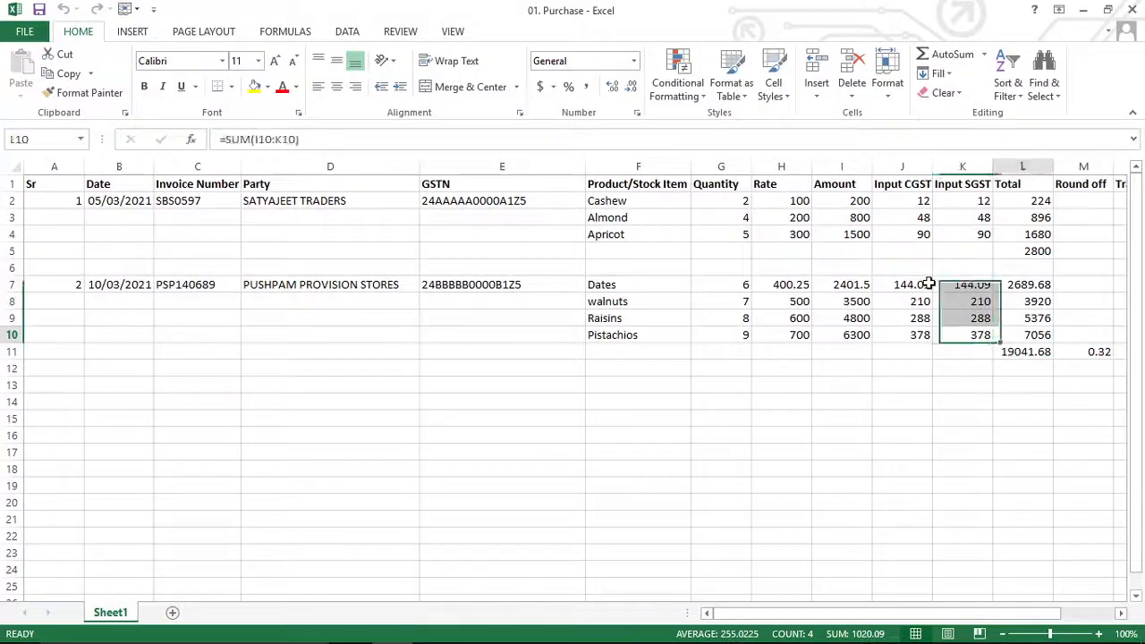
key(Escape)
Step: Look up the Round off and Trade Discount columns in the Excel purchase sheet, and return to the purchase voucher in TallyPrime
key(Right)
key(Right)
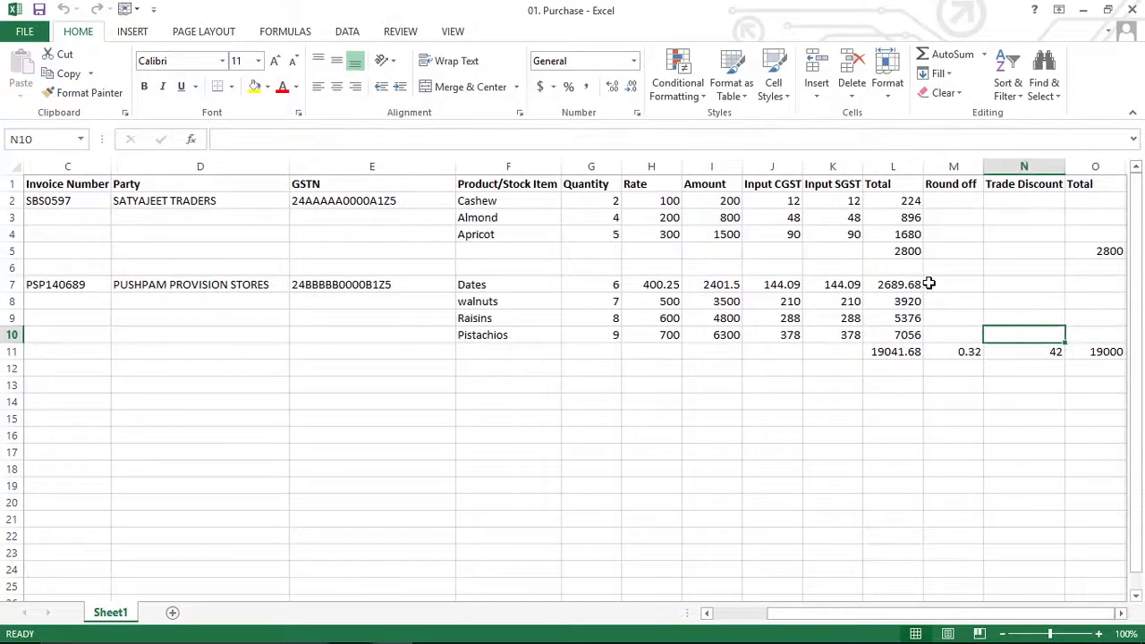
key(Left)
key(Right)
key(Left)
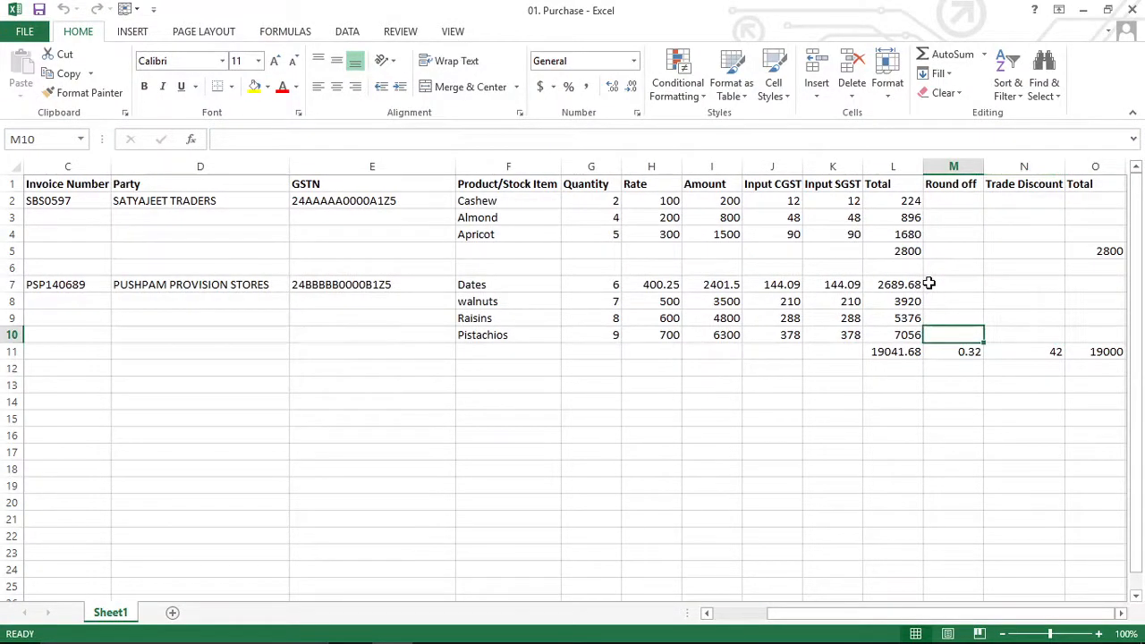
key(alt+Tab)
key(Return)
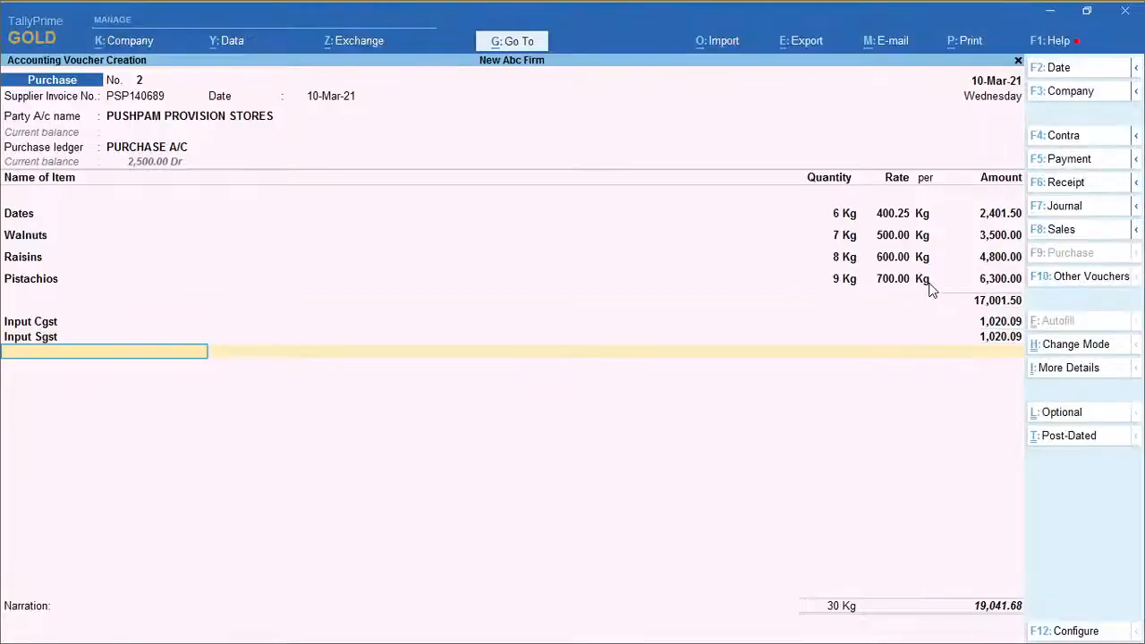
Step: Start a new ledger from the voucher's ledger line and name it Round Off, without an alias
text(Ro)
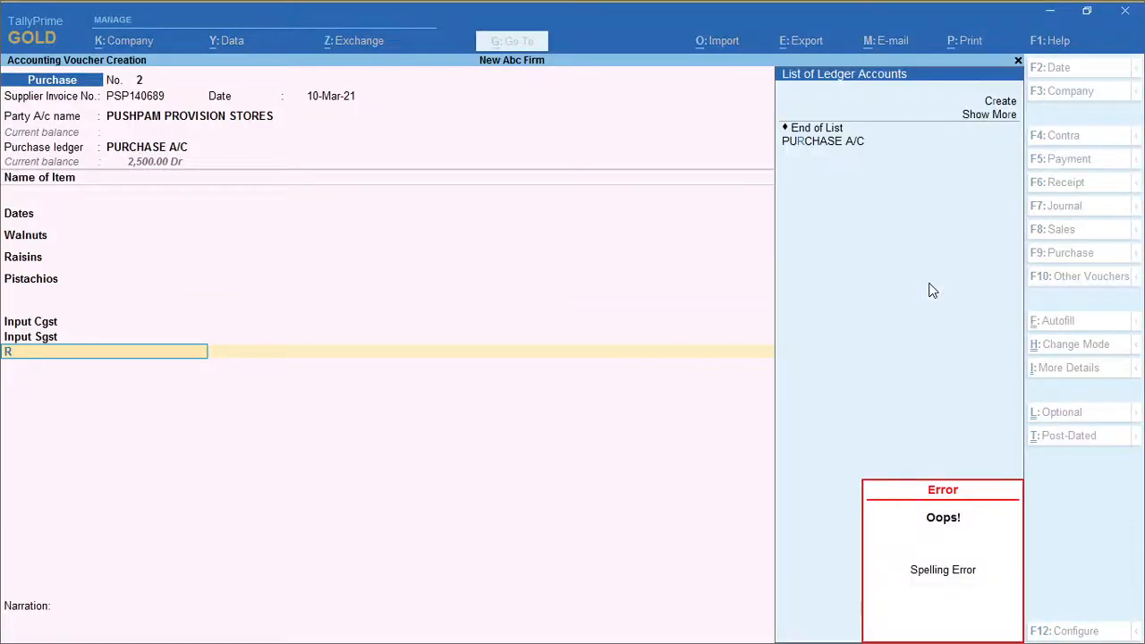
key(BackSpace)
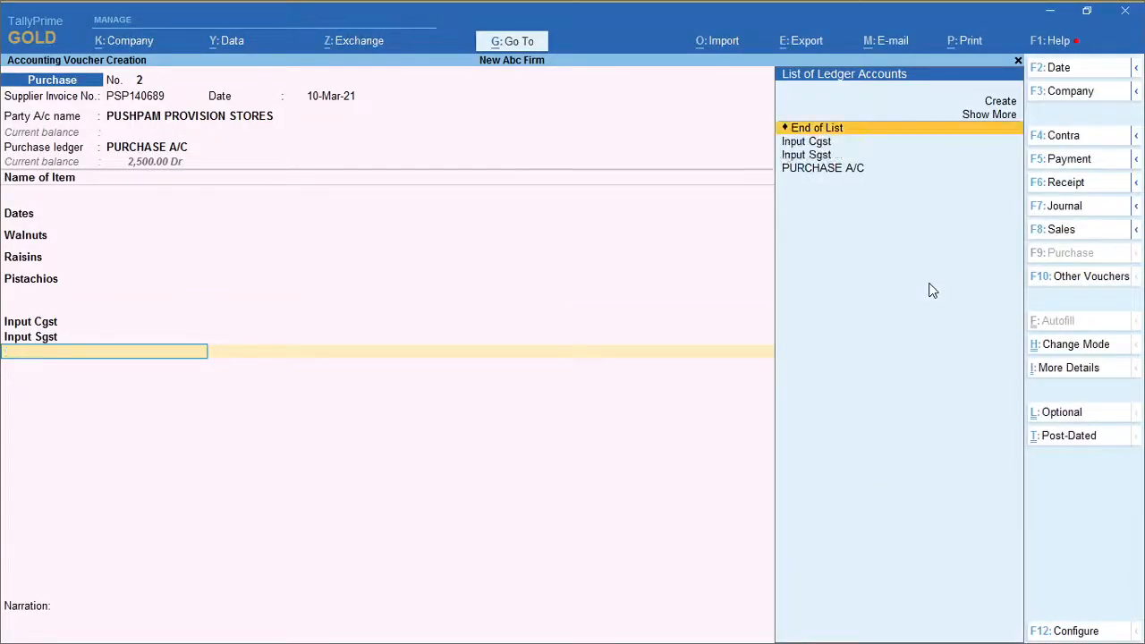
key(alt+c)
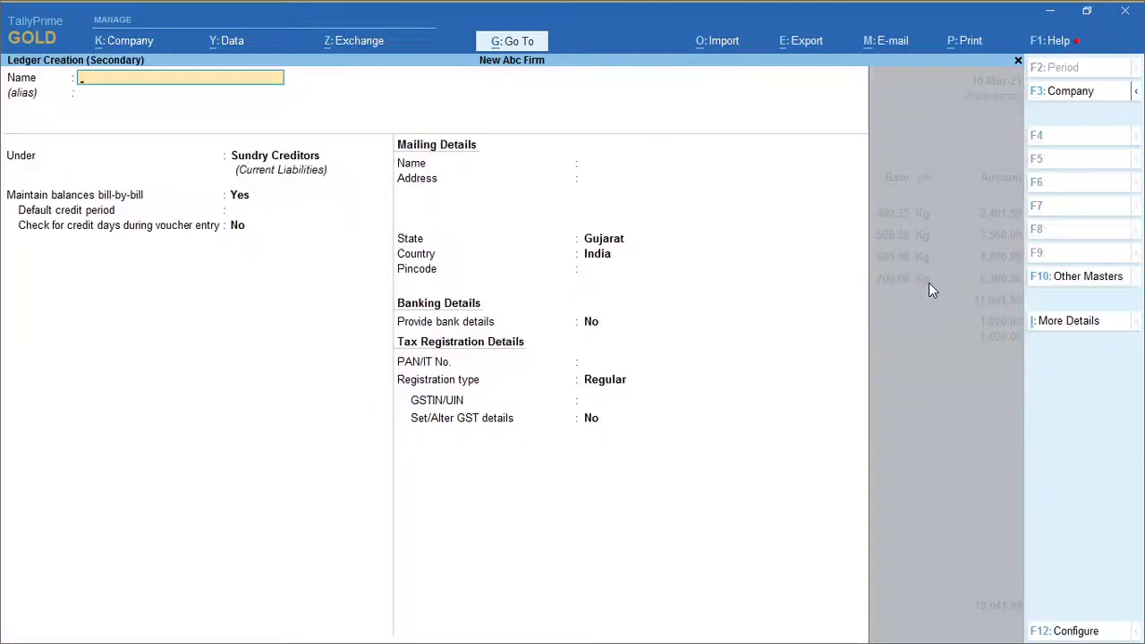
text(Round Off)
key(Return)
key(Return)
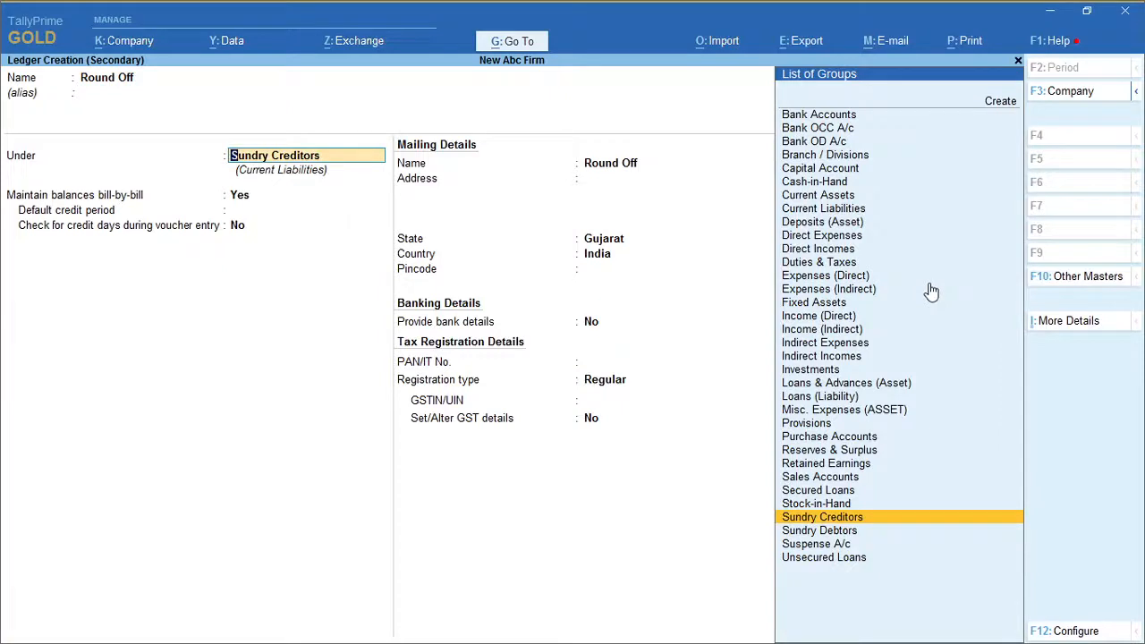
Step: Place the Round Off ledger under Indirect Expenses with the ledger type Not Applicable, and save it
text(indire)
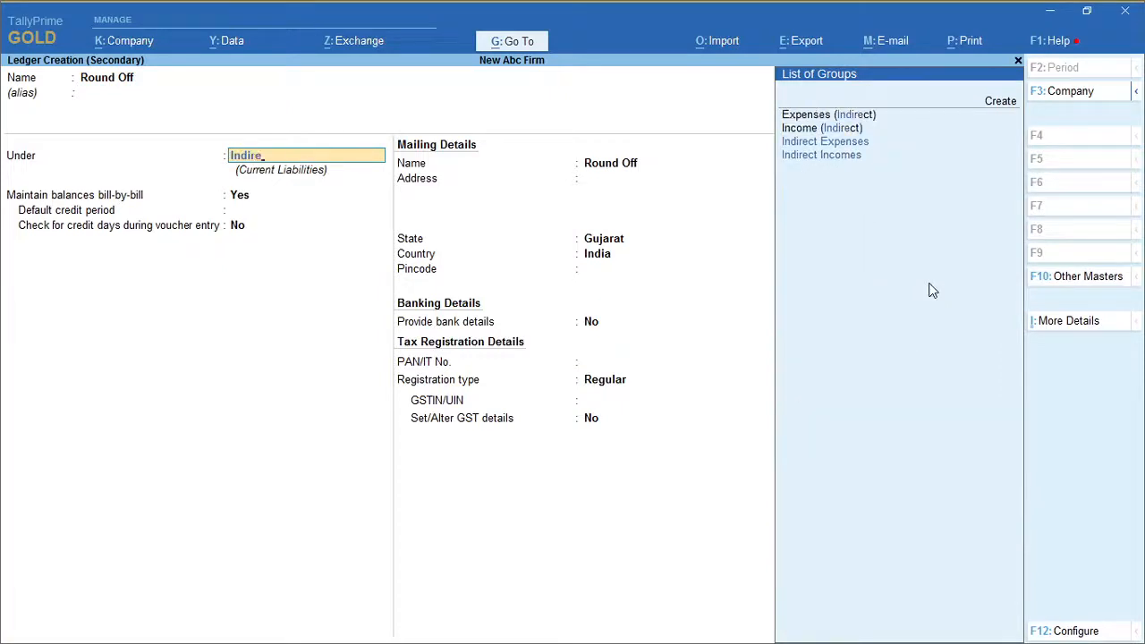
key(Down)
key(Up)
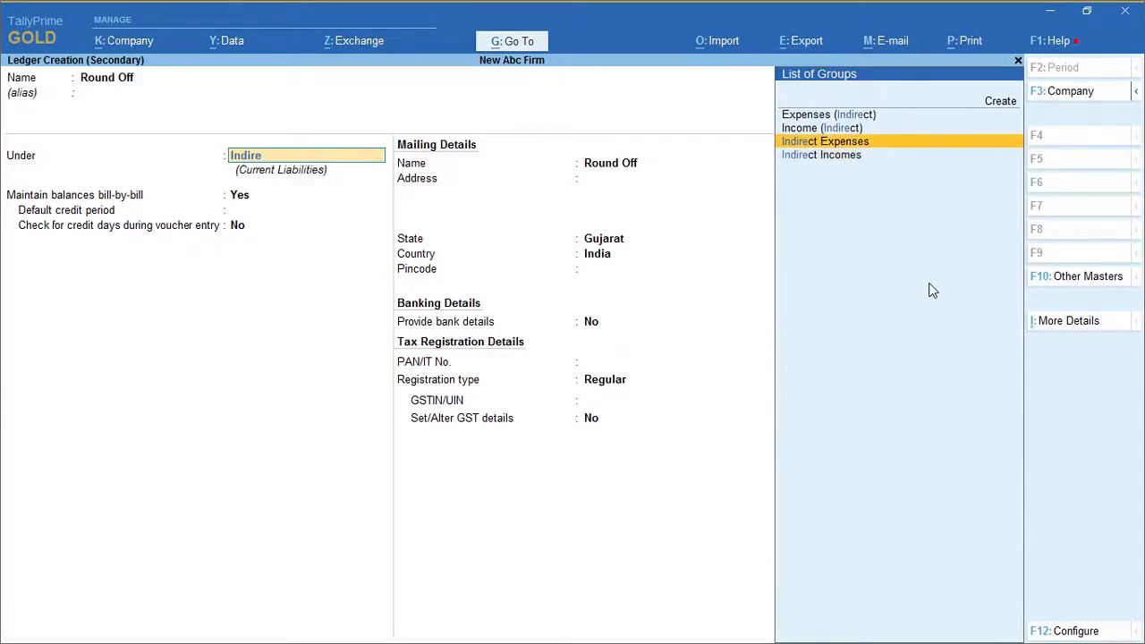
key(Return)
key(Return)
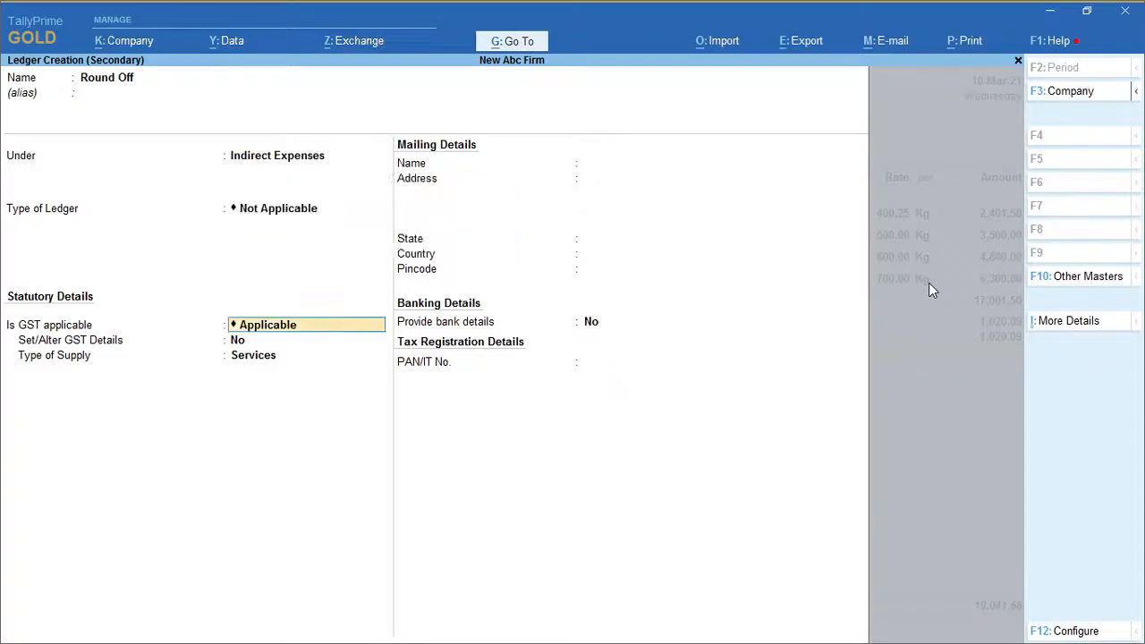
key(ctrl)
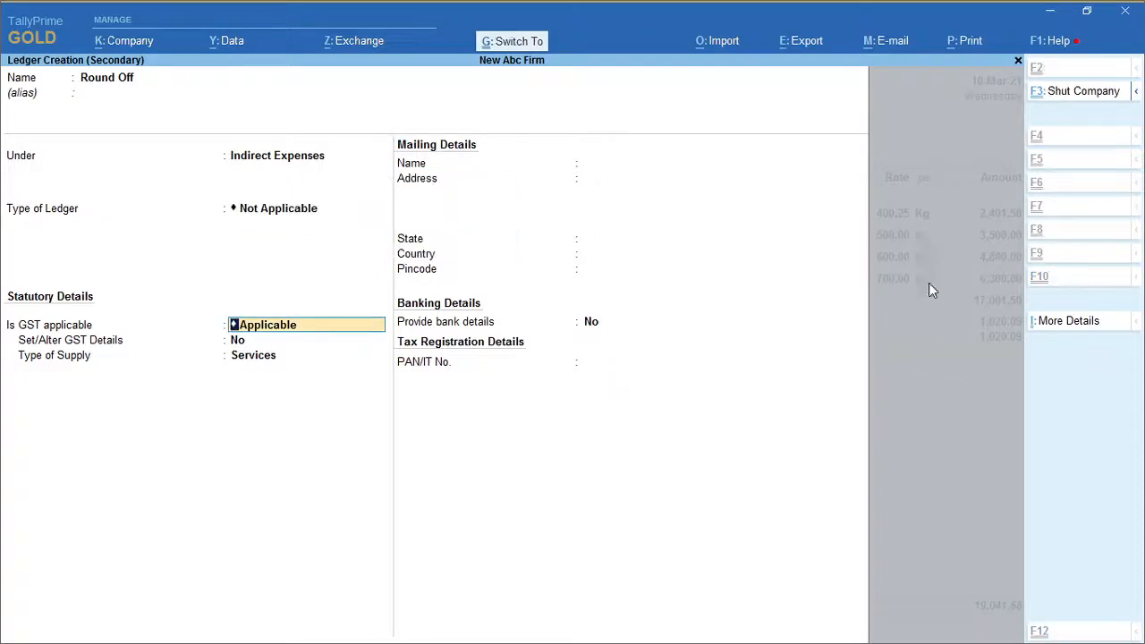
key(ctrl+a)
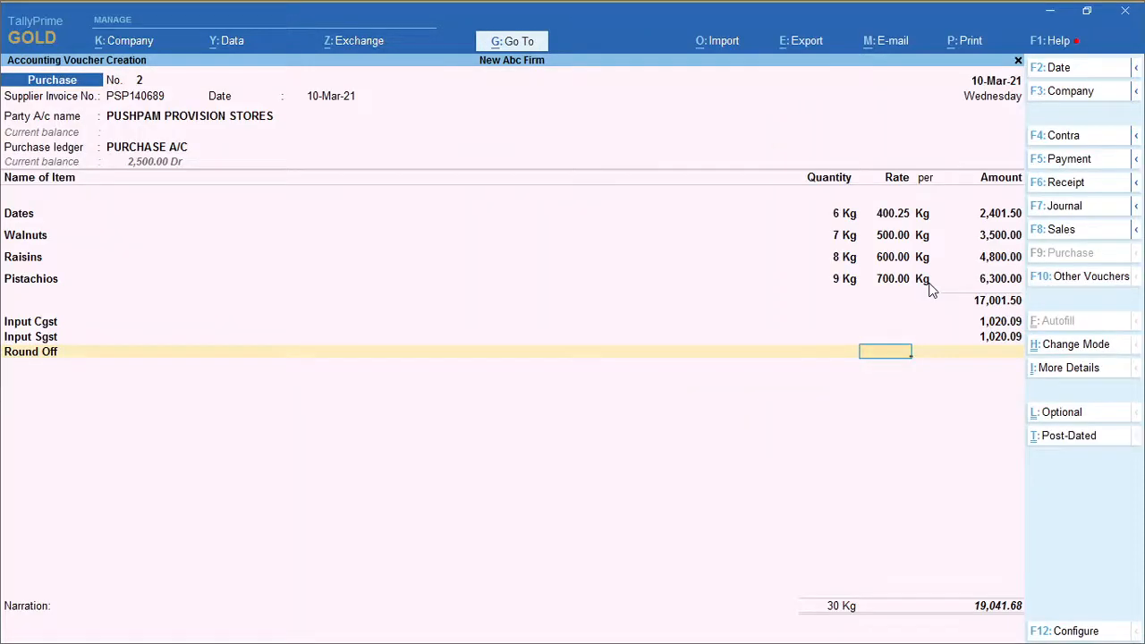
Step: Enter the round-off amount of 0.32 from the Excel sheet in the Round Off line, leaving its tax classification blank
key(Return)
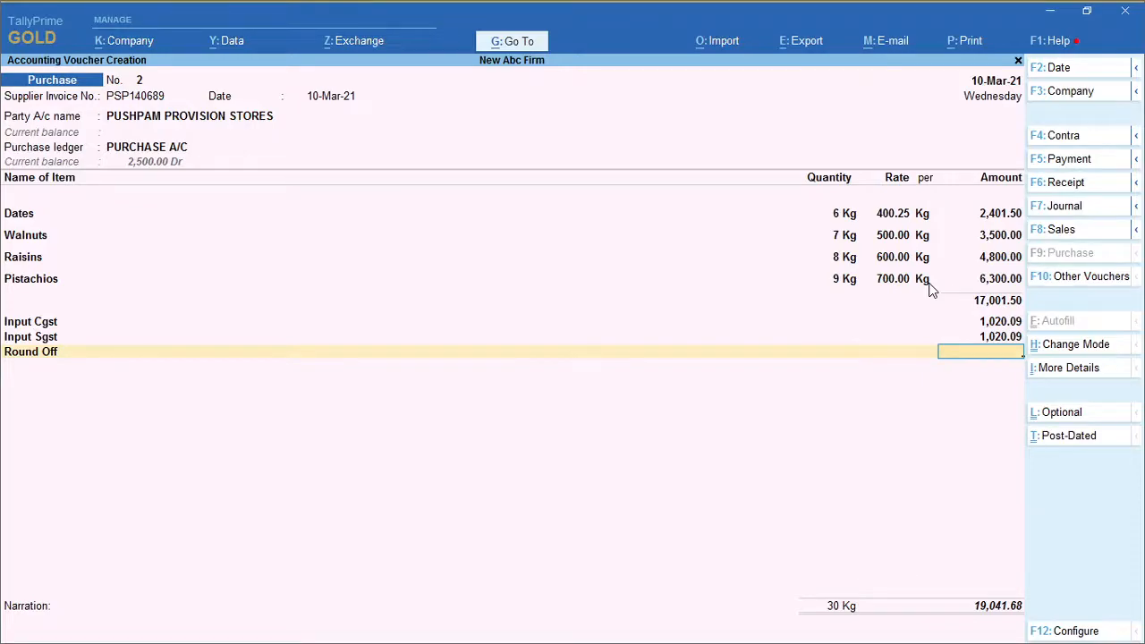
key(alt+Tab)
key(Down)
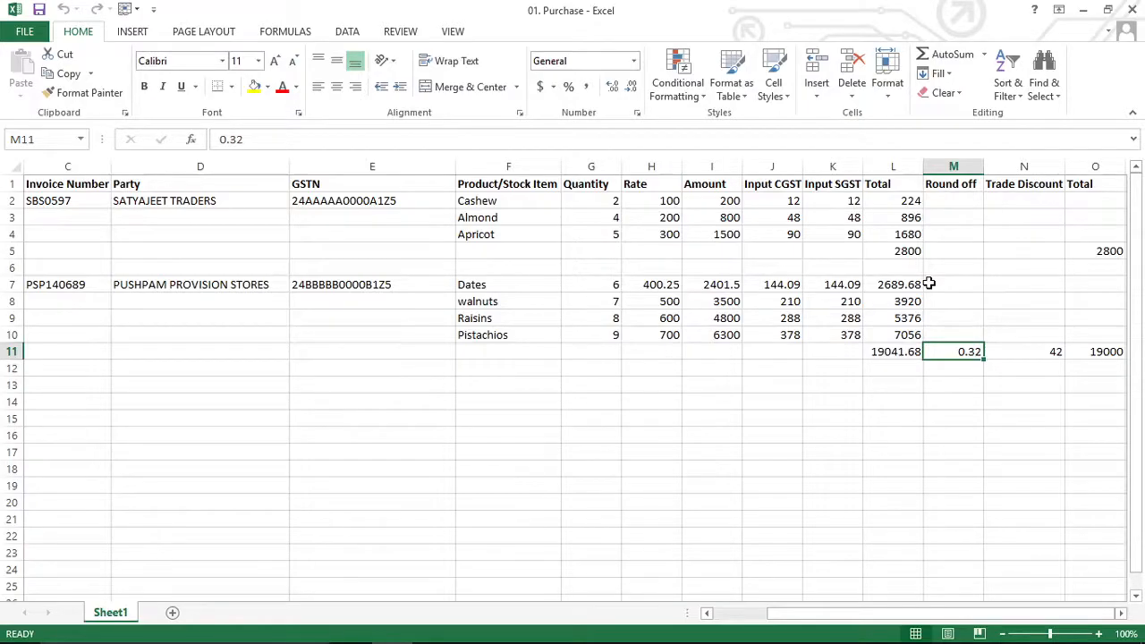
key(alt+Tab)
key(alt+Tab)
key(alt+Tab)
text(0.32)
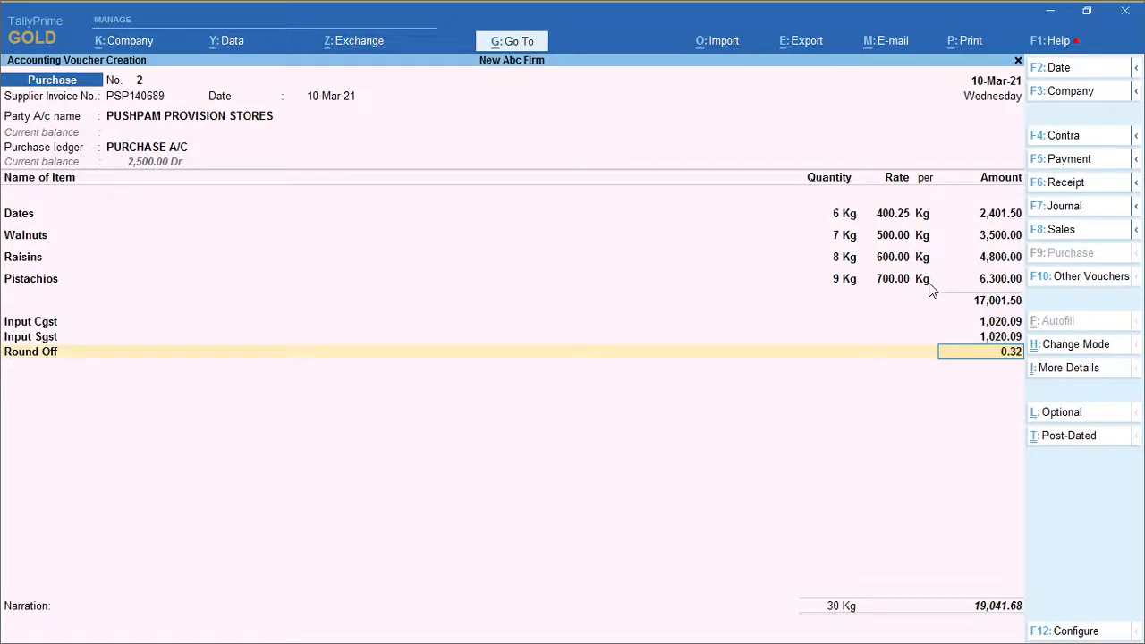
key(Return)
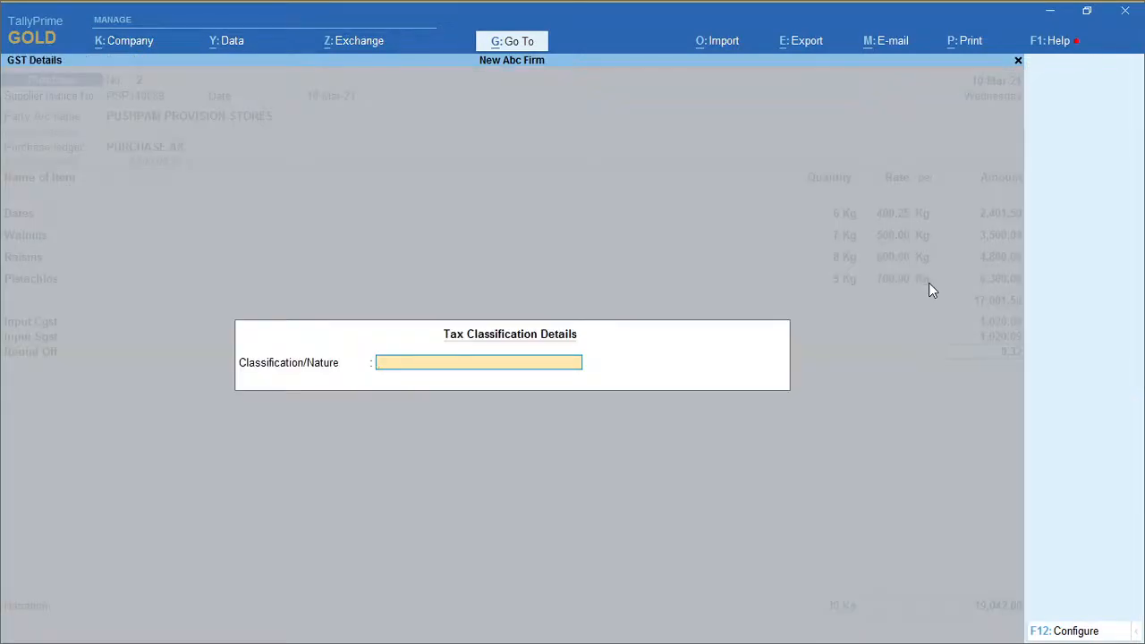
key(Return)
Step: Check the Pushpam Provision Stores invoice's Trade Discount and final Total in Excel against the voucher total in TallyPrime
key(alt+Tab)
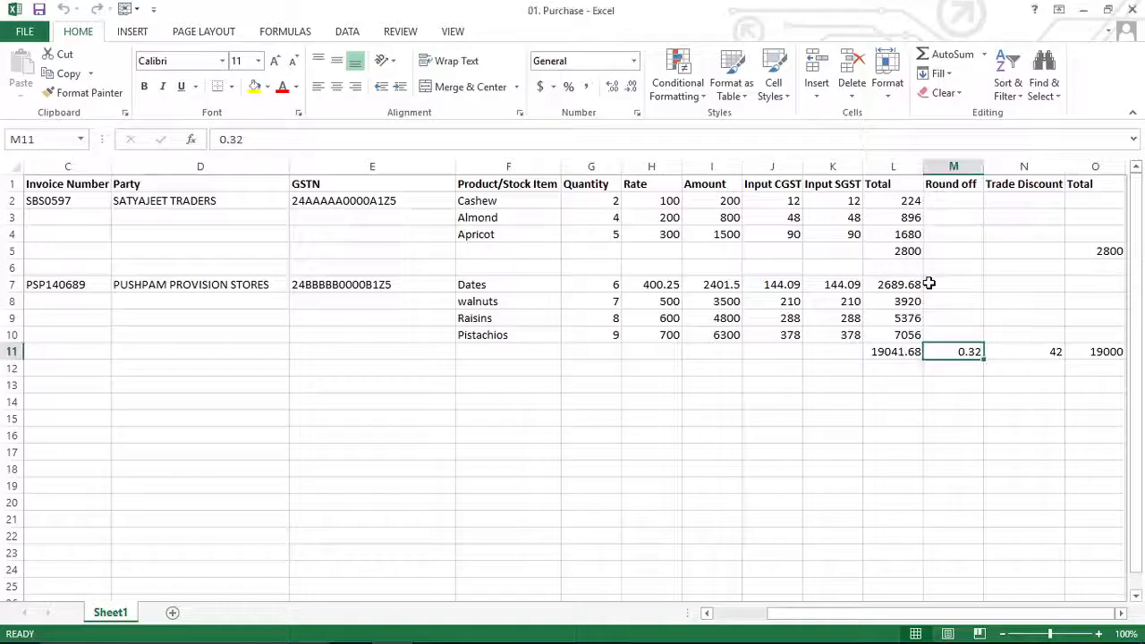
key(Right)
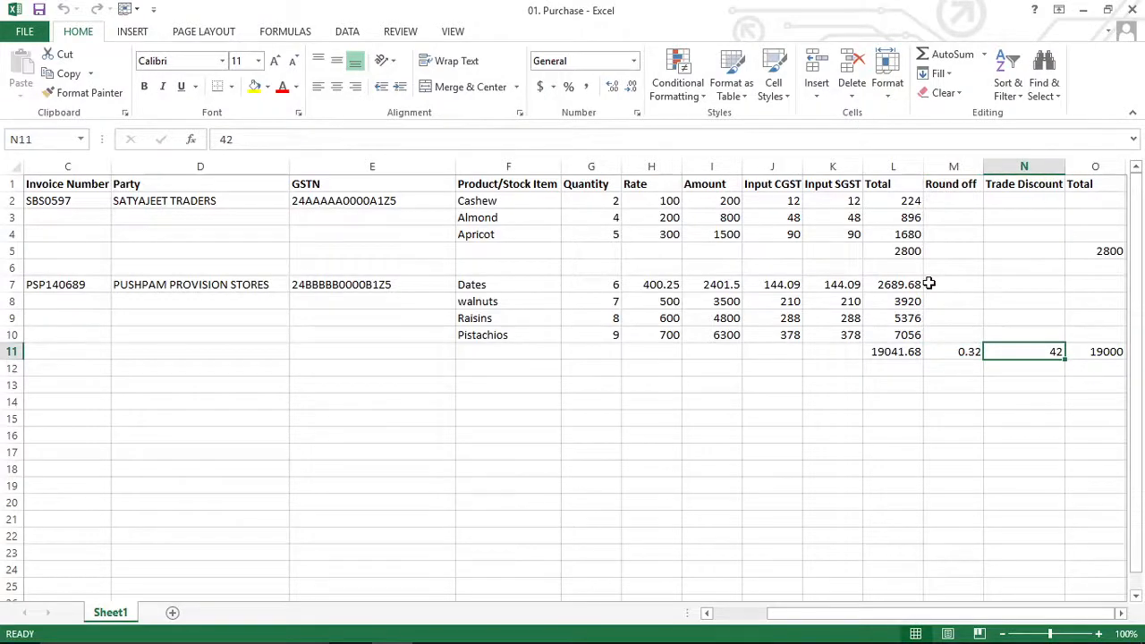
key(Right)
key(Right)
key(Left)
key(Left)
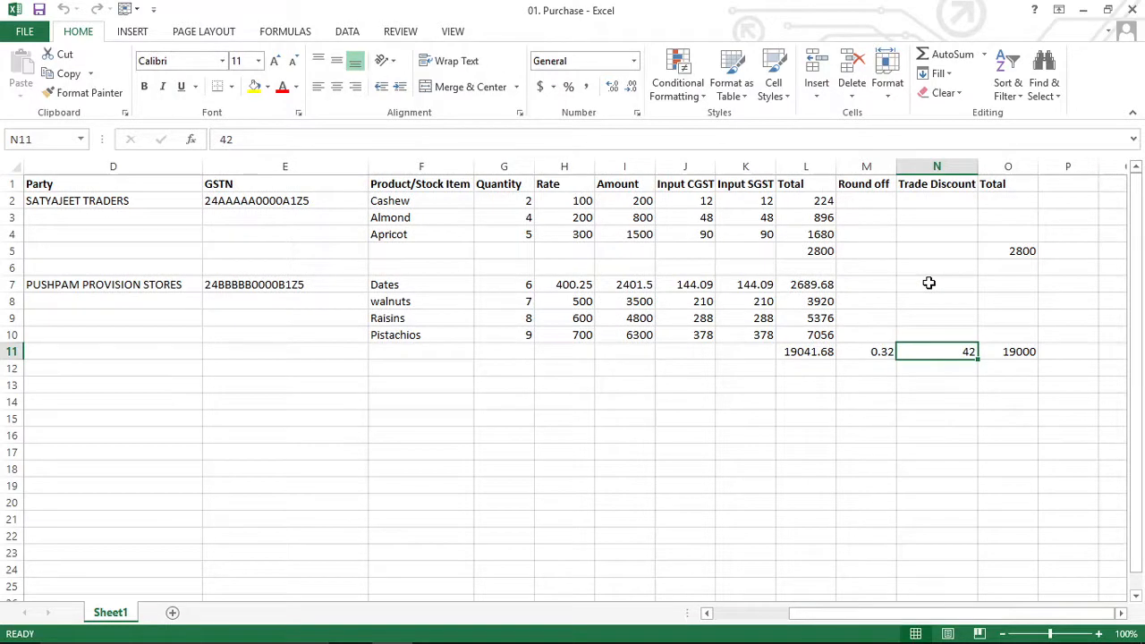
key(alt+Tab)
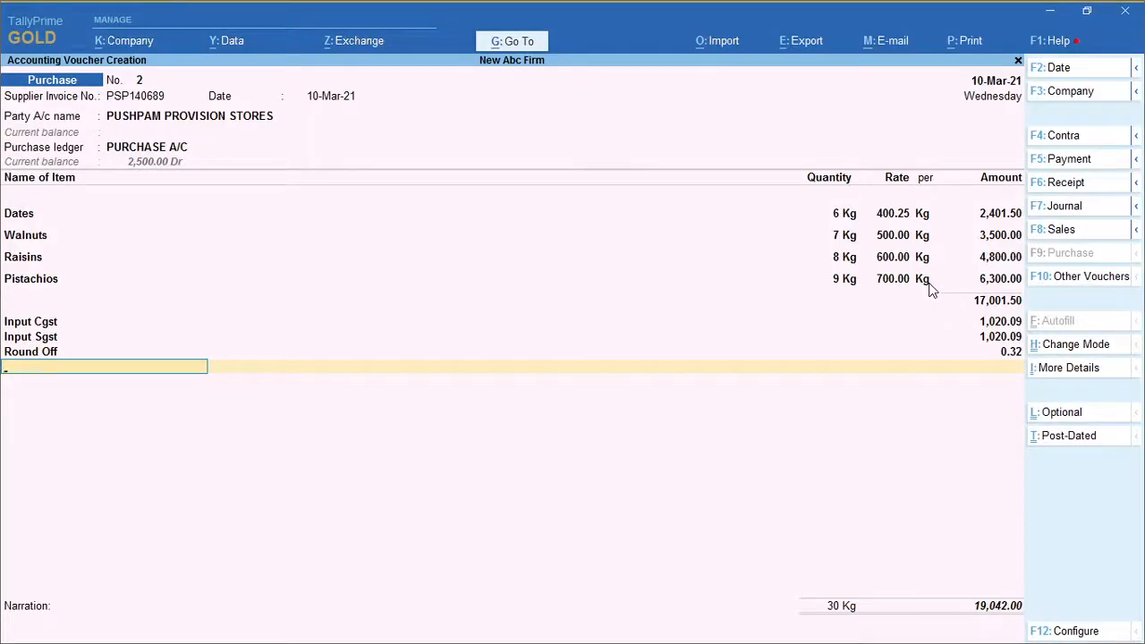
key(alt+Tab)
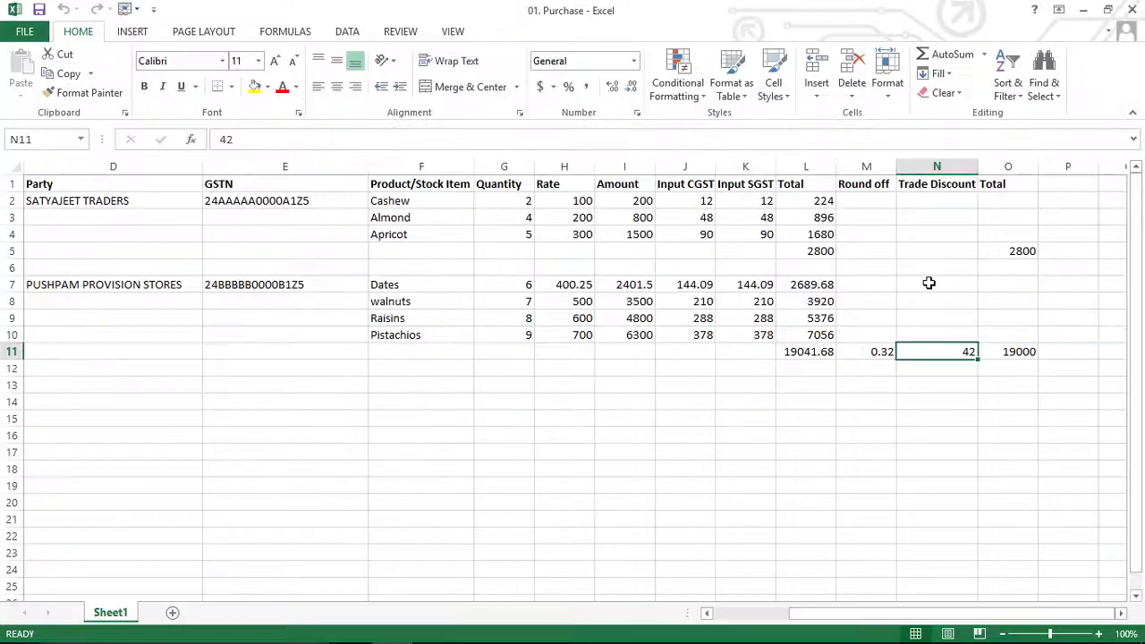
key(alt+Tab)
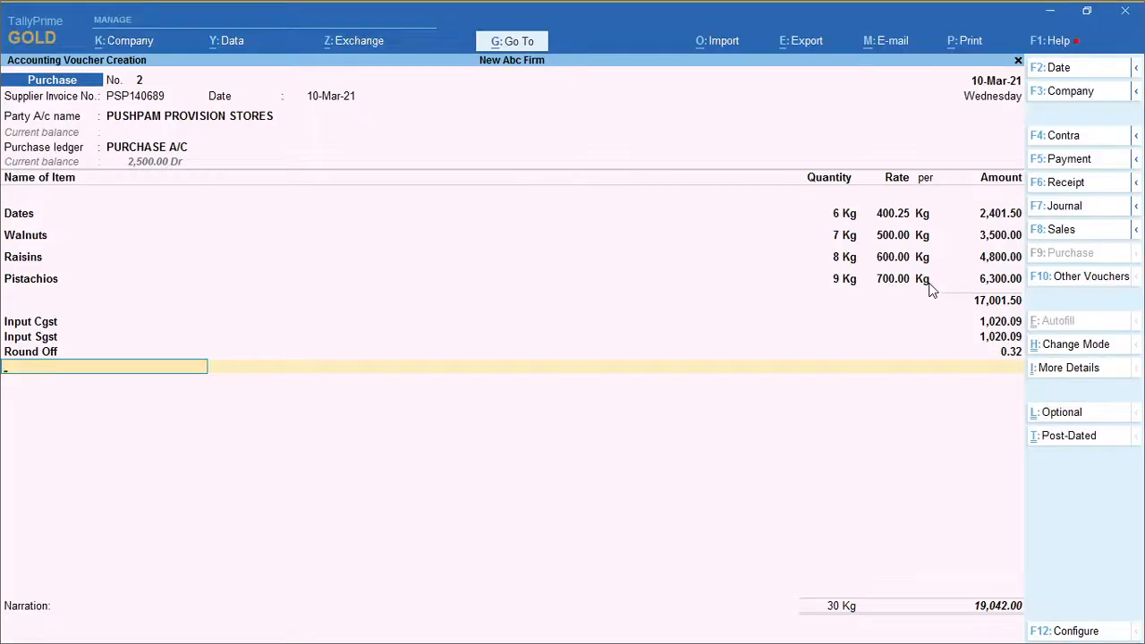
Step: Create a ledger named Trade Discount under Direct Expenses with the ledger type Not Applicable, and save it
key(alt+c)
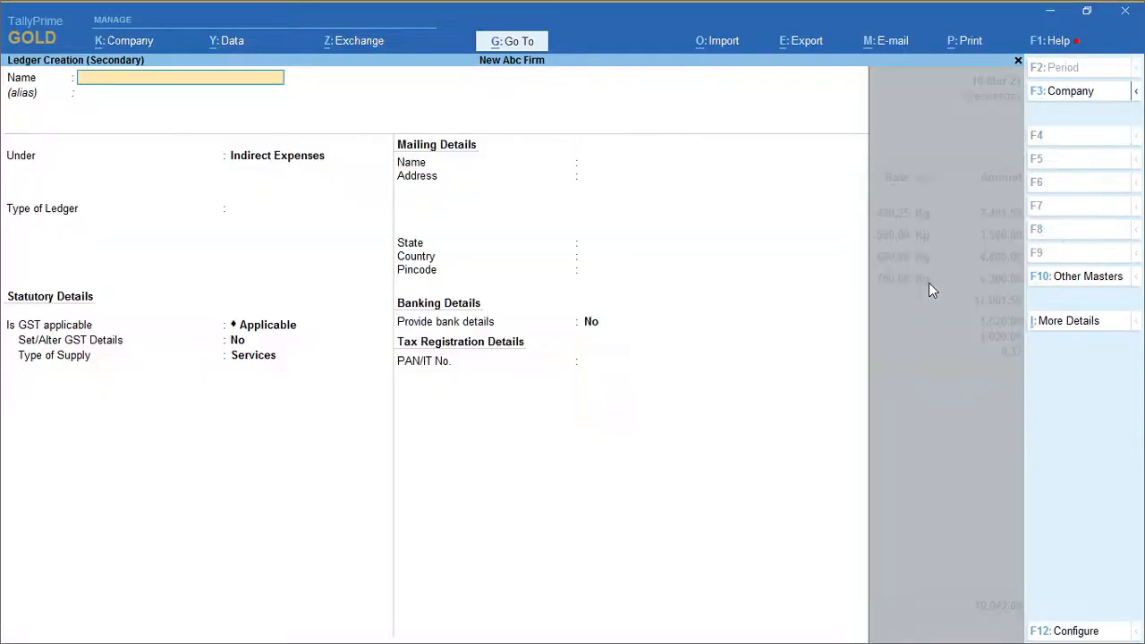
text(Trade Discount)
key(Return)
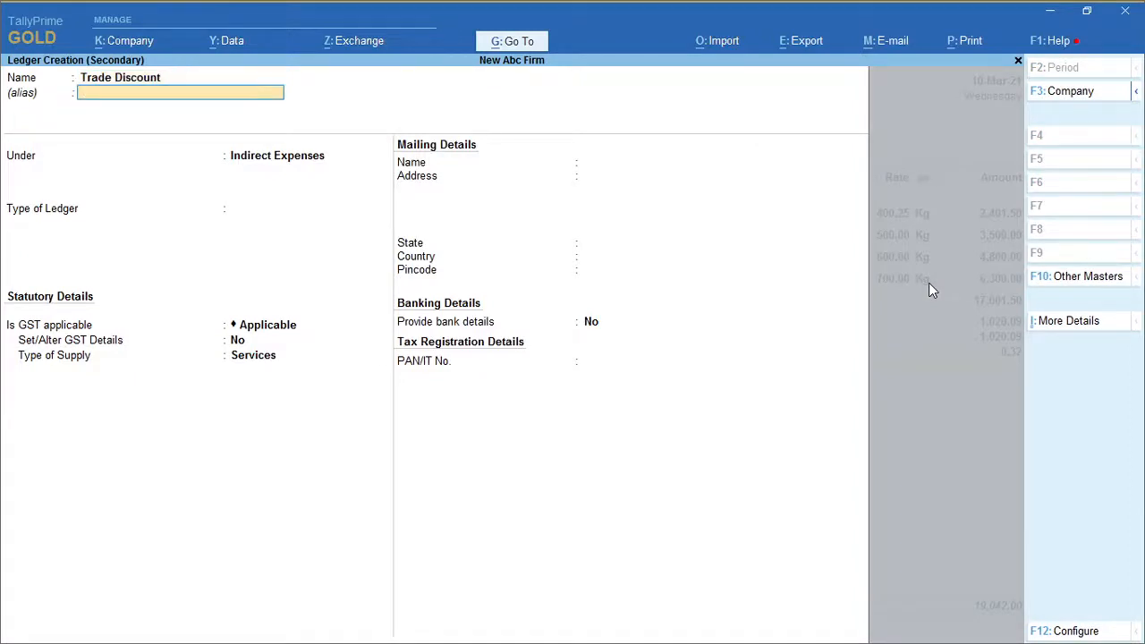
key(Return)
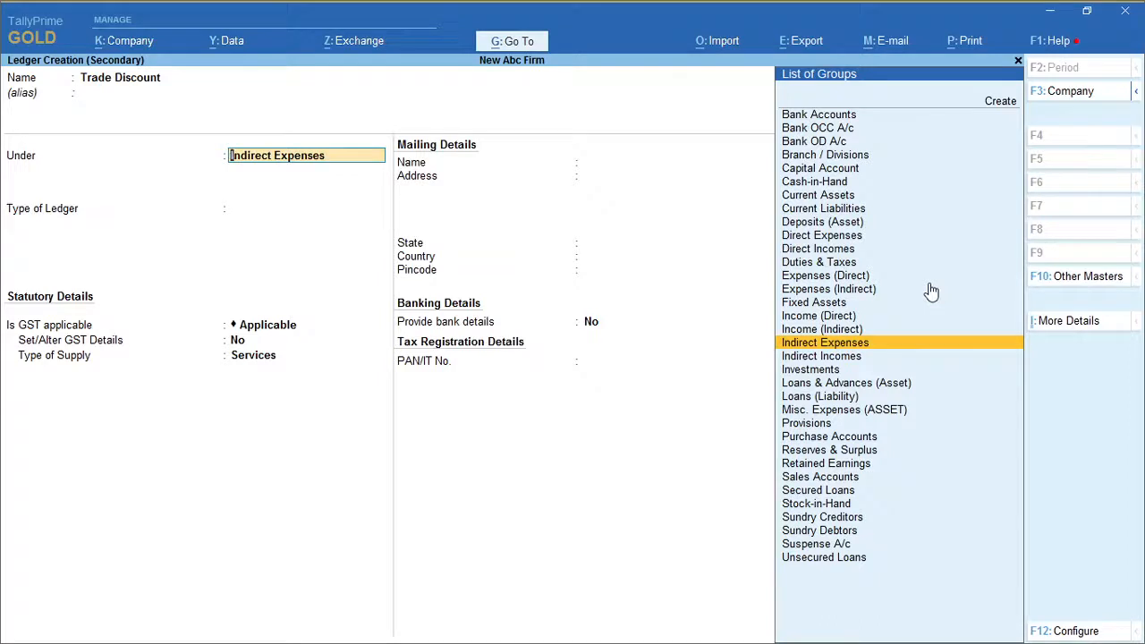
text(Direc)
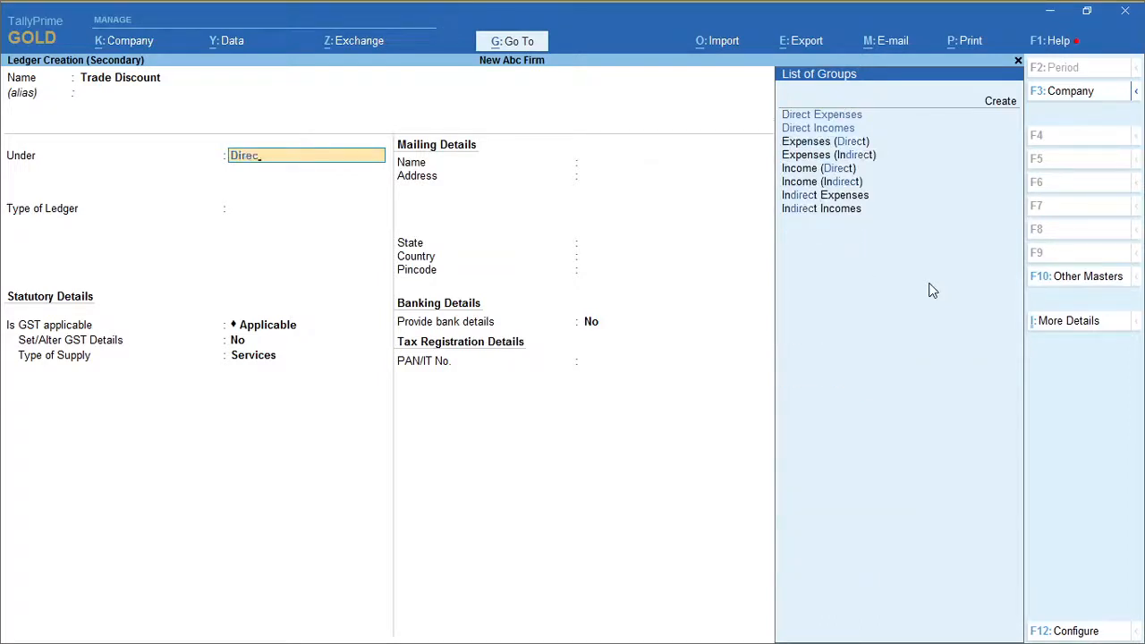
key(Return)
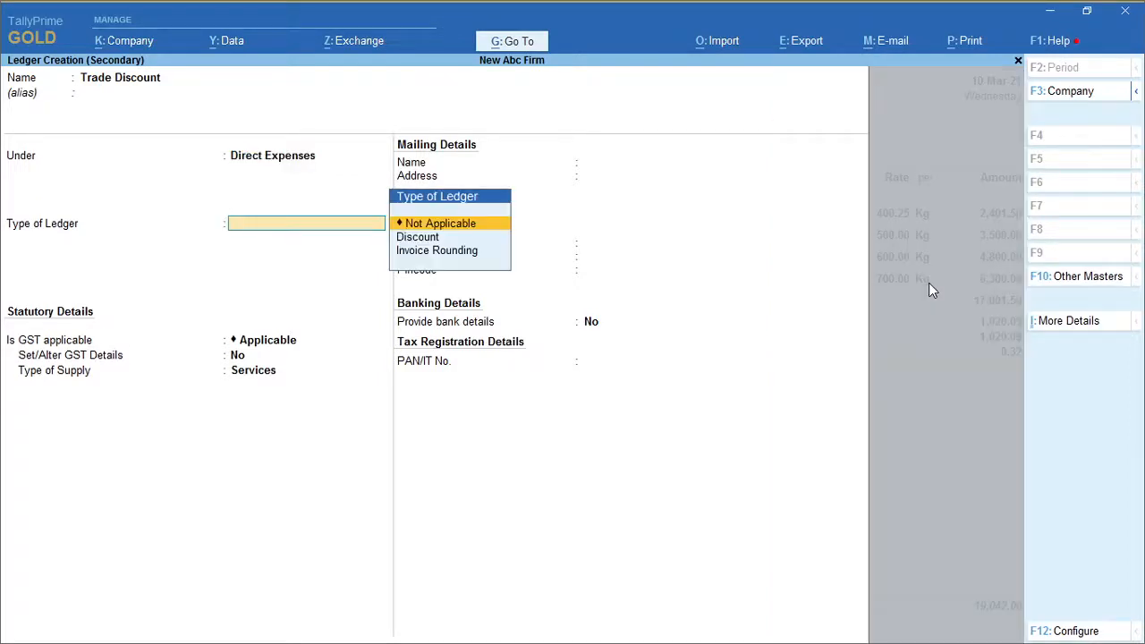
key(Return)
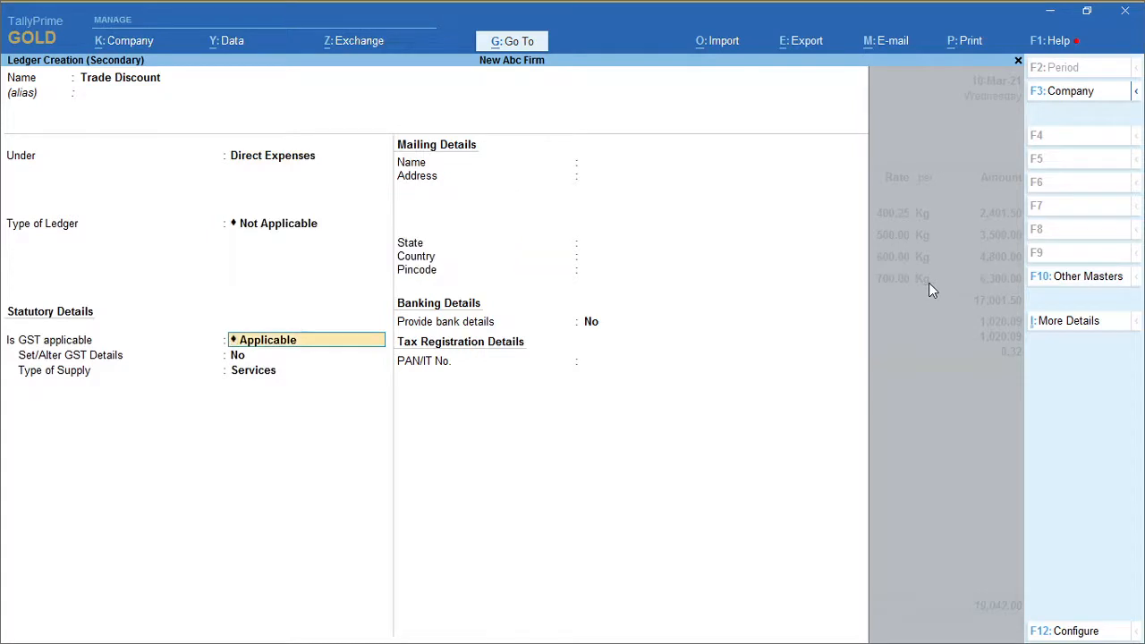
key(ctrl)
key(ctrl+a)
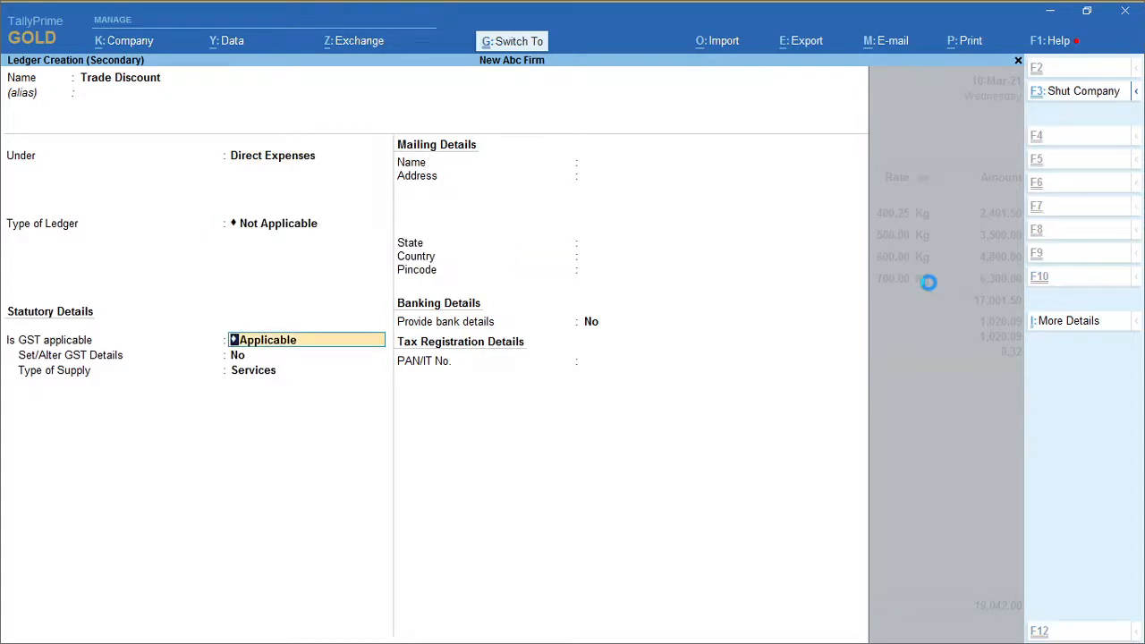
Step: Enter the trade discount from the Excel sheet as -42 in the Trade Discount line, leaving its tax classification blank
key(Return)
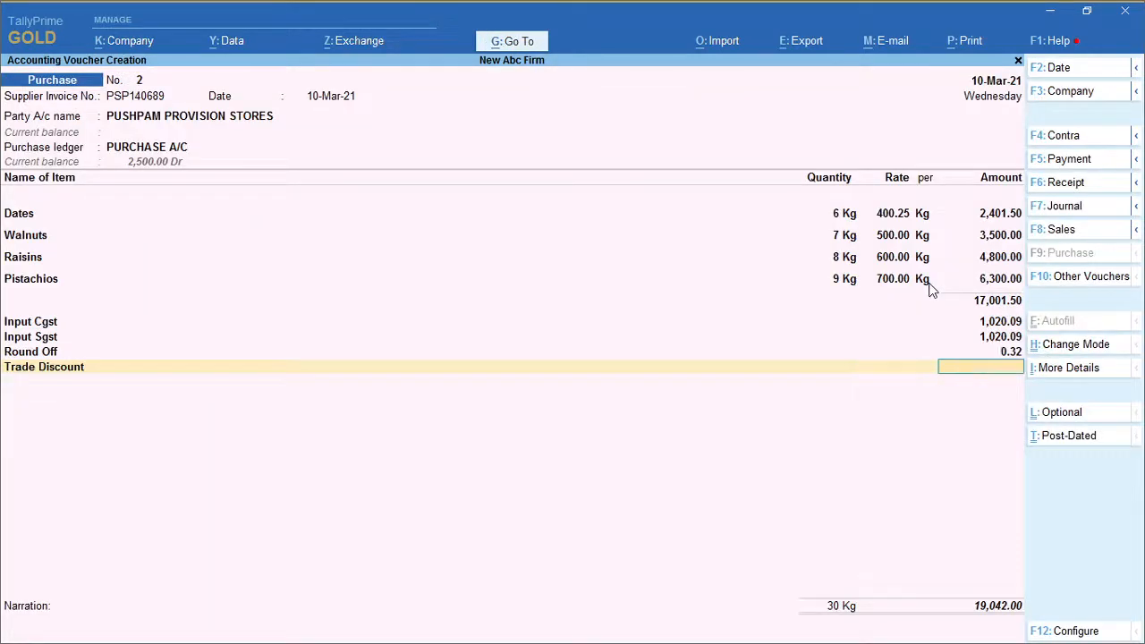
key(alt+Tab)
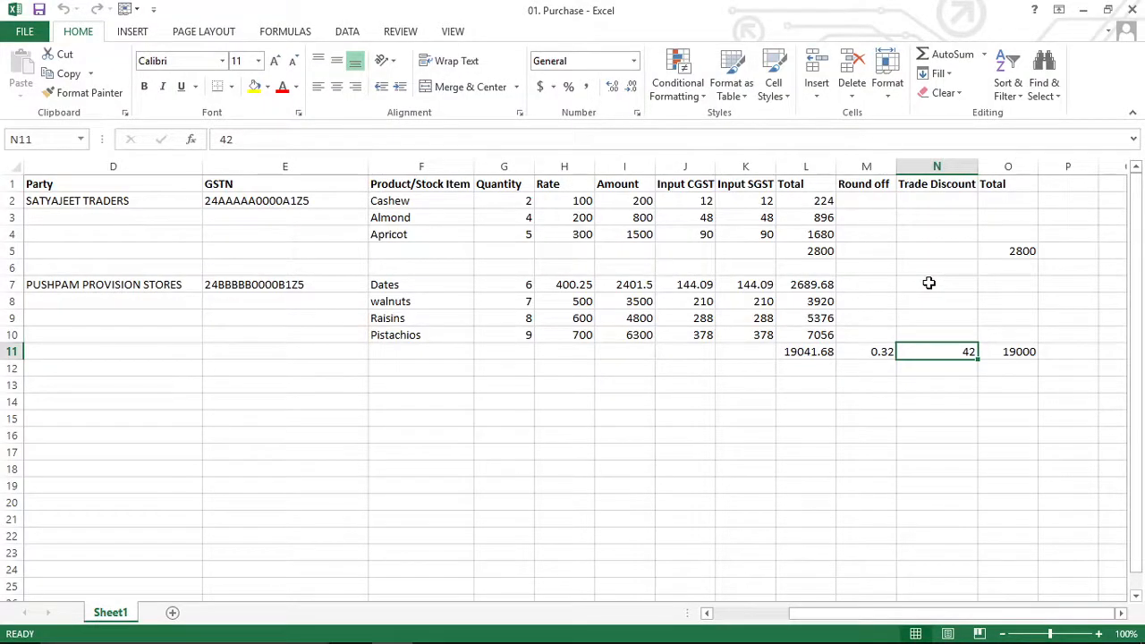
key(alt+Tab)
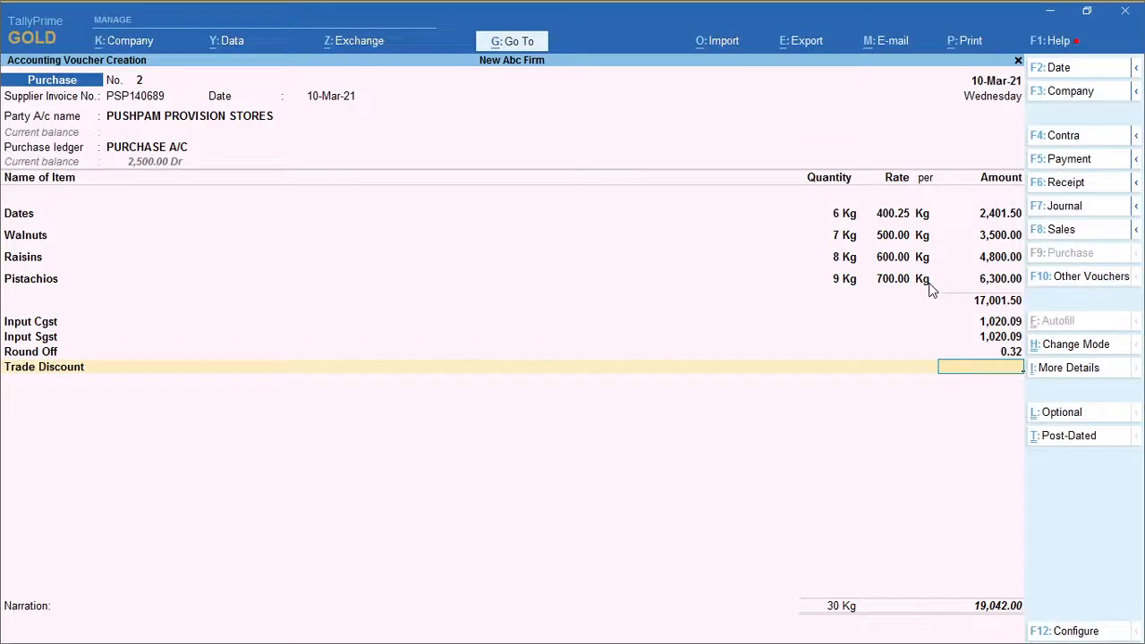
text(42)
key(Return)
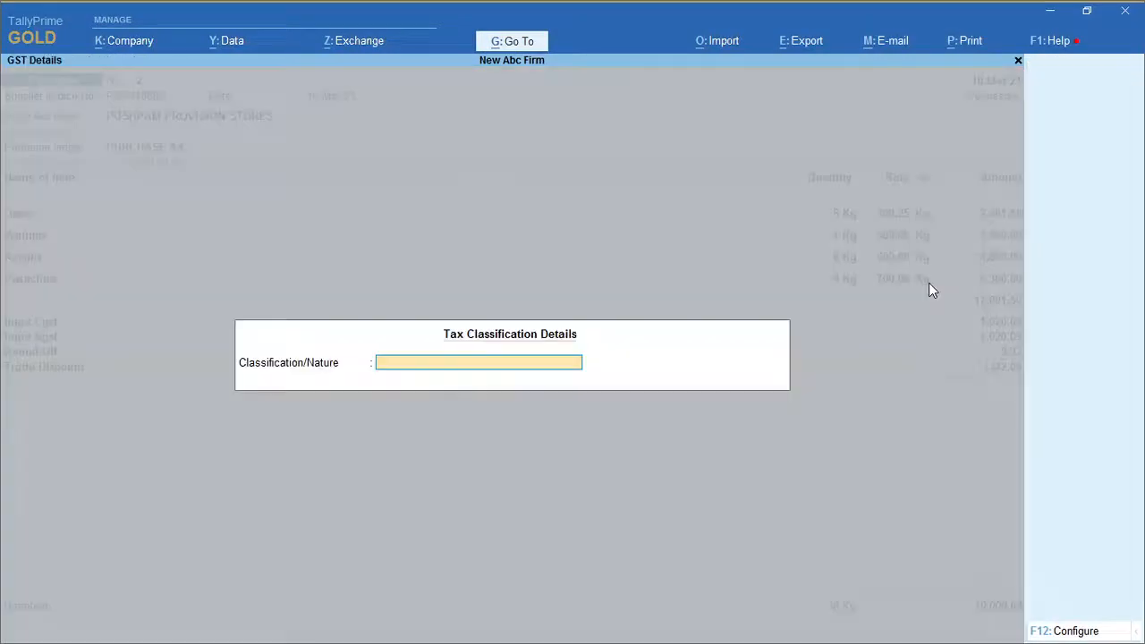
key(Return)
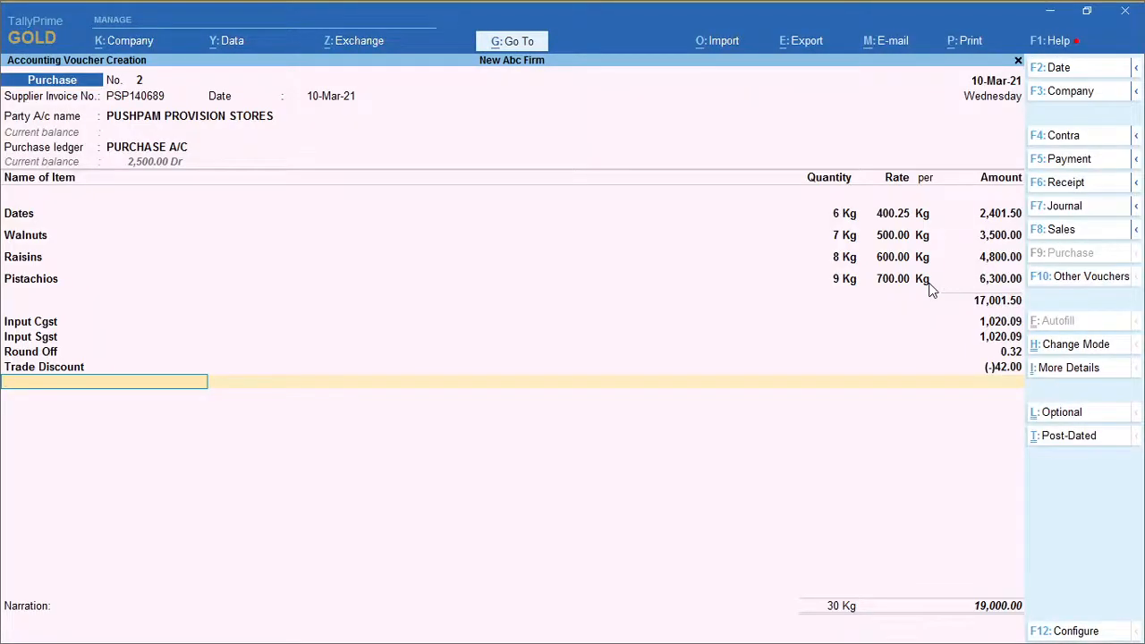
Step: End the voucher's ledger list and compare the voucher total with the invoice's final Total cell in Excel
key(Return)
key(alt+Tab)
key(Right)
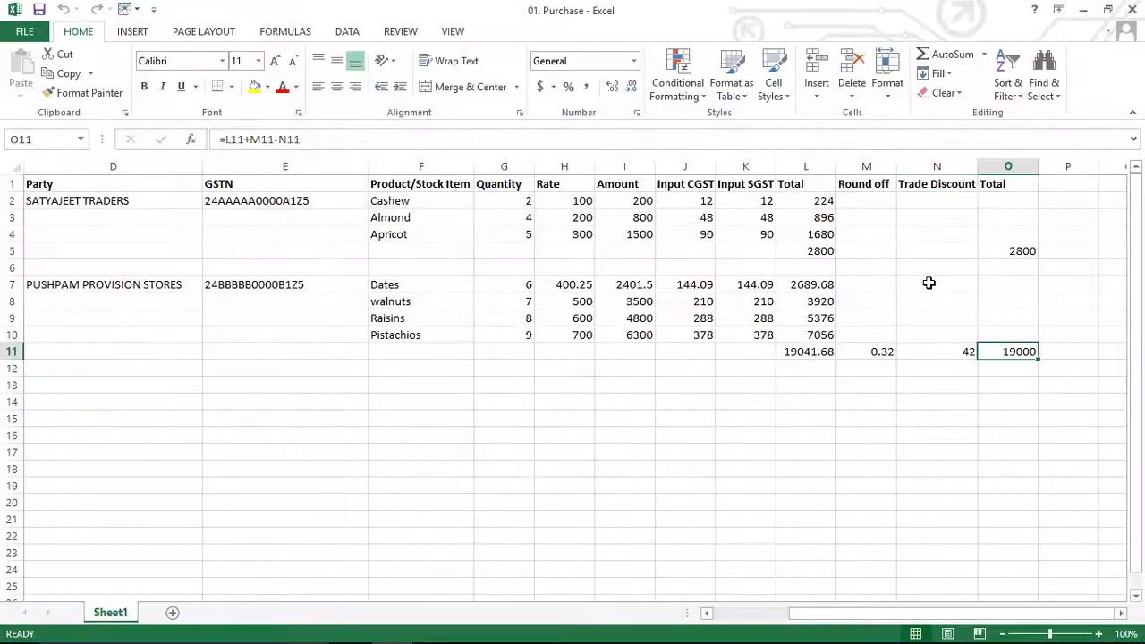
Step: Switch to TallyPrime and accept the Pushpam Provision Stores bill-wise details as New Ref, keeping the supplier invoice number as the reference name
key(alt+Tab)
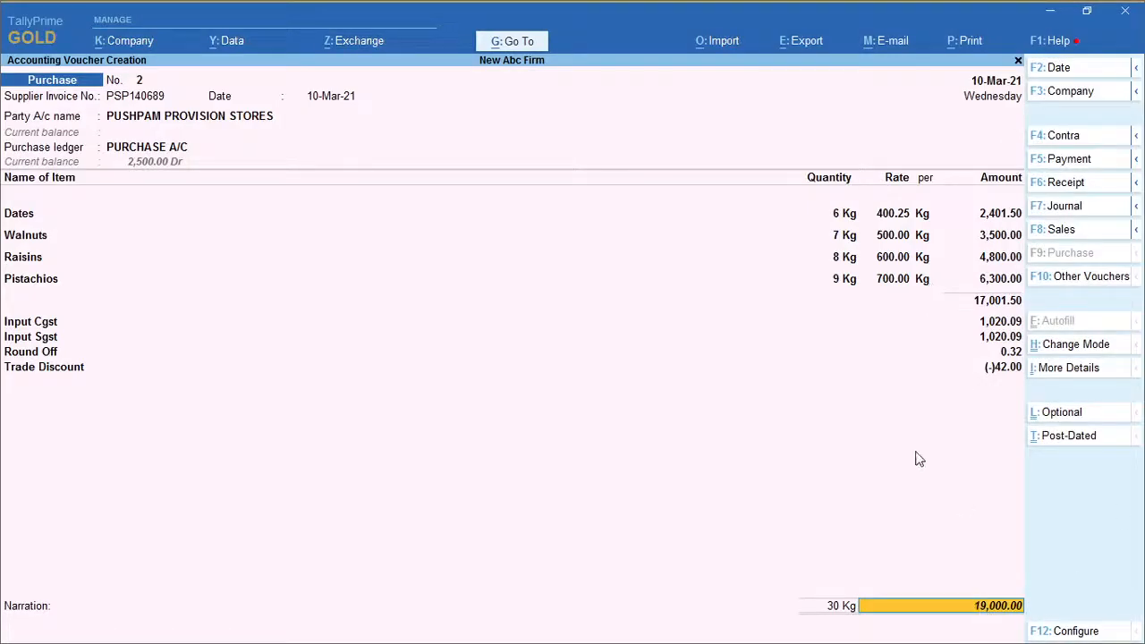
key(alt+Tab)
key(alt+Tab)
key(Return)
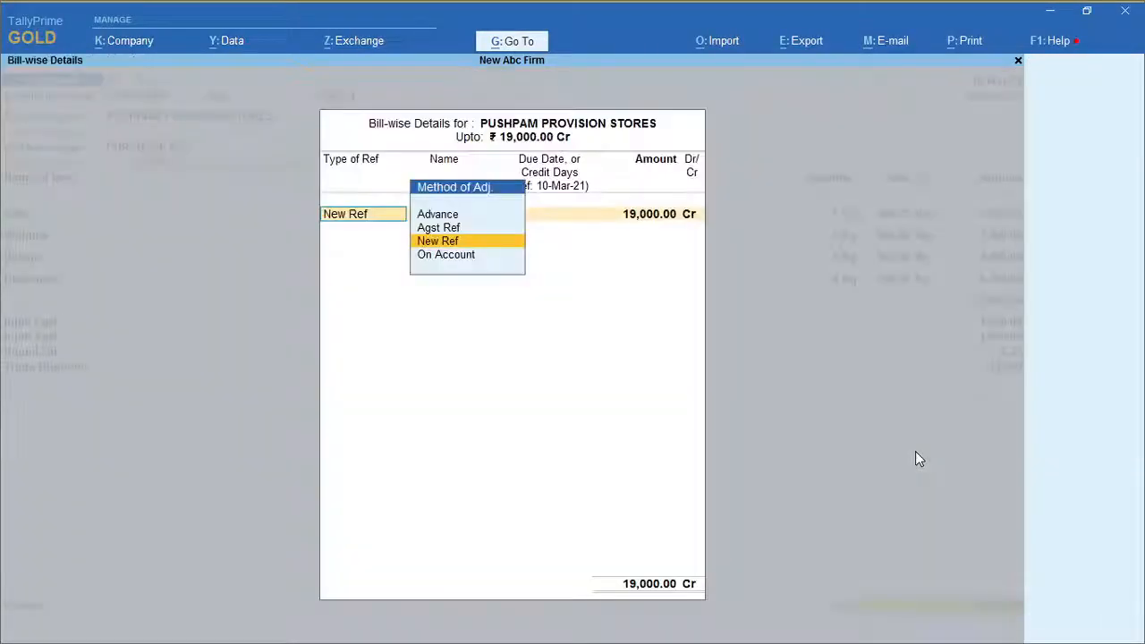
key(Return)
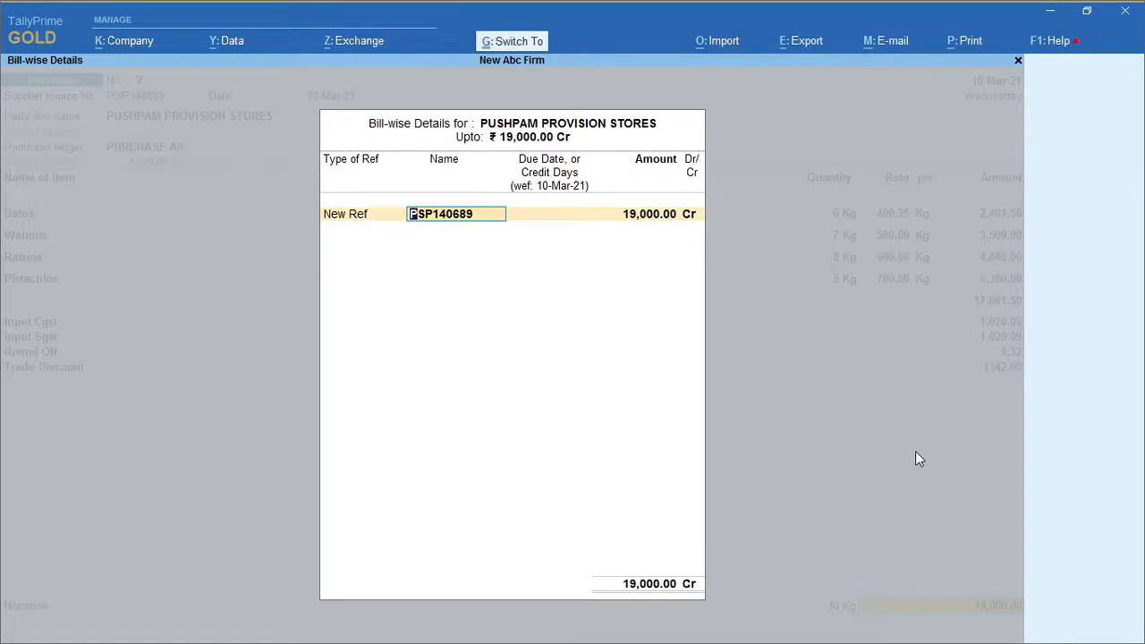
key(ctrl+a)
Step: Review row 11 of the Excel purchase sheet back to the Date column, and return to the TallyPrime voucher's narration
key(alt+Tab)
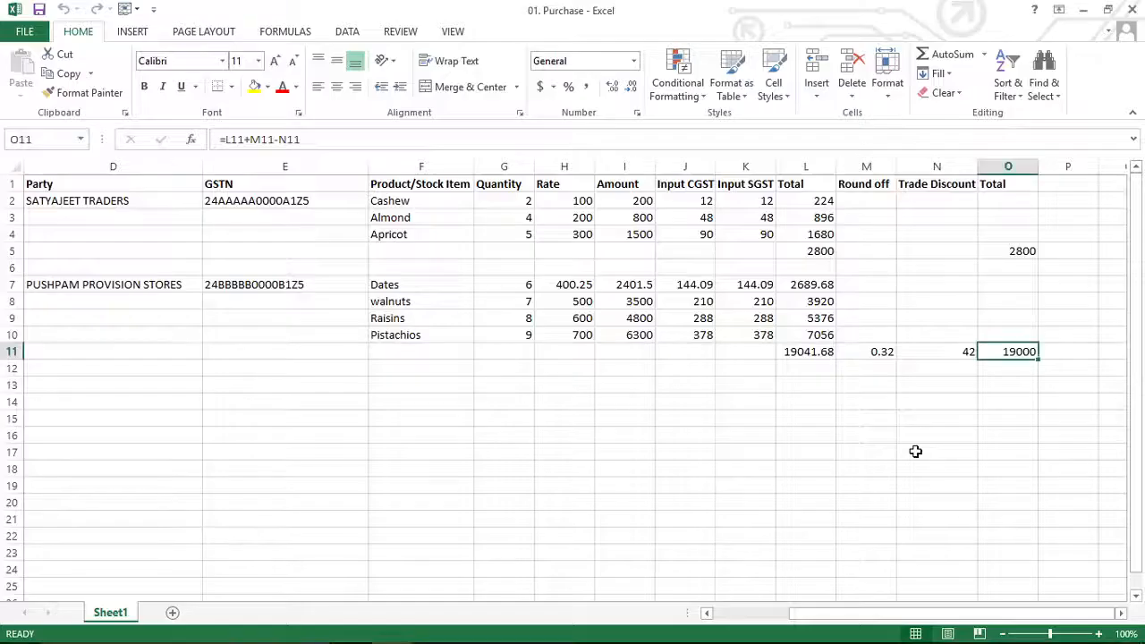
key(Left)
key(Left)
key(Left)
key(Left)
key(Left)
key(Left)
key(Left)
key(Left)
key(Left)
key(Left)
key(Left)
key(Left)
key(Left)
key(Left)
key(alt+Tab)
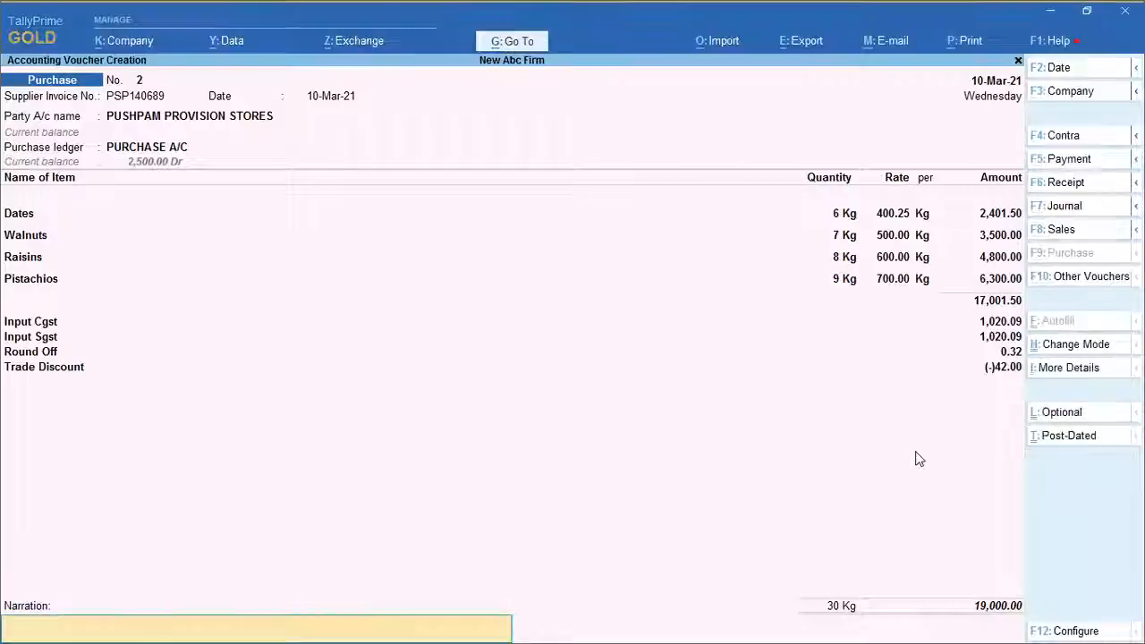
Step: Enter the narration "Being goods purchased on......." and save the Pushpam Provision Stores purchase voucher
text(Being)
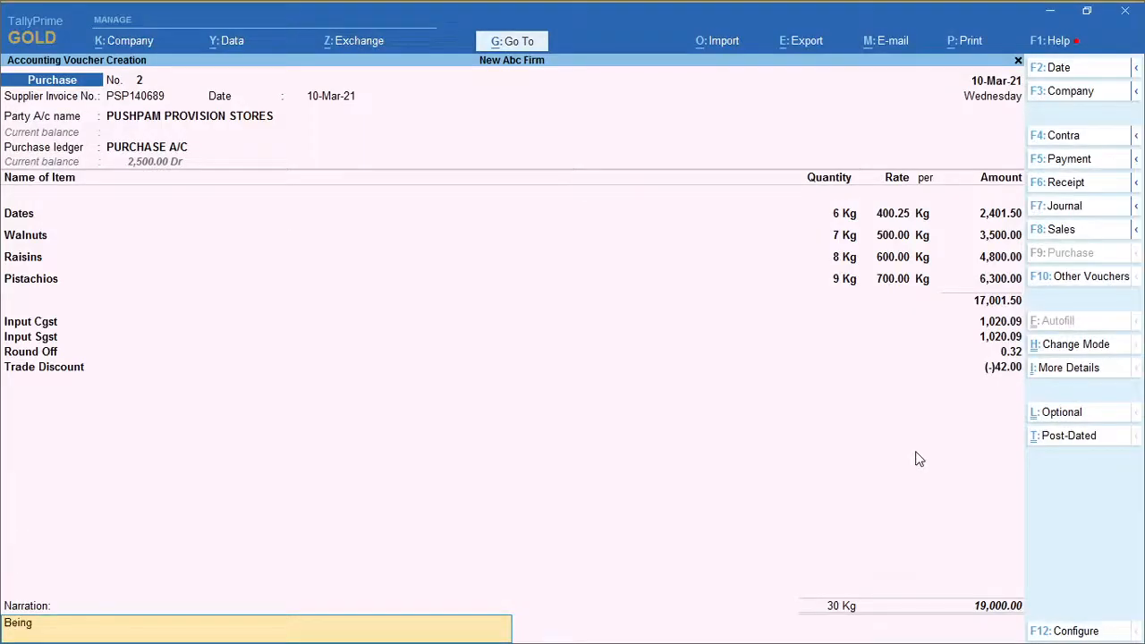
text( goods purchased on)
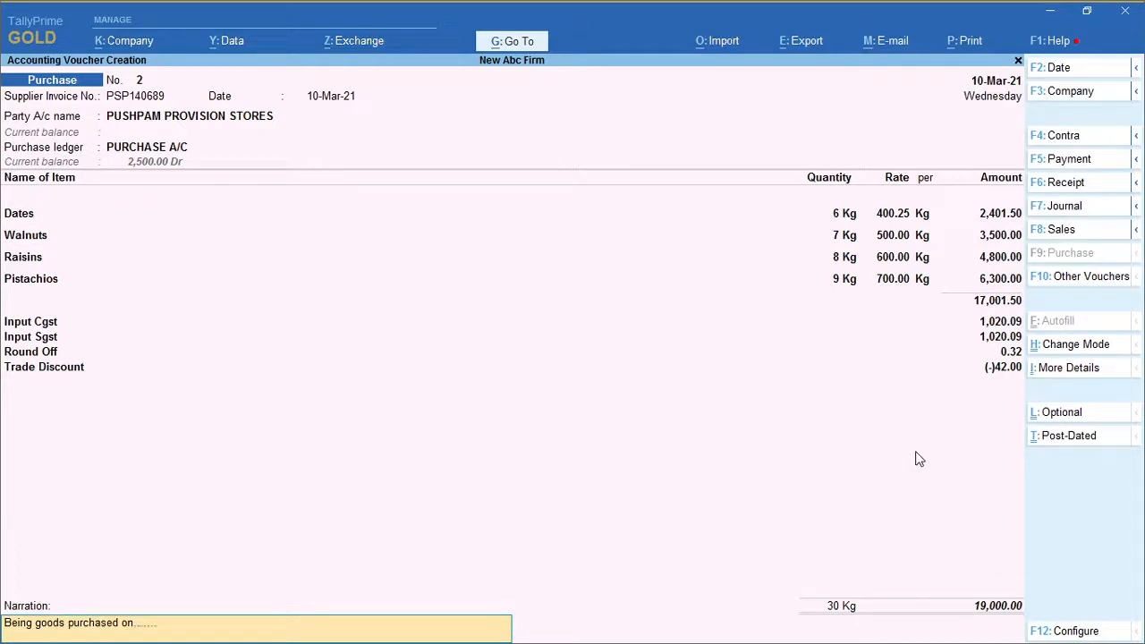
text(.......)
key(alt+Tab)
key(alt+Tab)
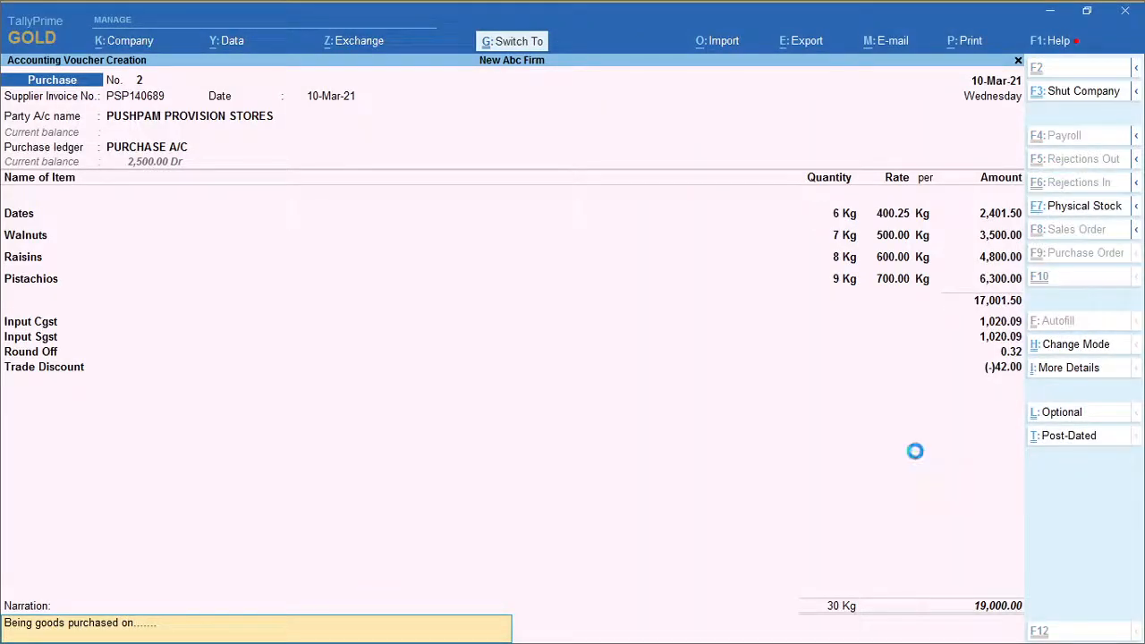
key(ctrl+a)
Step: Look over the invoice rows in Excel from row 11 up to the Date header, and return to TallyPrime's blank purchase voucher
key(alt+Tab)
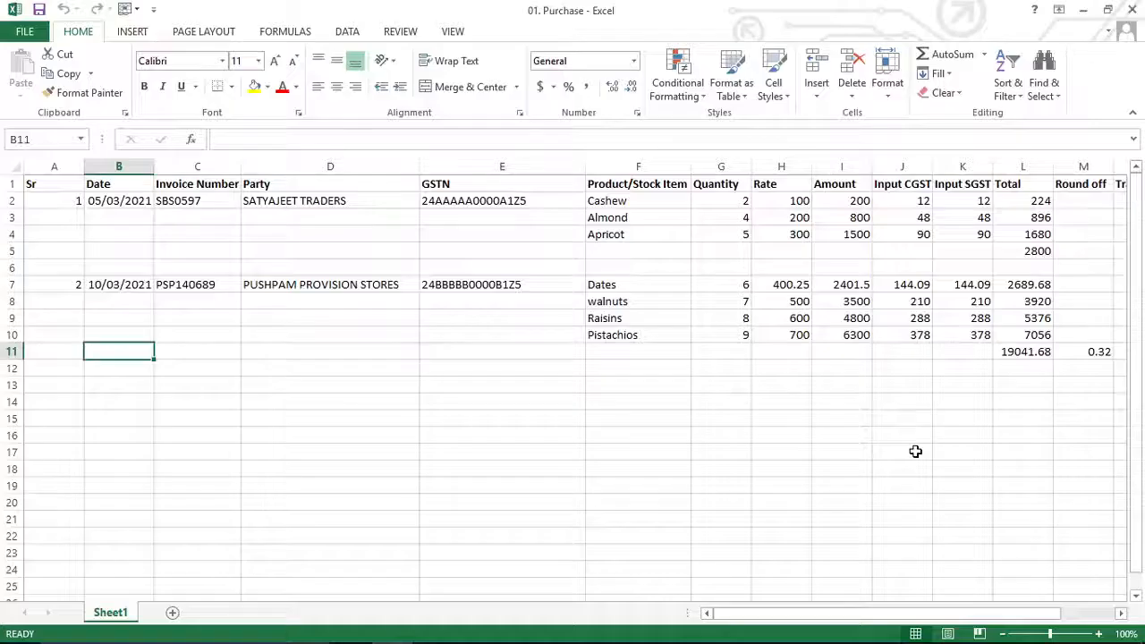
key(Up)
key(Up)
key(Up)
key(Up)
key(Up)
key(Up)
key(Up)
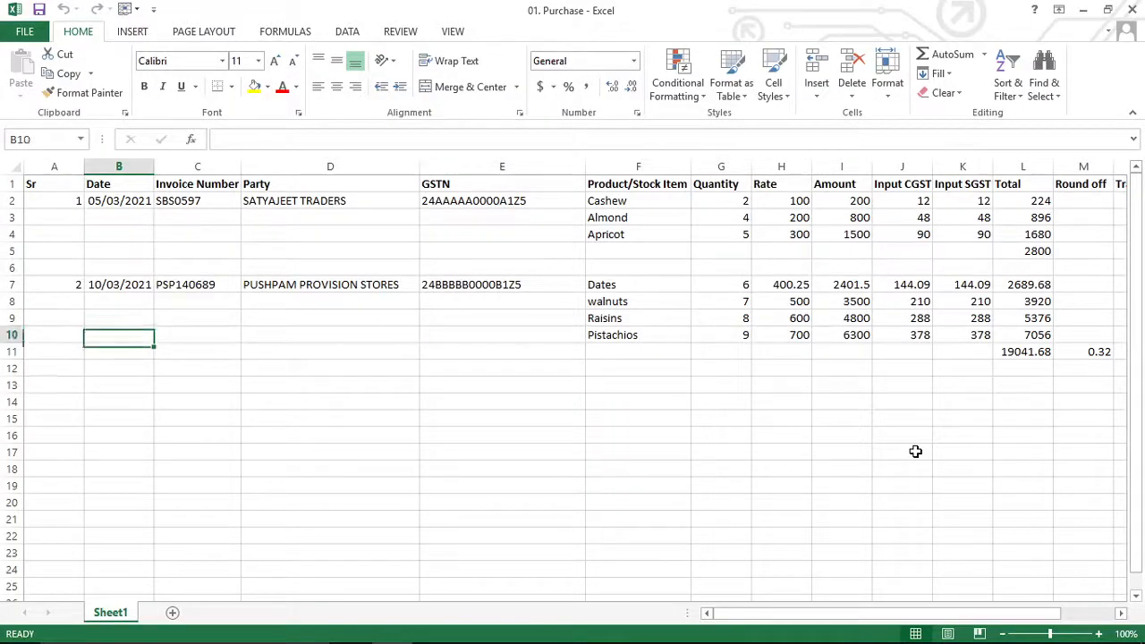
key(Up)
key(Up)
key(Up)
key(alt+Tab)
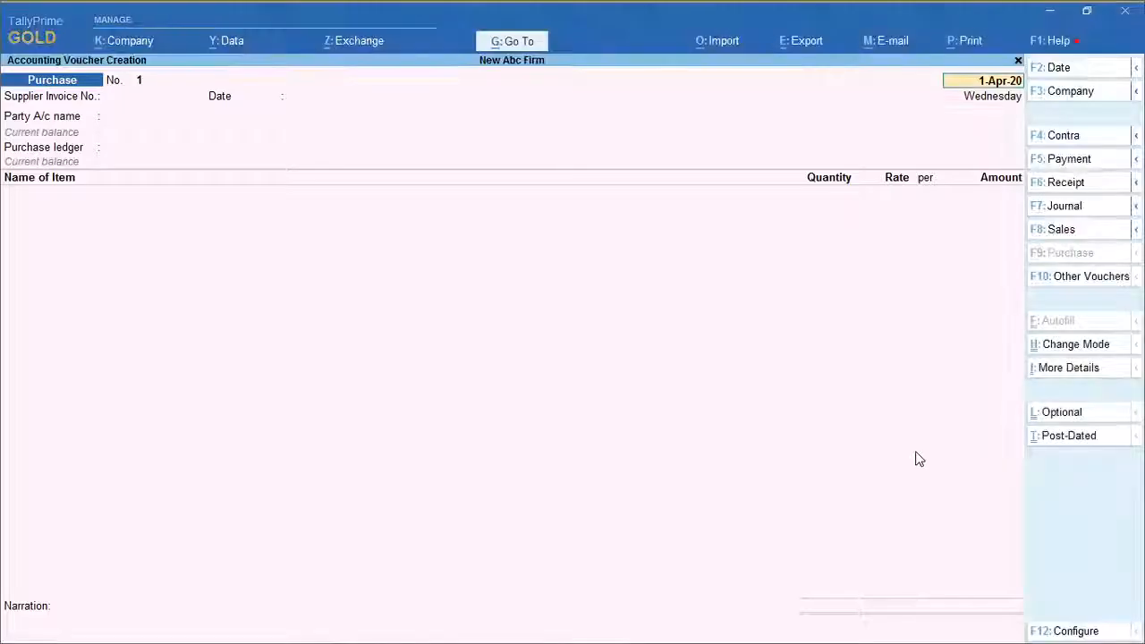
Step: Quit purchase voucher creation and return to the Gateway of Tally
key(Escape)
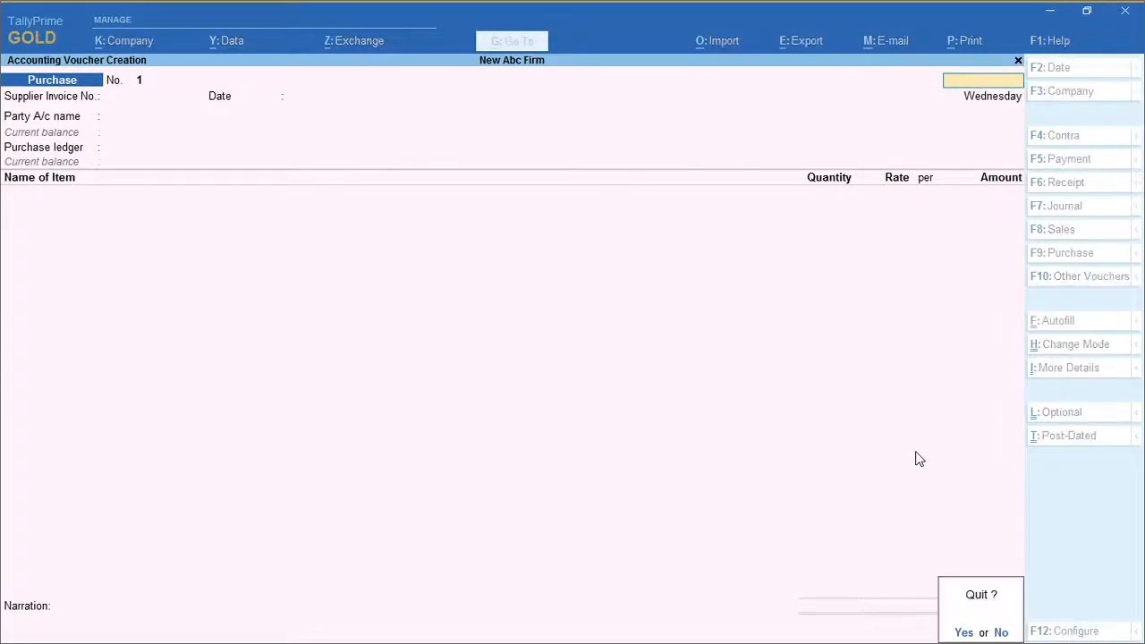
key(Return)
key(Escape)
key(Escape)
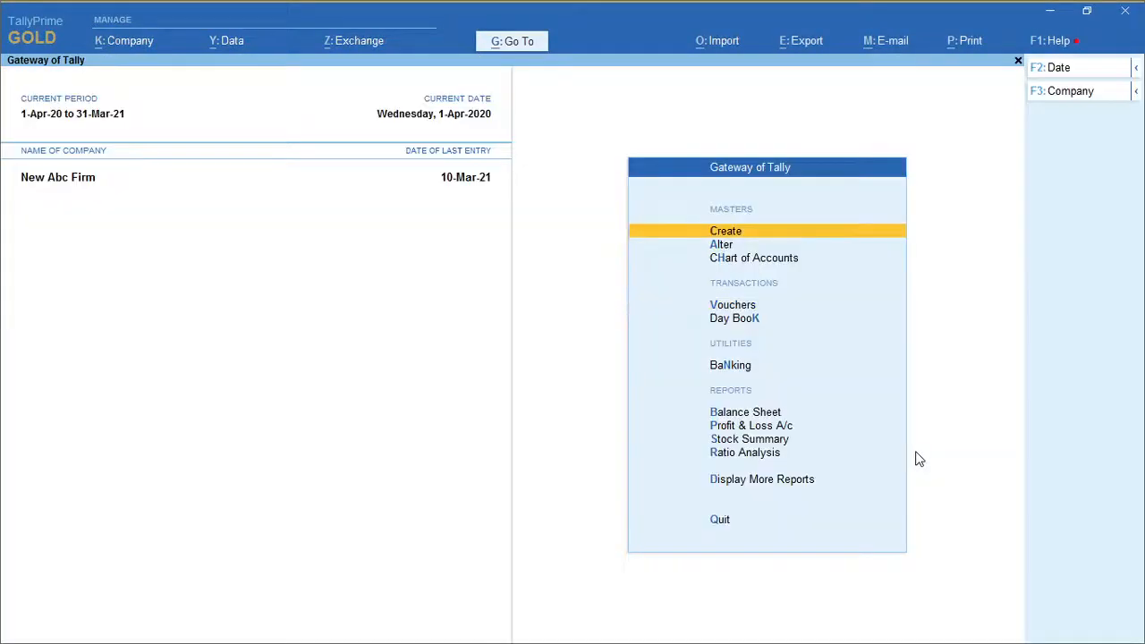
Step: Open the Purchase Register from the account books and drill down into March's list of purchase vouchers
click(750, 484)
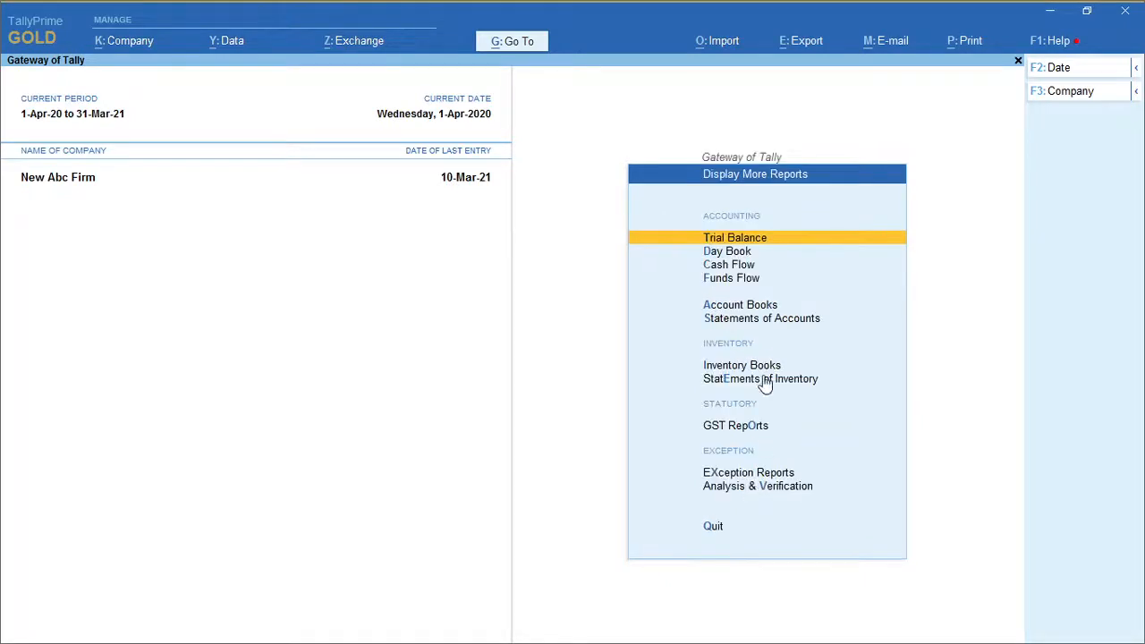
click(740, 307)
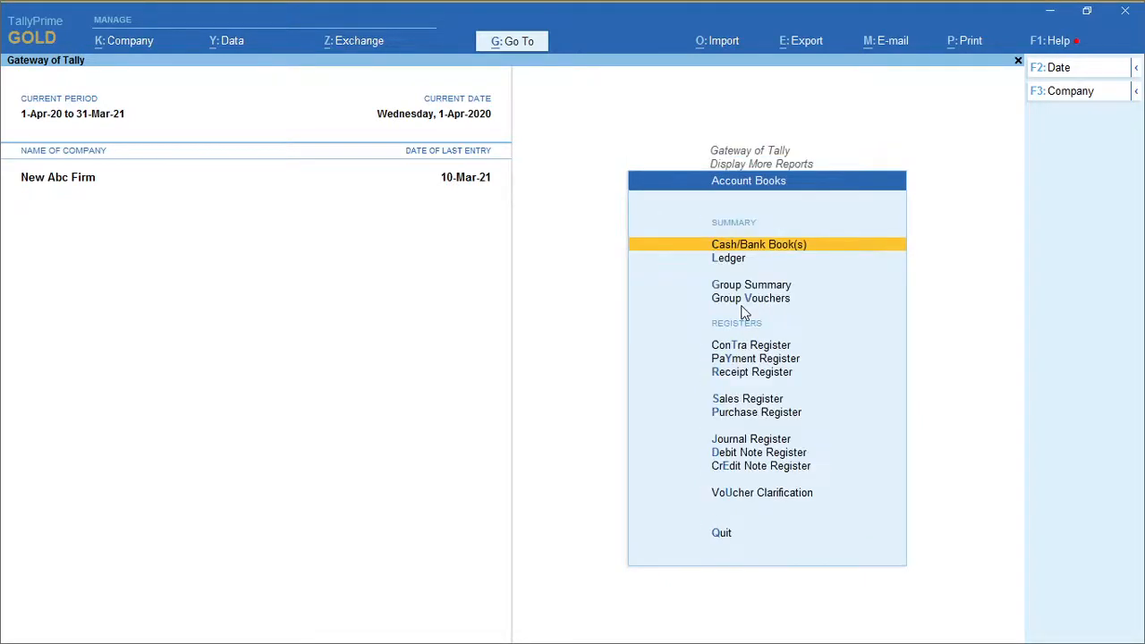
click(754, 413)
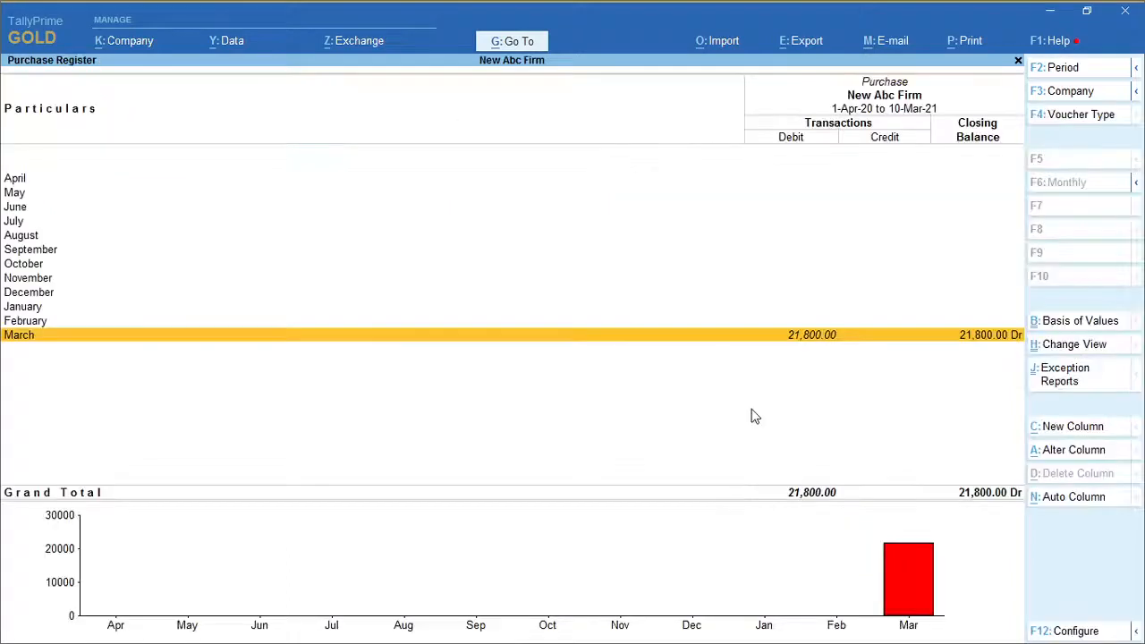
key(Up)
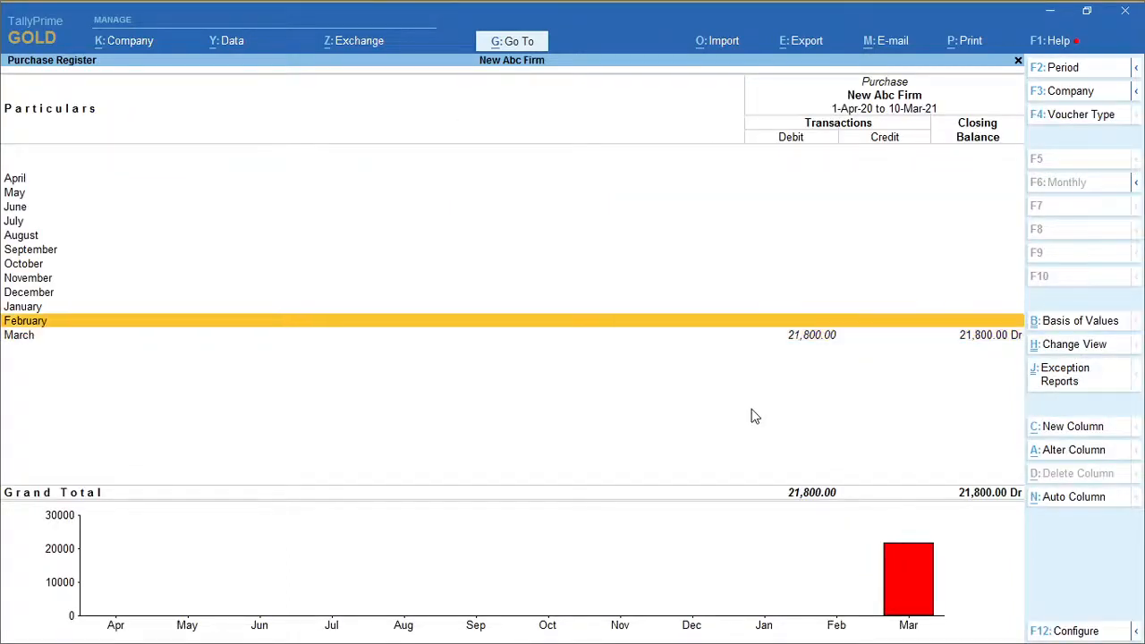
key(Down)
key(Return)
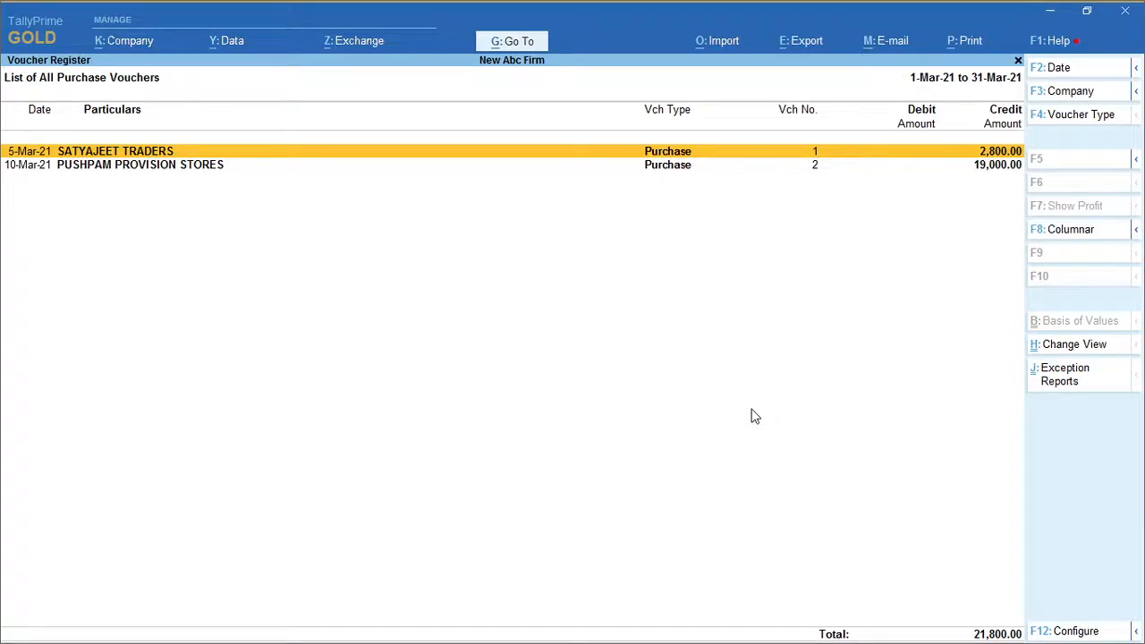
Step: Compare the Satyajeet Traders voucher amount in the register with that invoice's Total cell L5 in the Excel sheet
key(Down)
key(Up)
key(alt+Tab)
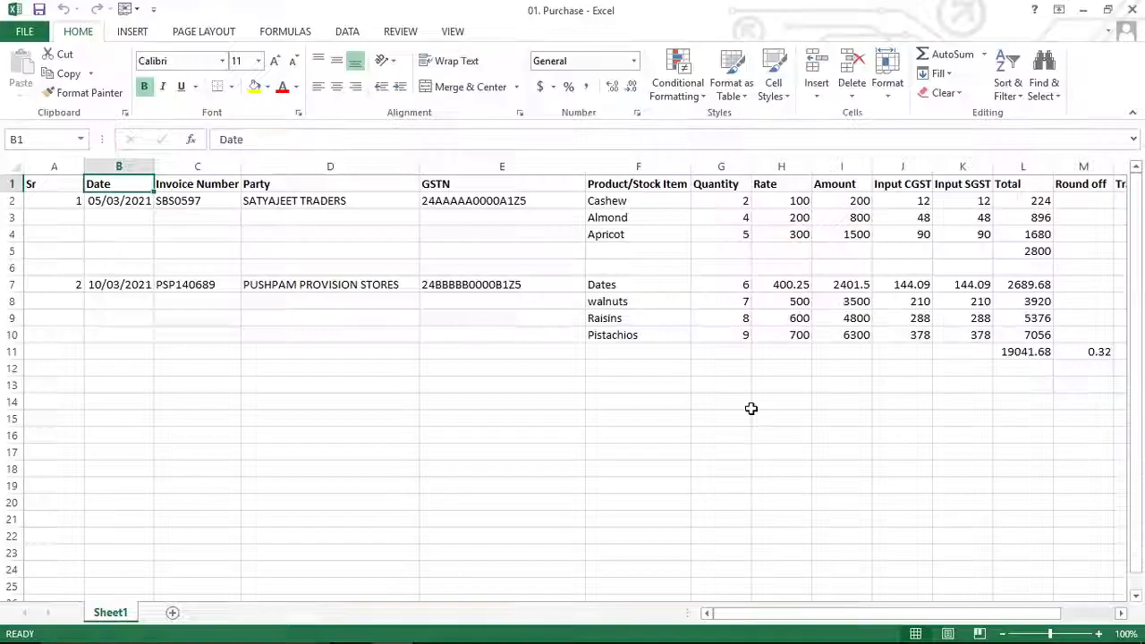
key(Right)
key(Right)
key(Right)
key(Right)
key(Right)
key(Right)
key(Right)
key(Right)
key(Right)
key(Right)
key(Down)
key(Down)
key(Down)
key(Down)
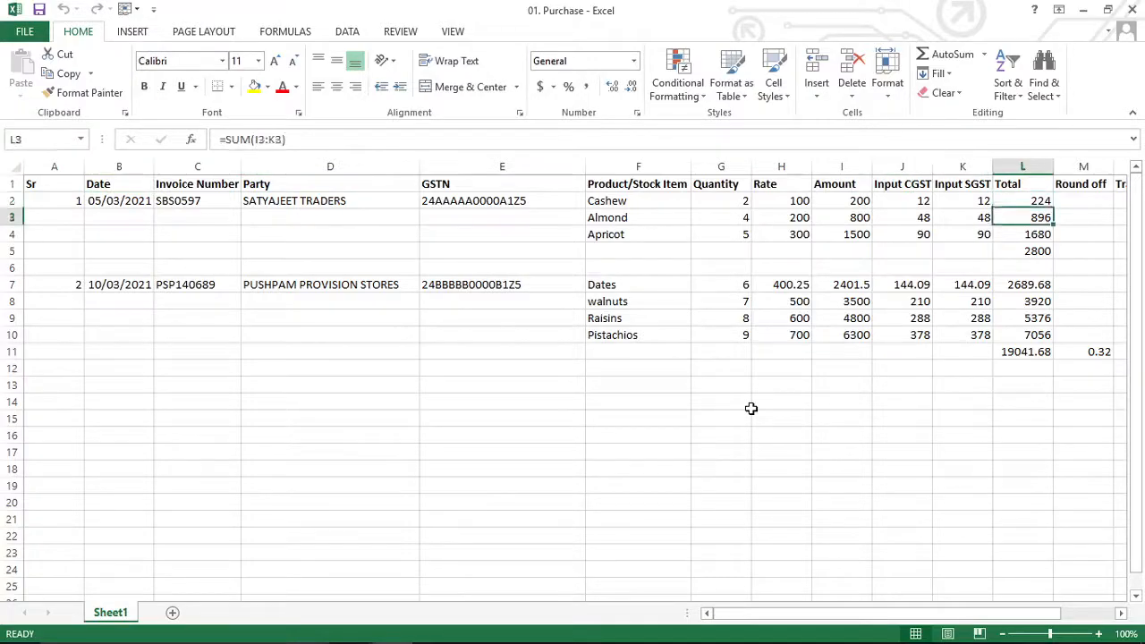
key(alt+Tab)
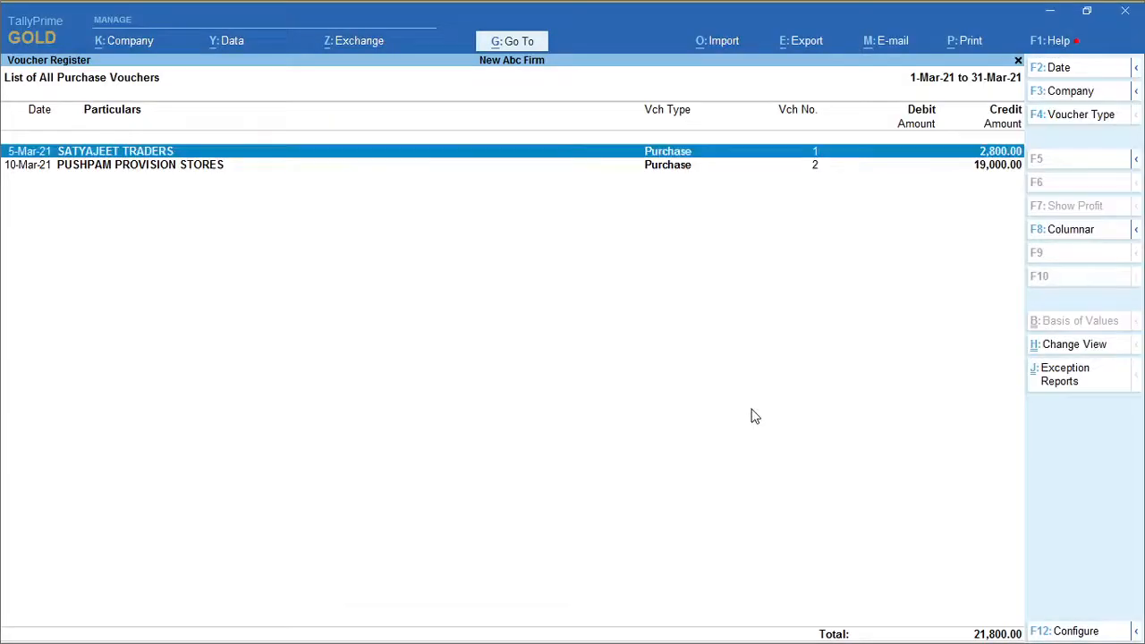
Step: Check the final Total of the Pushpam Provision Stores invoice in Excel cell O11 against its voucher amount in the TallyPrime register
key(alt+Tab)
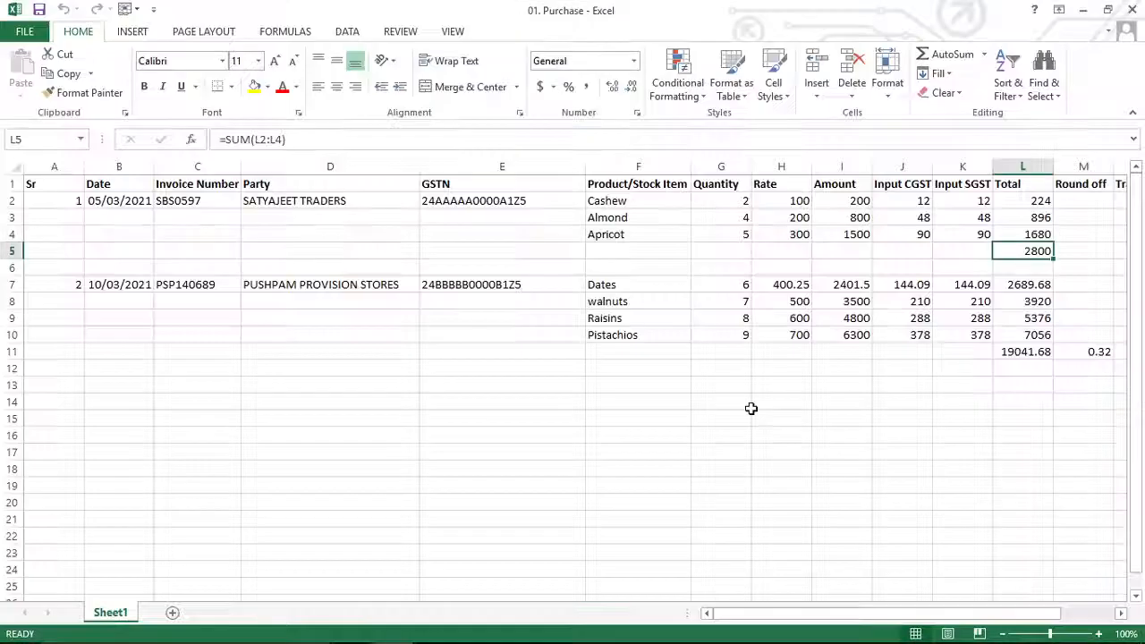
key(Down)
key(Down)
key(Down)
key(Down)
key(Down)
key(Right)
key(Right)
key(Right)
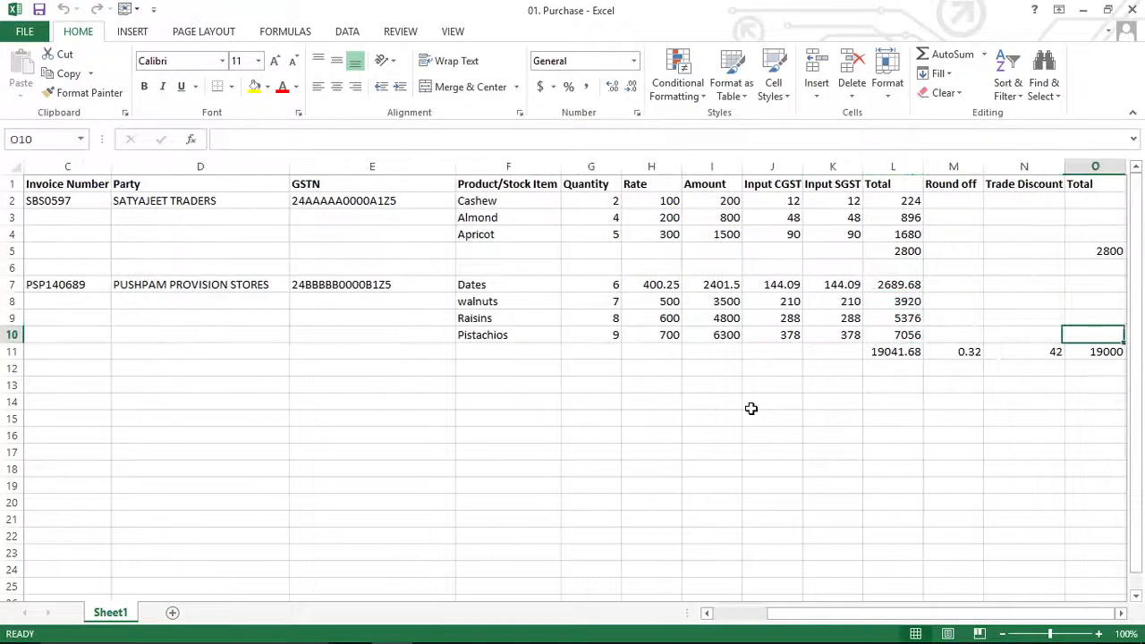
key(Down)
key(alt+Tab)
key(Down)
key(Return)
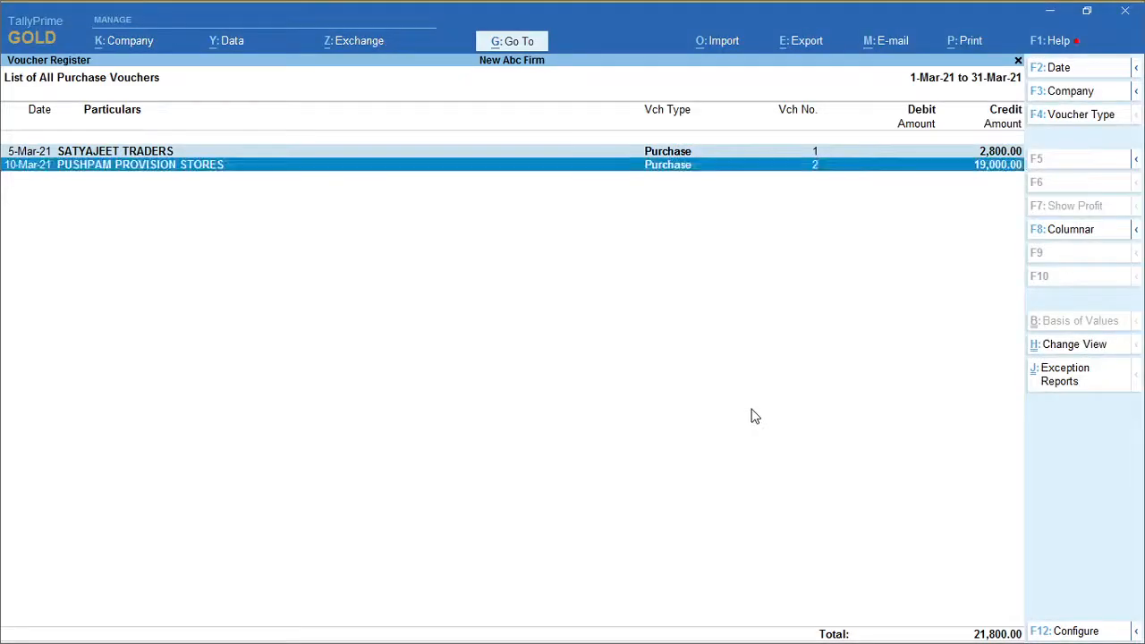
key(Up)
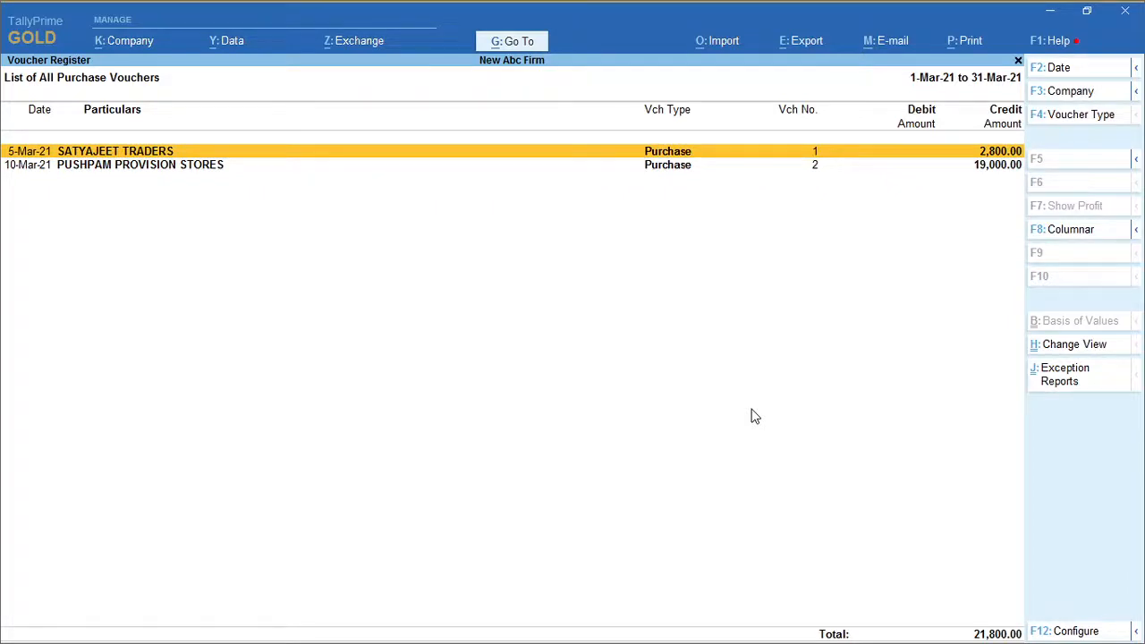
Step: Return to the Date header in the Excel sheet, and close TallyPrime's March voucher list back to the monthly Purchase Register
key(alt+Tab)
key(Left)
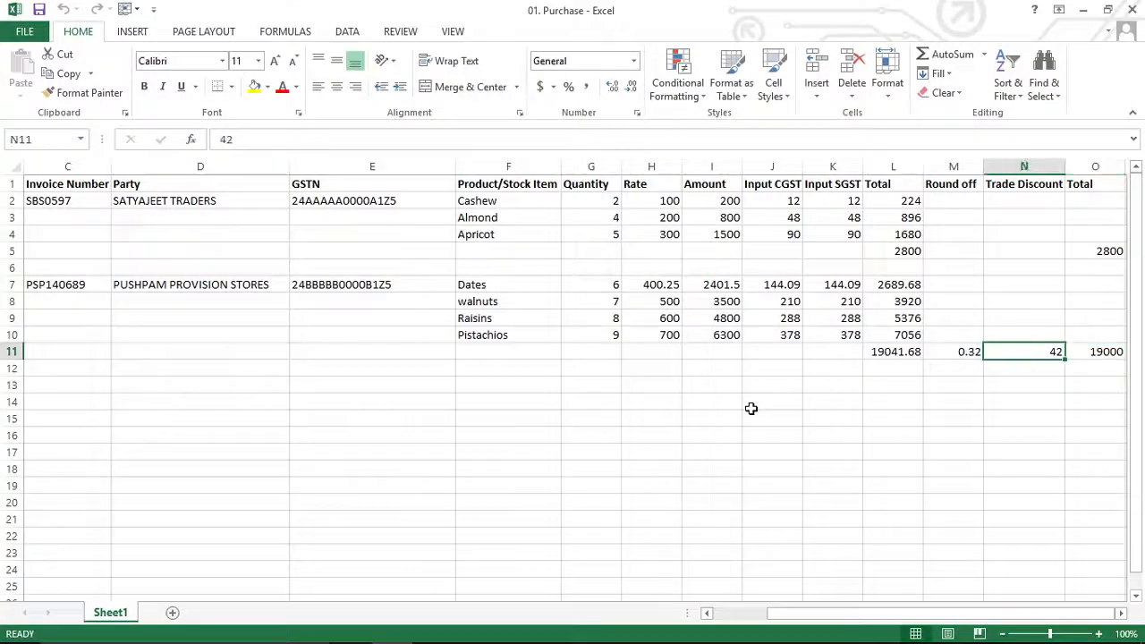
key(Home)
key(Right)
key(Up)
key(ctrl+Up)
key(ctrl+Up)
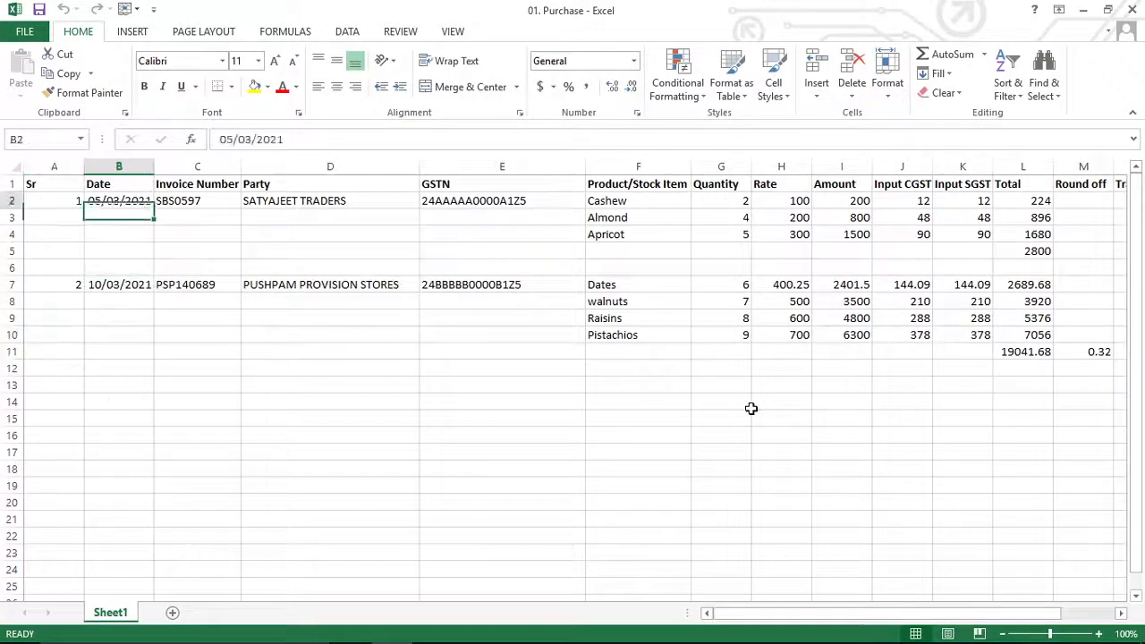
key(Up)
key(alt+Tab)
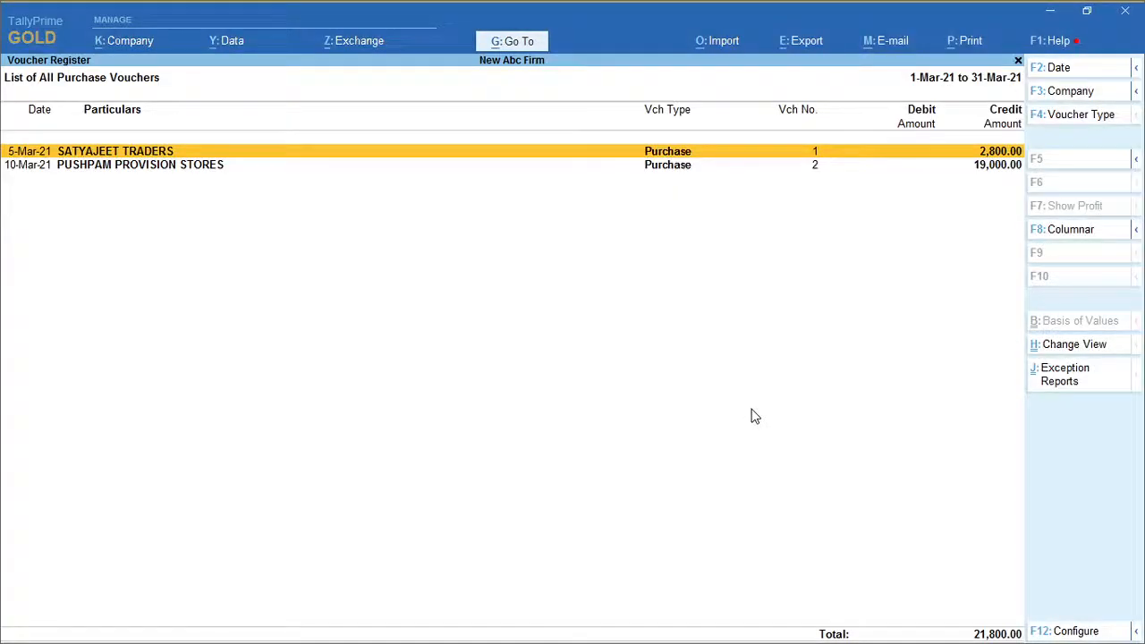
key(Escape)
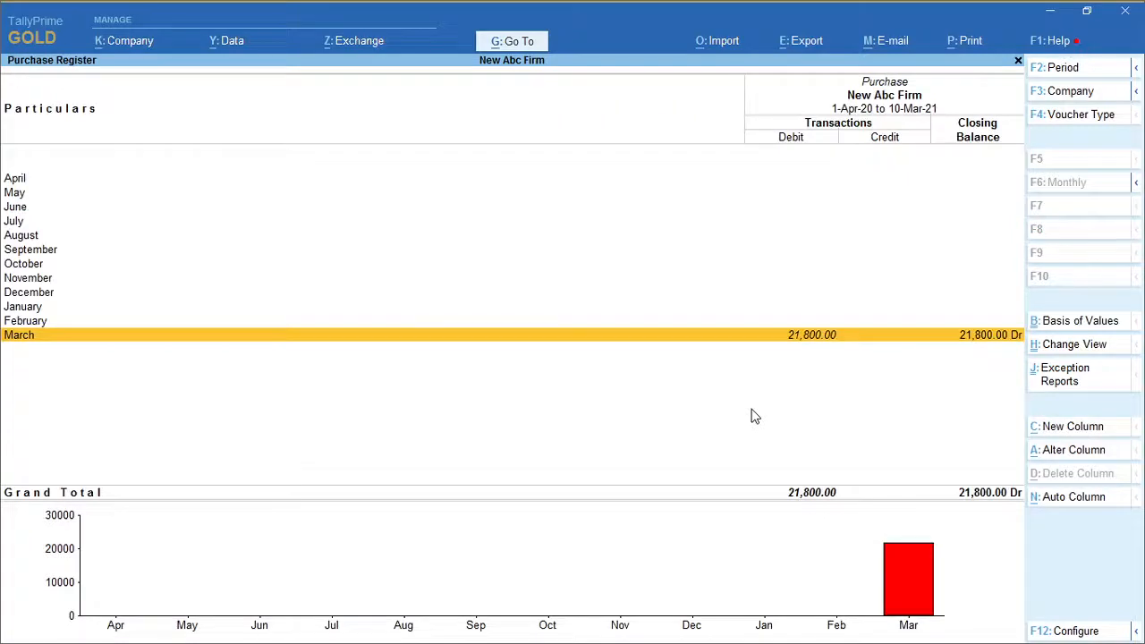